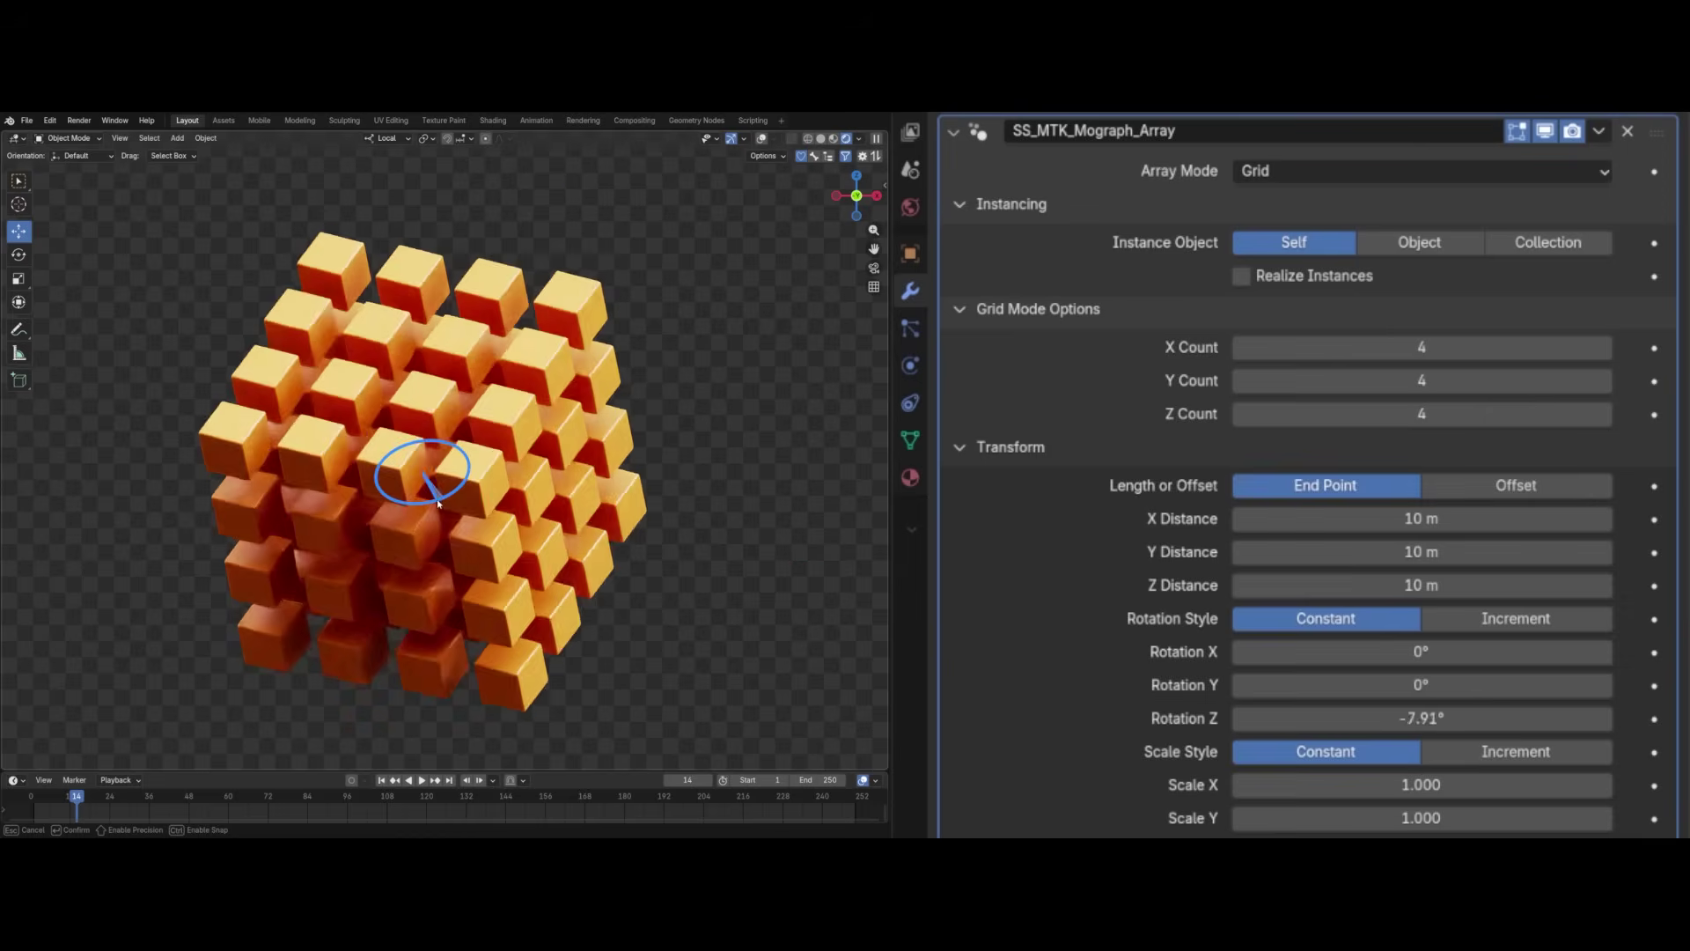
Step: Rotate the cube grid, extend the spiral, densify the torus cubes and raise the grid's Y count
drag(445, 457, 379, 469)
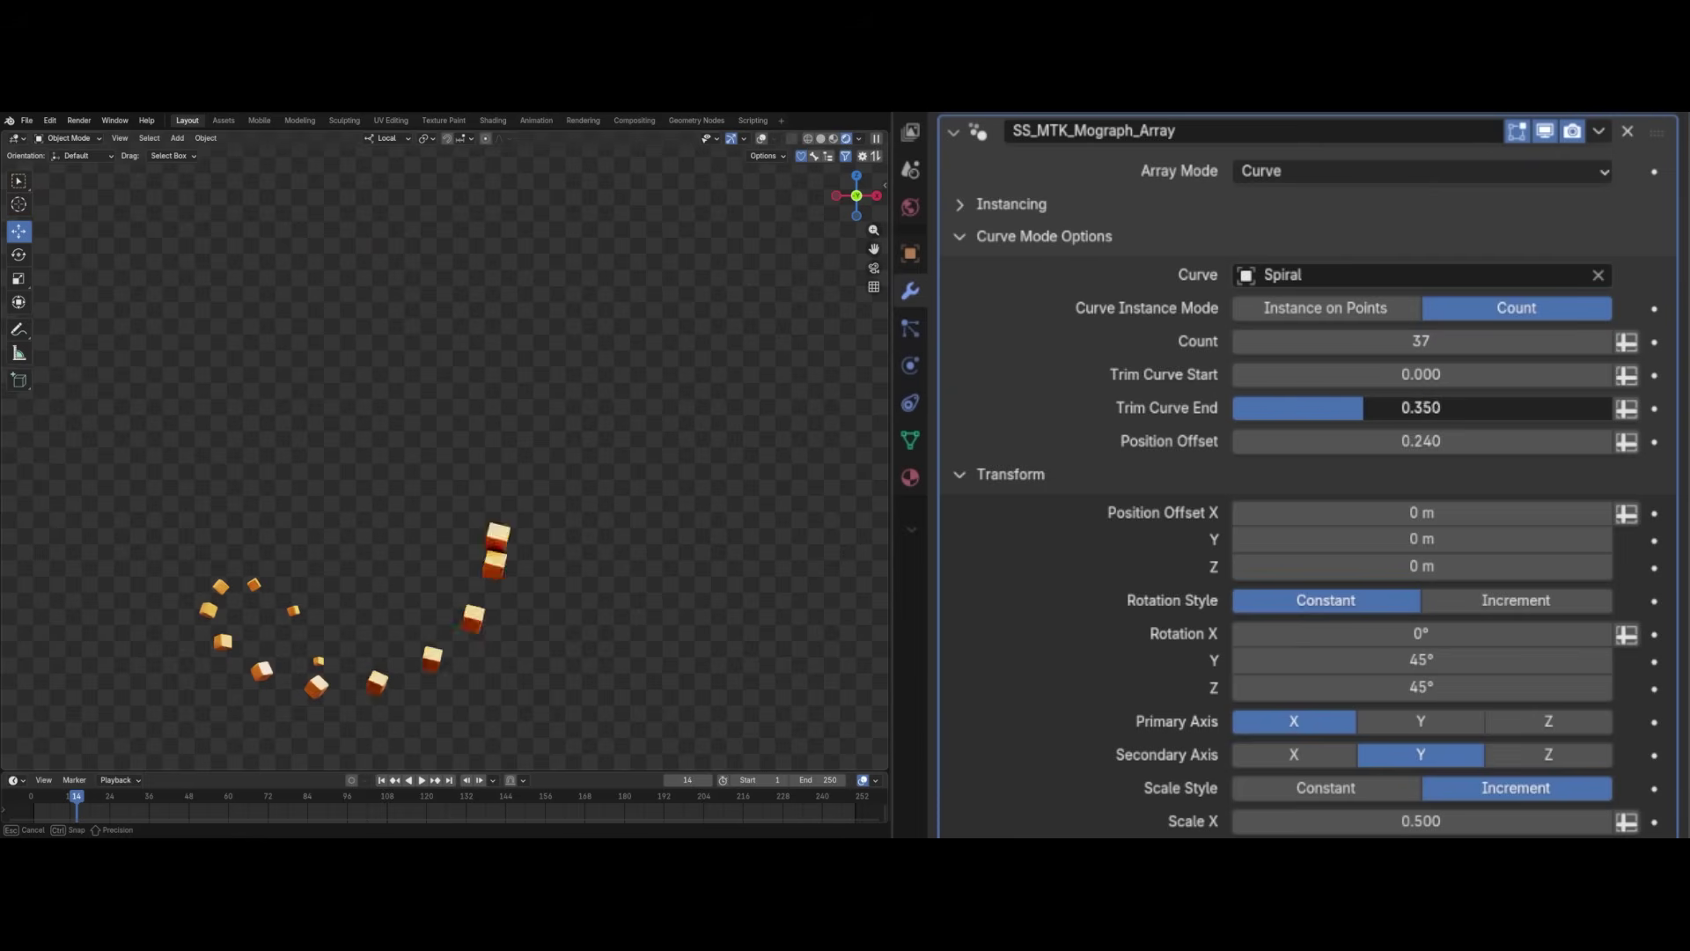
drag(1308, 407, 1584, 407)
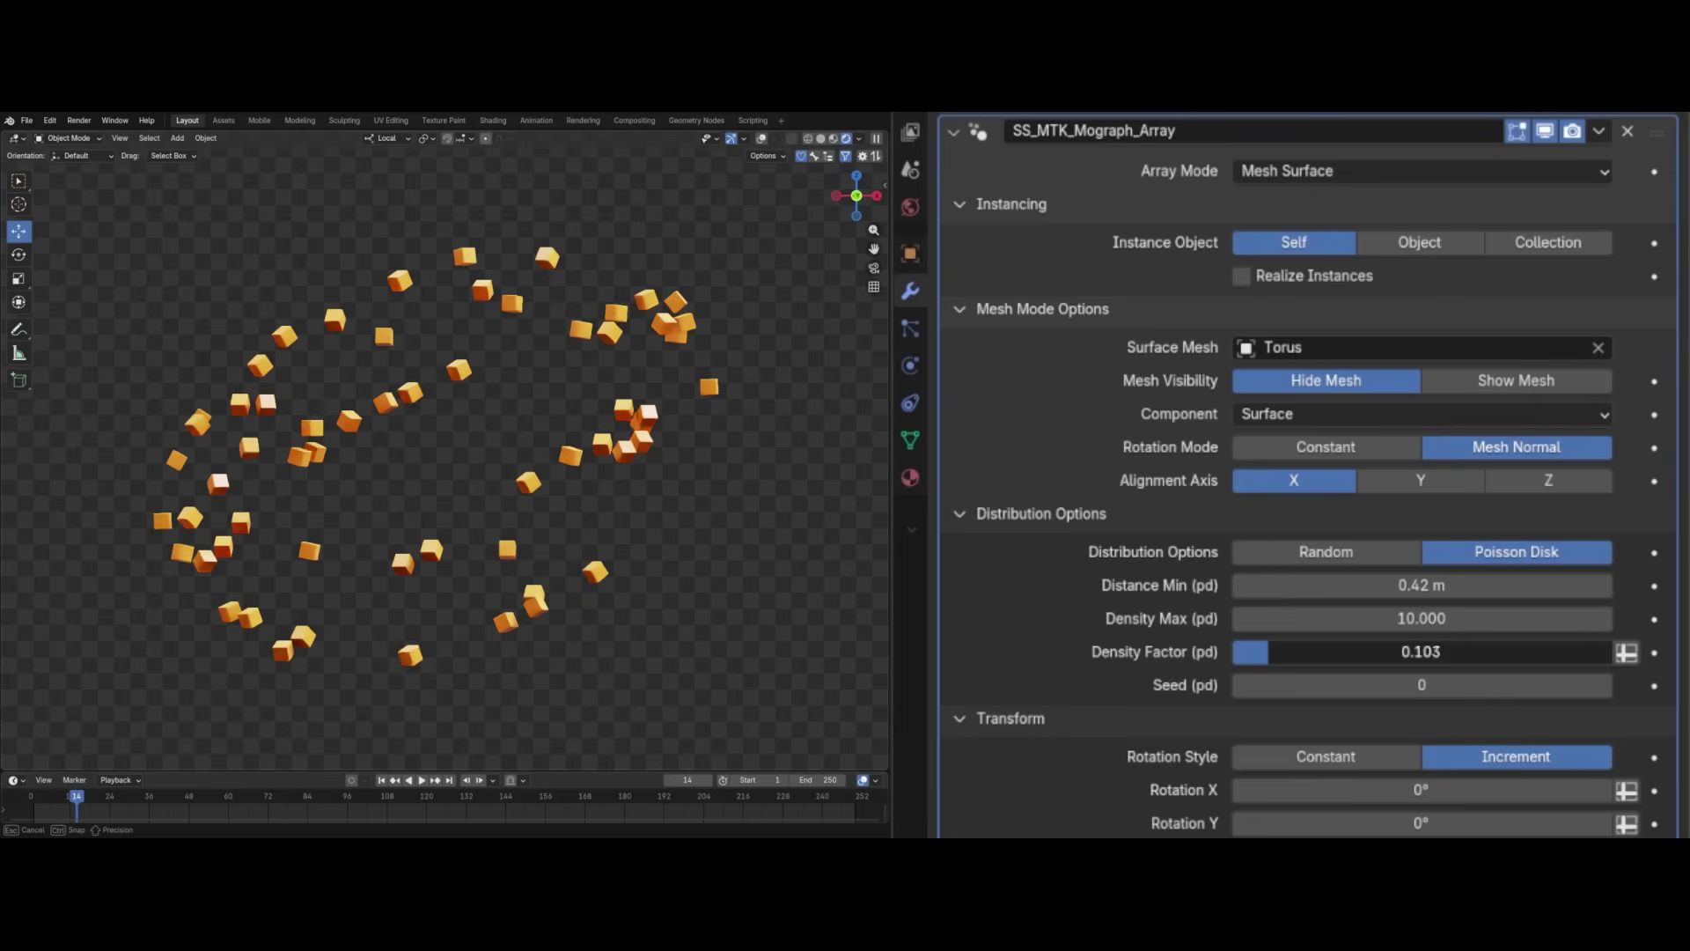
drag(1256, 652, 1593, 651)
click(1633, 566)
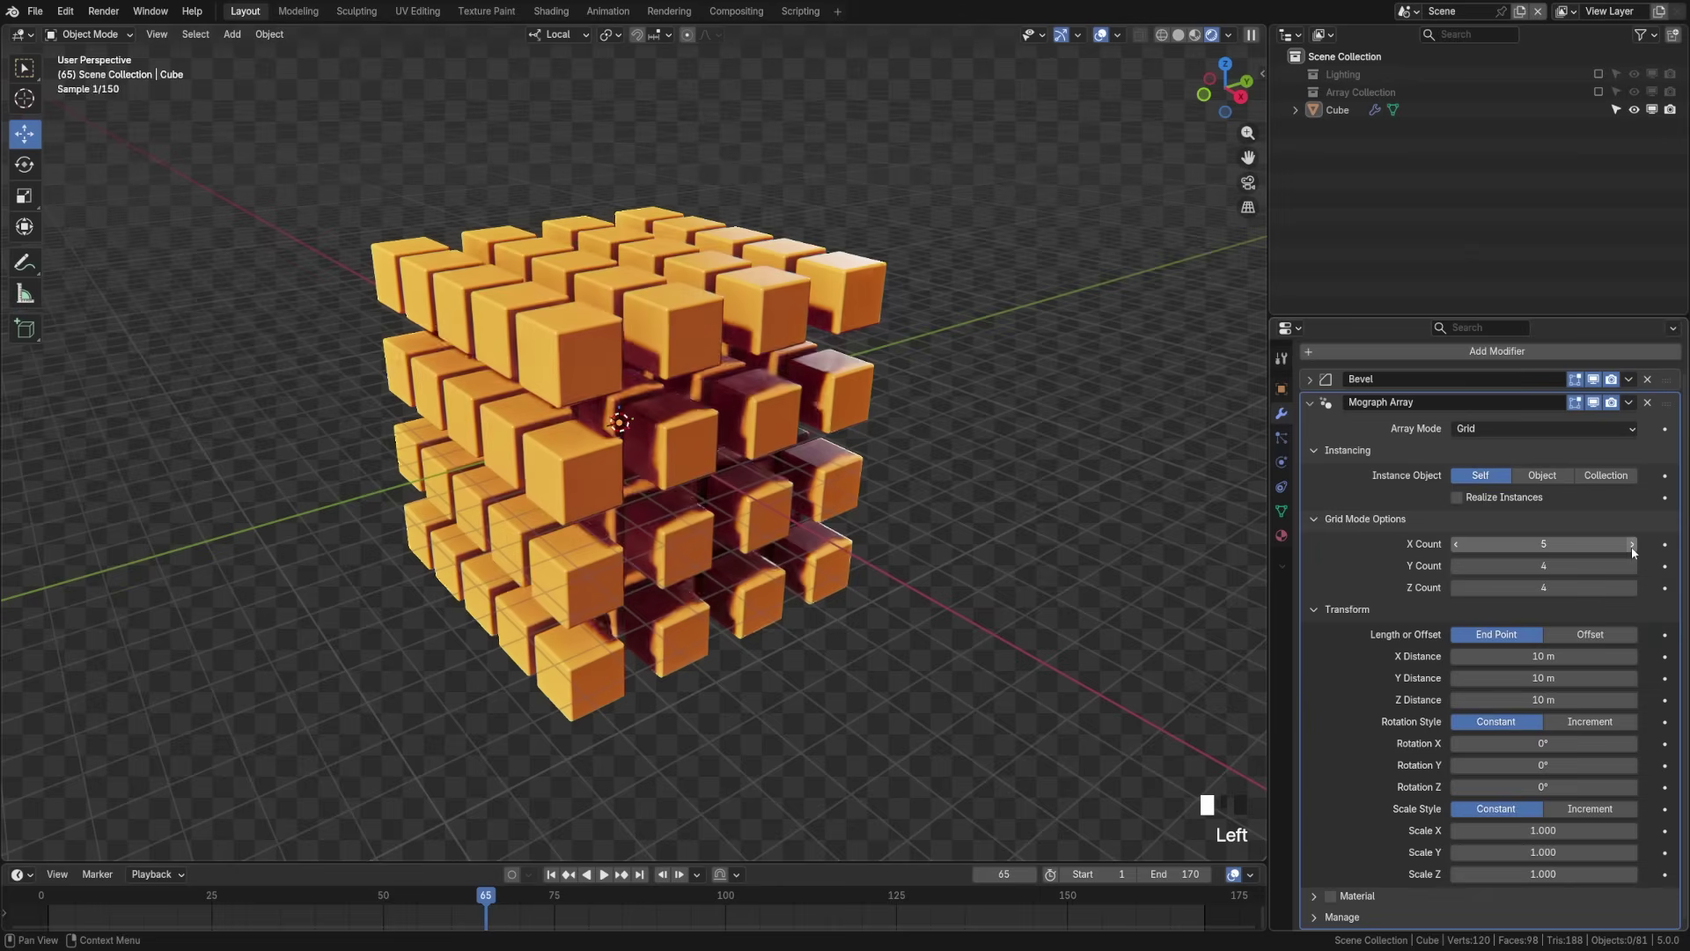
click(1633, 565)
click(1633, 566)
click(1633, 566)
click(1633, 566)
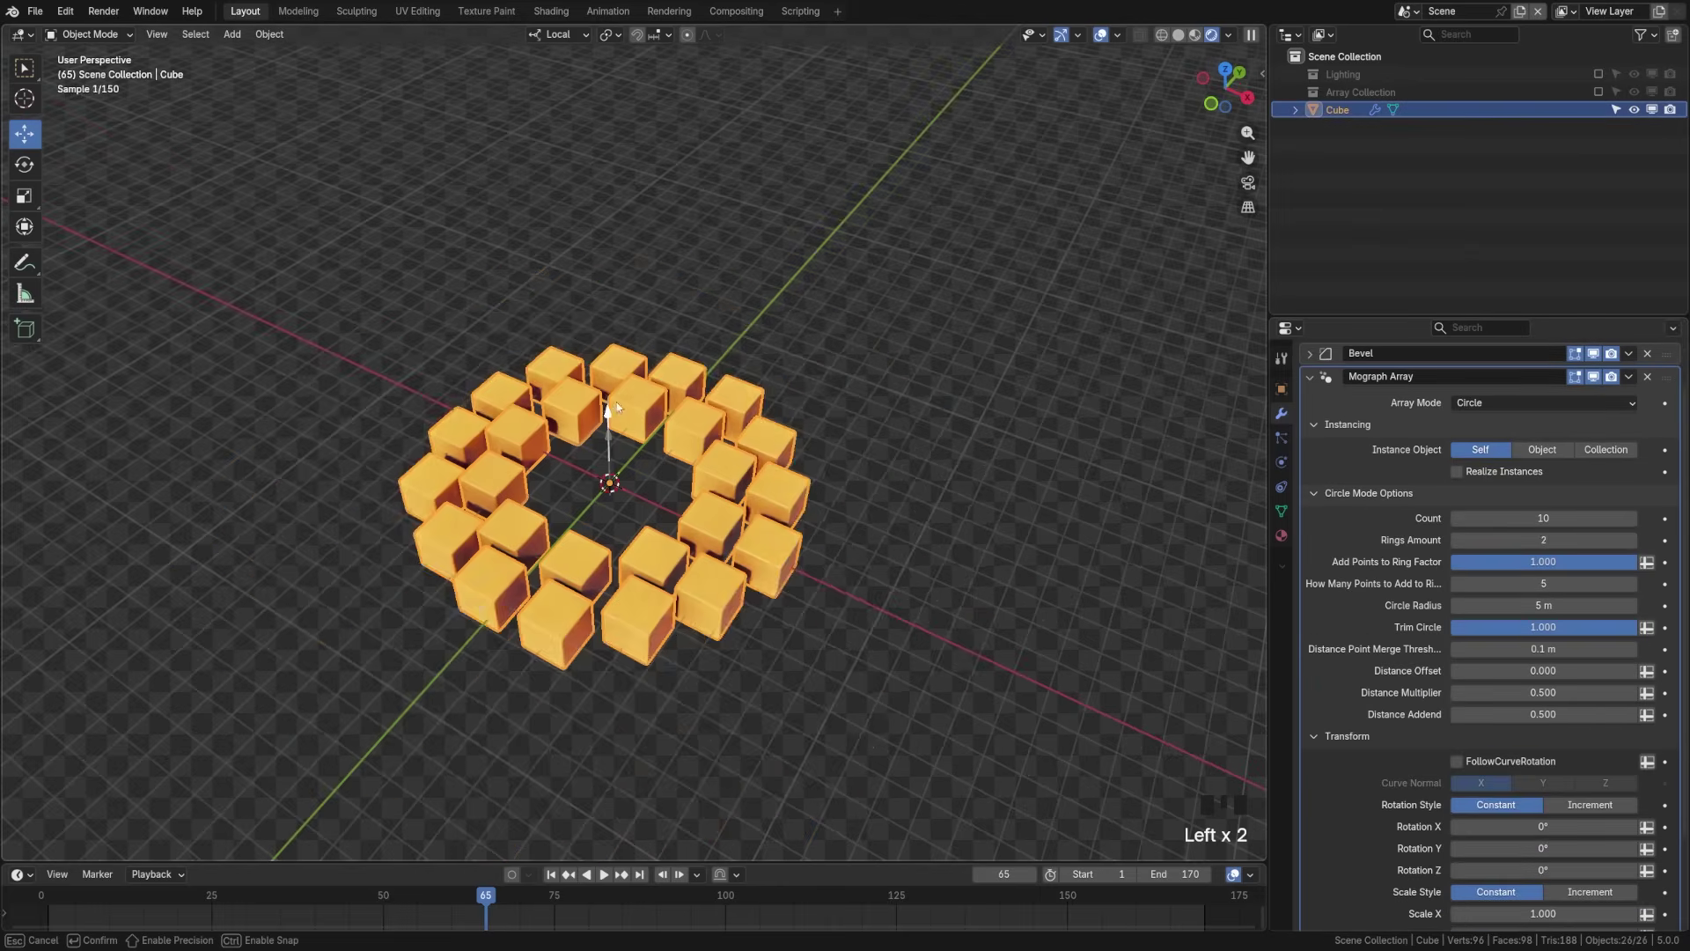
Step: Enlarge and trim the cube ring, offset the spiral, and randomize the digits' order
drag(616, 416, 623, 330)
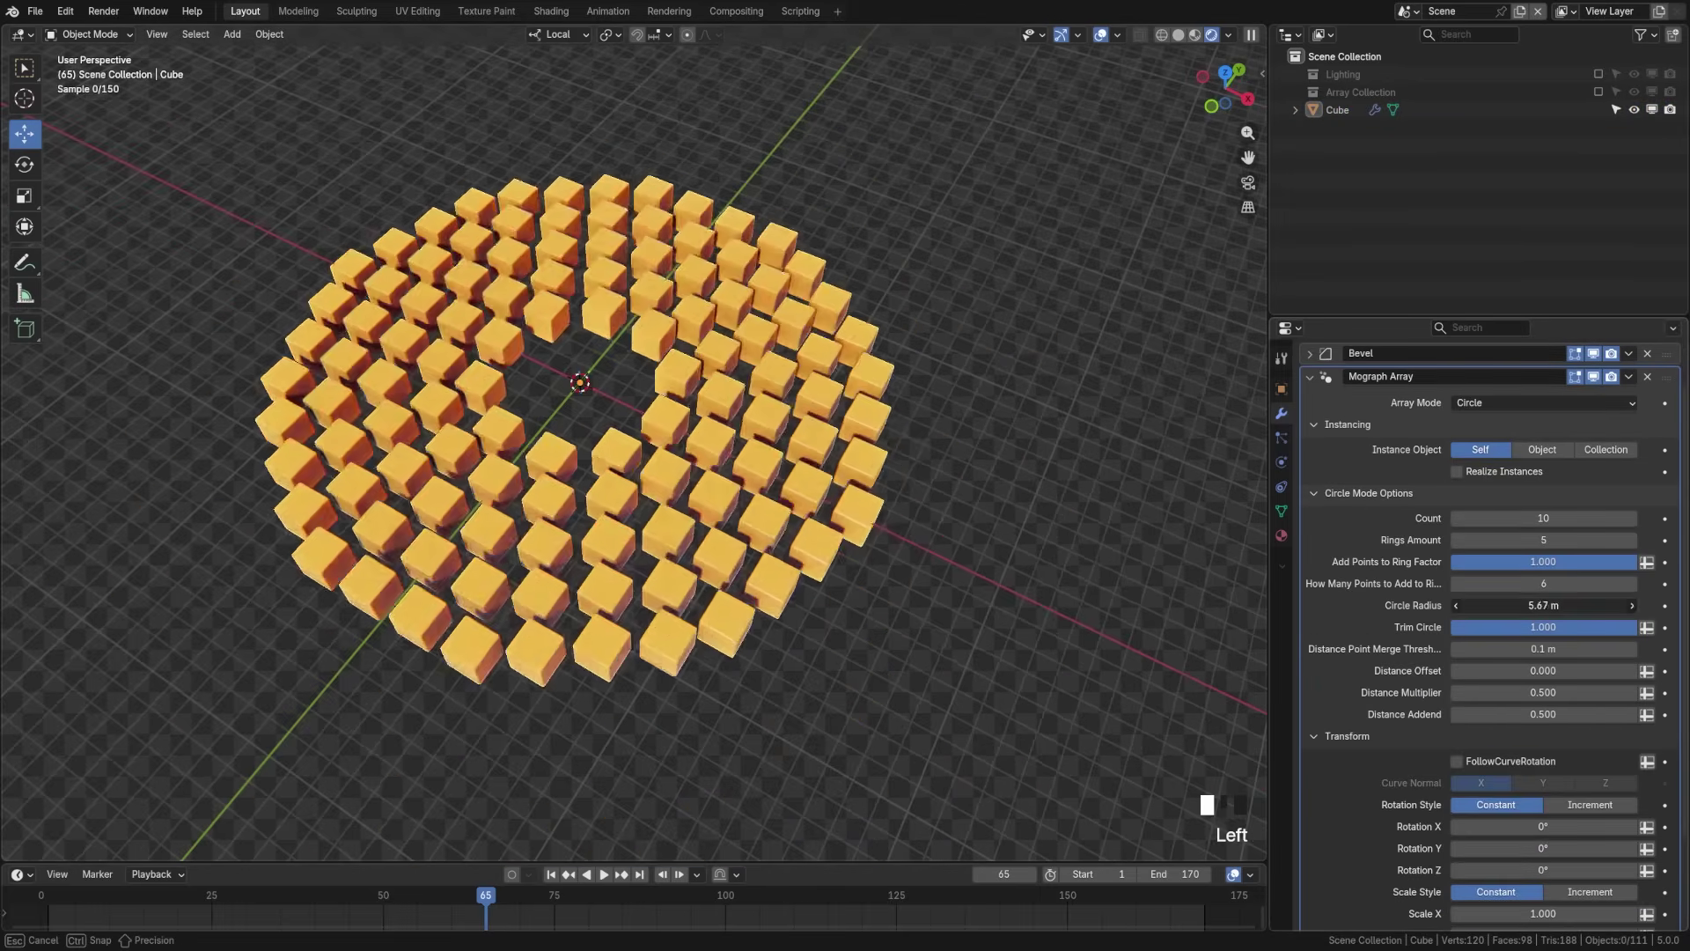
drag(1543, 627, 1543, 627)
drag(1543, 581, 1543, 581)
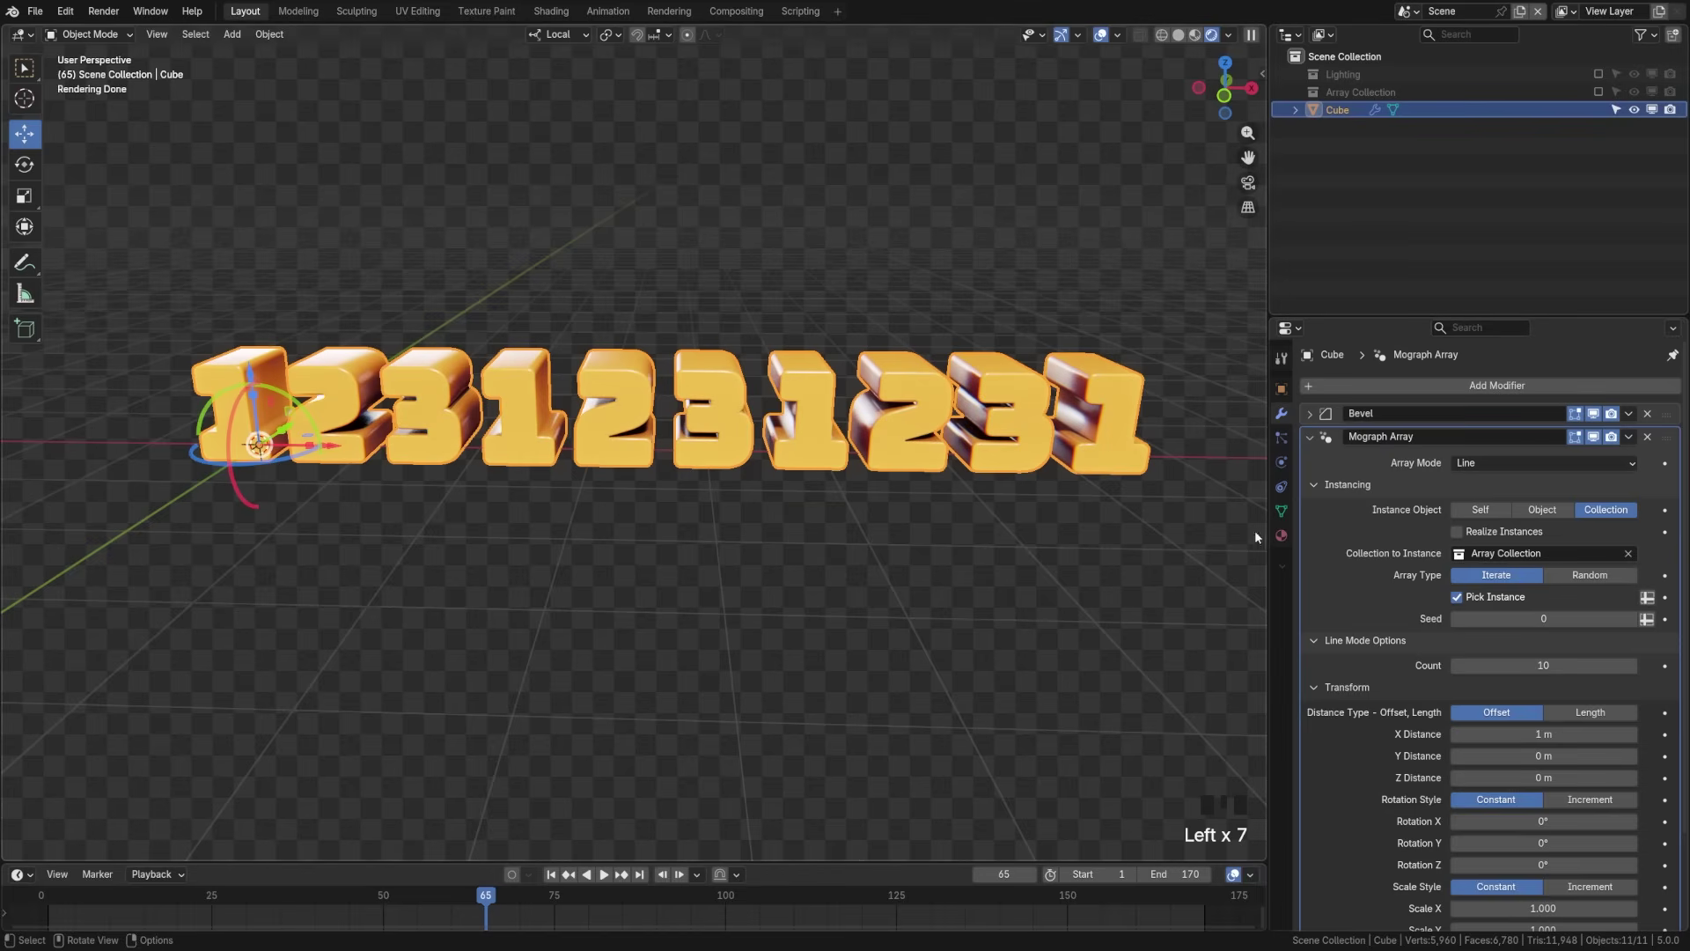
click(1575, 577)
middle_drag(880, 493, 978, 508)
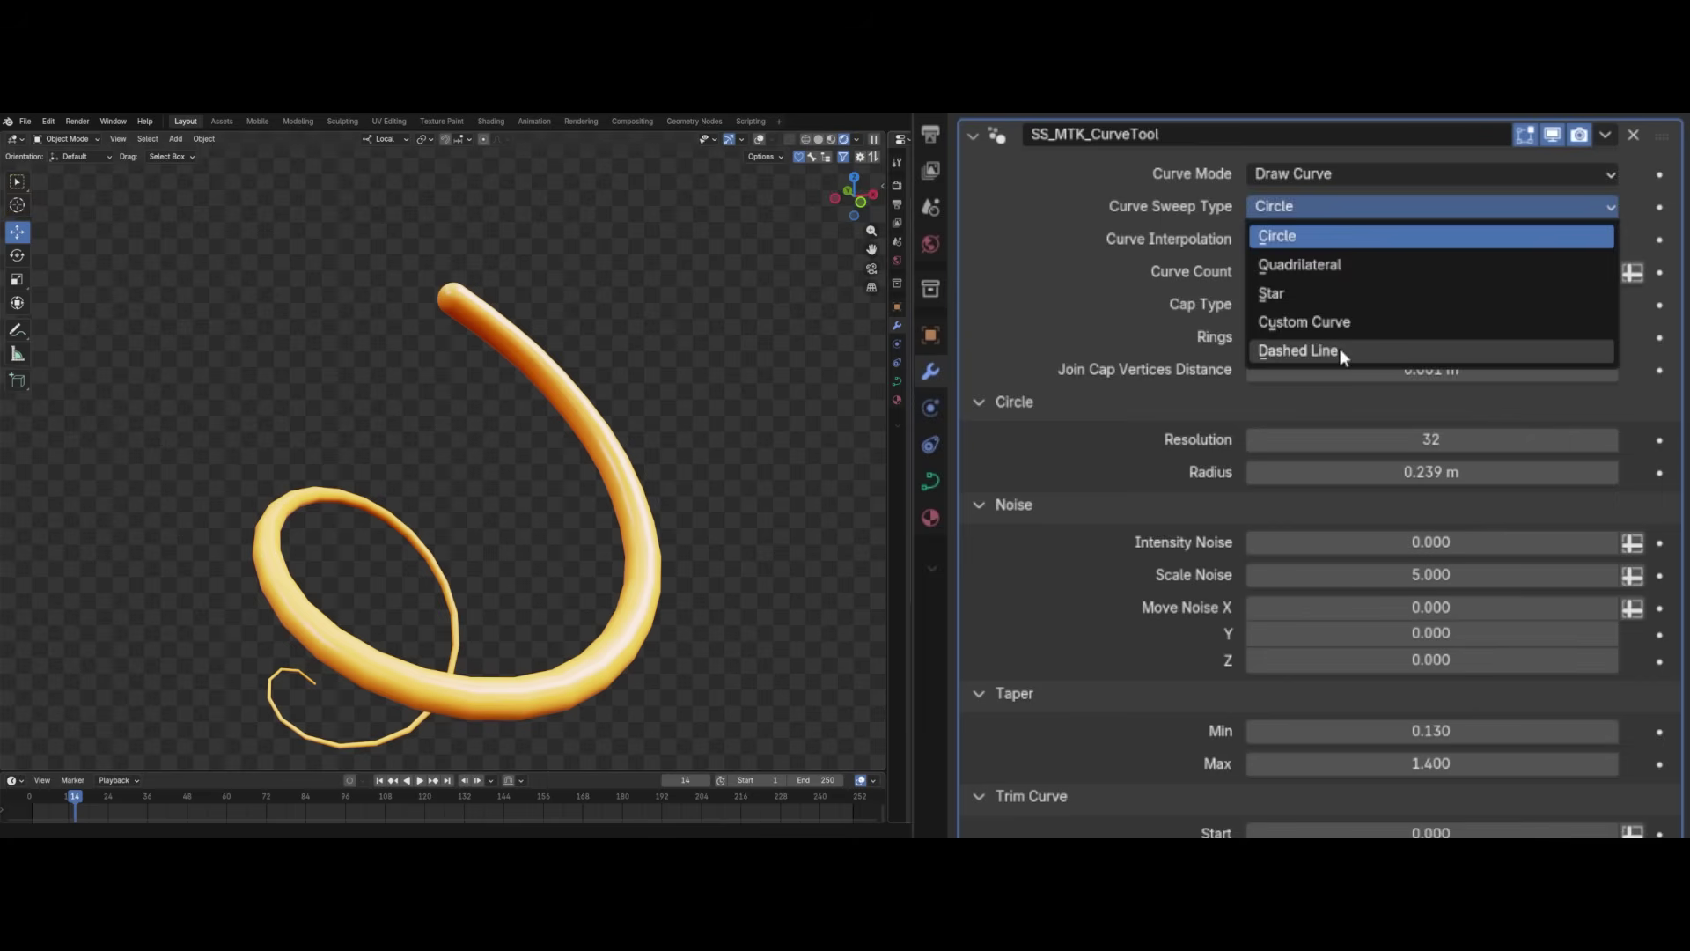
Step: Make the curve a dashed line of rounded capsules and recolour the potion liquid via its shader control
click(1340, 348)
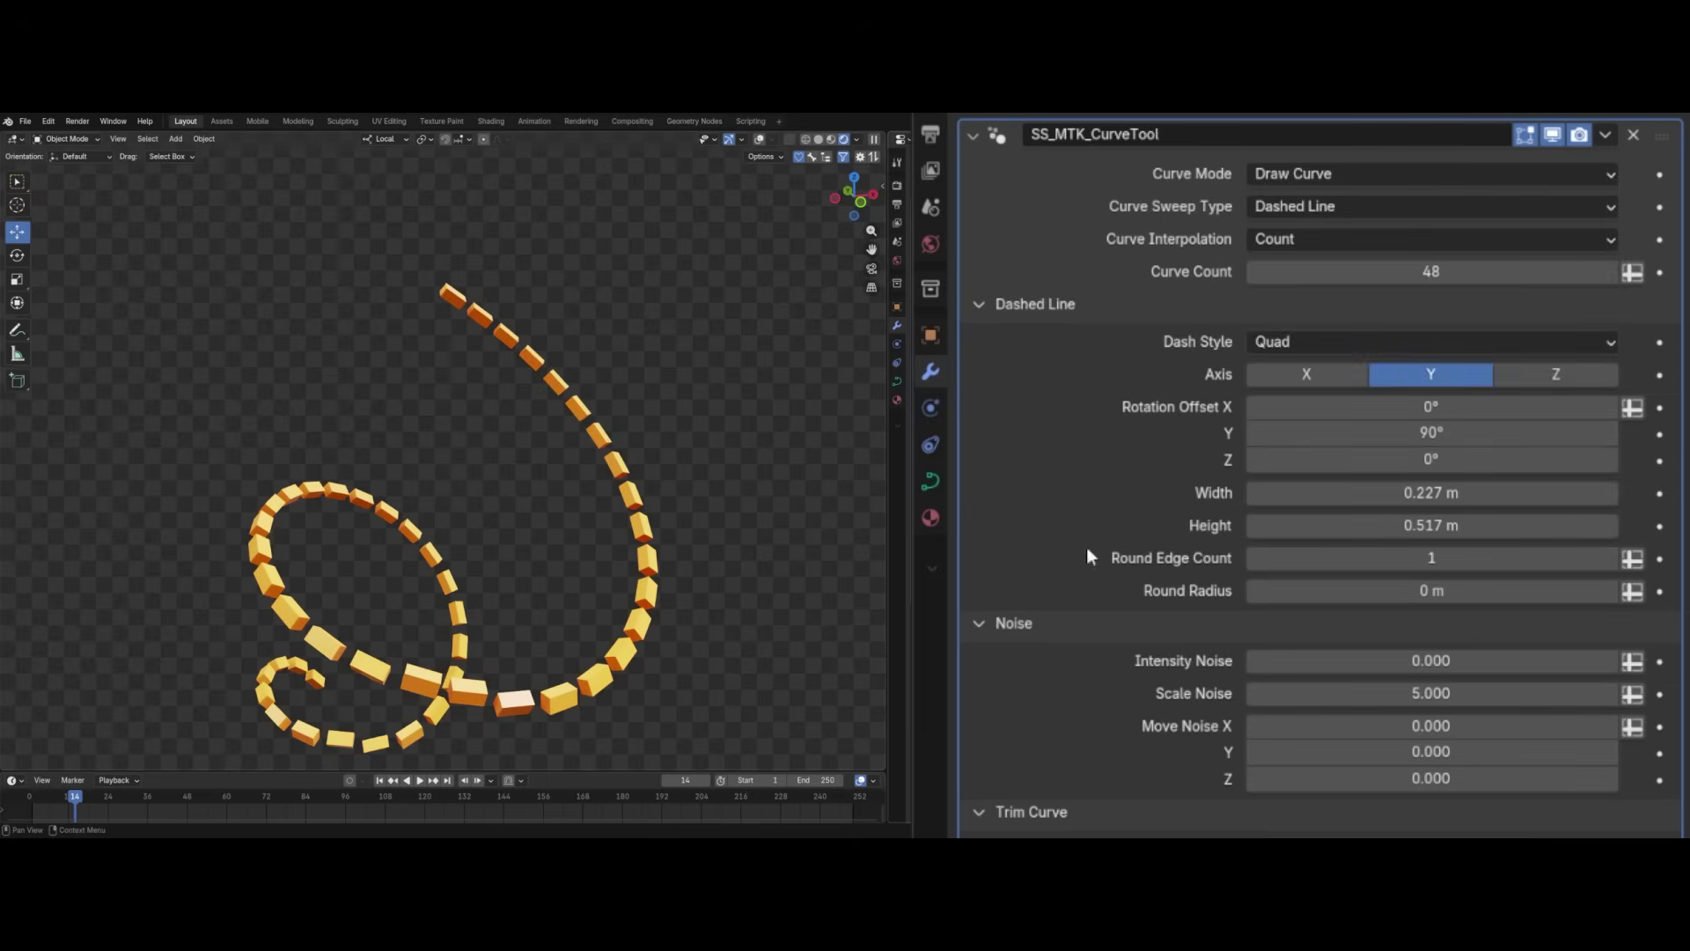
click(1349, 341)
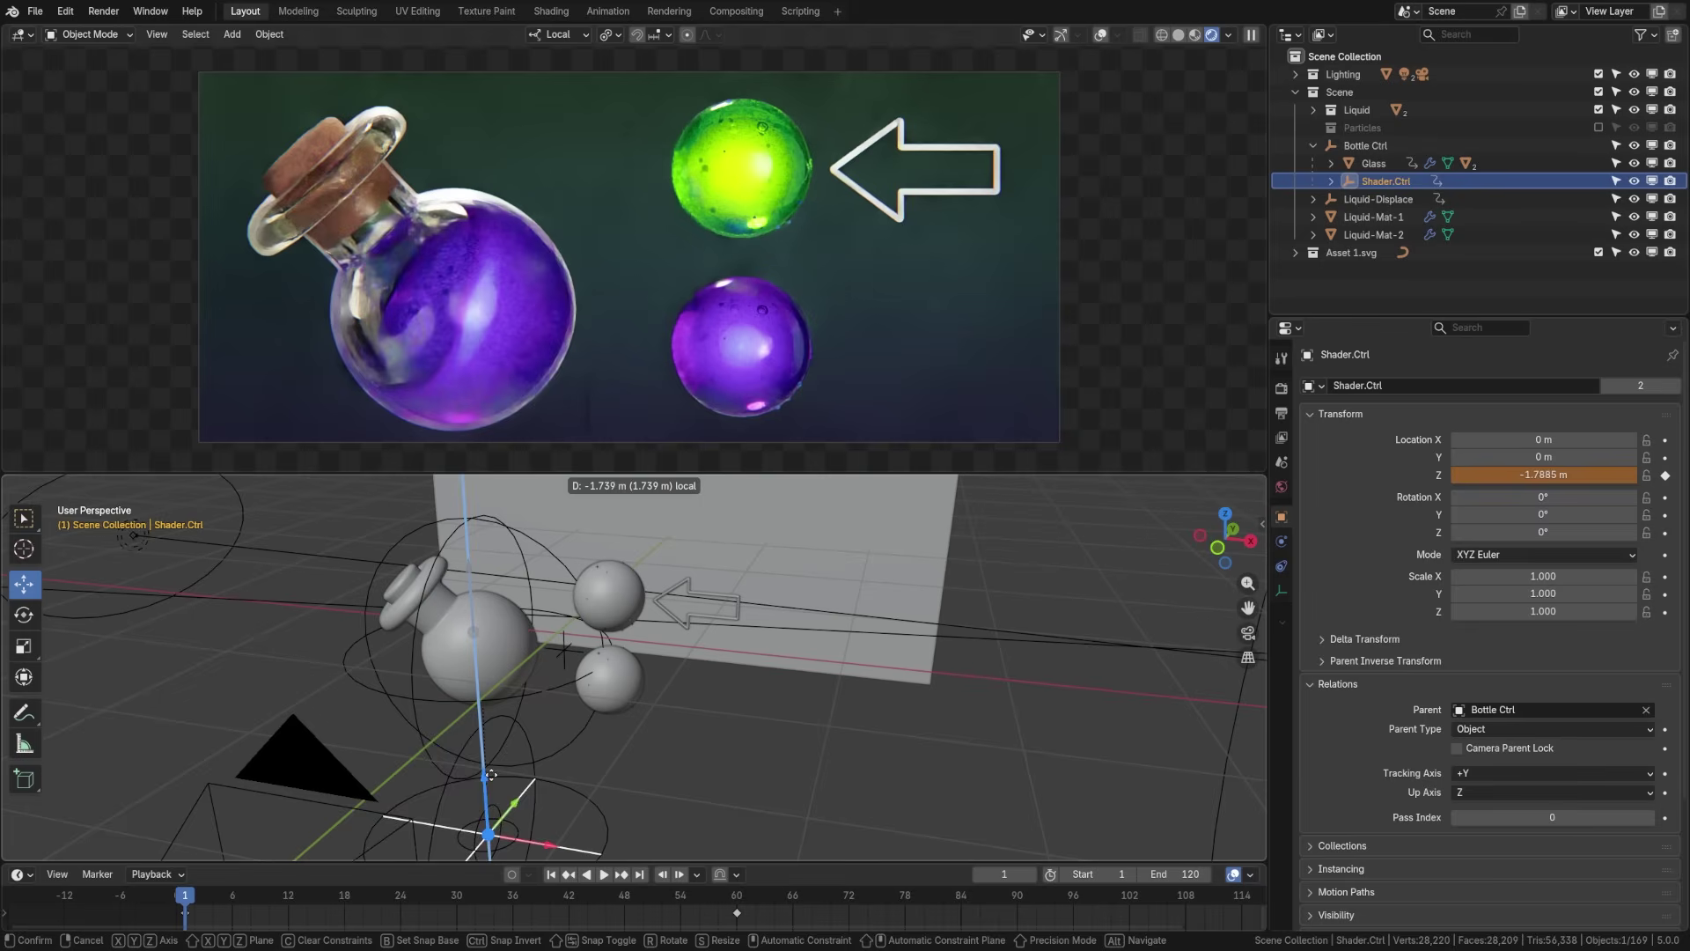
drag(491, 774, 485, 656)
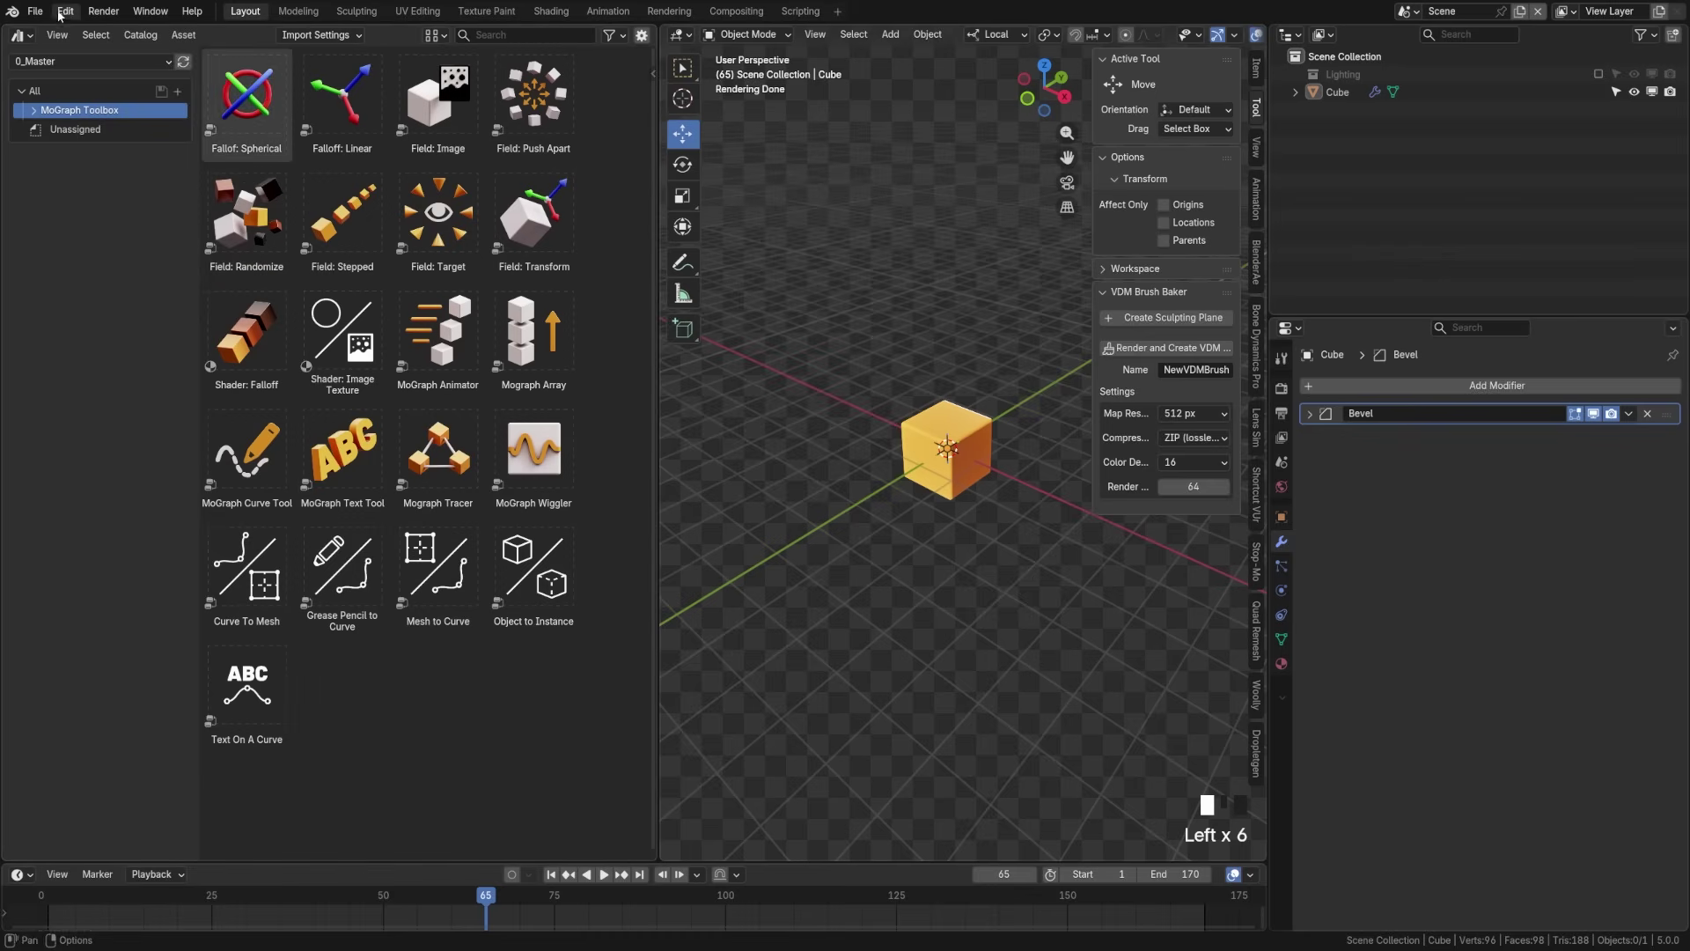
Step: Check the Asset Libraries under Edit > Preferences > File Paths, then close Preferences
click(64, 12)
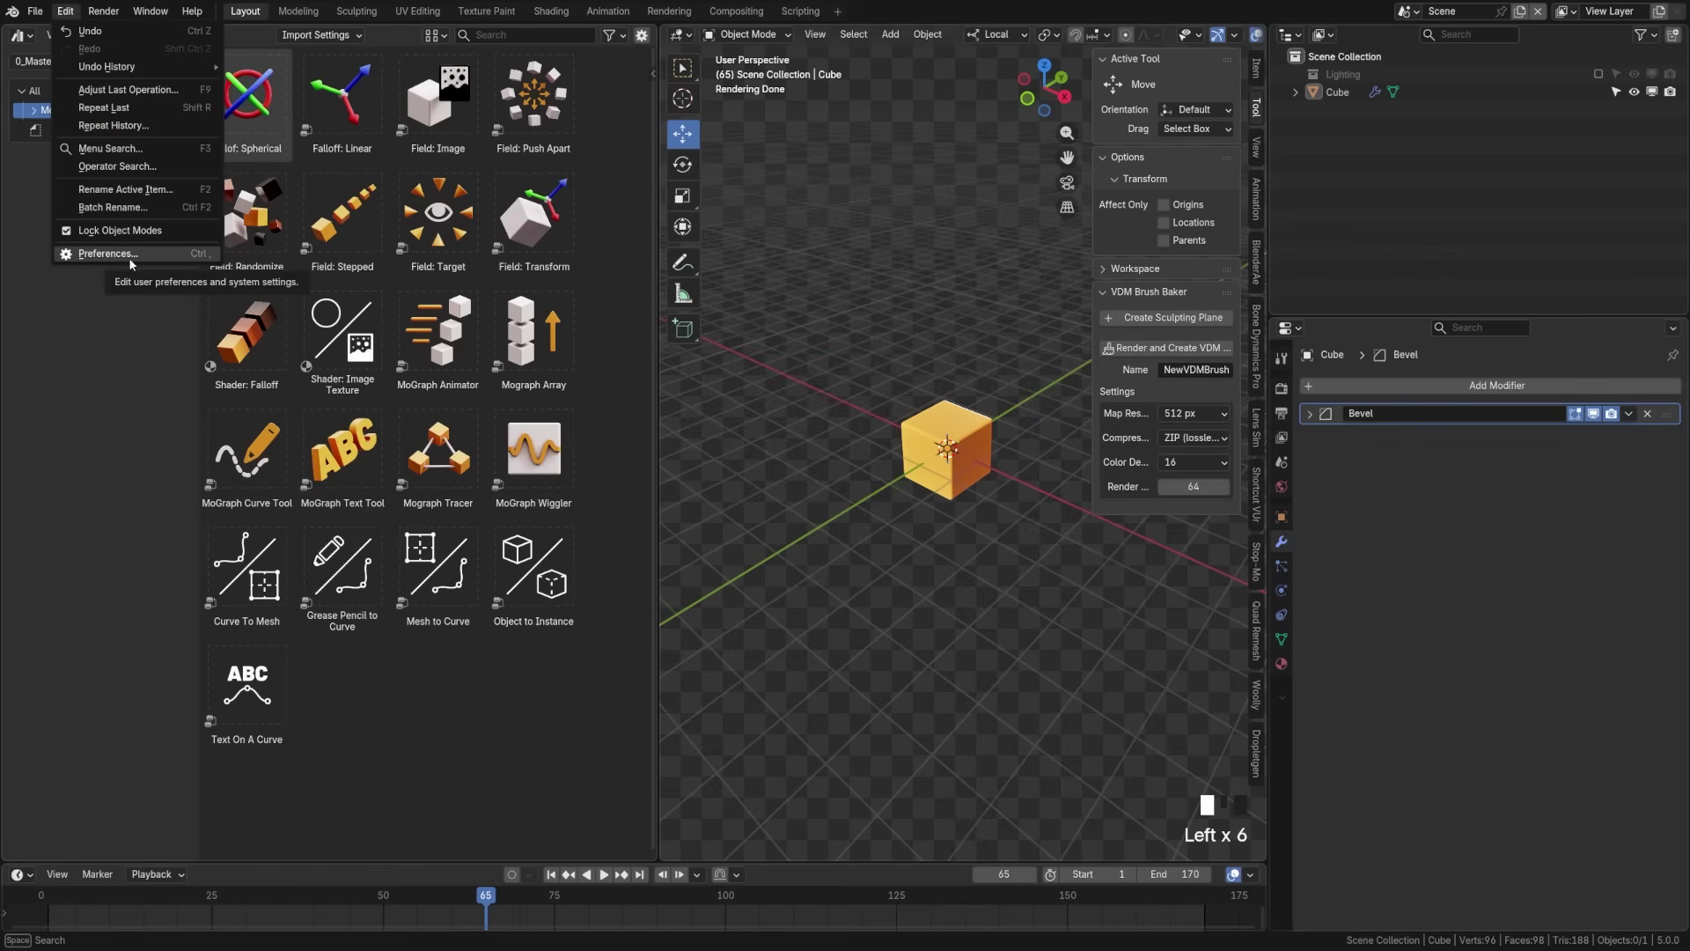
click(107, 253)
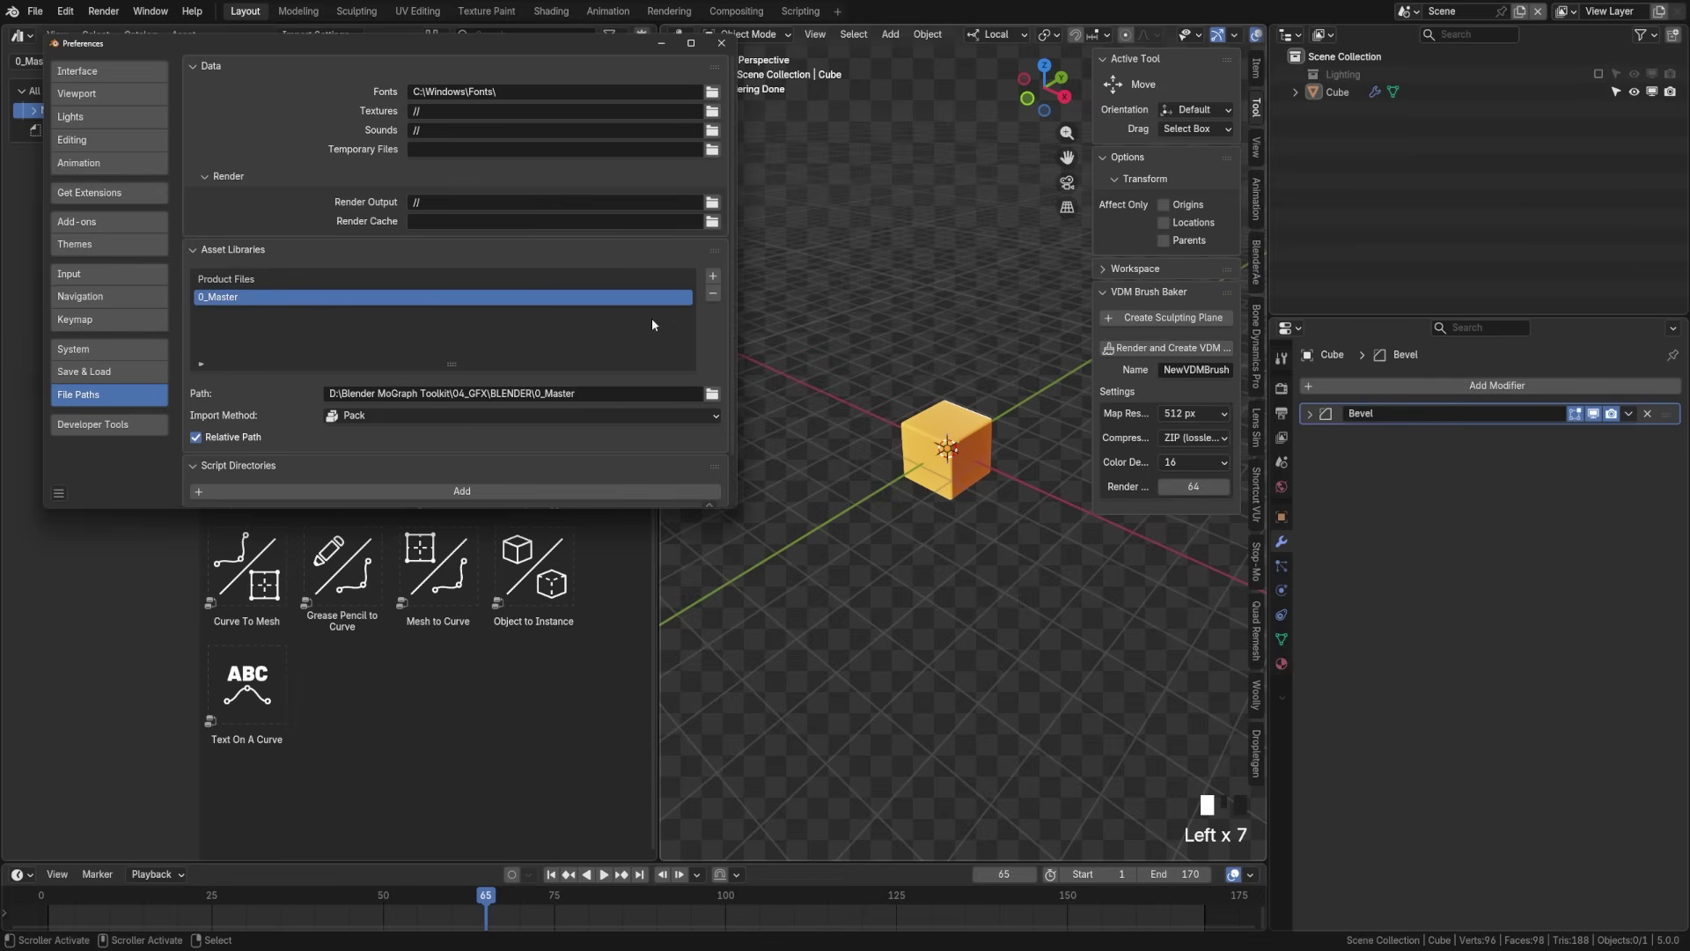
click(722, 43)
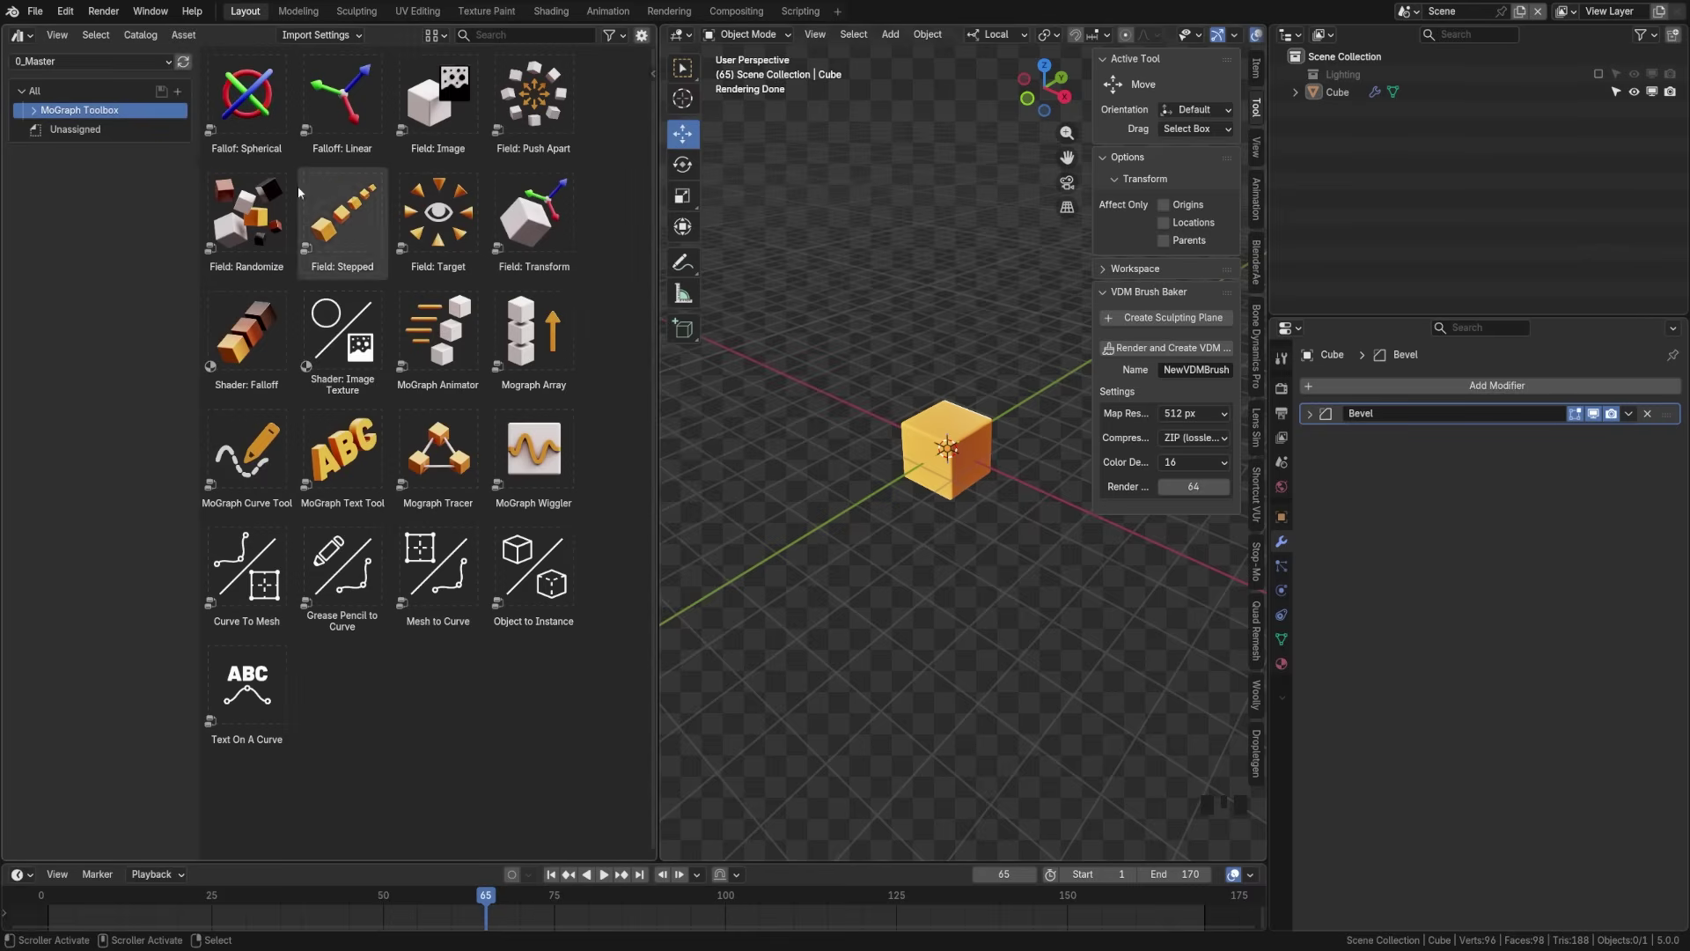
Step: Switch to the empty scene holding only the Array System and Array Cam collections
click(33, 110)
click(33, 110)
click(1451, 384)
mouse_move(1458, 557)
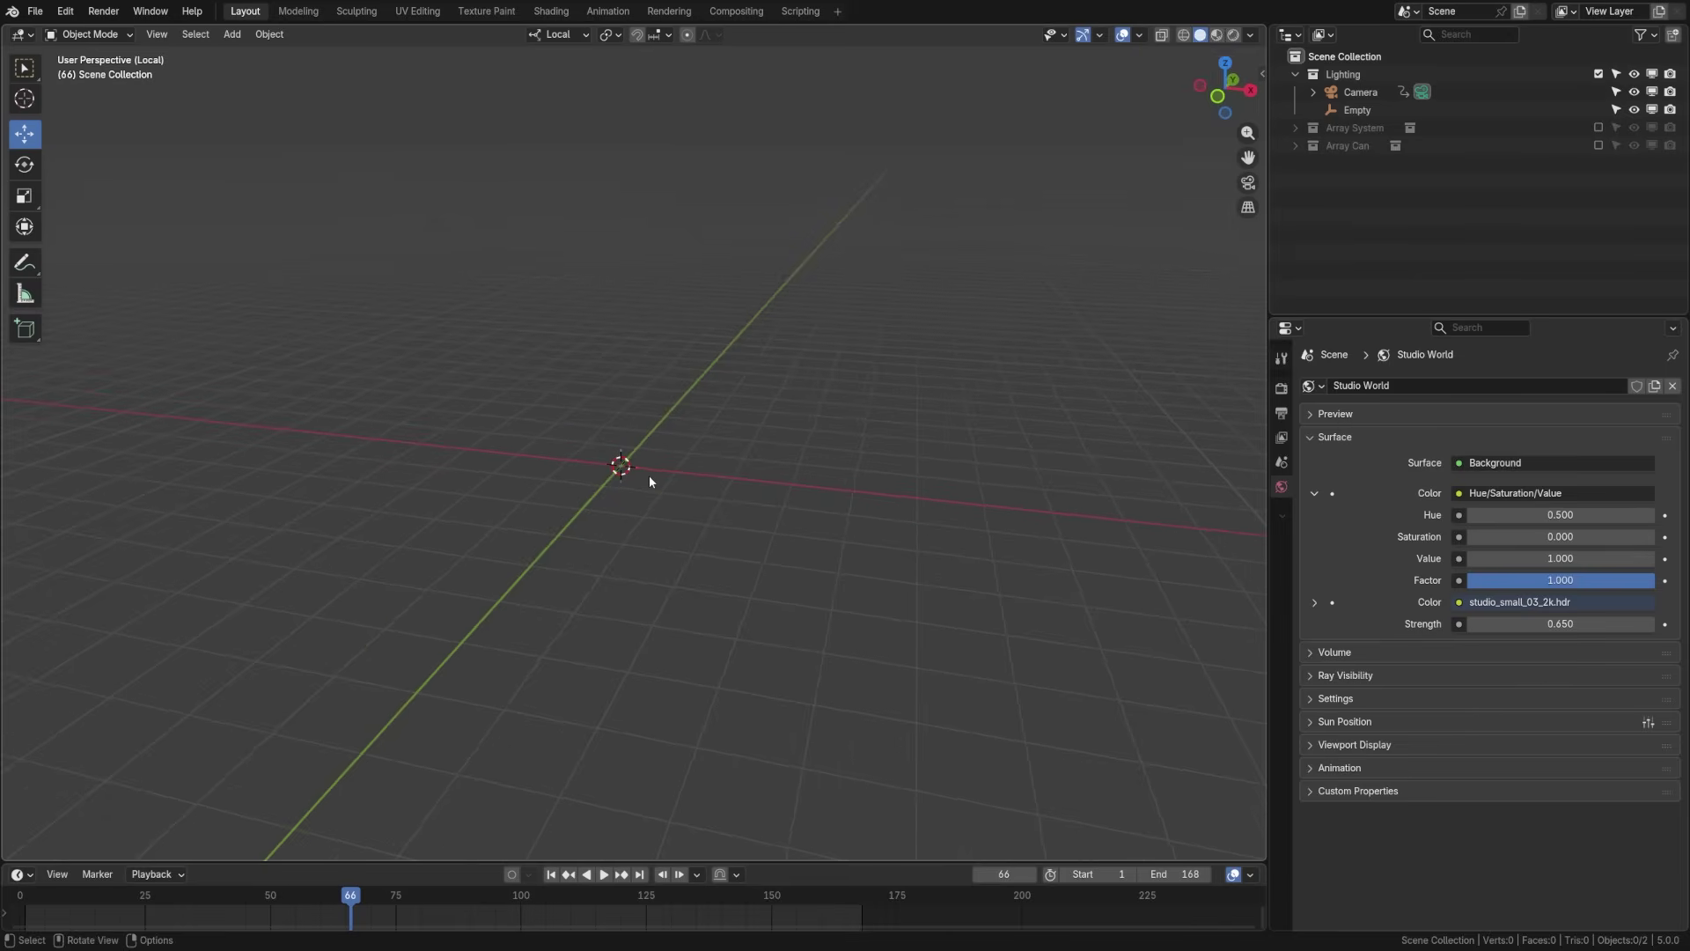
Step: Add a cube and give it a Mograph Array modifier from the MoGraph Toolbox tools
key(shift+a)
mouse_move(633, 490)
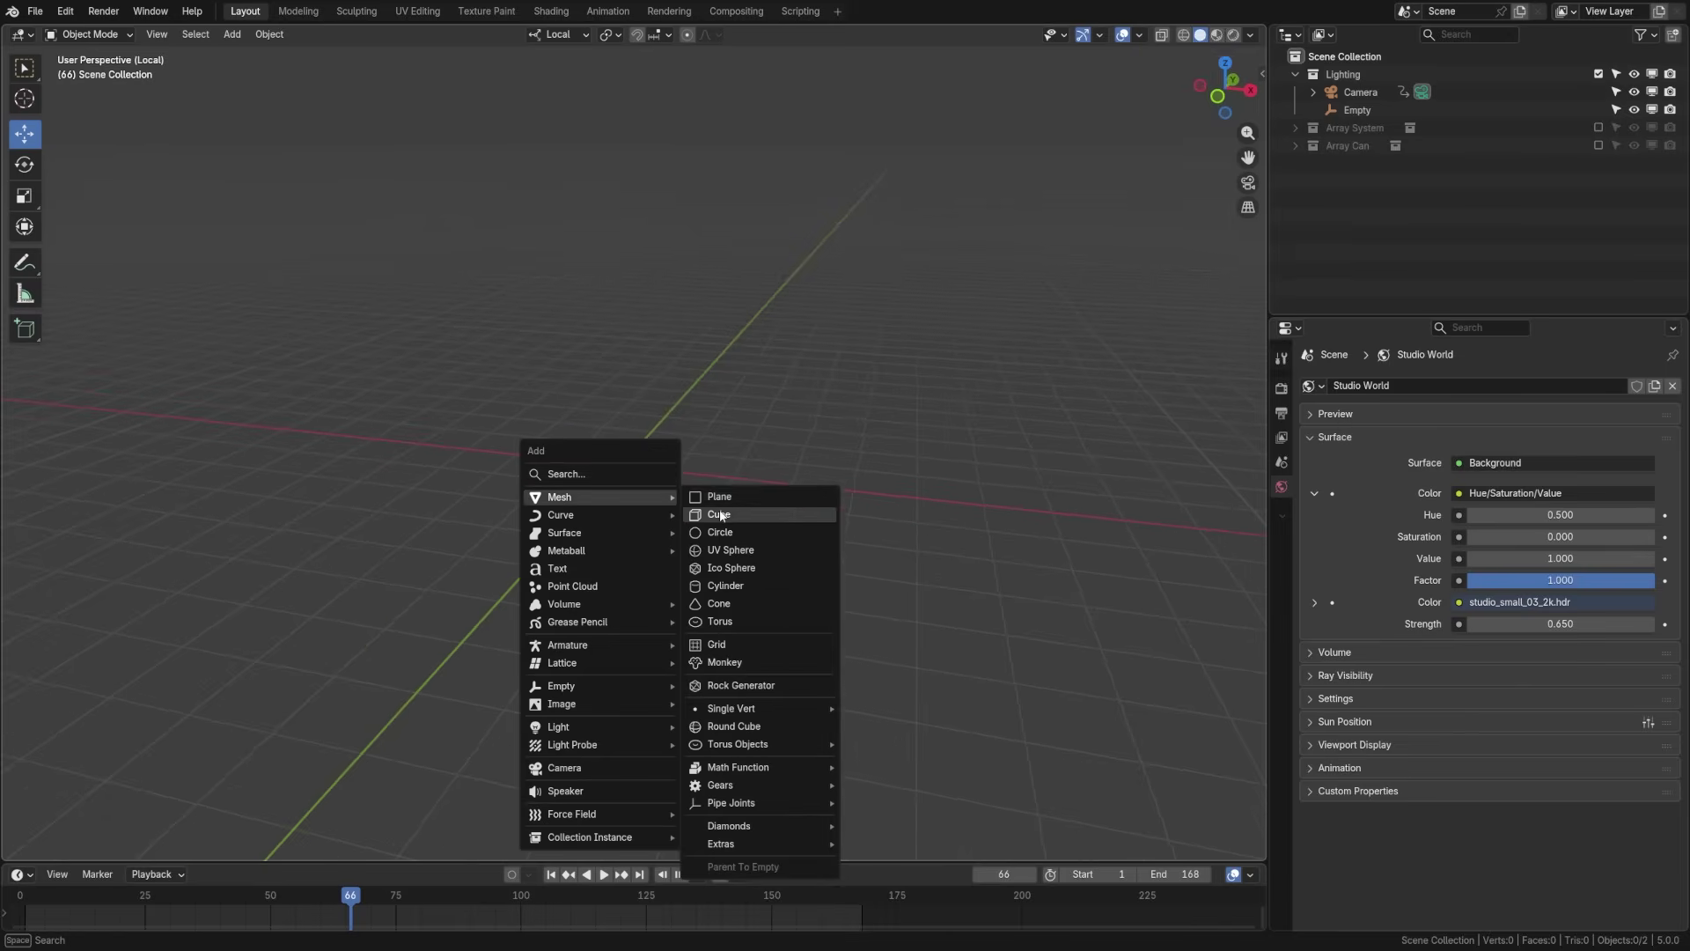
click(713, 516)
scroll(602, 533, up, 3)
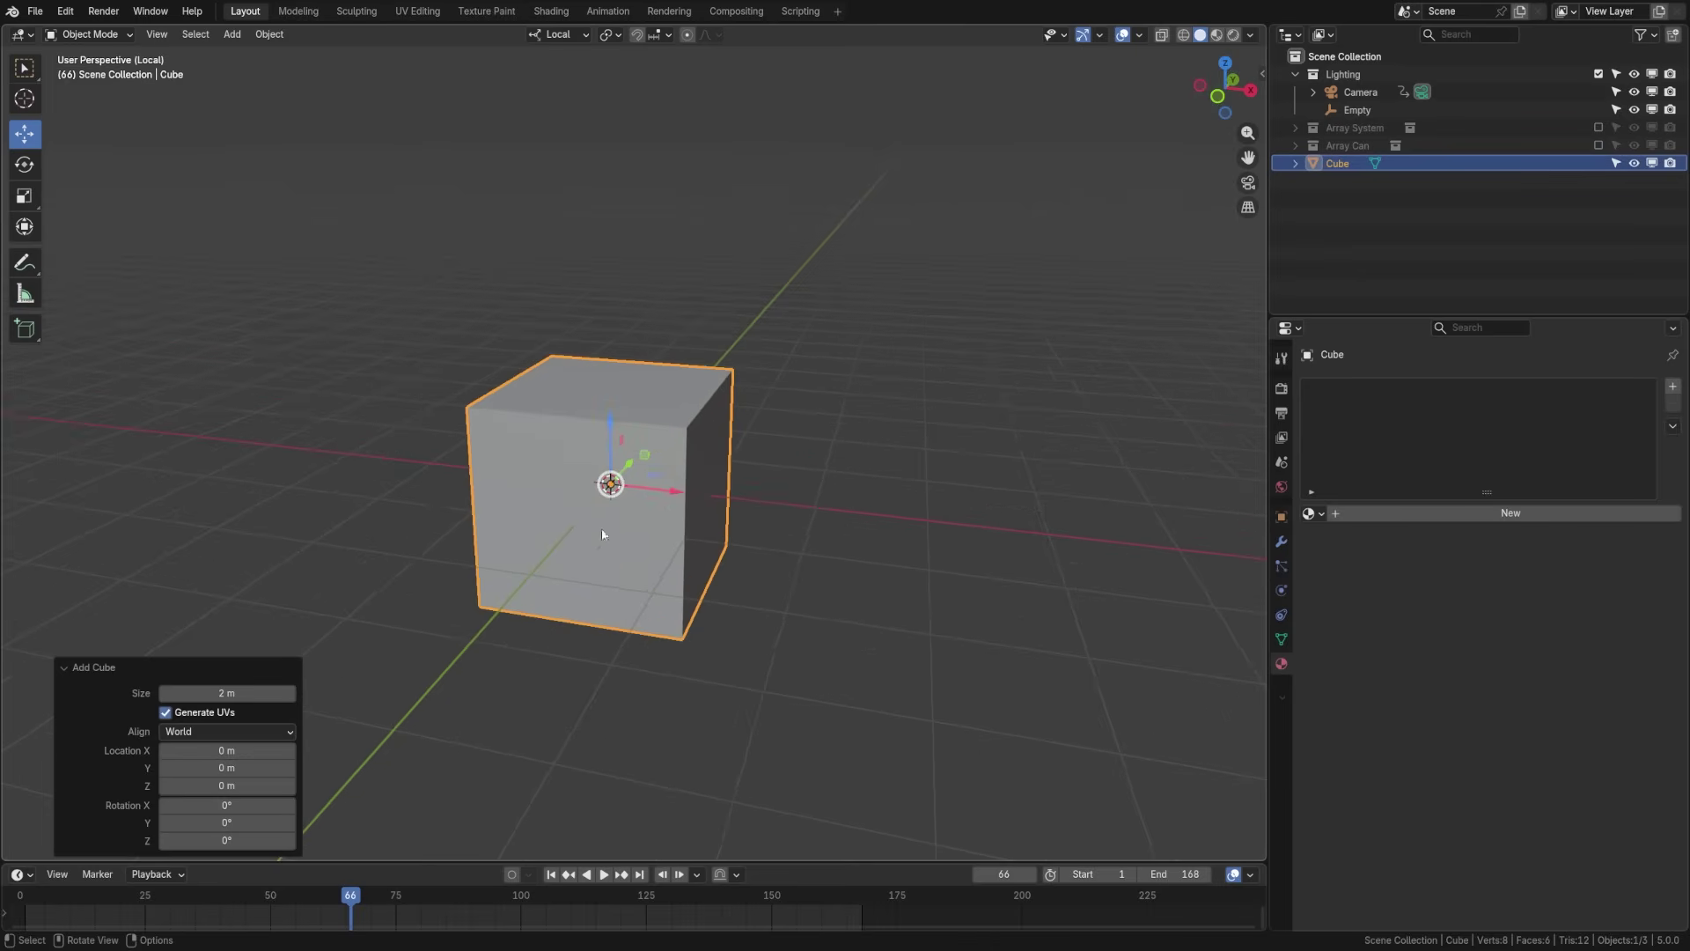
click(1280, 543)
click(1366, 383)
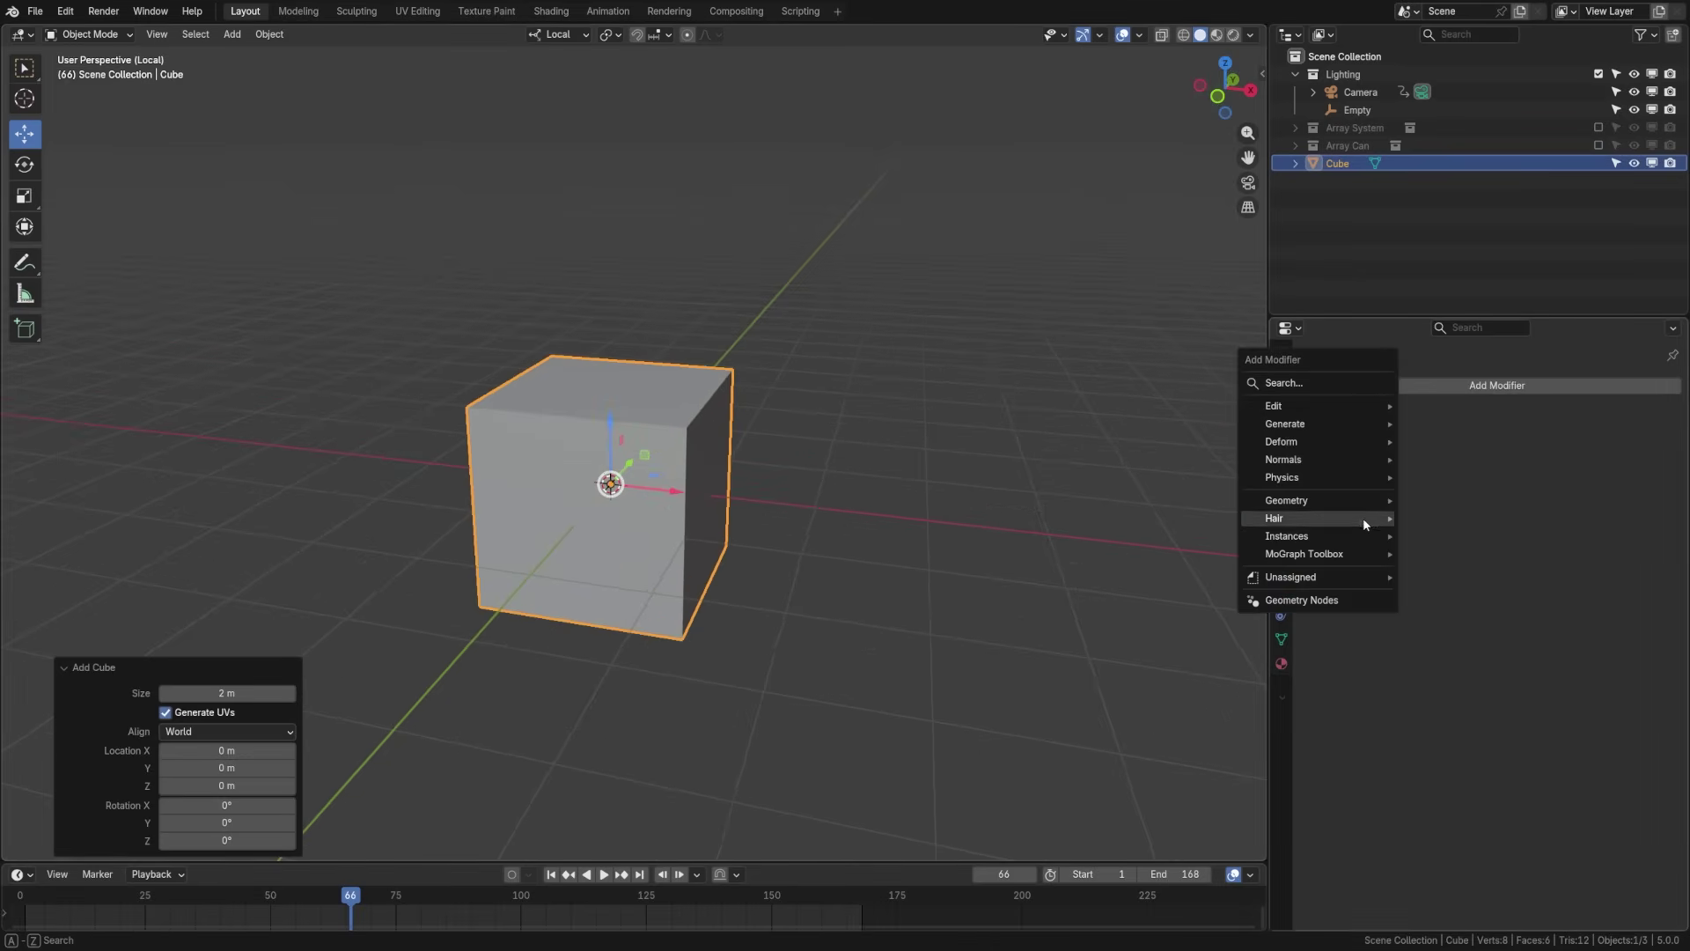
mouse_move(1367, 552)
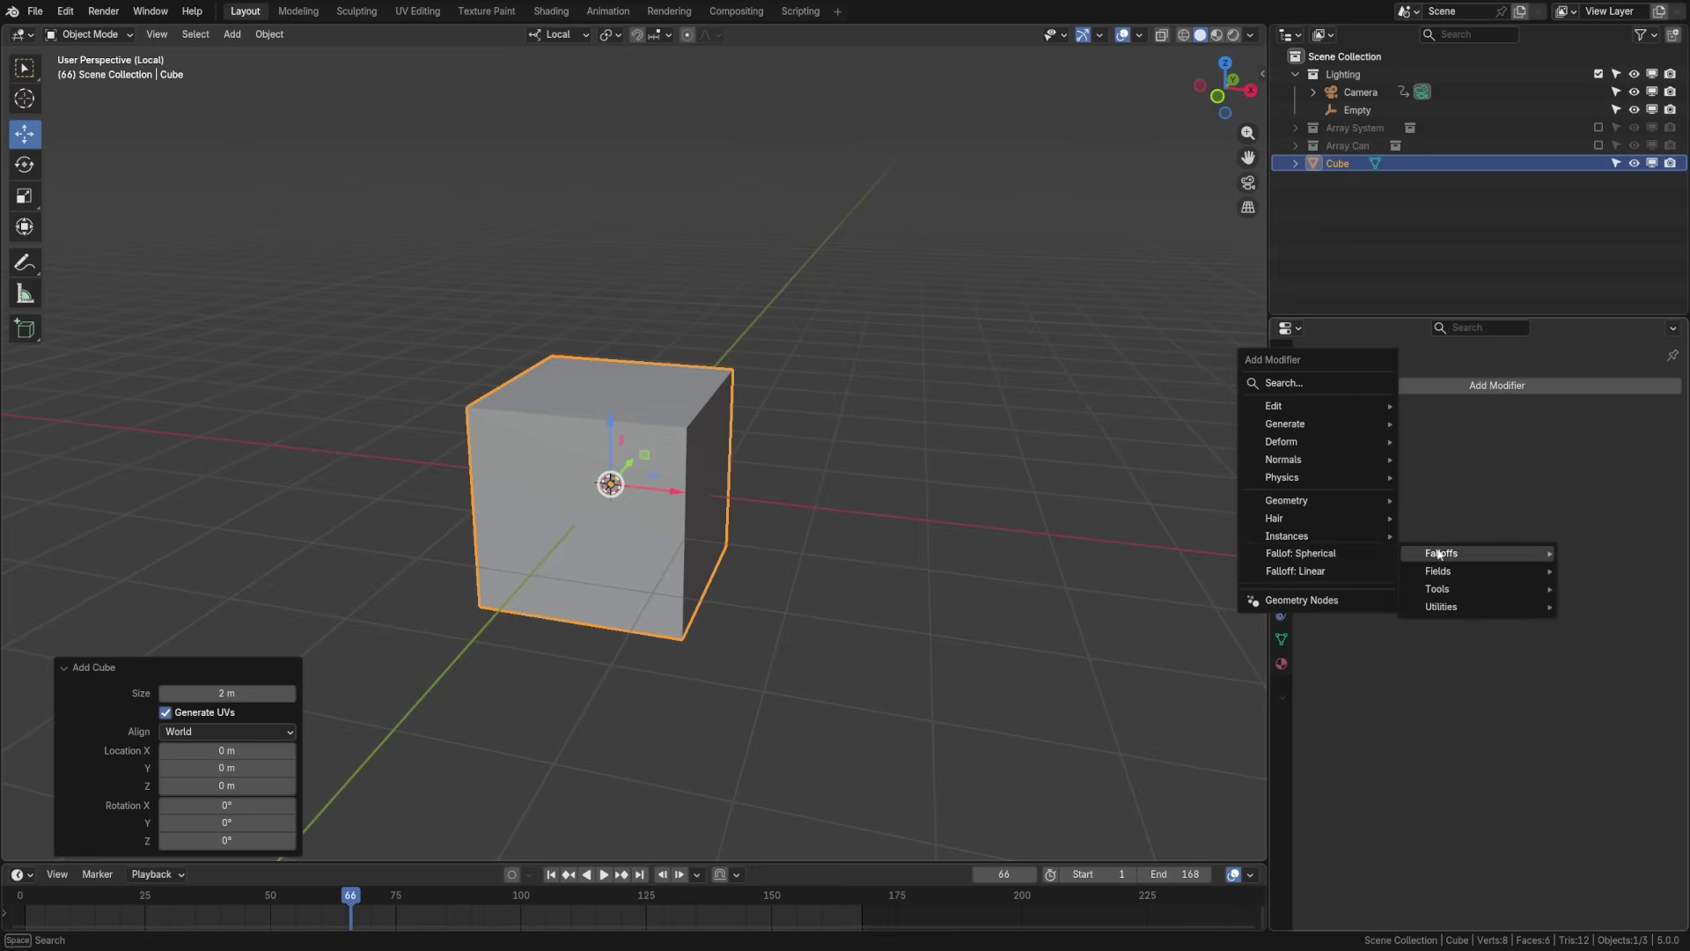
mouse_move(1454, 590)
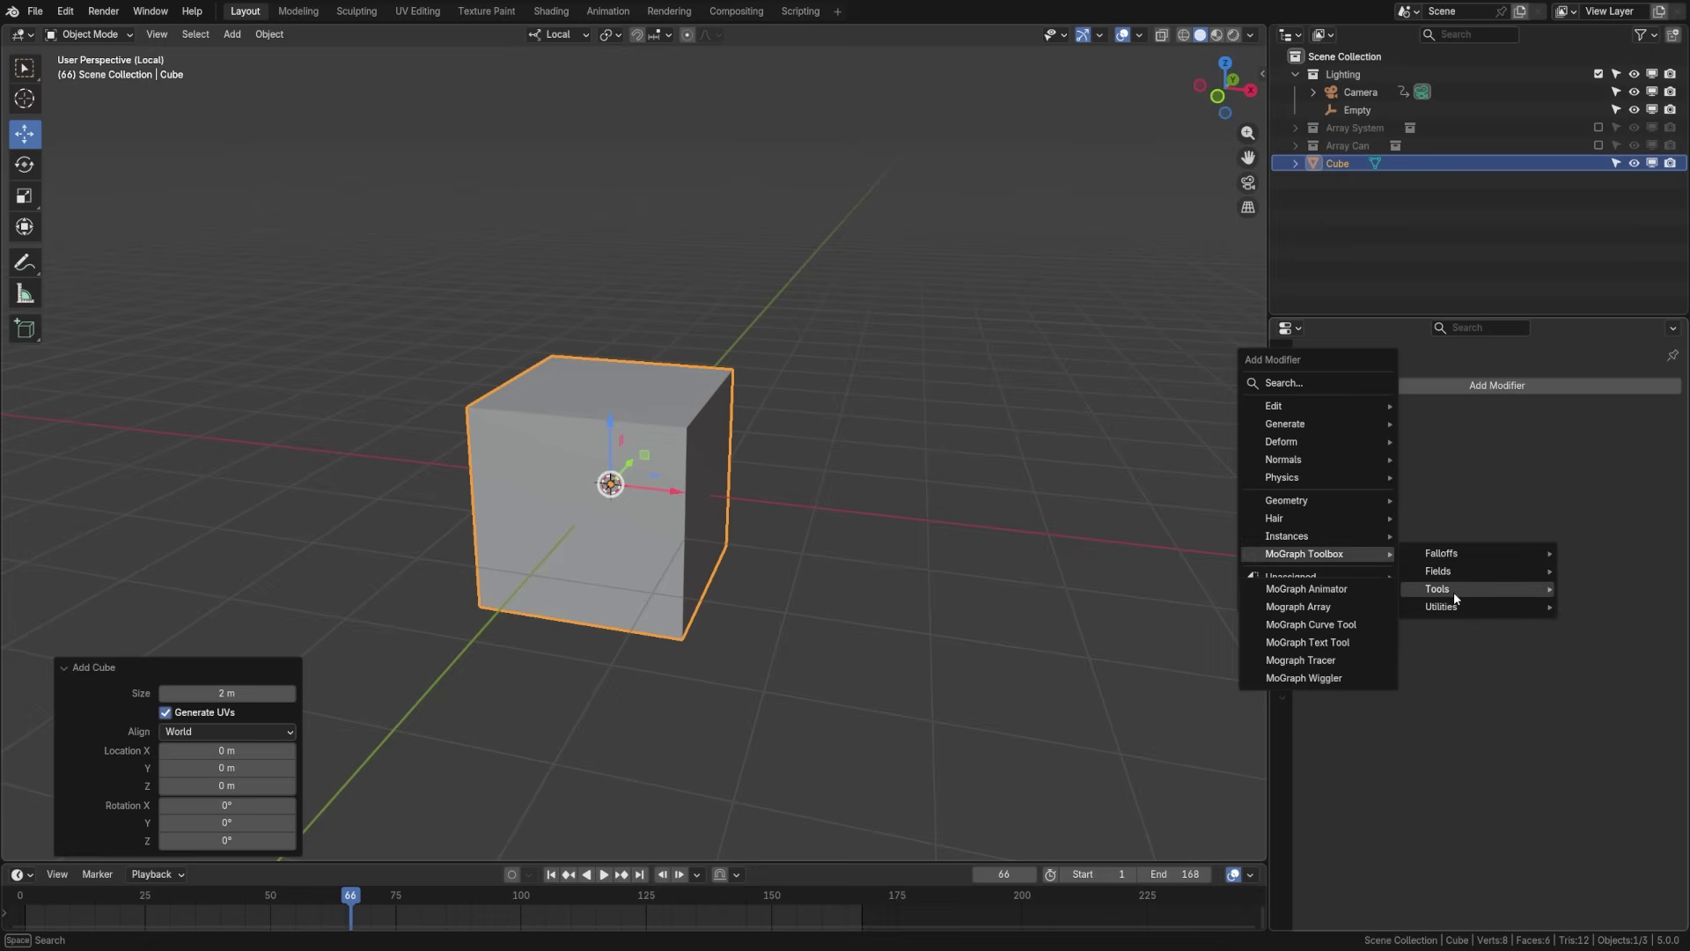
click(1339, 607)
Step: Set the array to X 0, Y 1.25 with a count of 5, and split the viewport
middle_drag(1206, 606, 505, 505)
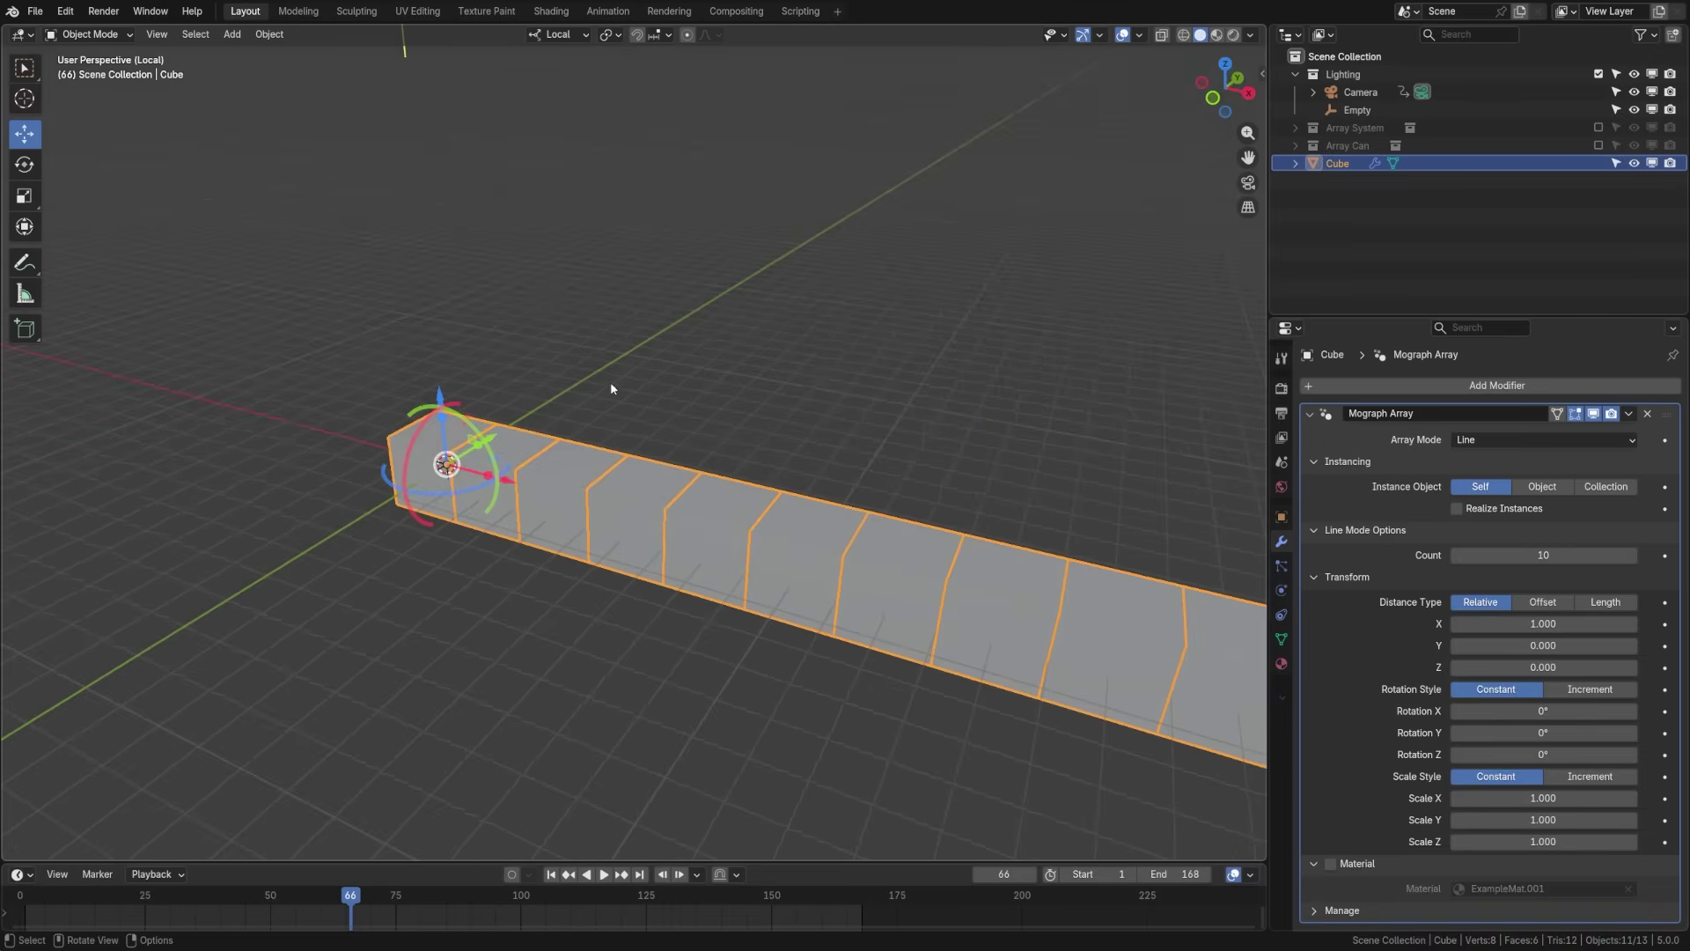
middle_drag(540, 410, 543, 434)
middle_drag(496, 514, 582, 515)
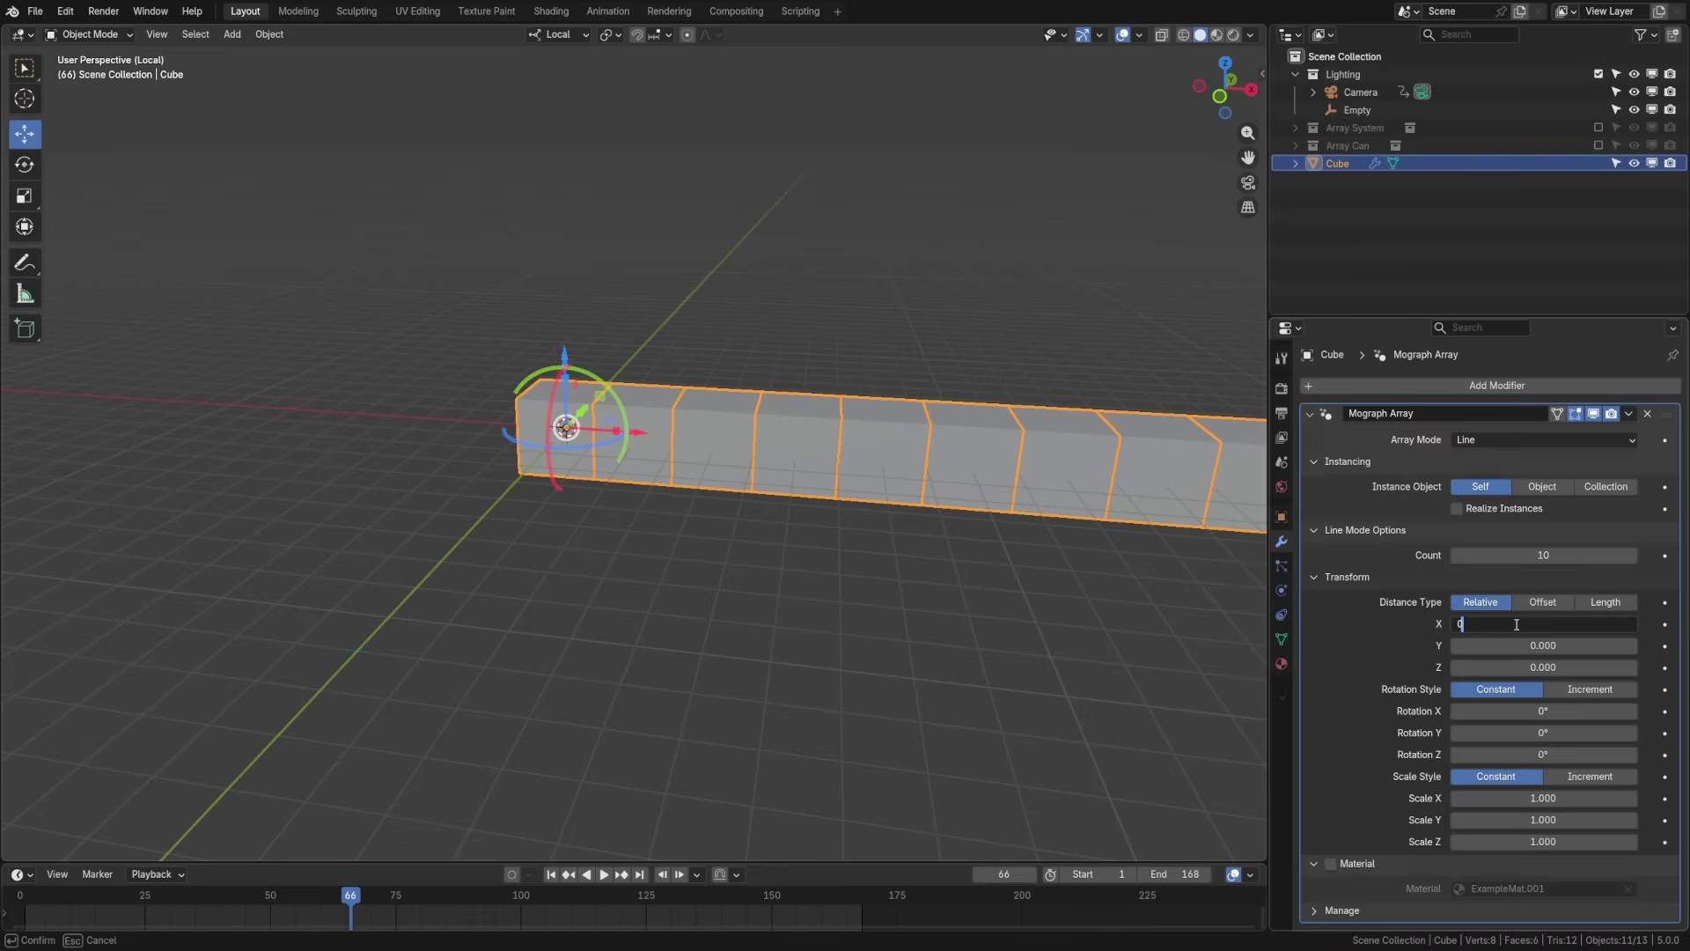
key(Return)
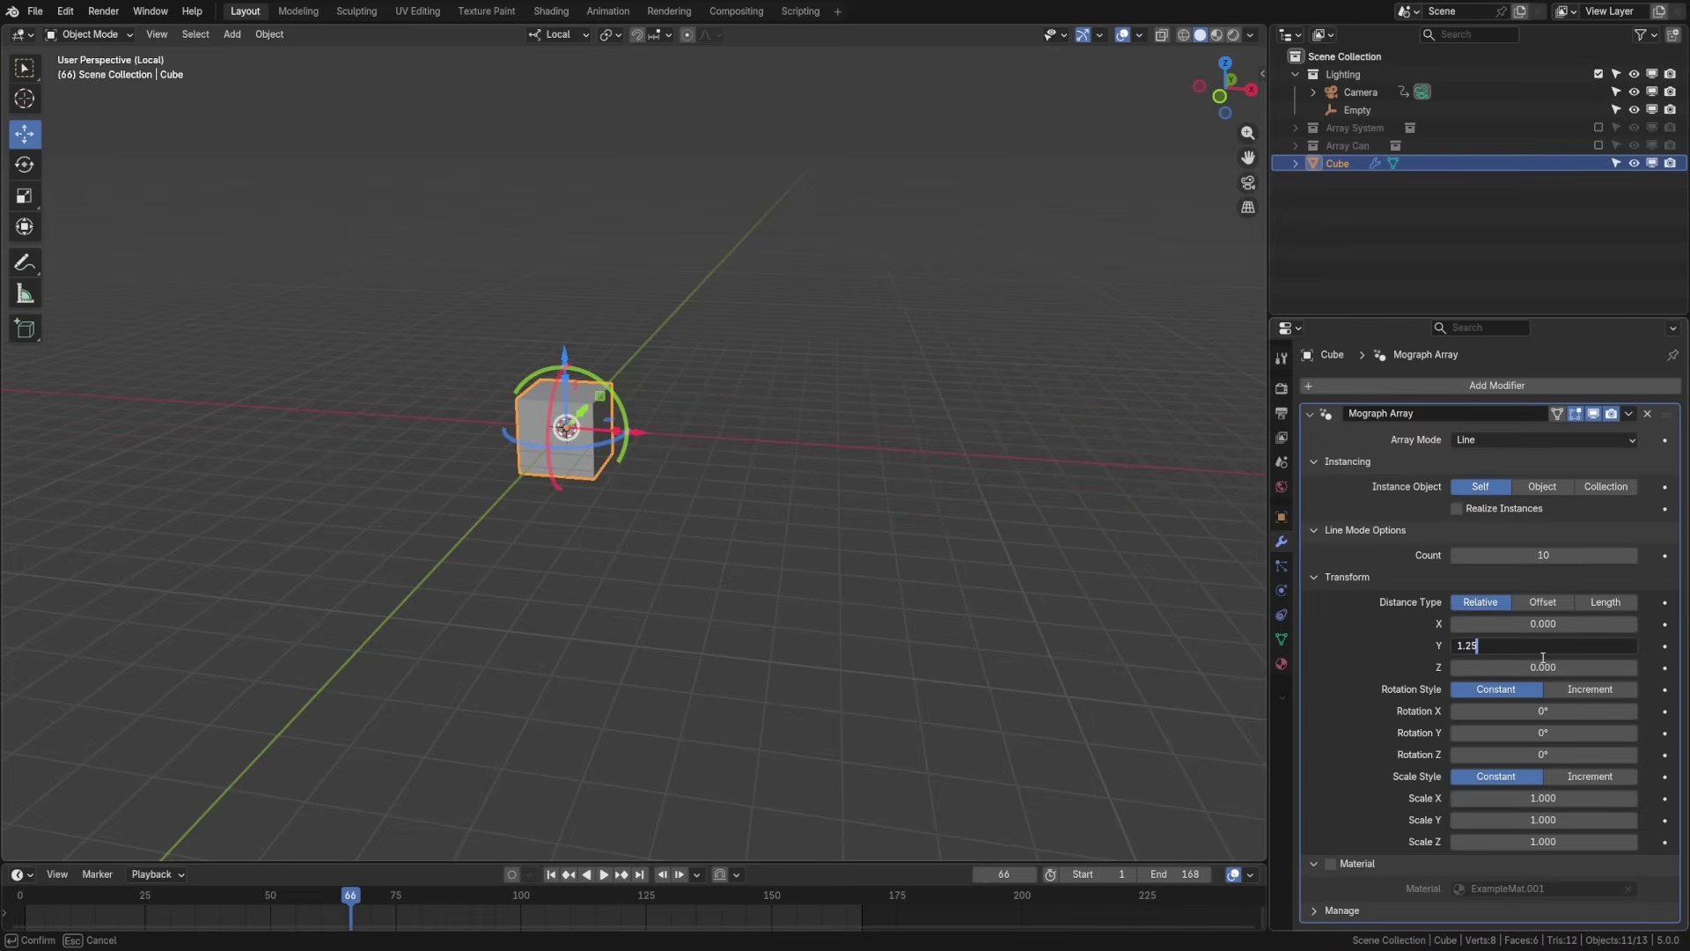
key(Return)
middle_drag(1013, 352, 750, 456)
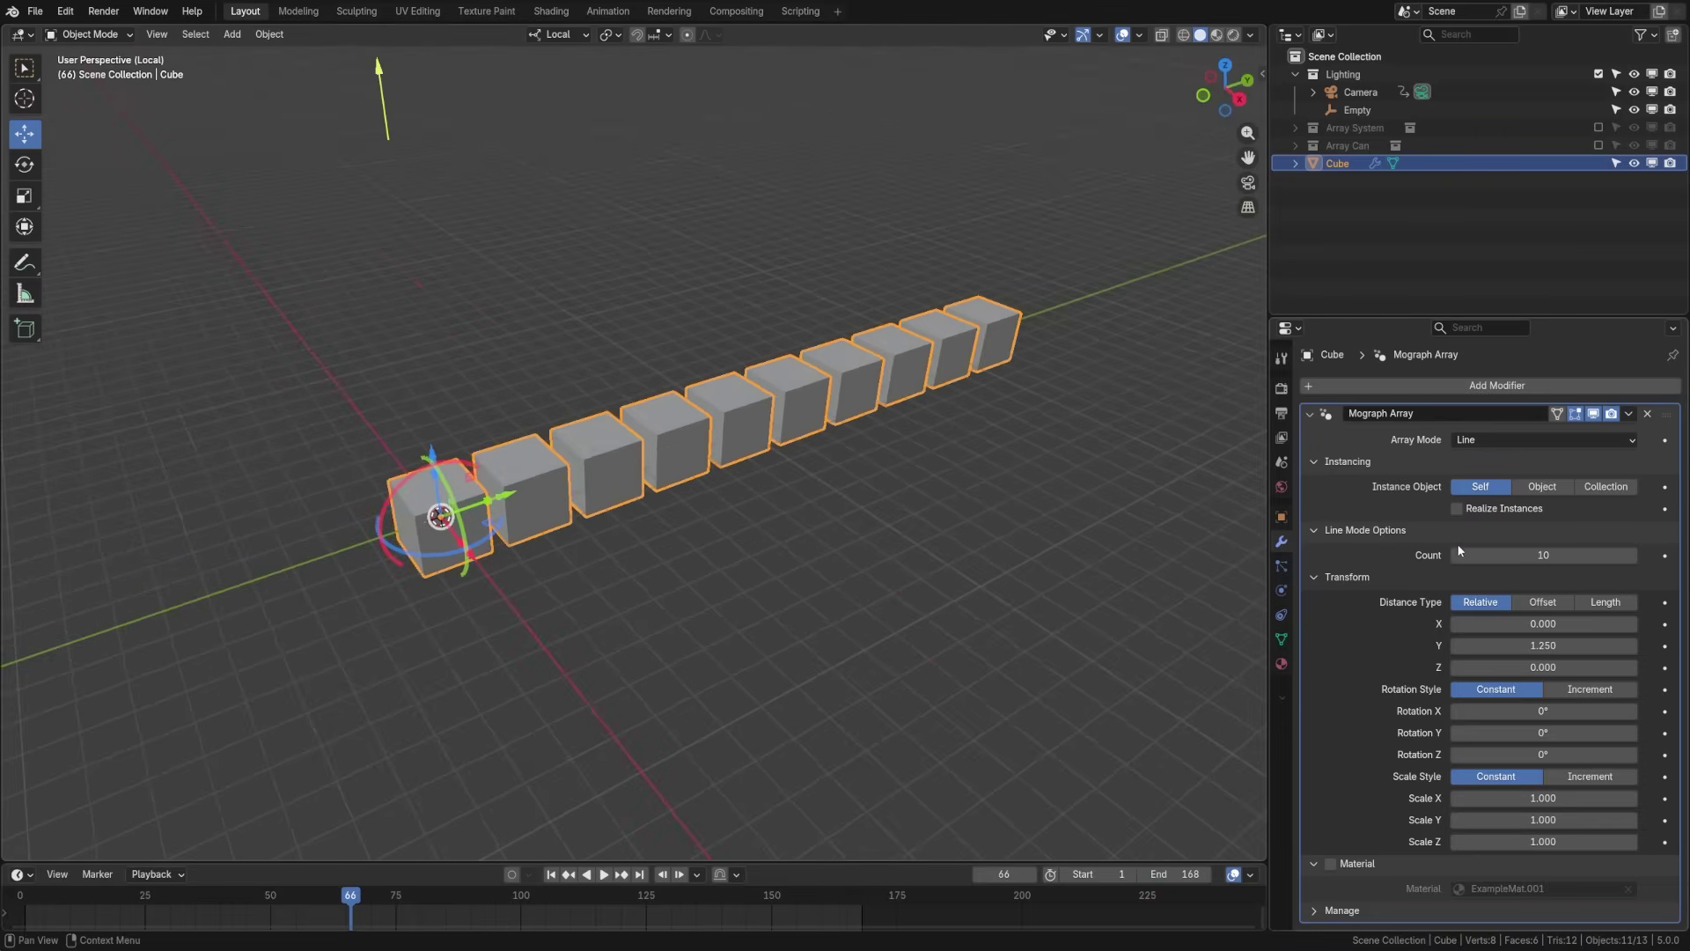
drag(1496, 556, 1456, 560)
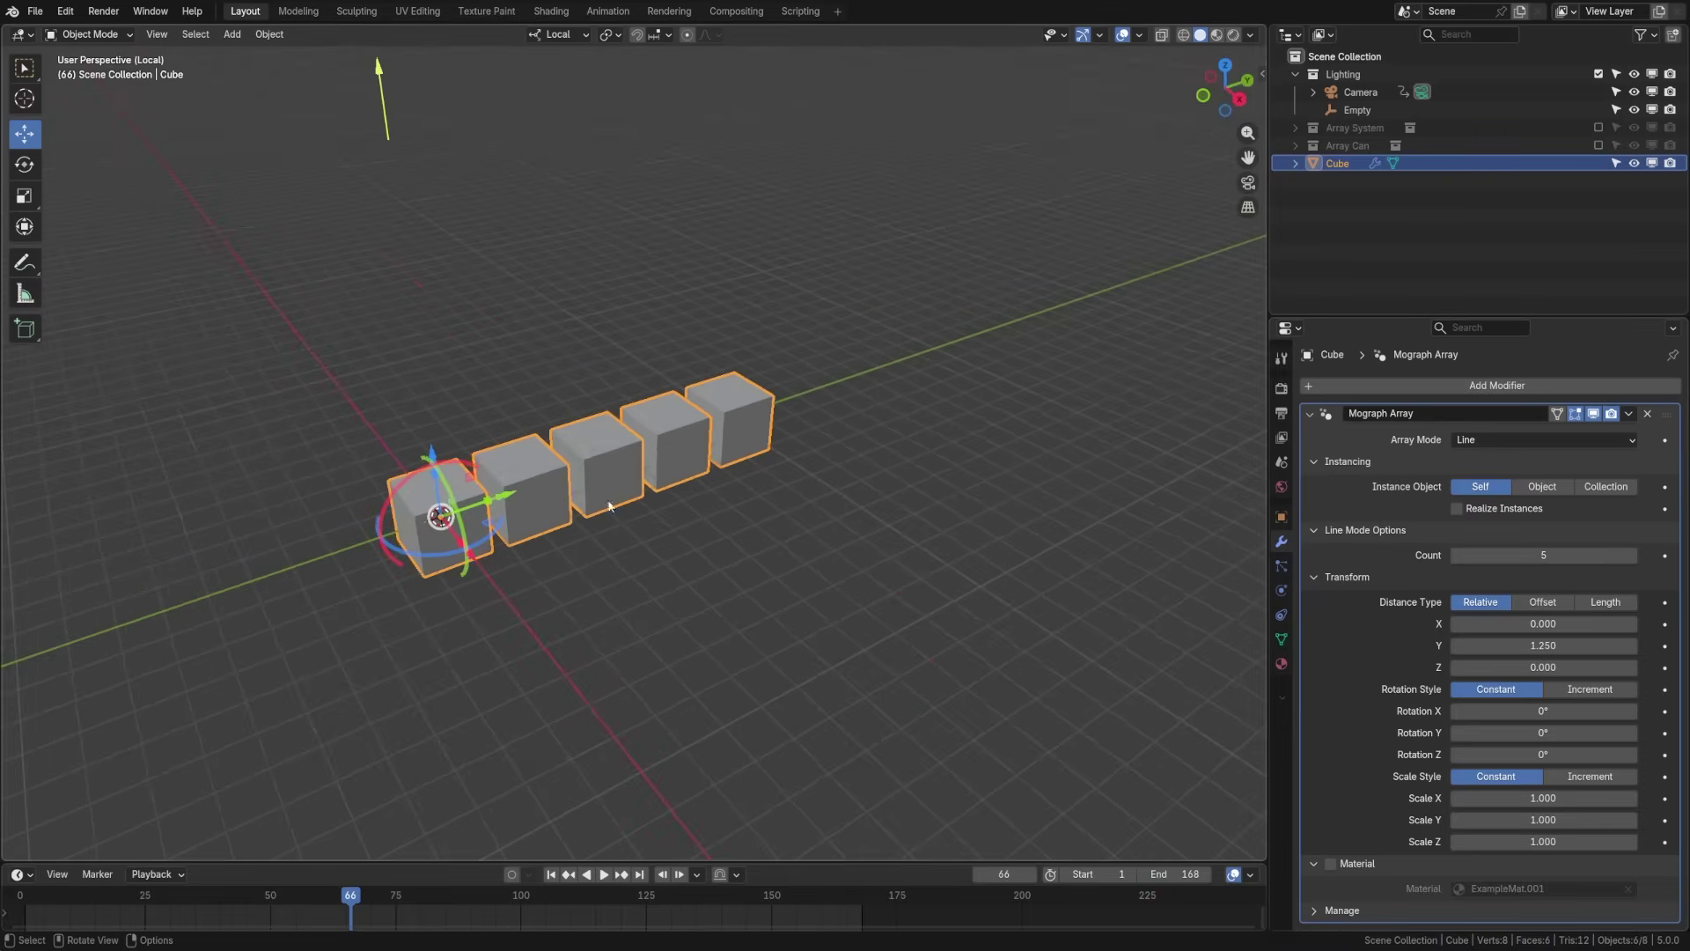
middle_drag(176, 220, 55, 44)
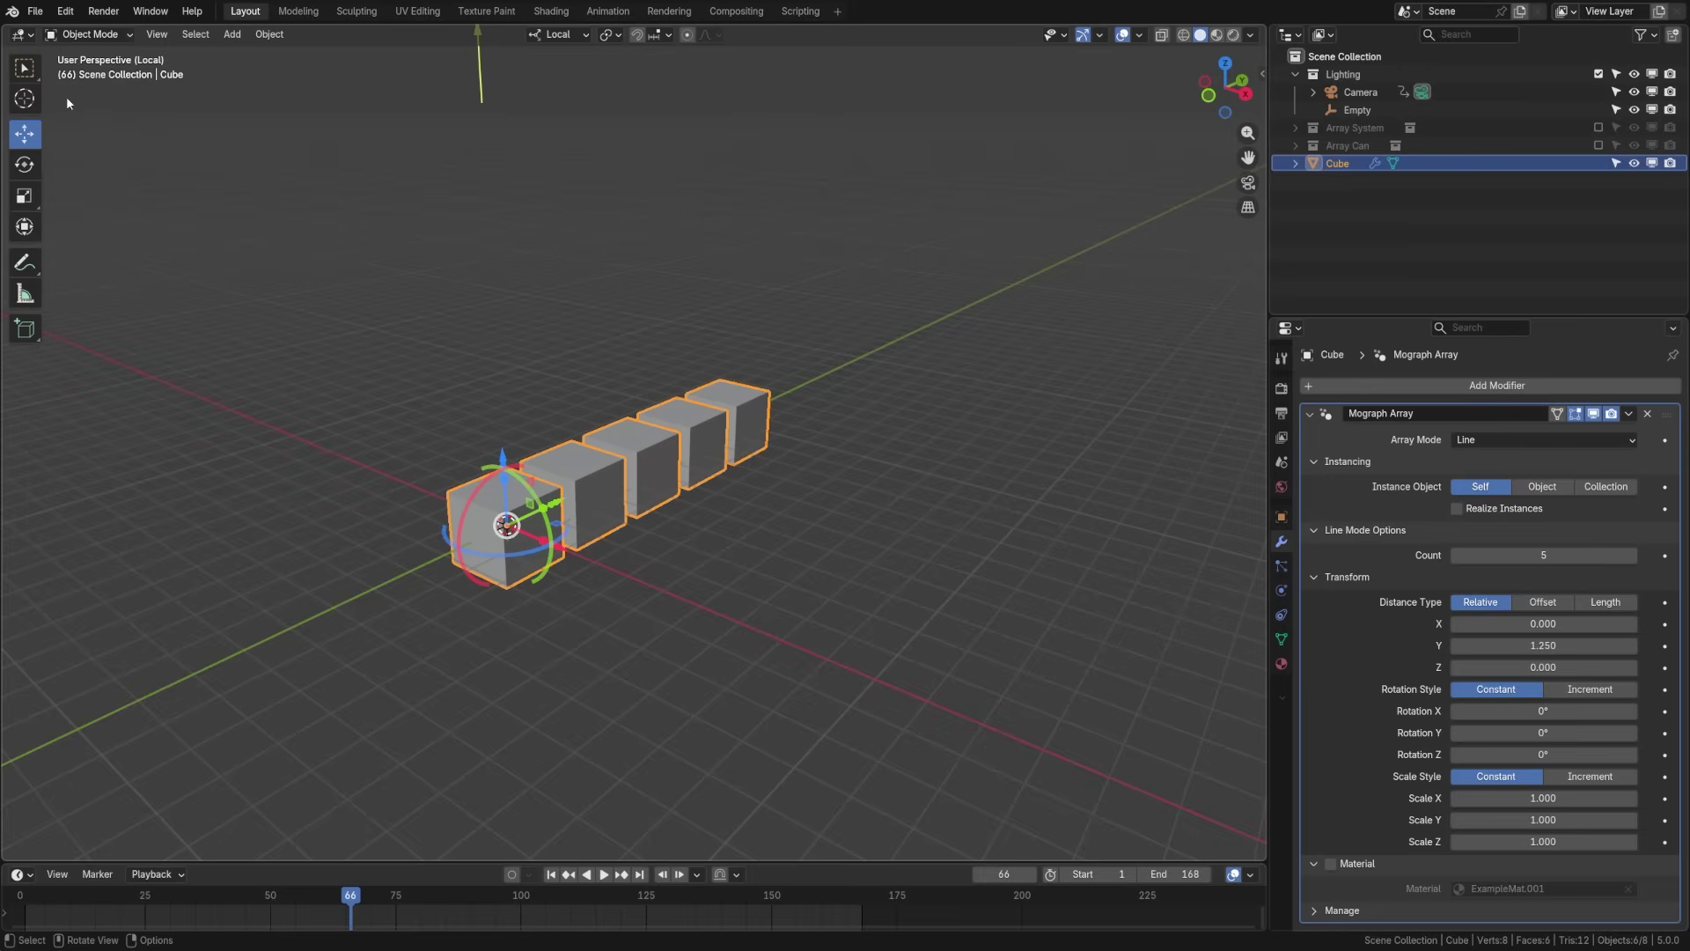
drag(7, 29, 633, 110)
Step: Make the left area a Graph Editor and split the right into a camera view above and a perspective view below
click(21, 34)
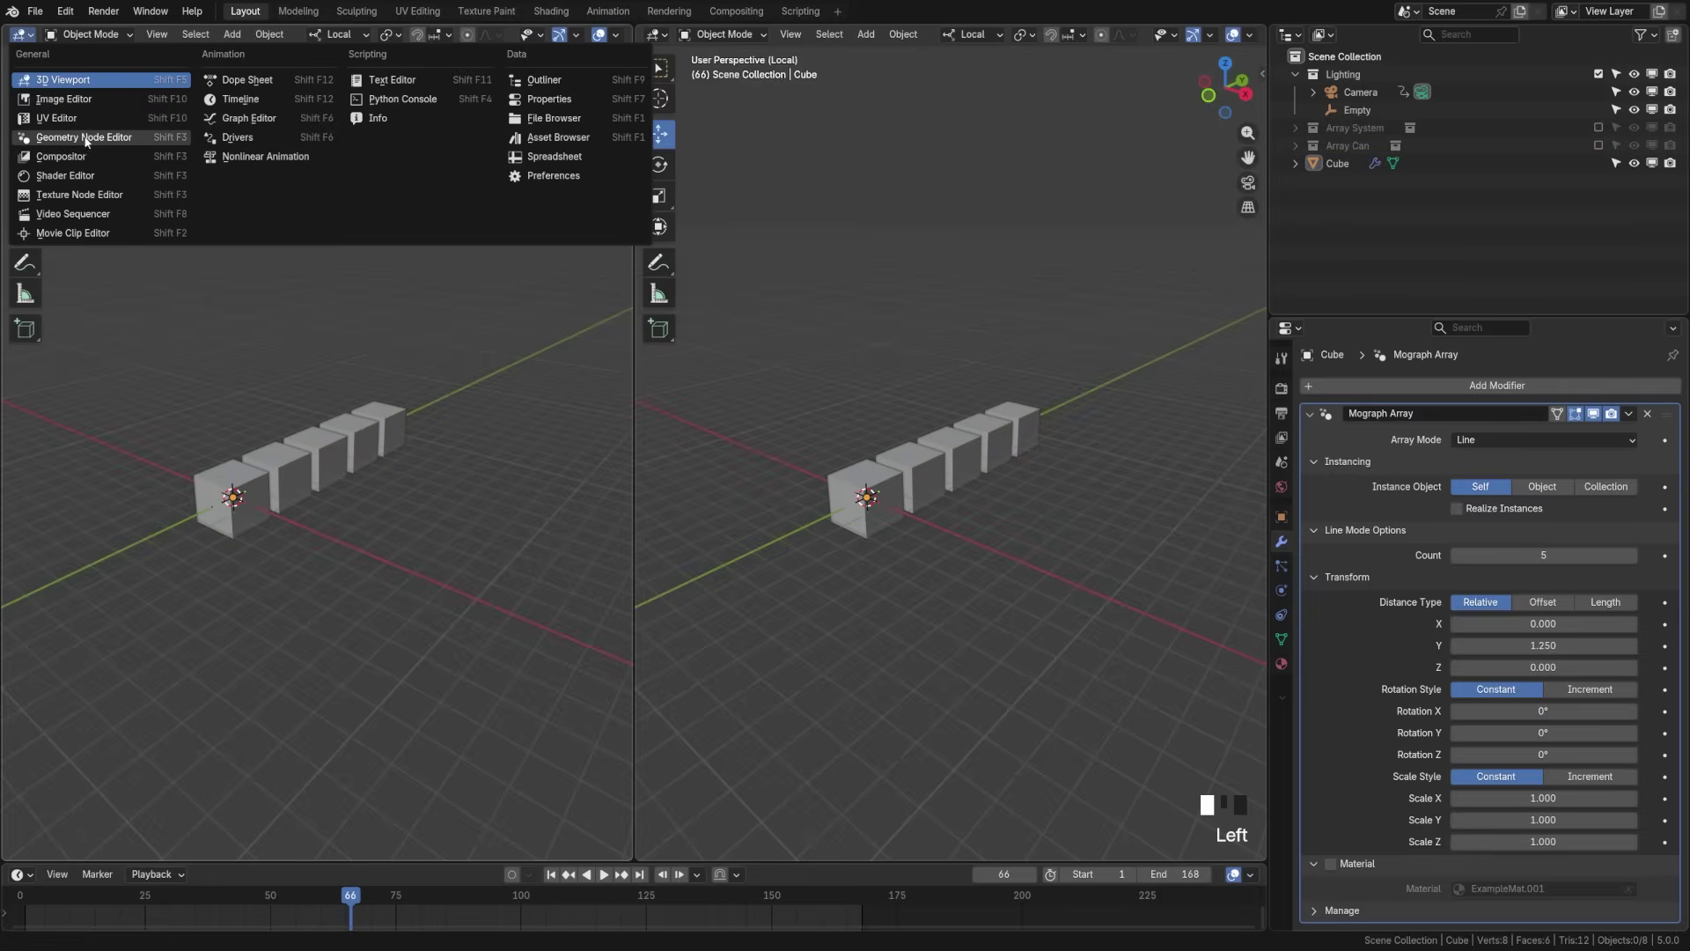
click(238, 118)
drag(637, 858, 713, 461)
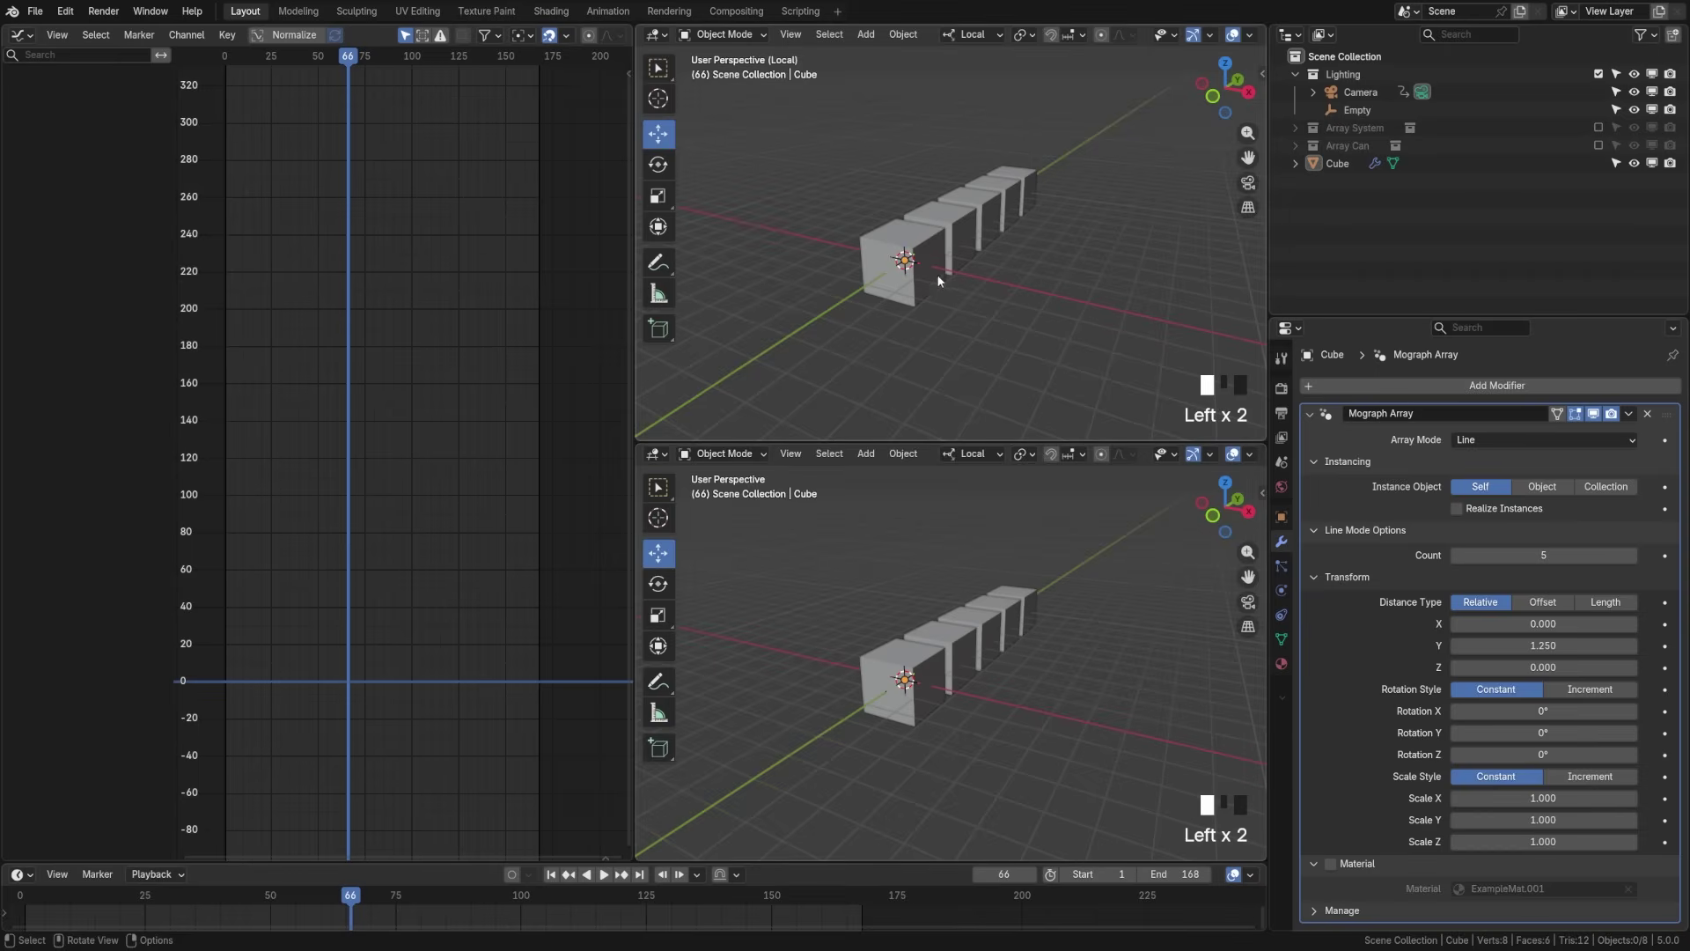
key(KP_0)
Step: Frame the cube row in the lower view and set the timeline's end frame to 170
scroll(964, 678, down, 4)
middle_drag(965, 675, 993, 694)
scroll(924, 689, up, 4)
scroll(1013, 660, up, 2)
middle_drag(955, 893, 1111, 892)
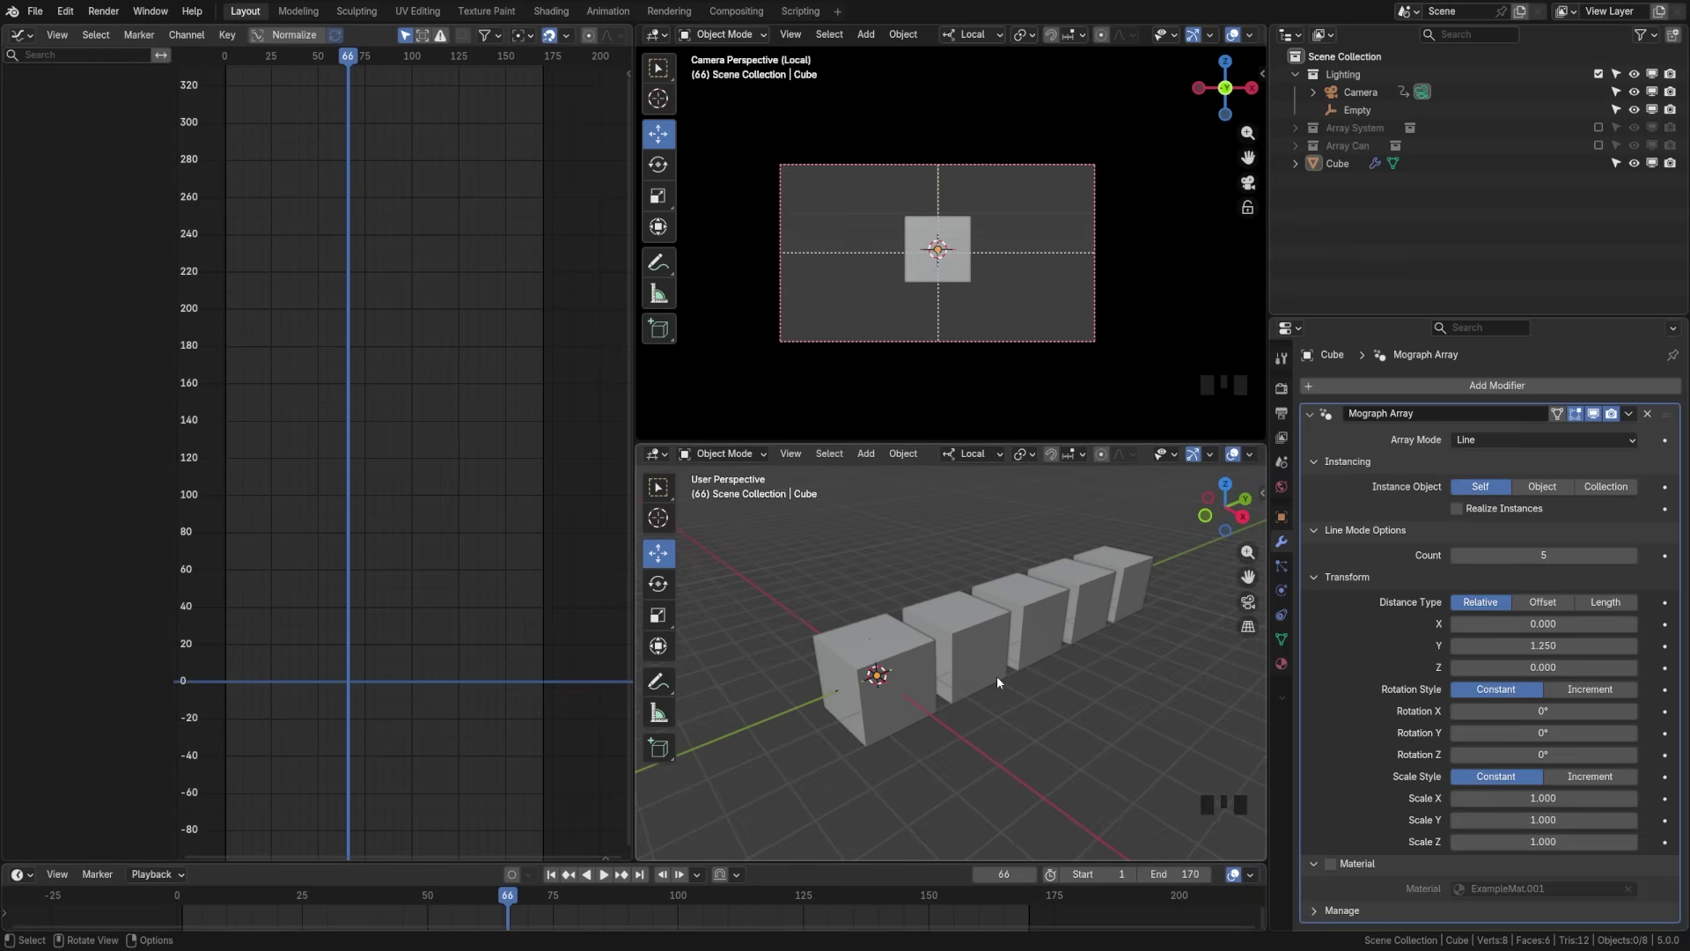
shift+middle_drag(939, 737, 935, 688)
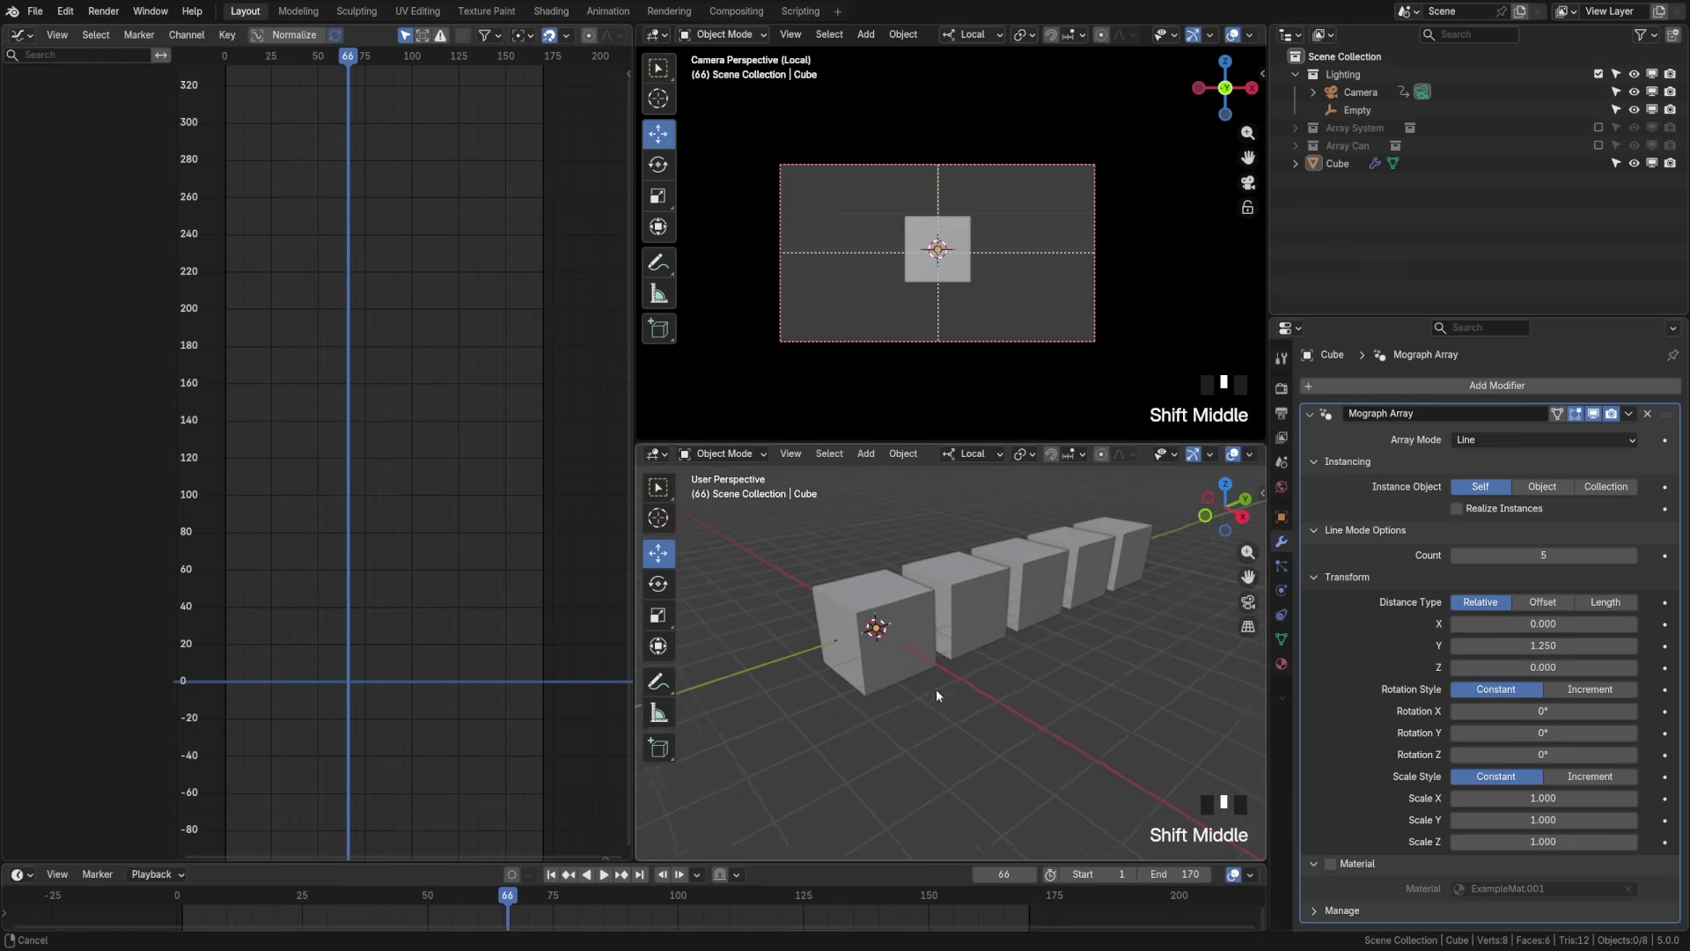
scroll(935, 688, up, 2)
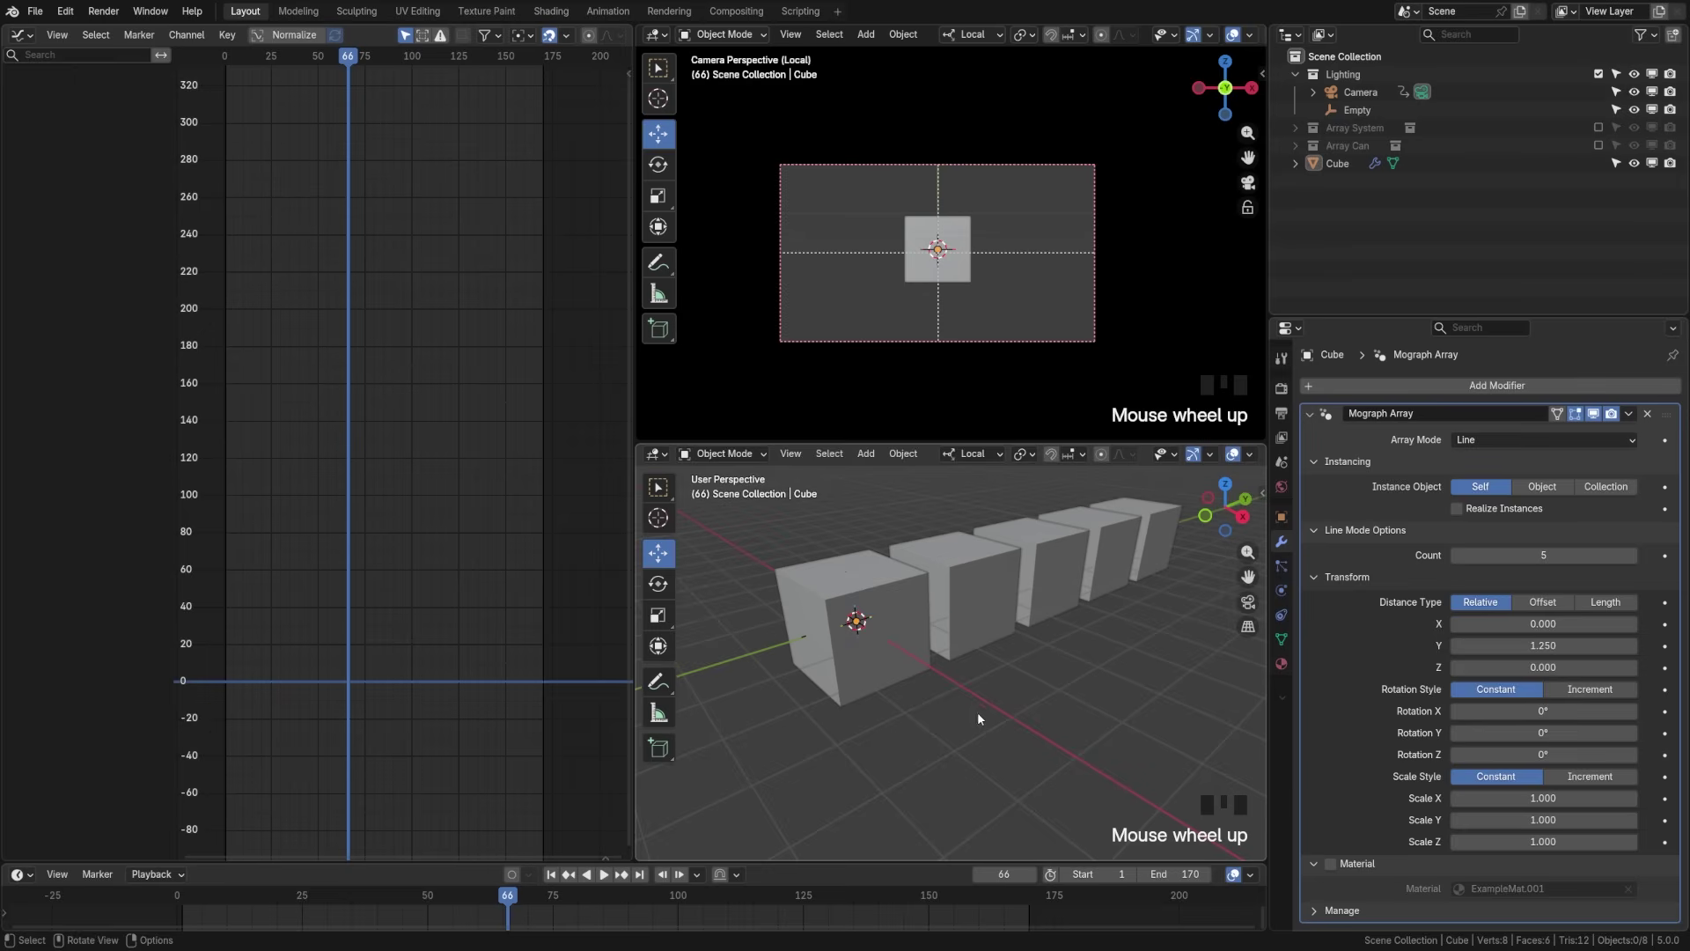
Step: Select the cube array, set its Rotation Style to Increment, and save
click(905, 640)
shift+middle_drag(965, 663, 980, 663)
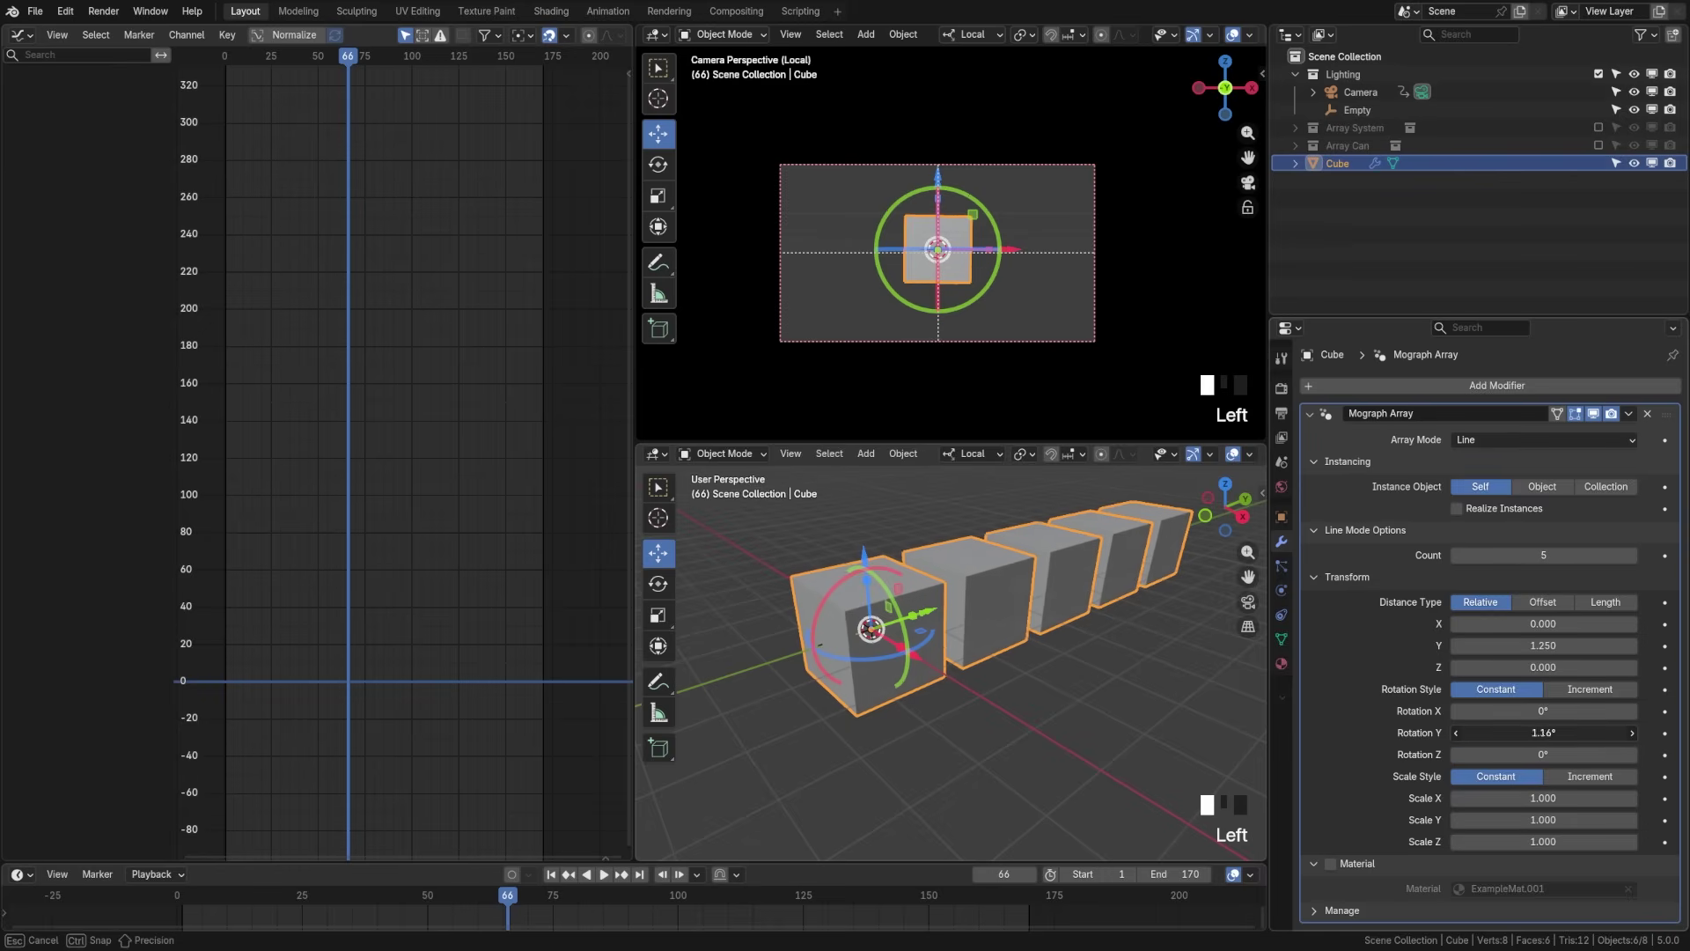
drag(1543, 733, 1549, 748)
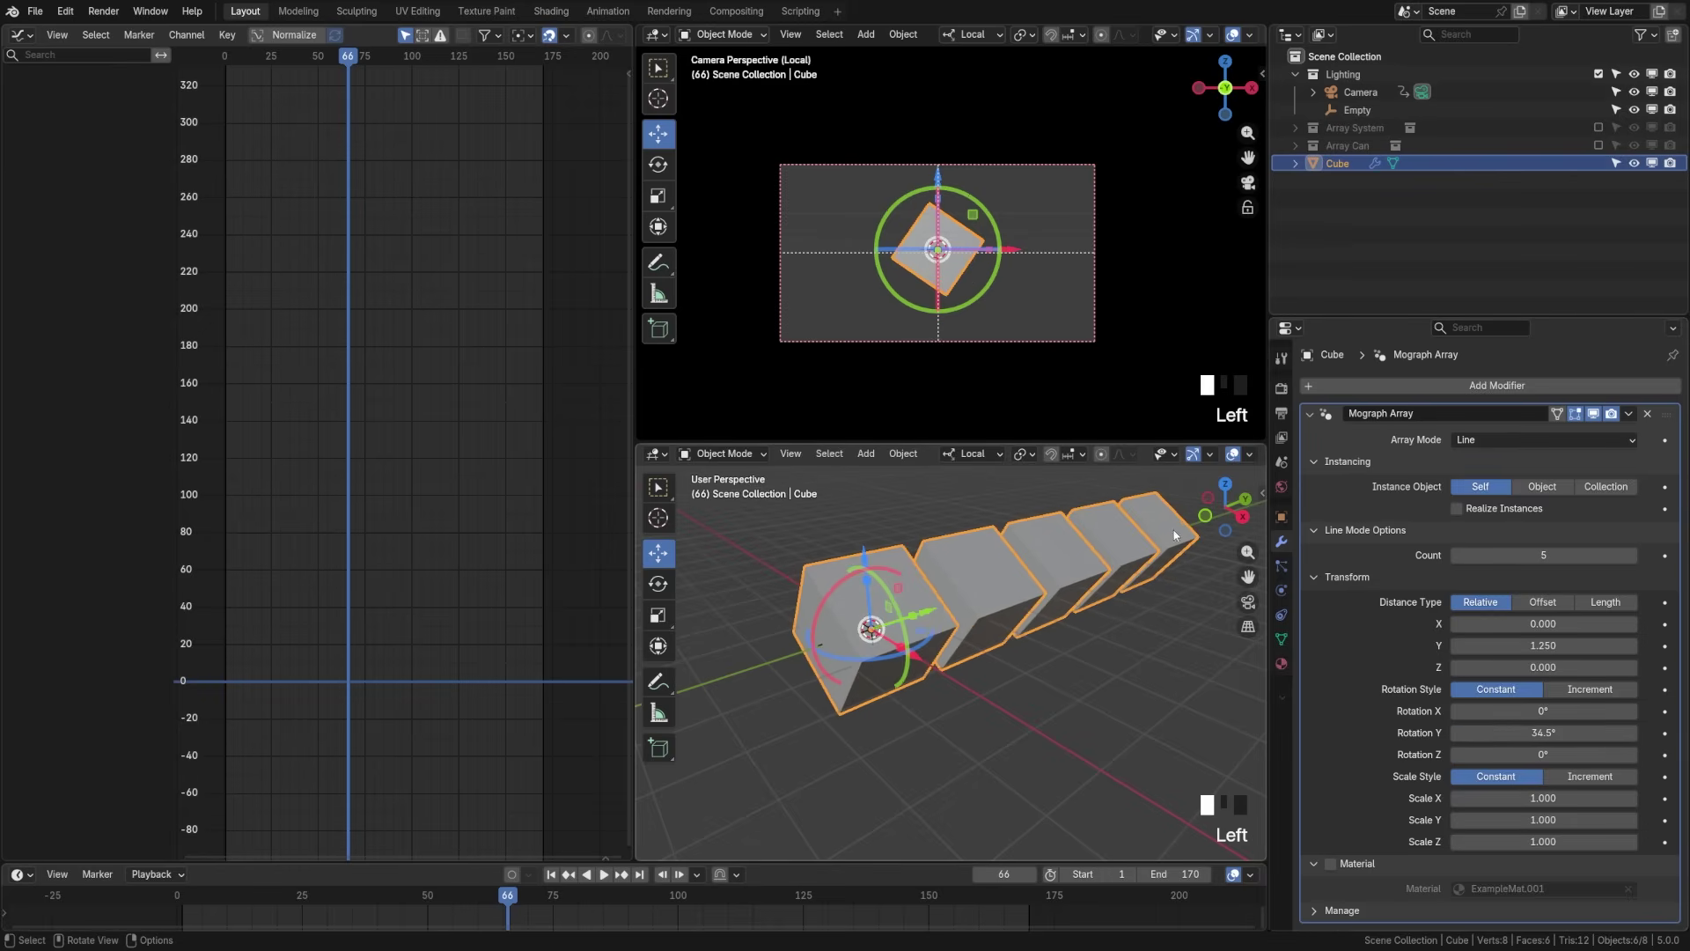
click(1572, 689)
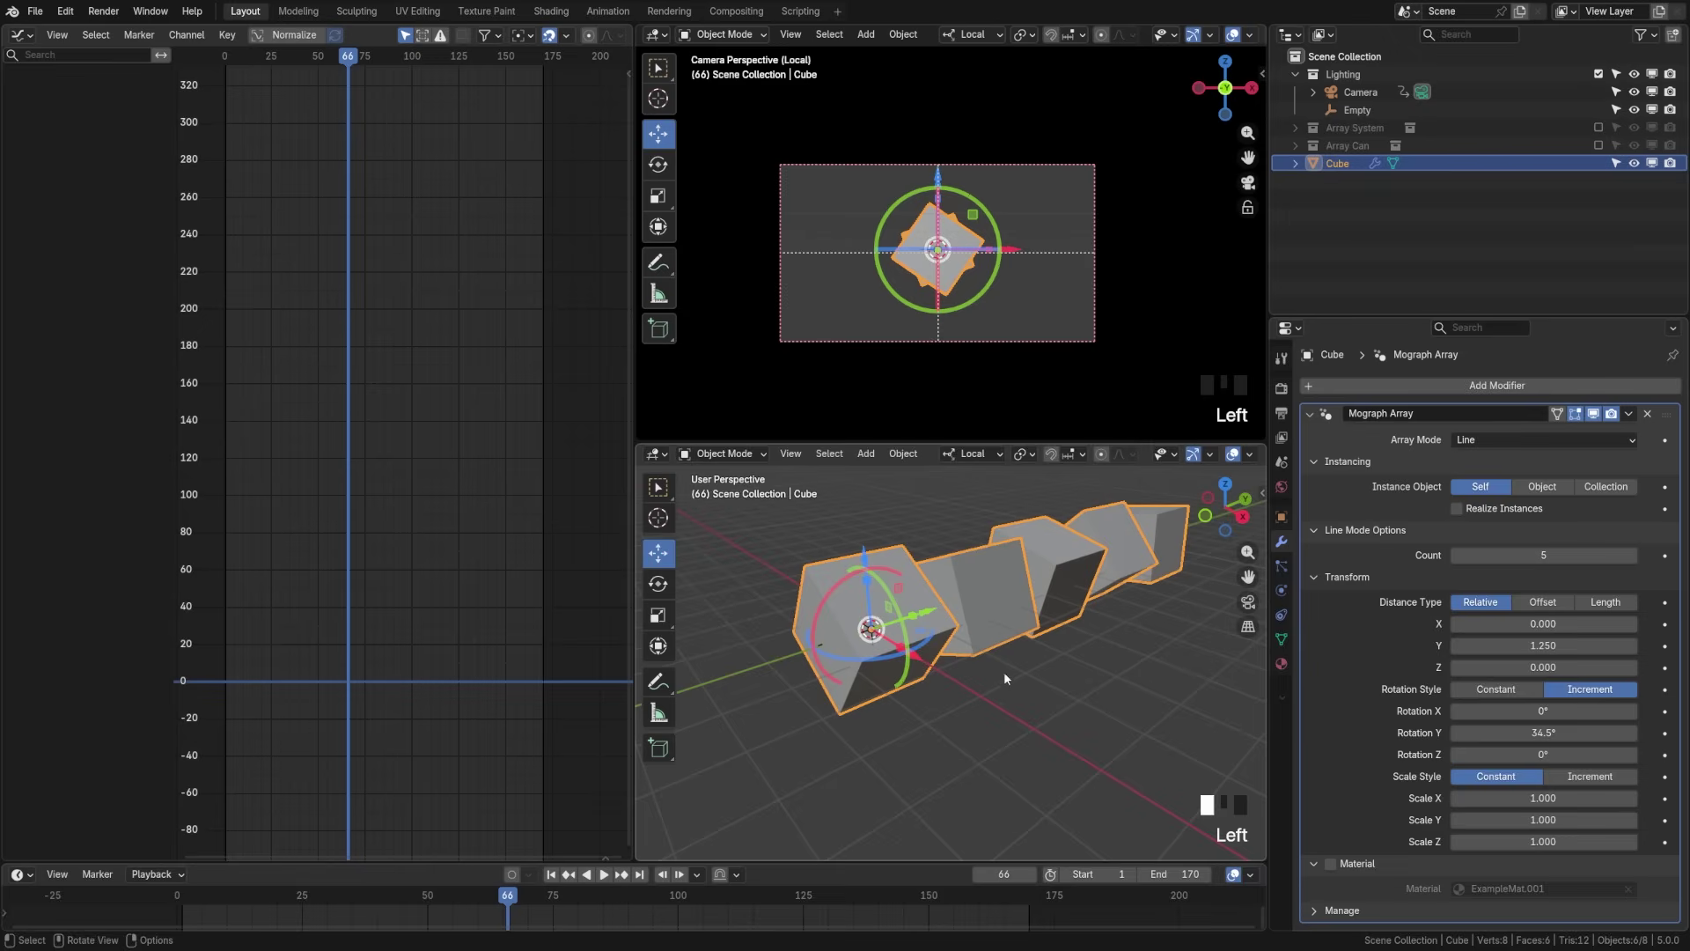
key(ctrl+s)
Step: Keyframe the array's Y rotation at 0° on frame 1 and -16° on frame 48
click(552, 874)
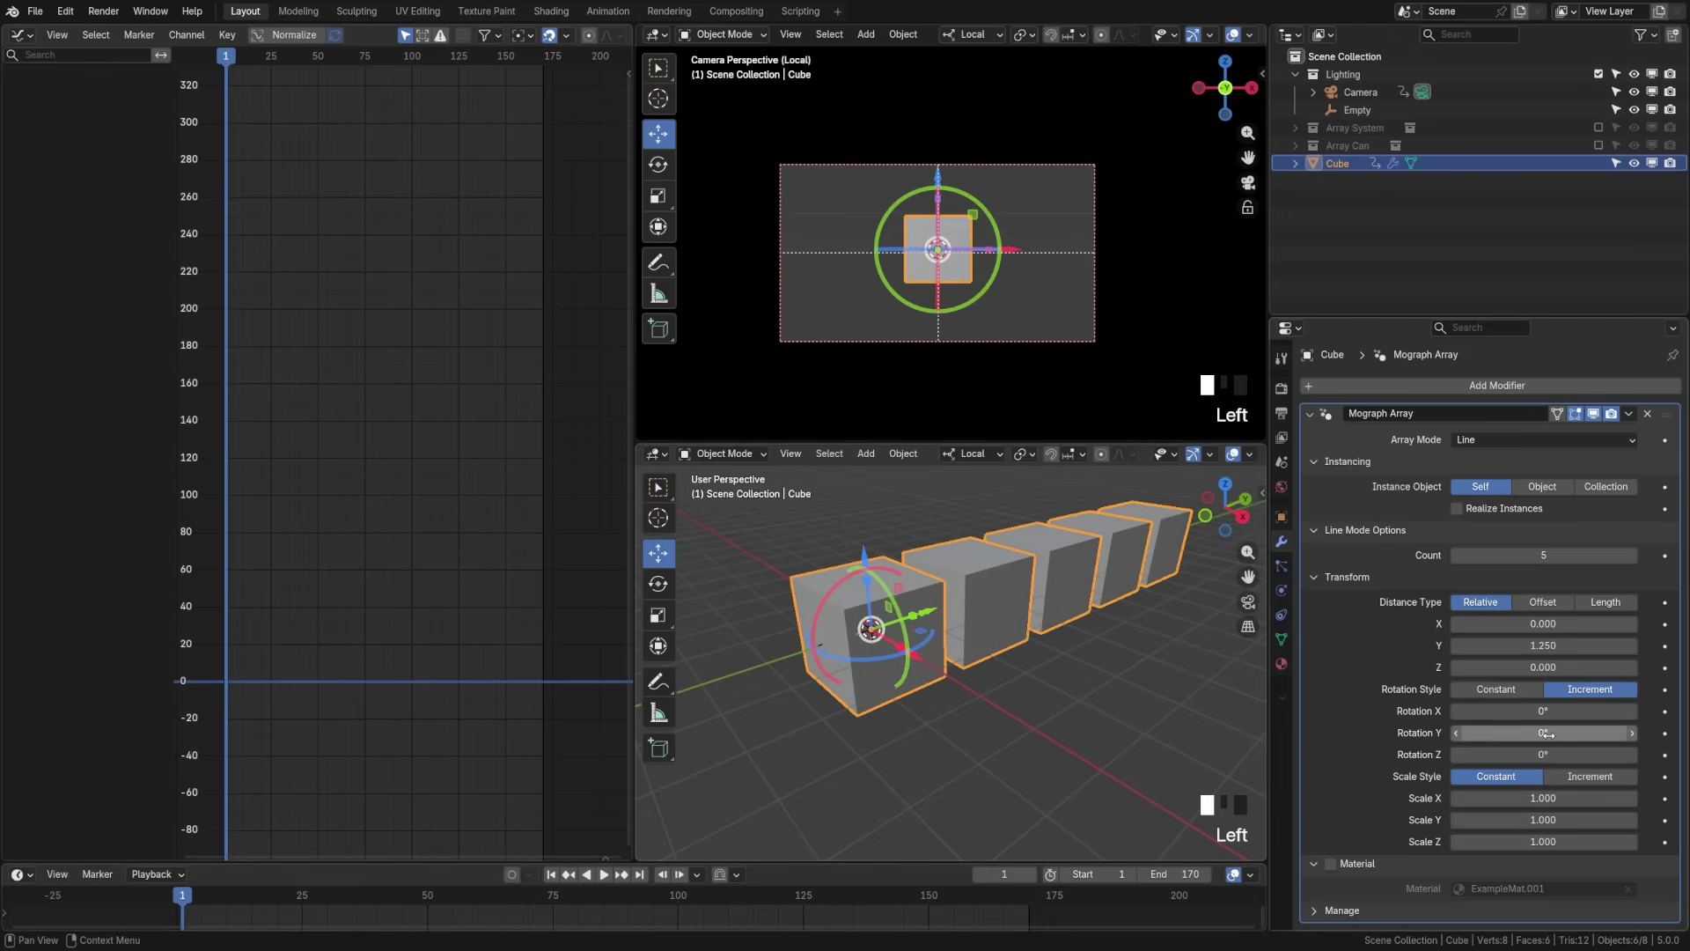
click(1666, 733)
scroll(393, 907, up, 4)
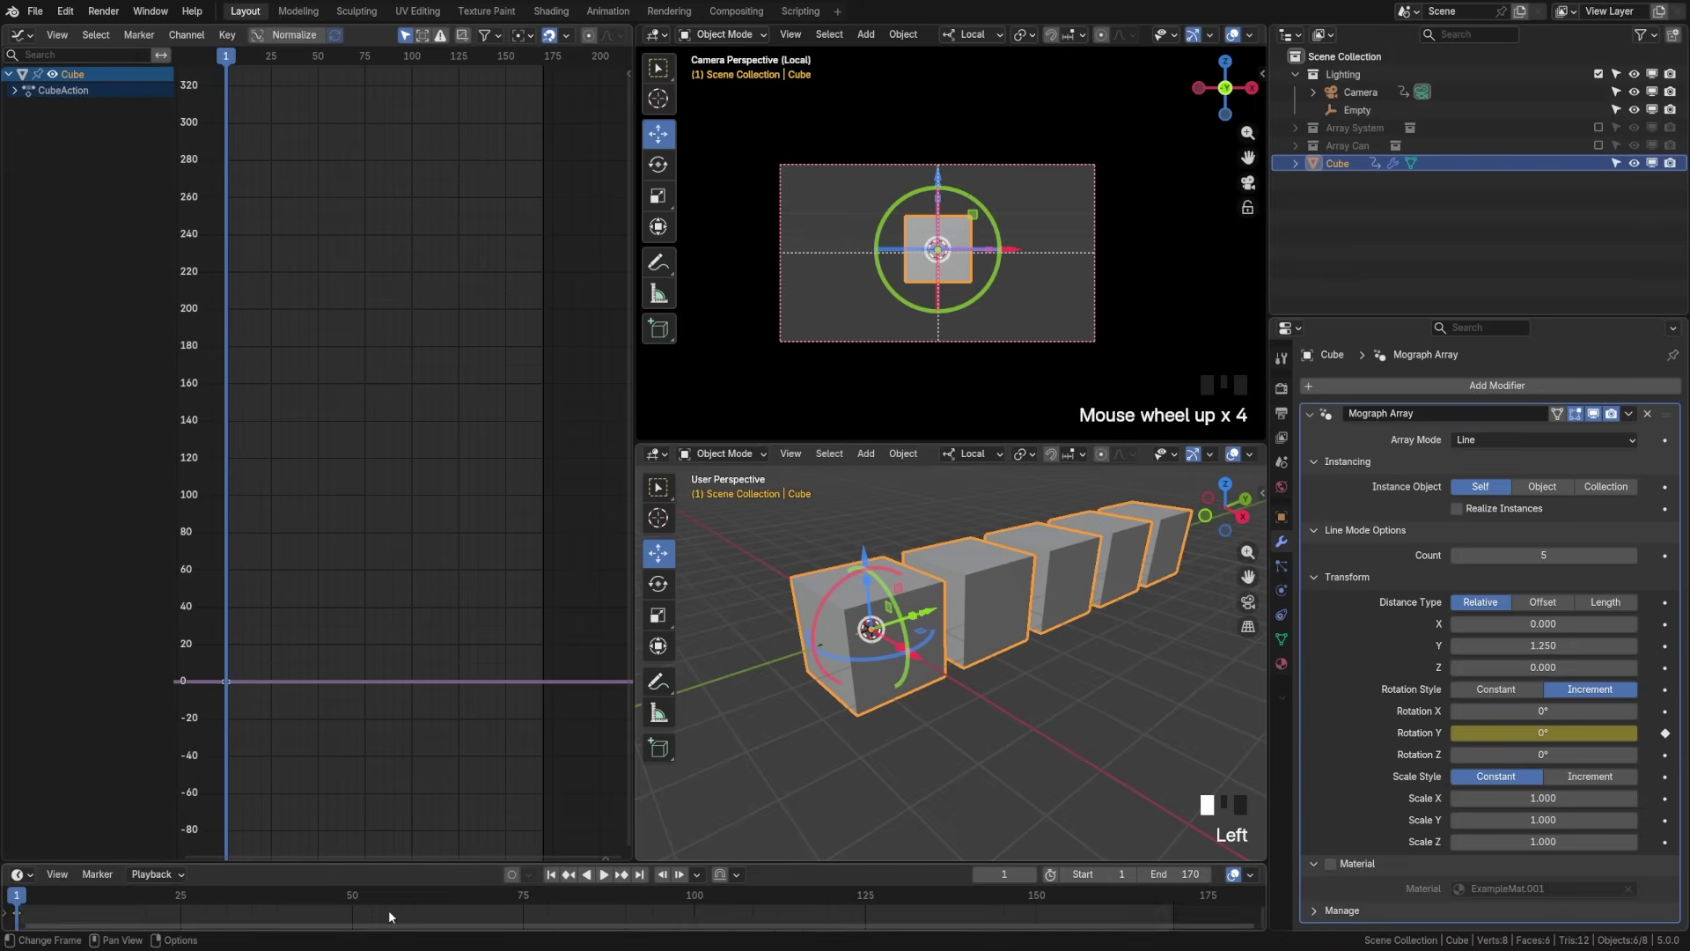
drag(27, 911, 338, 911)
middle_drag(265, 887, 300, 891)
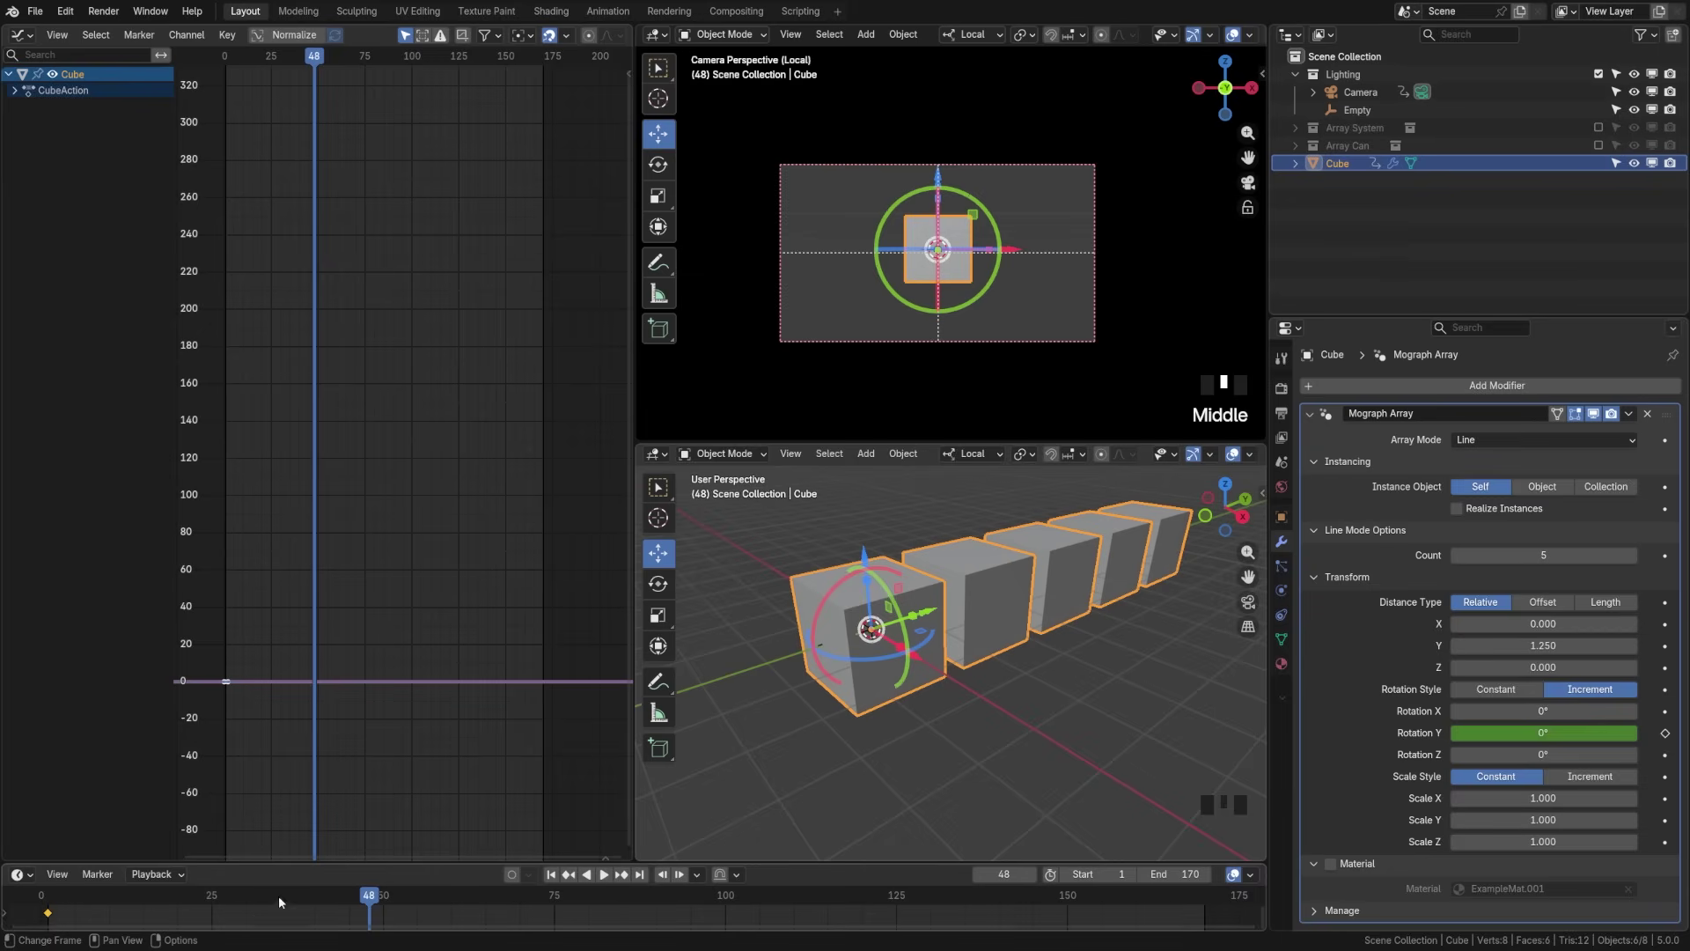
click(1519, 733)
text(-16)
key(Return)
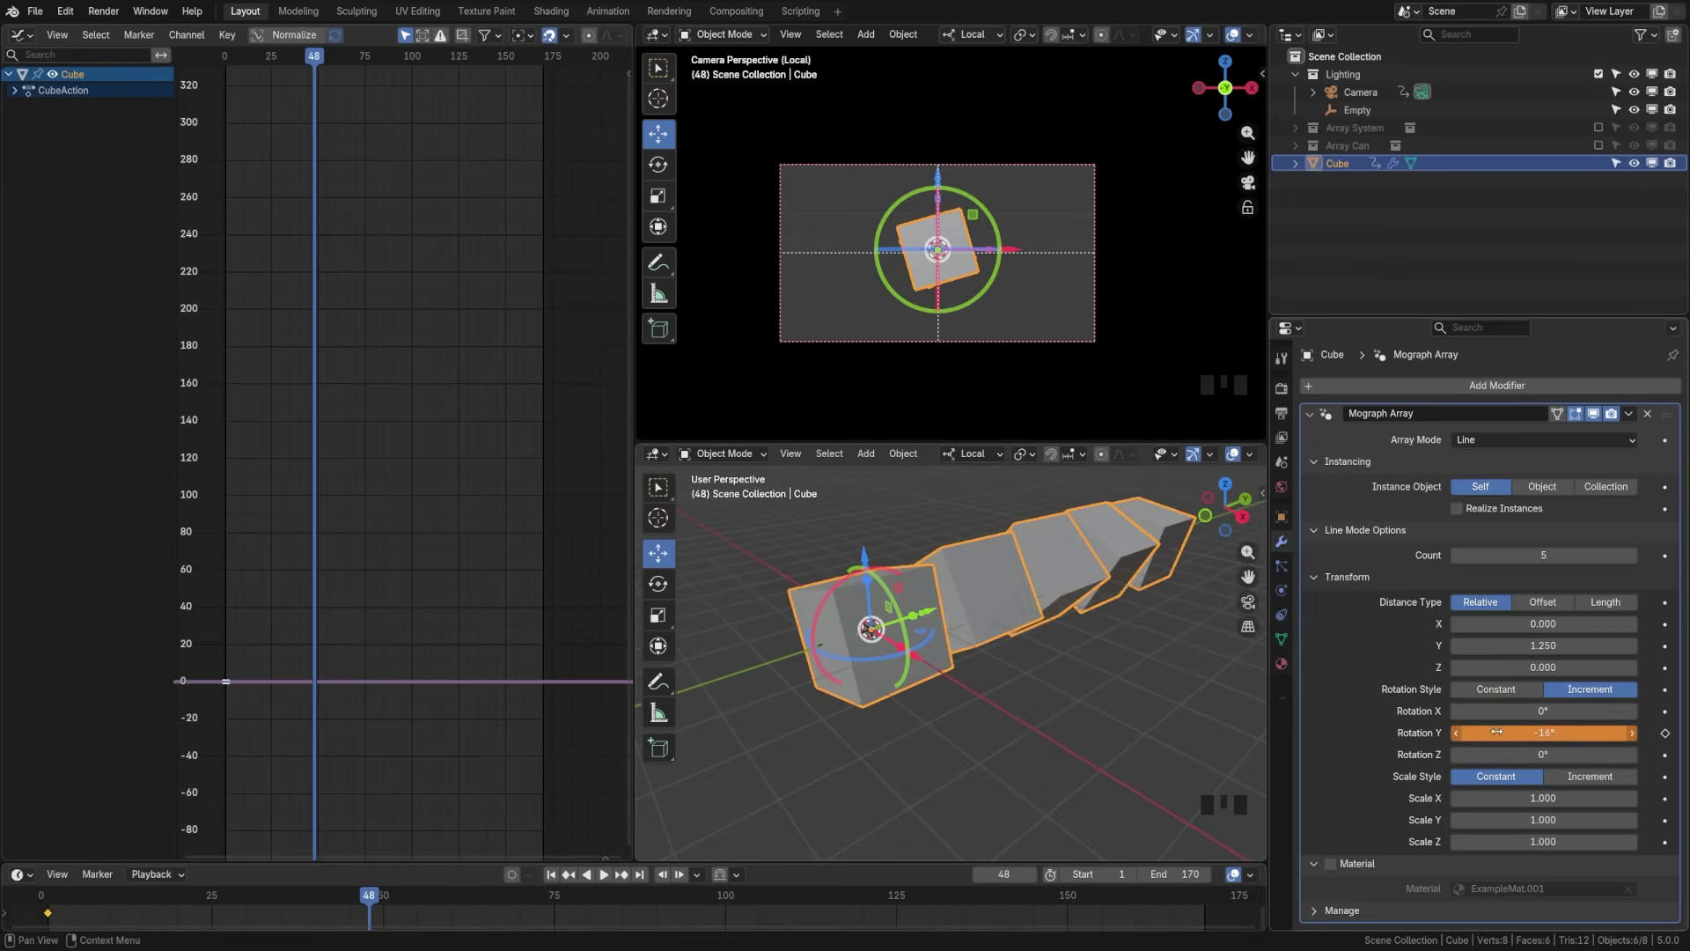
click(1665, 733)
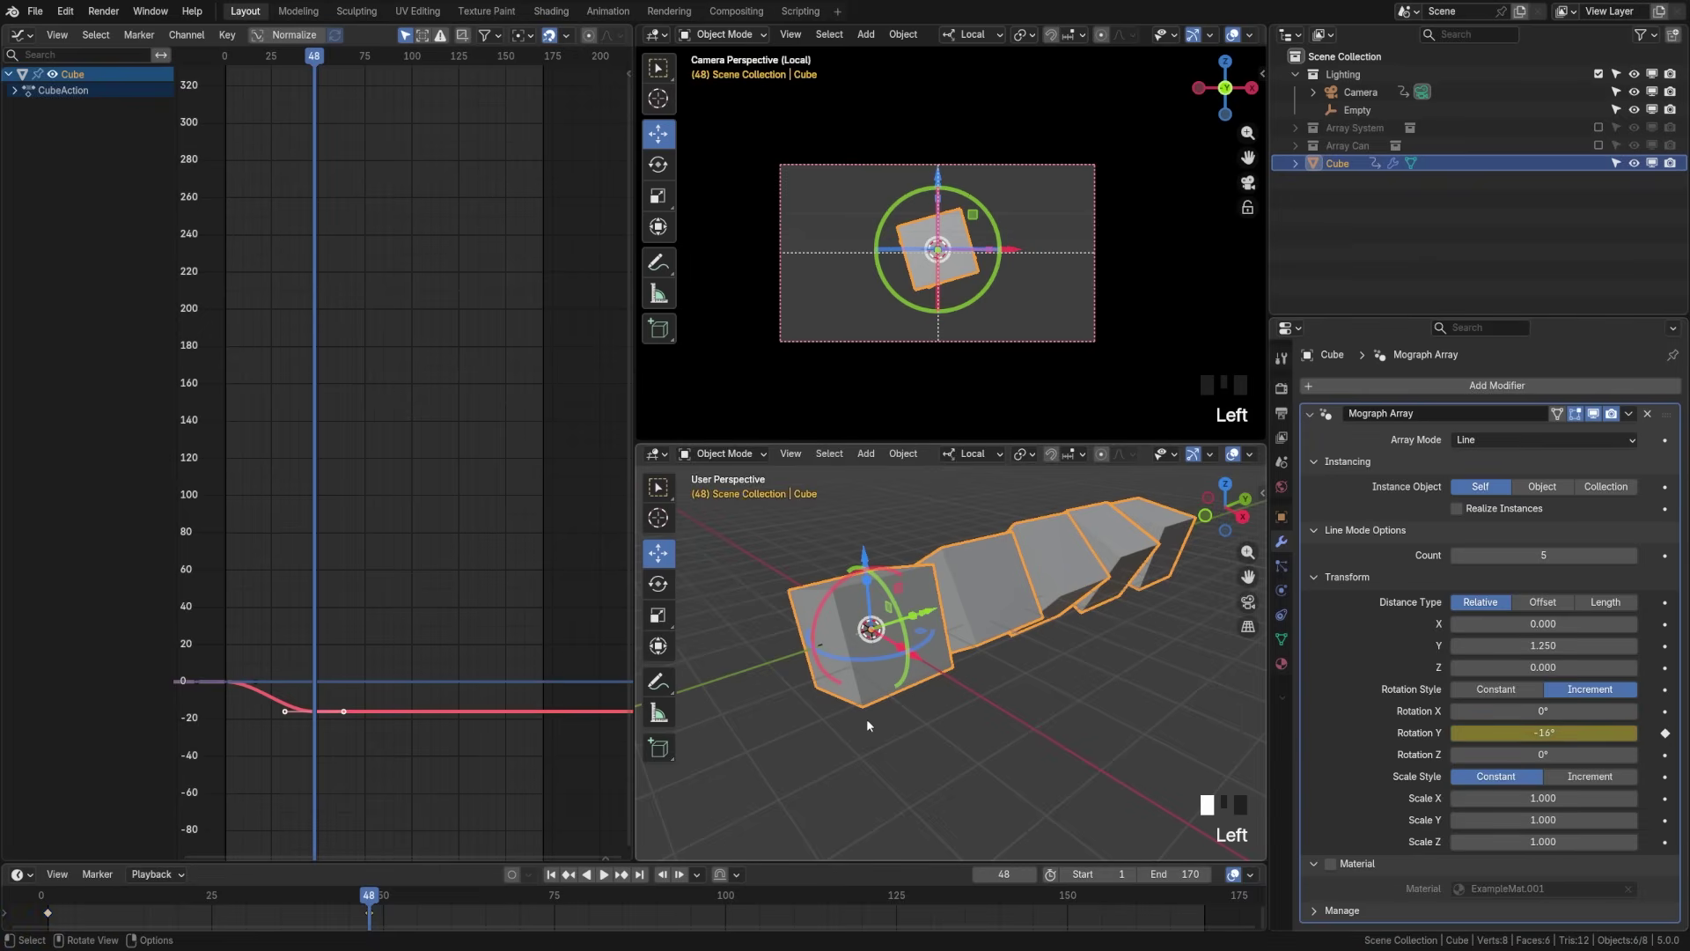
Step: Keyframe -16° again at frame 96 and 0° at frame 170
middle_drag(893, 726, 928, 687)
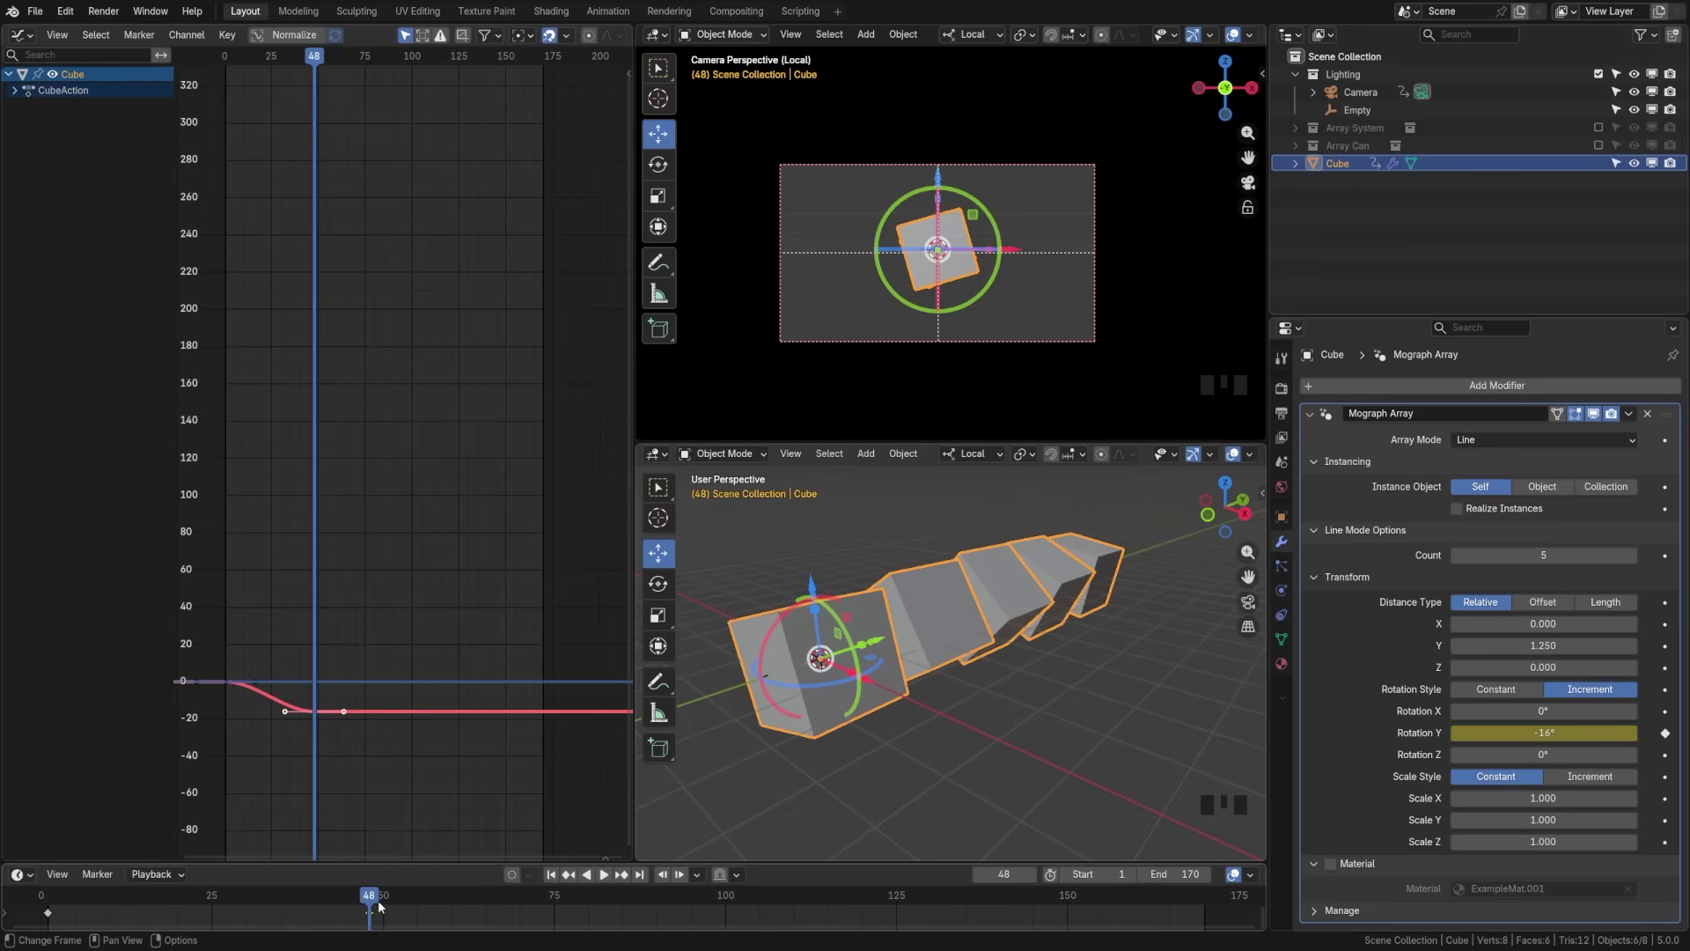
drag(376, 904, 700, 920)
click(1664, 732)
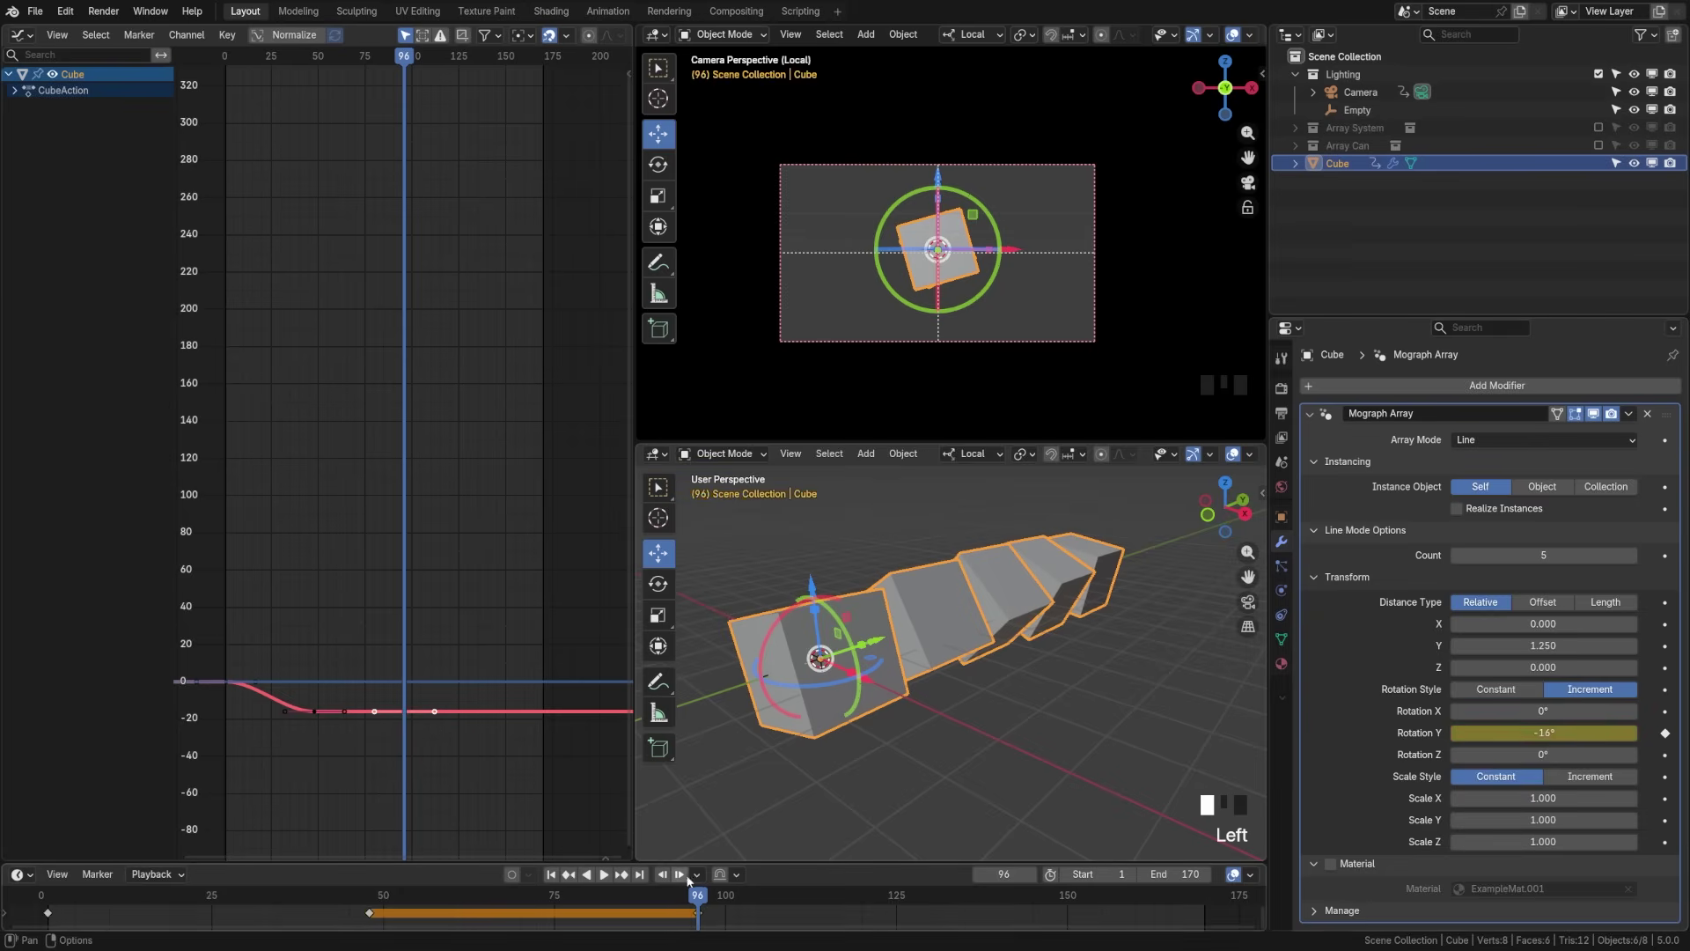
click(639, 874)
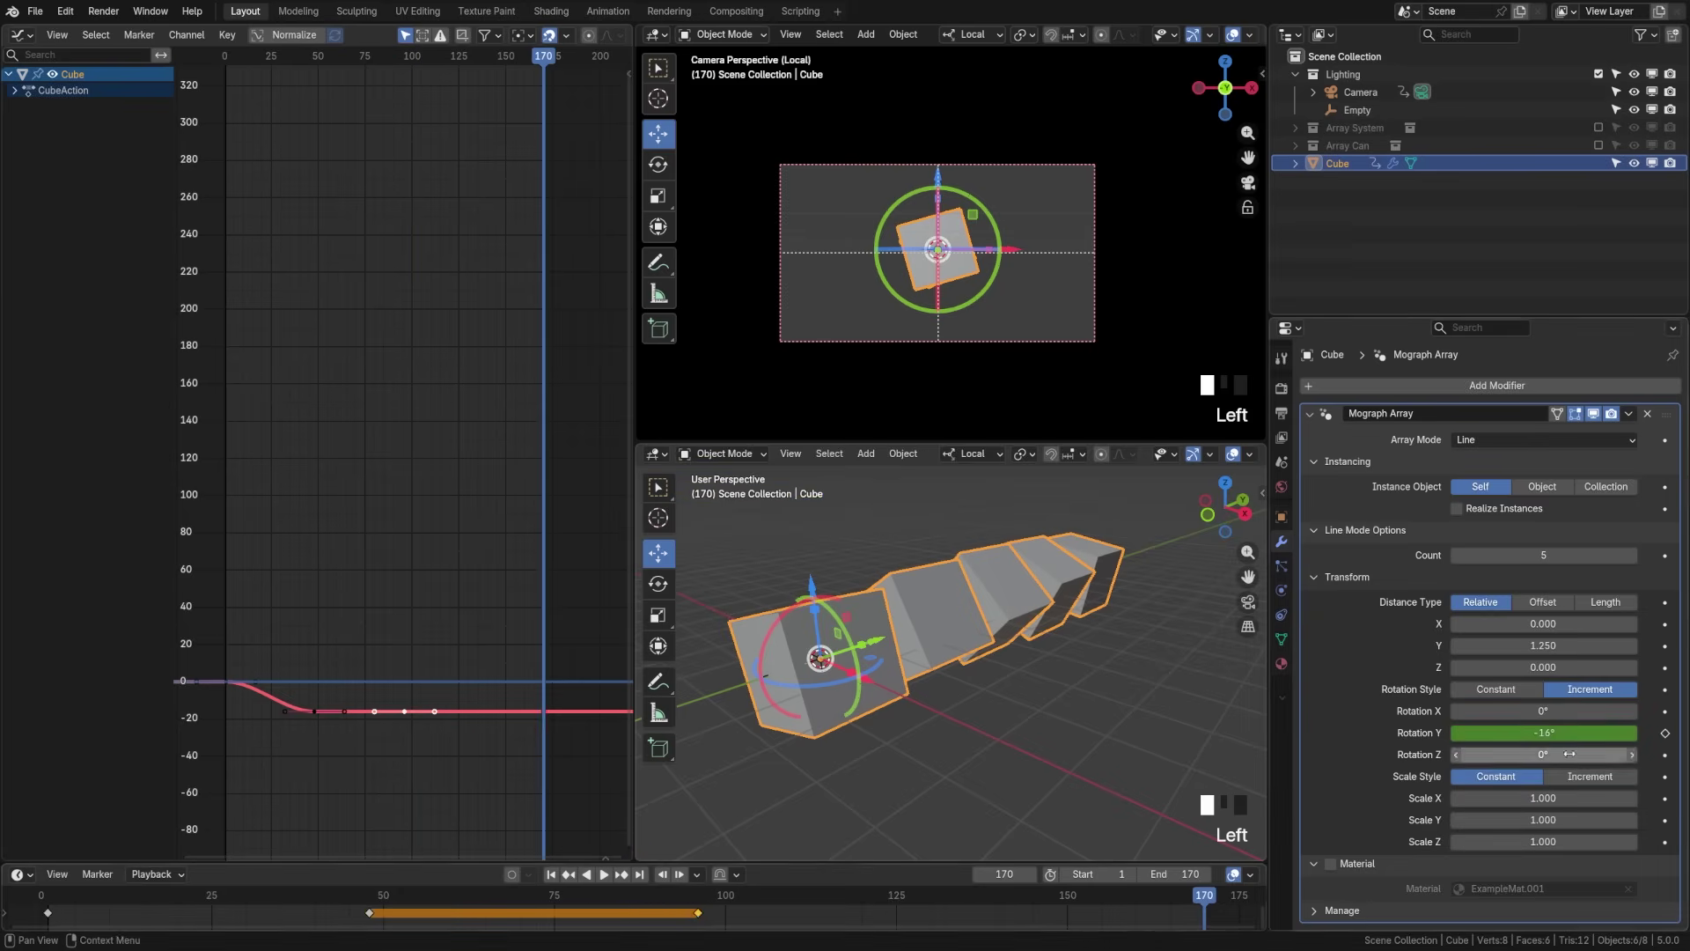
click(1544, 732)
text(0)
key(Return)
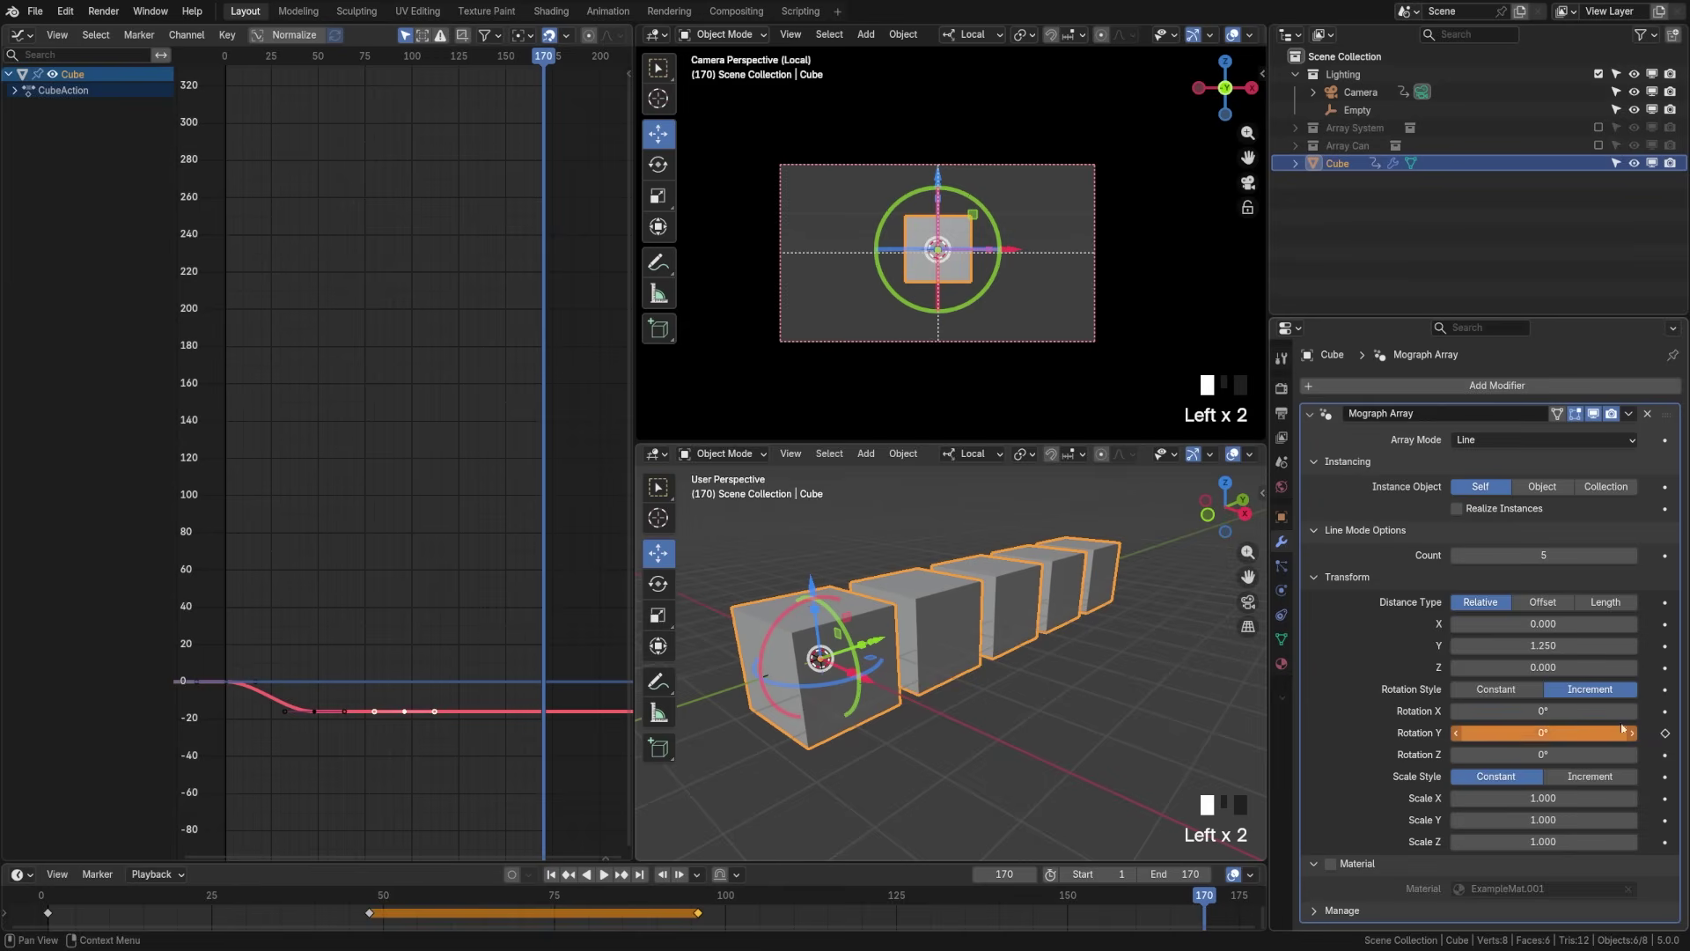
click(1664, 732)
Step: Save the file and play the twist animation from frame 1
key(ctrl+s)
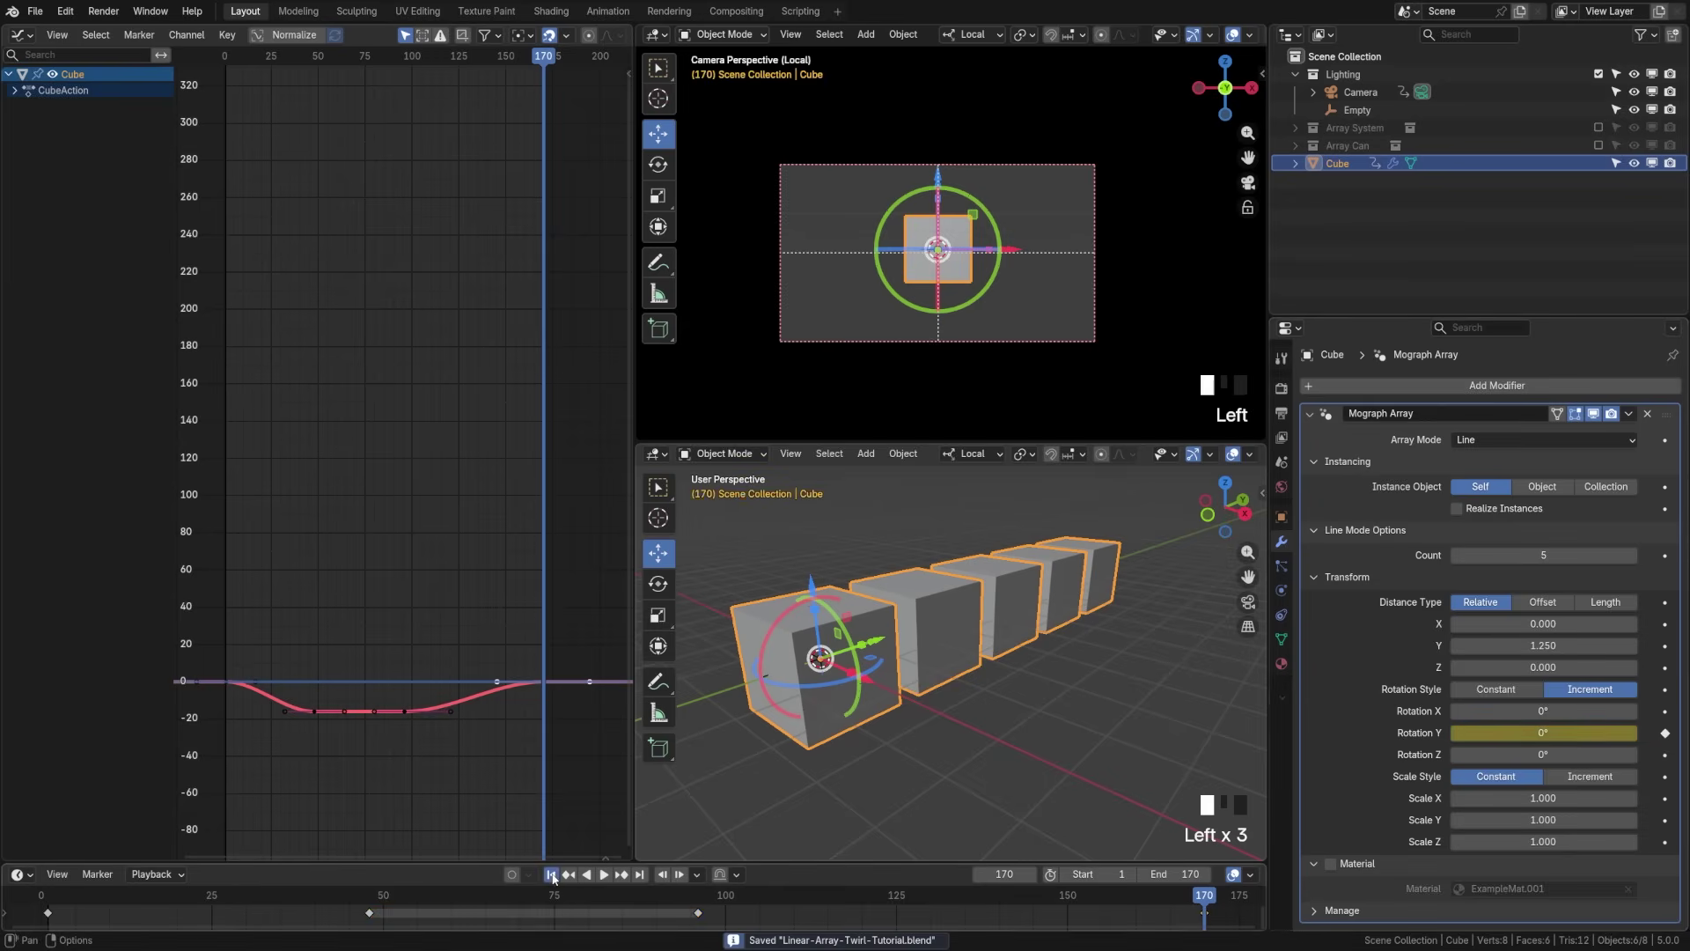
click(551, 874)
click(603, 874)
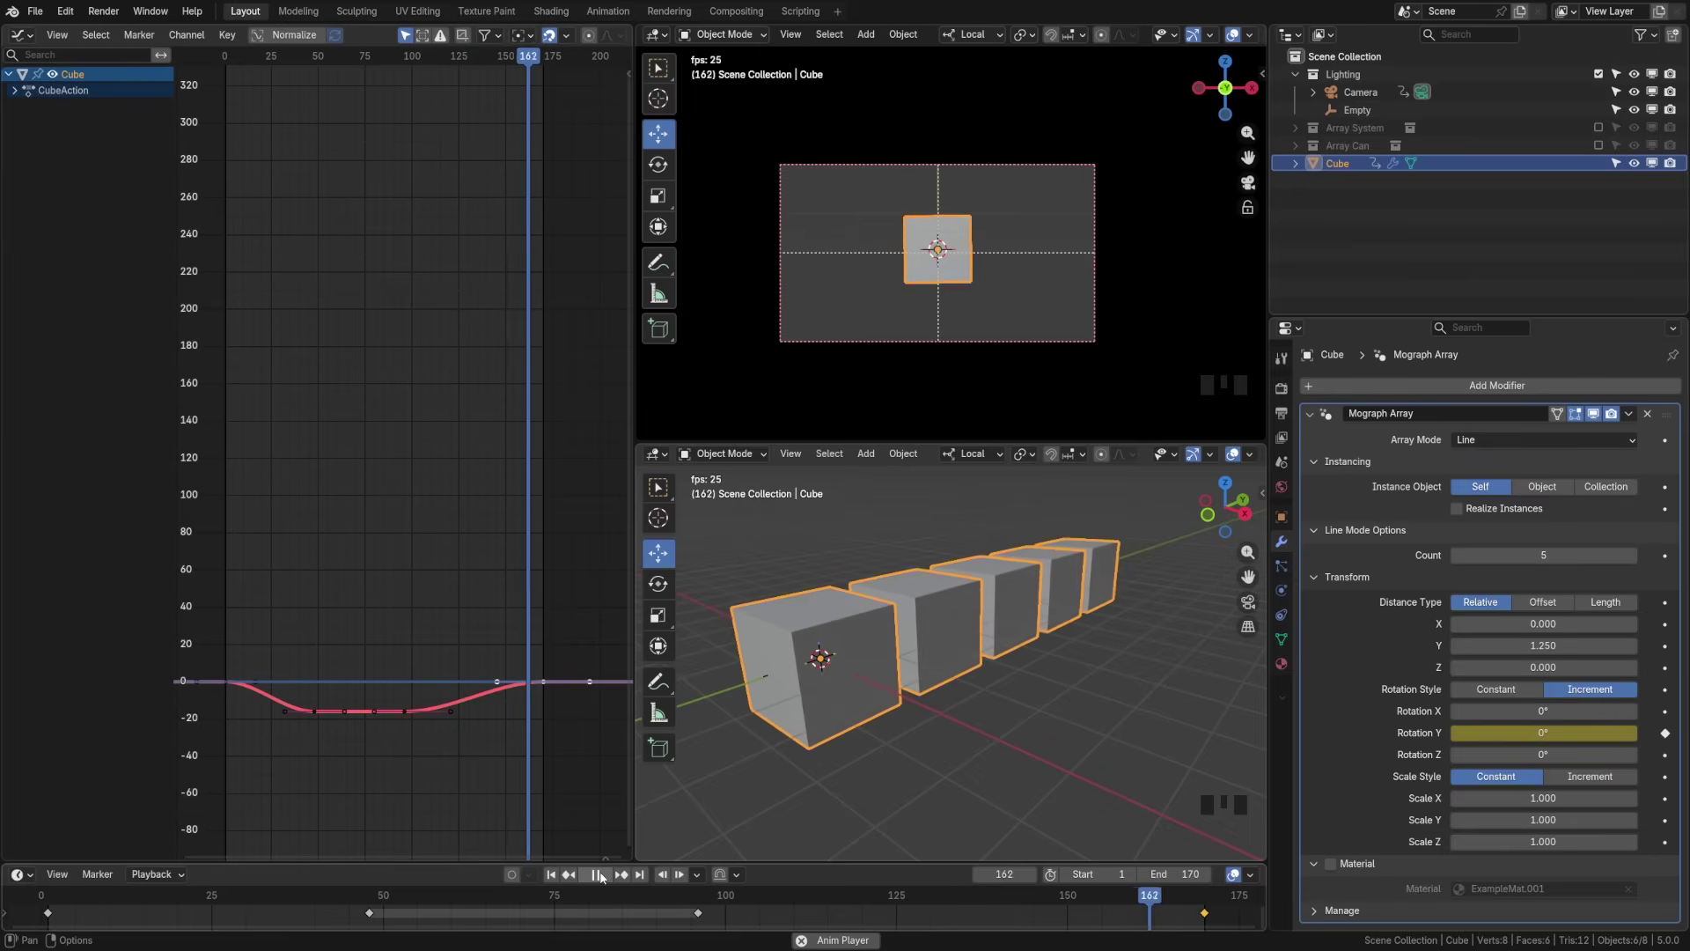
Step: Rotate the handles of both -16° bottom keyframes so the curve sags smoothly
click(597, 874)
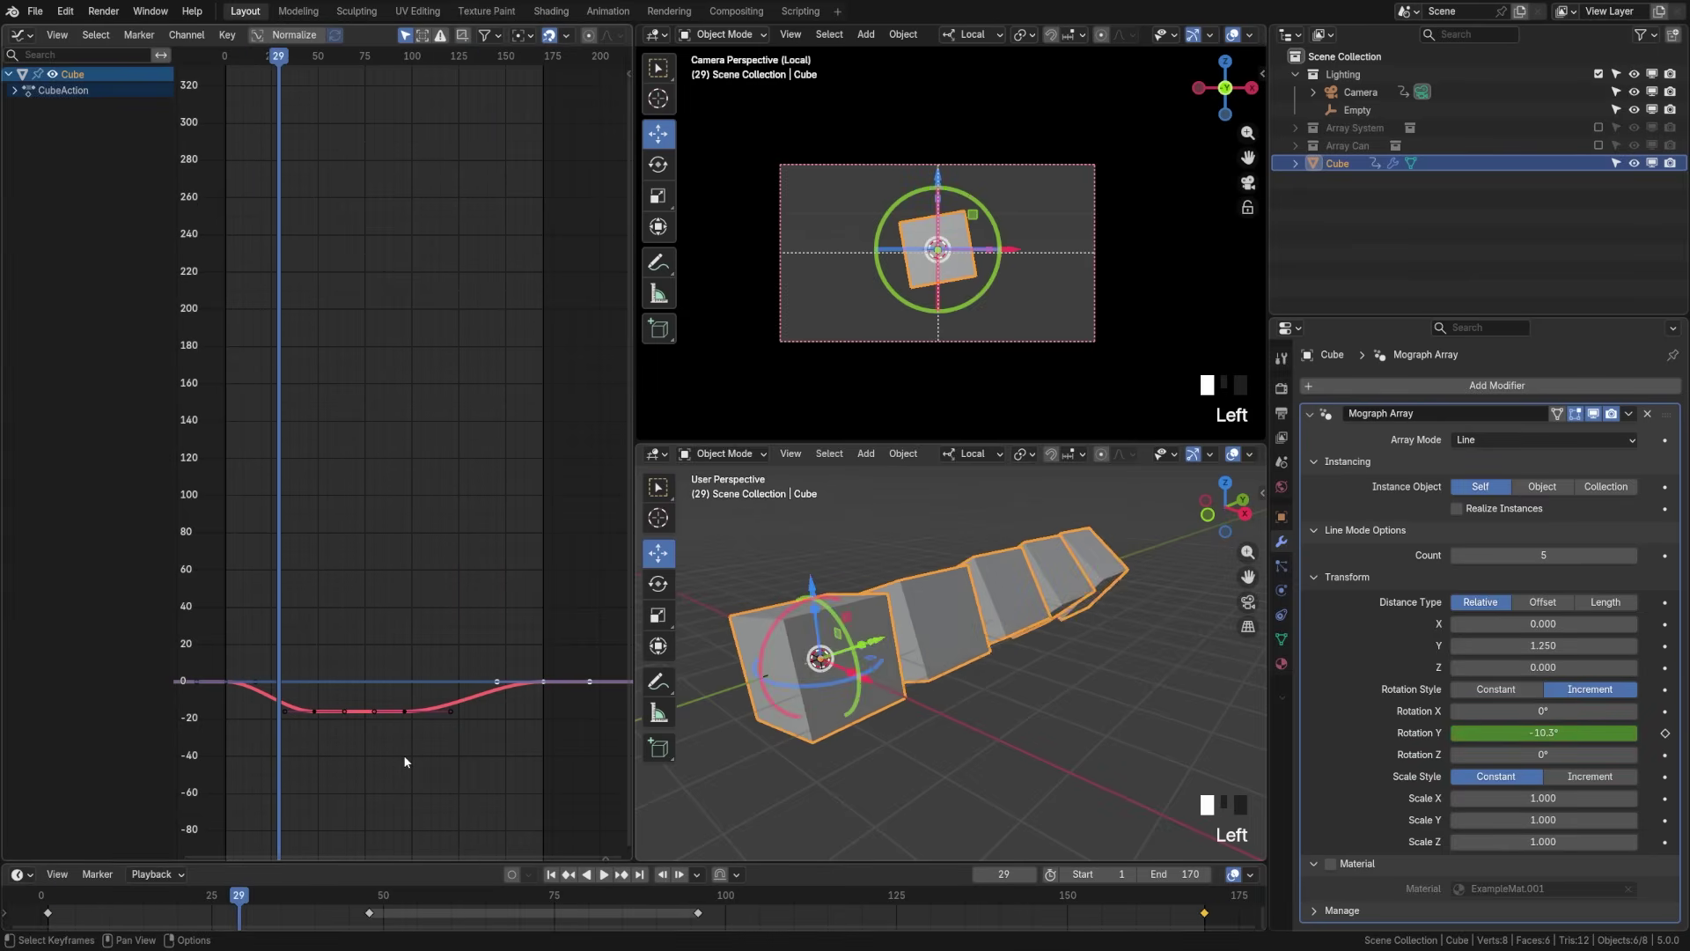
key(KP_Decimal)
scroll(392, 780, down, 2)
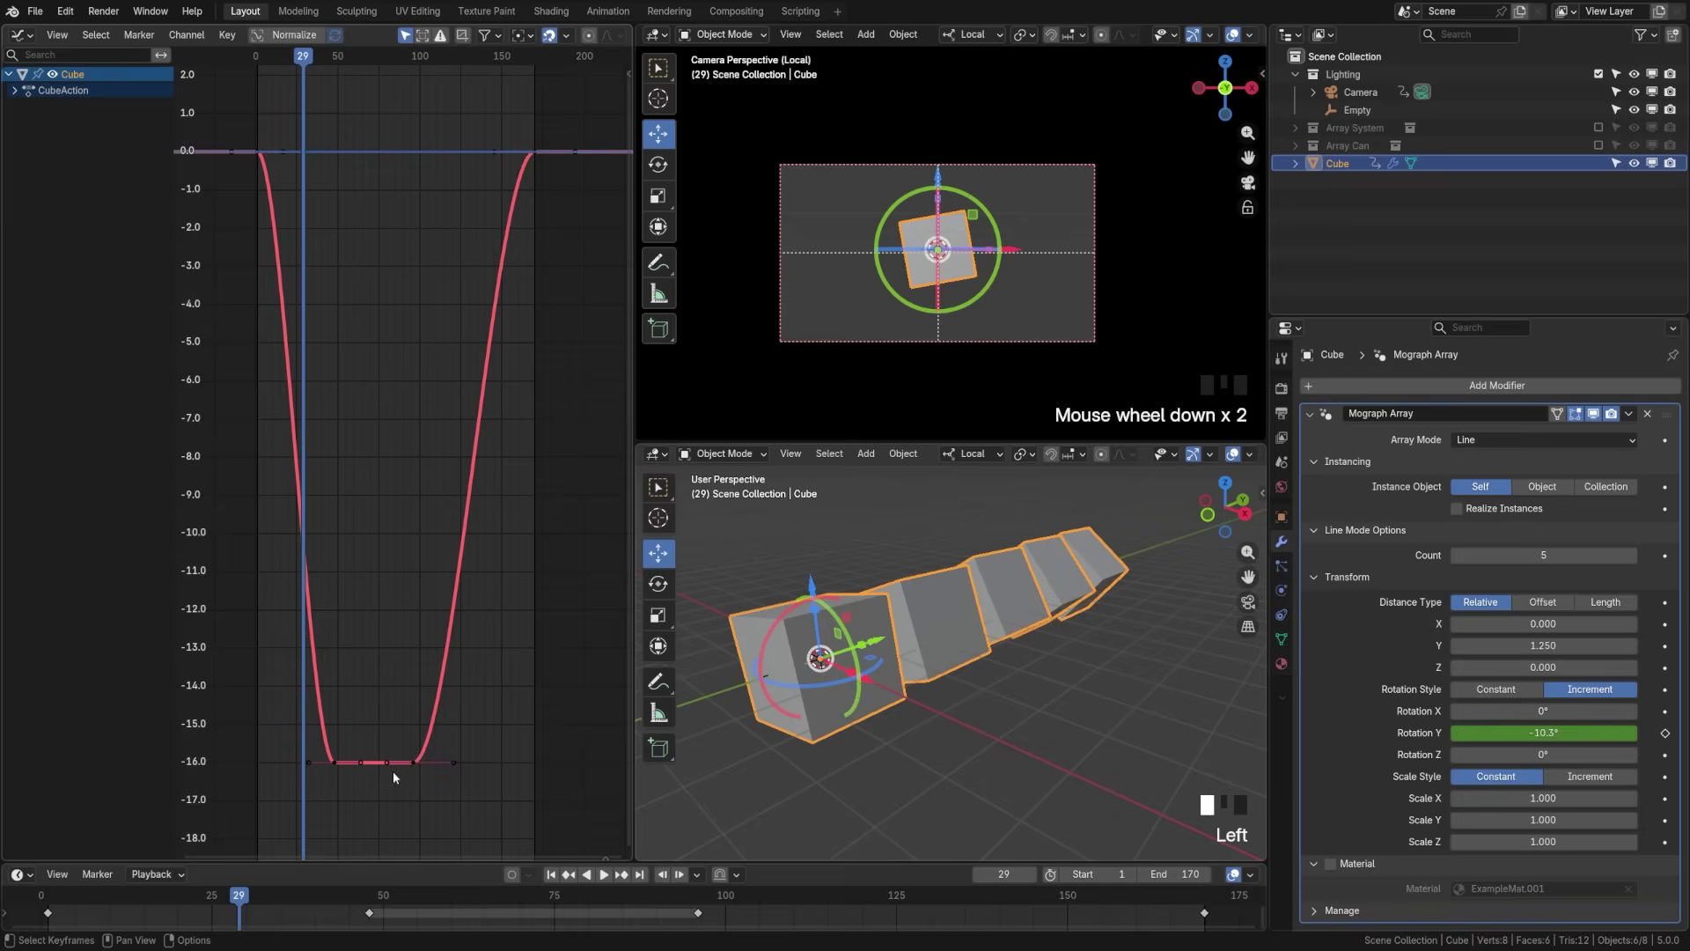
shift+middle_drag(393, 780, 372, 744)
drag(319, 77, 351, 79)
drag(294, 690, 368, 744)
key(r)
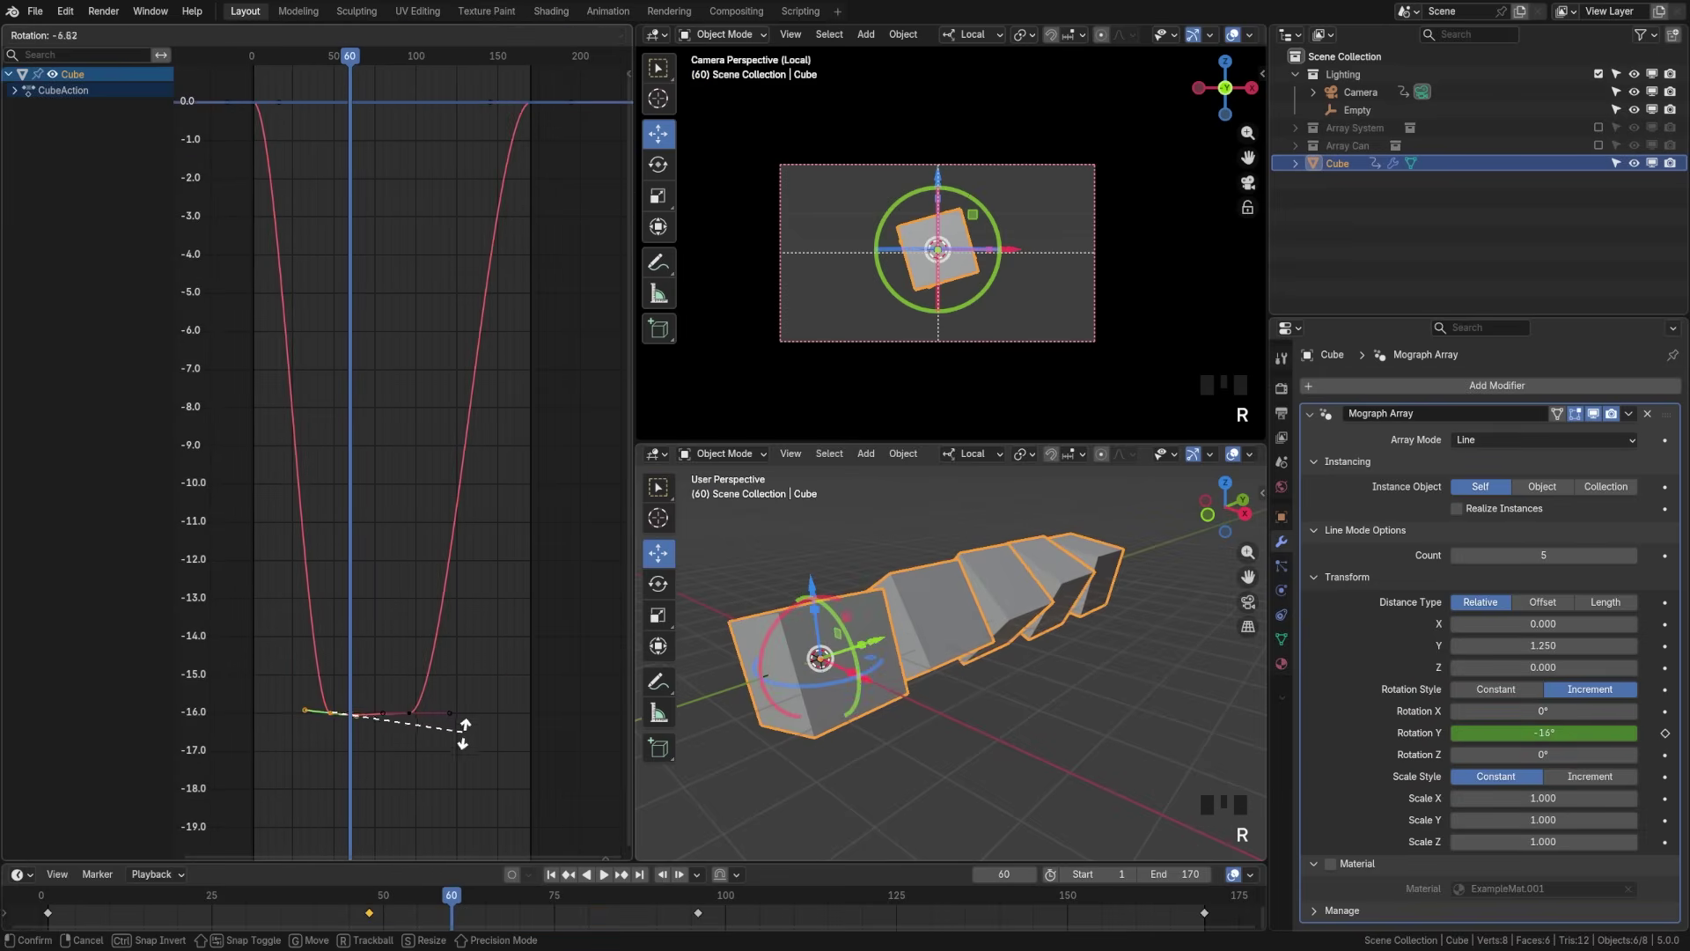
click(389, 772)
click(409, 711)
key(r)
click(484, 651)
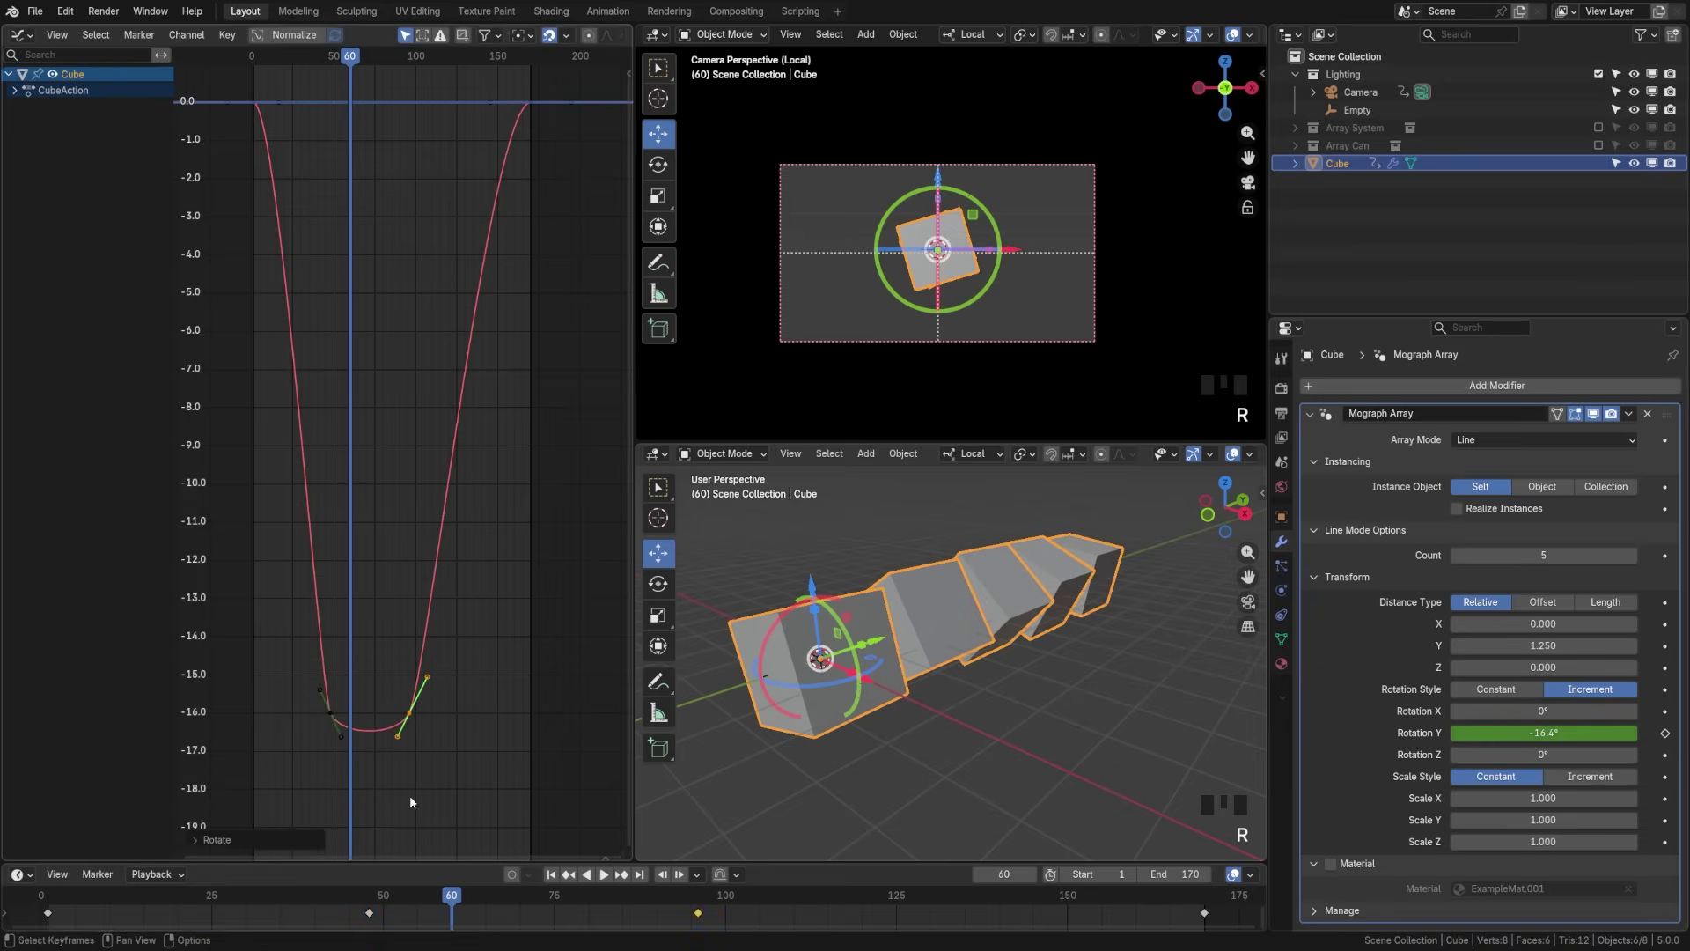
Step: Play back to check the easing, then select the first and last 0° keyframes
click(231, 894)
click(602, 874)
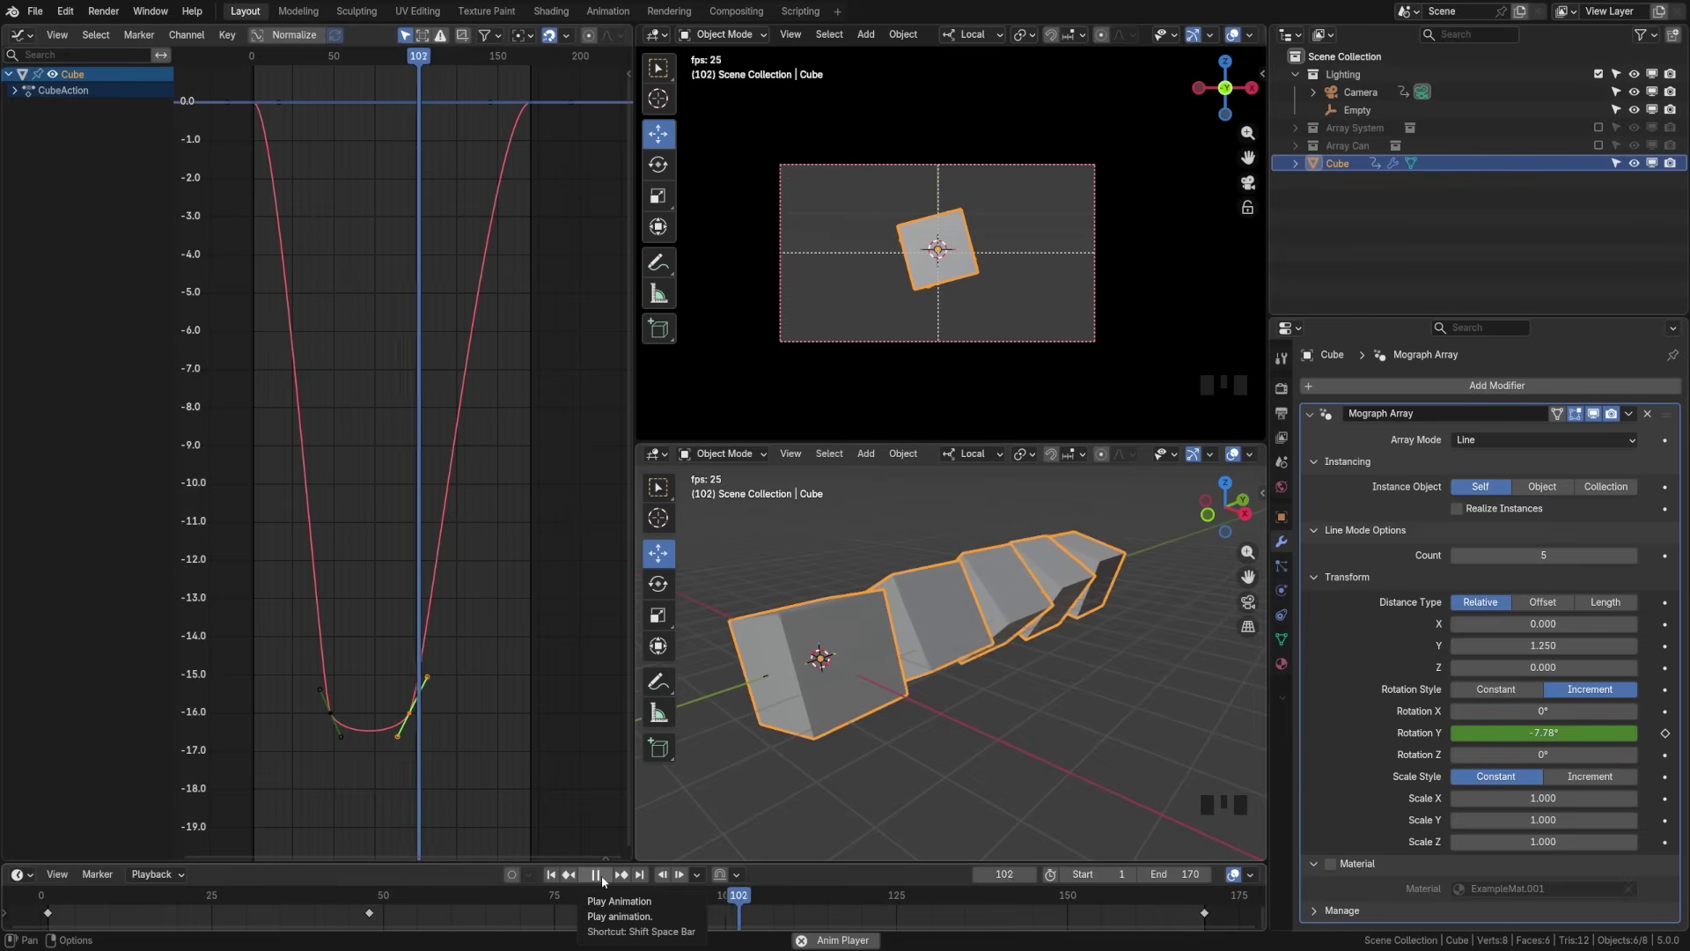
click(599, 874)
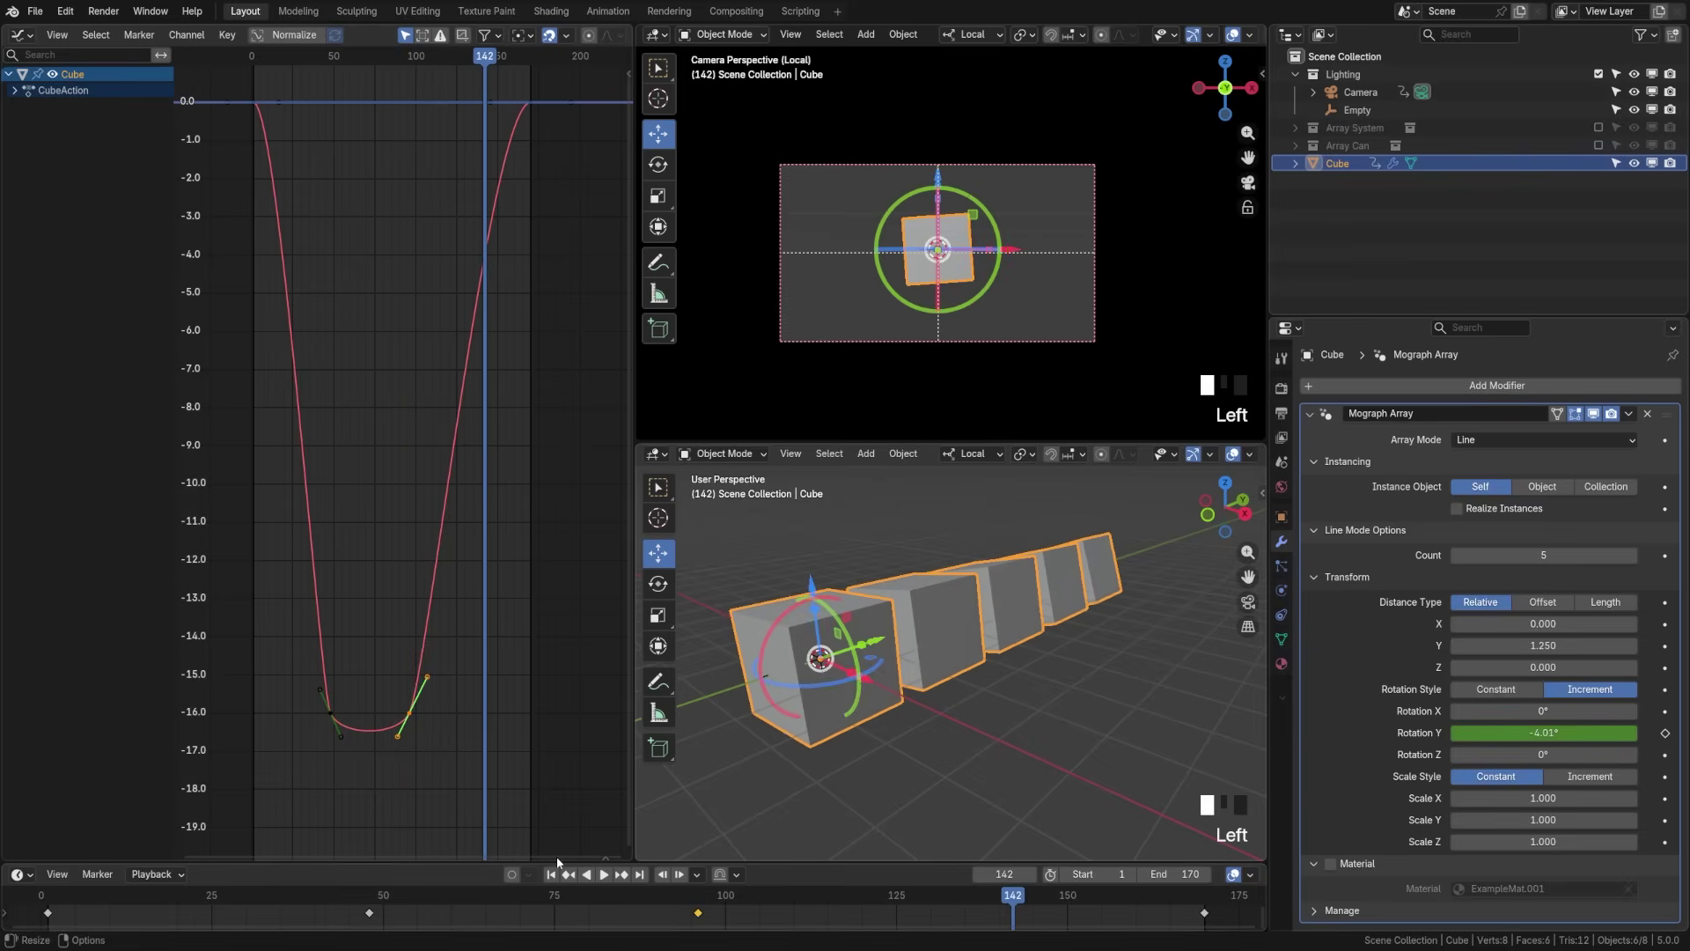
shift+middle_drag(342, 508, 335, 554)
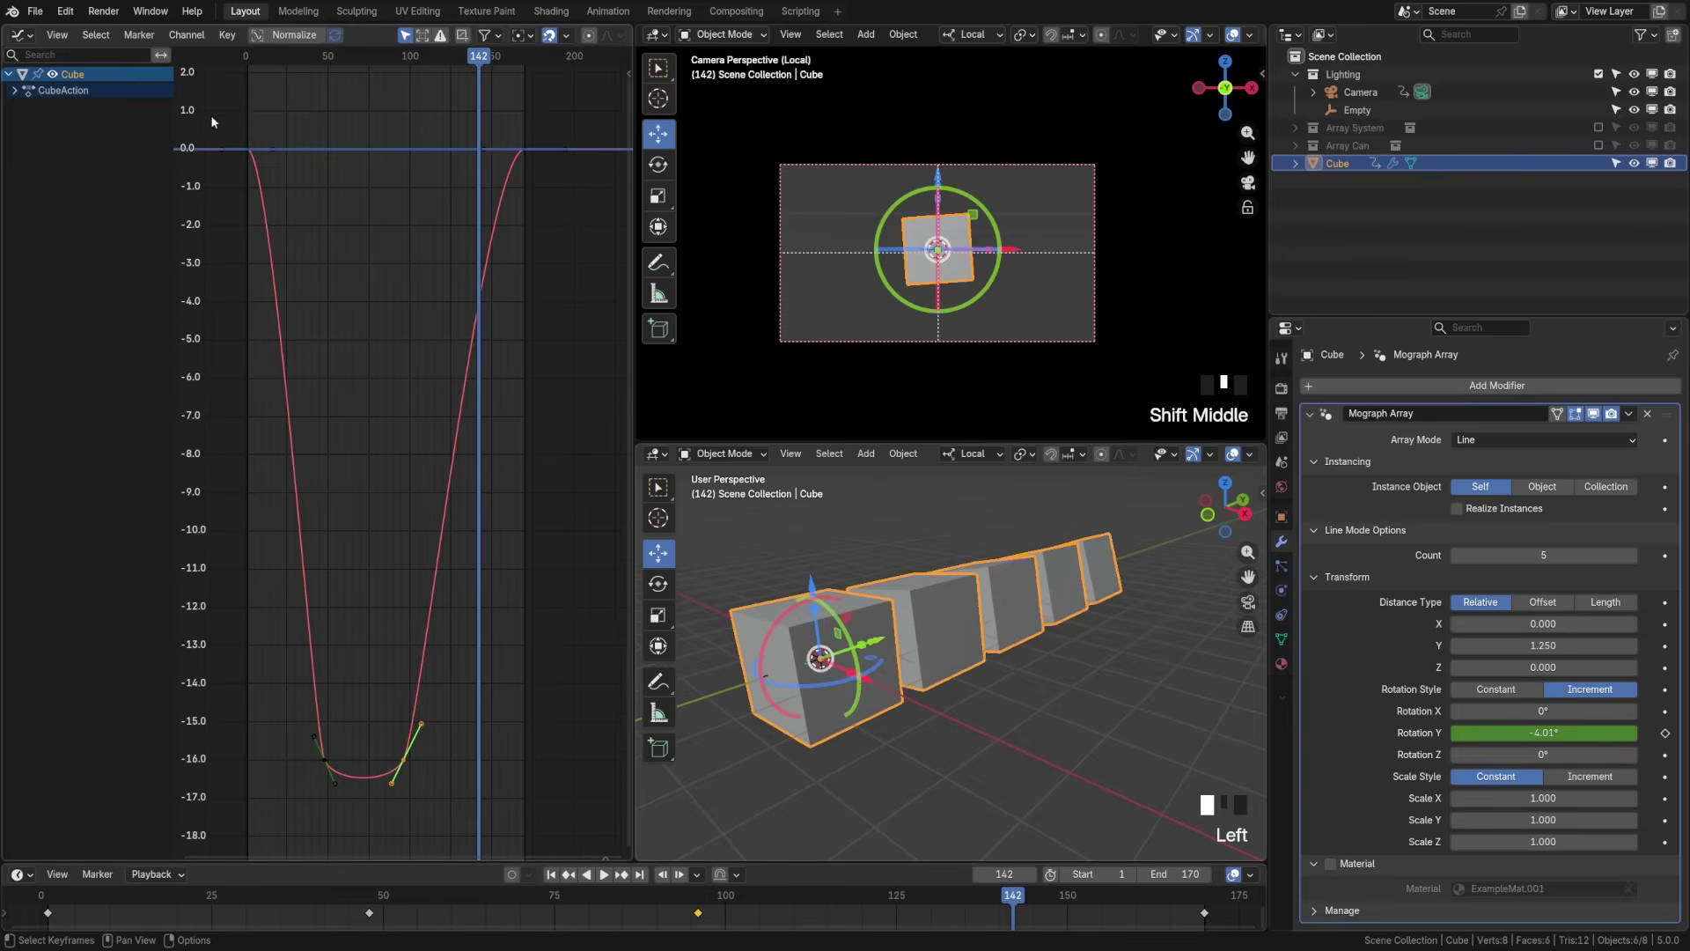
drag(209, 121, 287, 185)
shift+drag(446, 118, 570, 183)
Step: Set the pivot to Individual Centers, scale up the end keys' handles, and preview
click(524, 37)
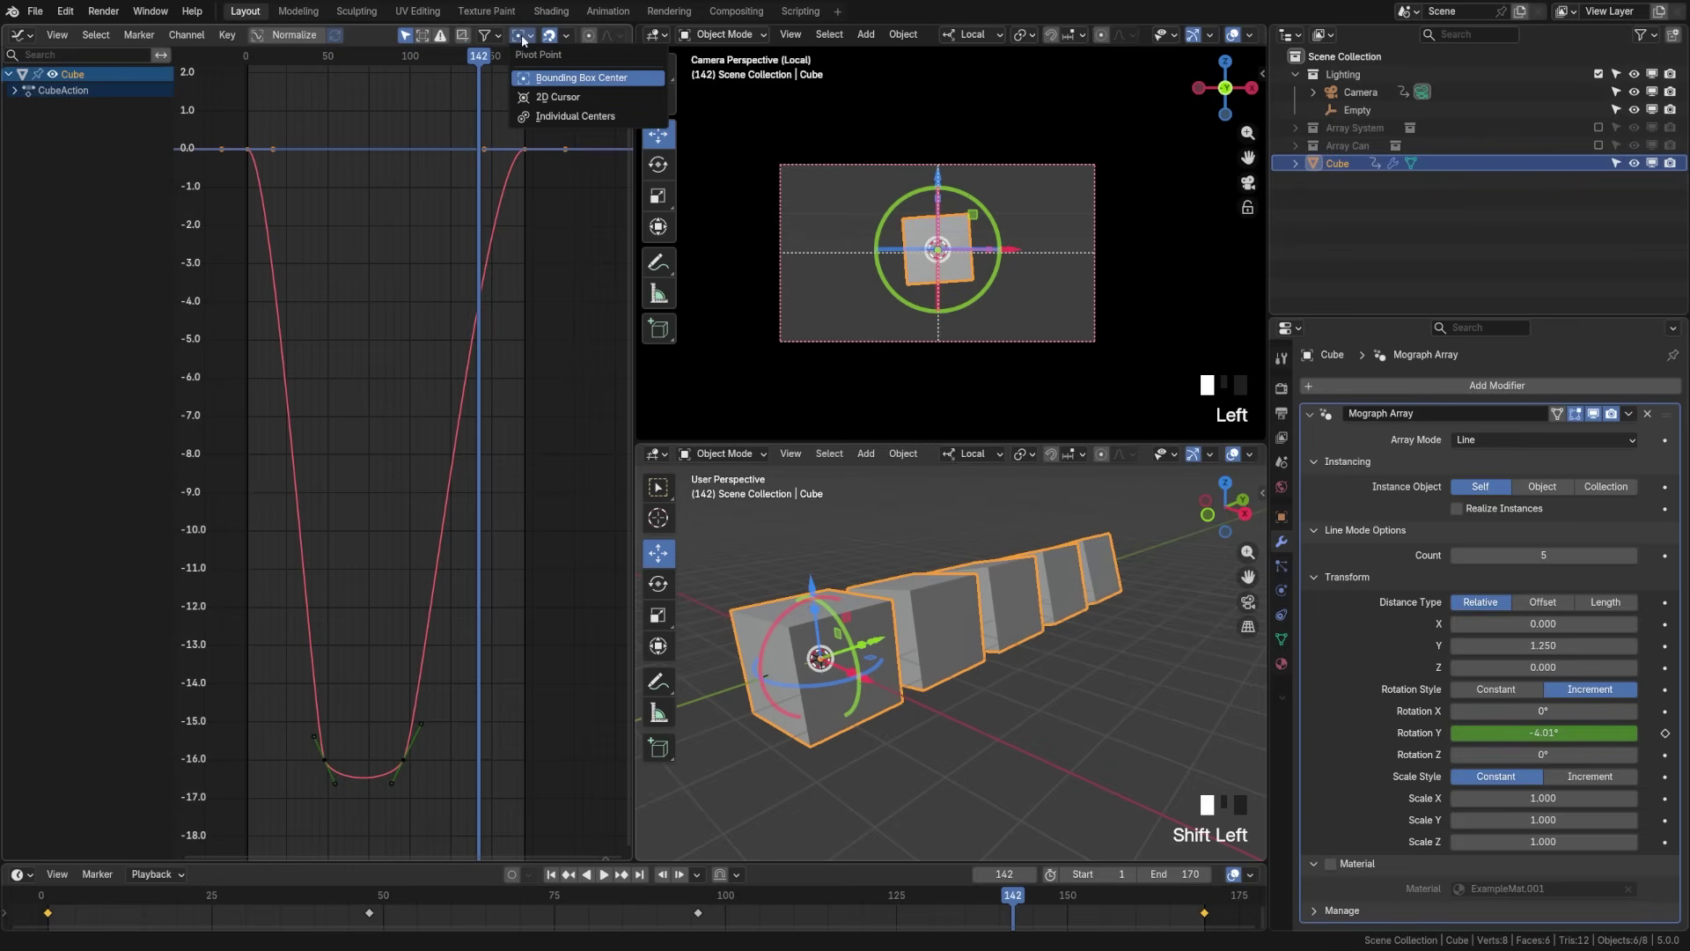
click(564, 117)
key(s)
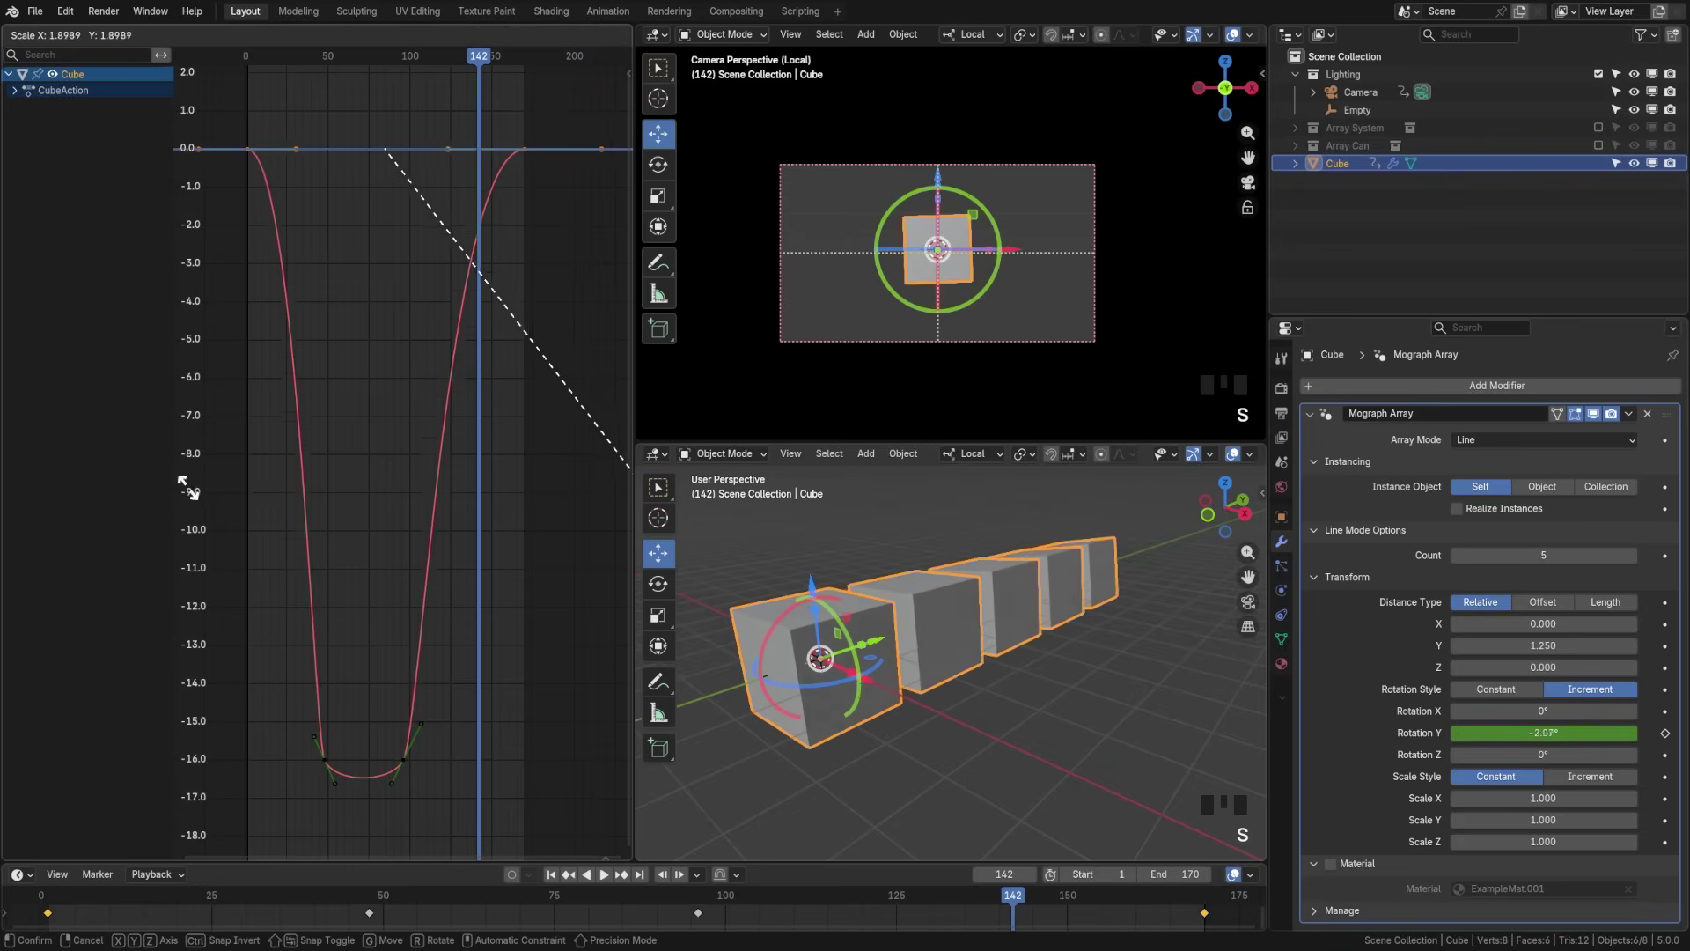
click(256, 590)
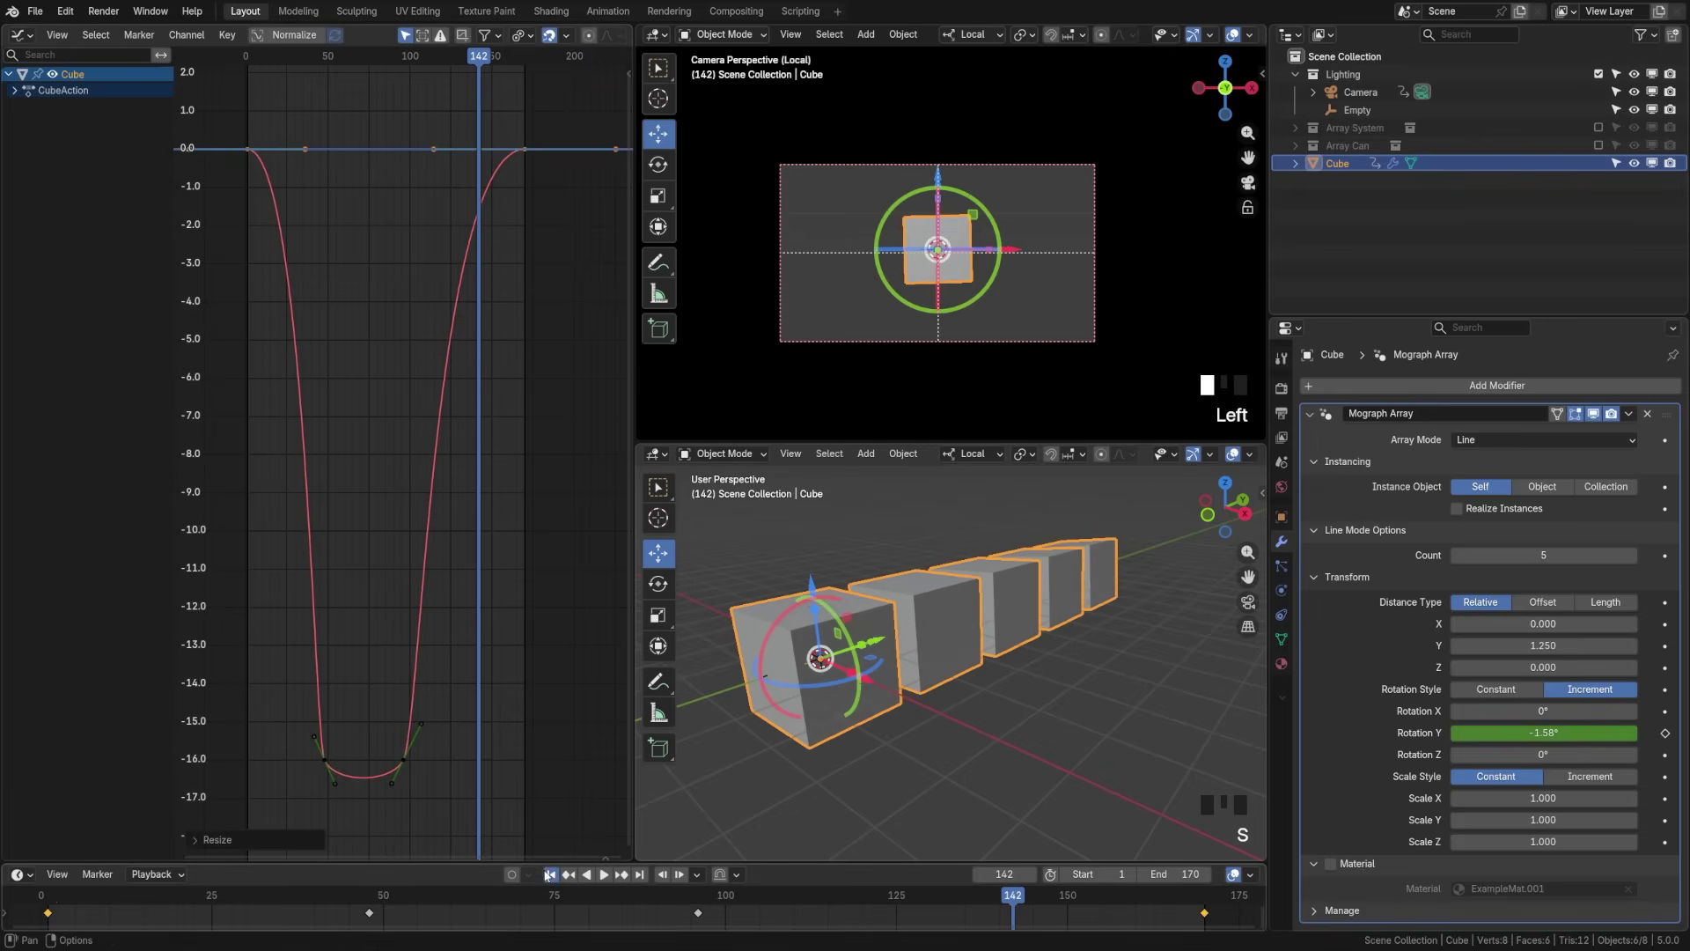
click(606, 875)
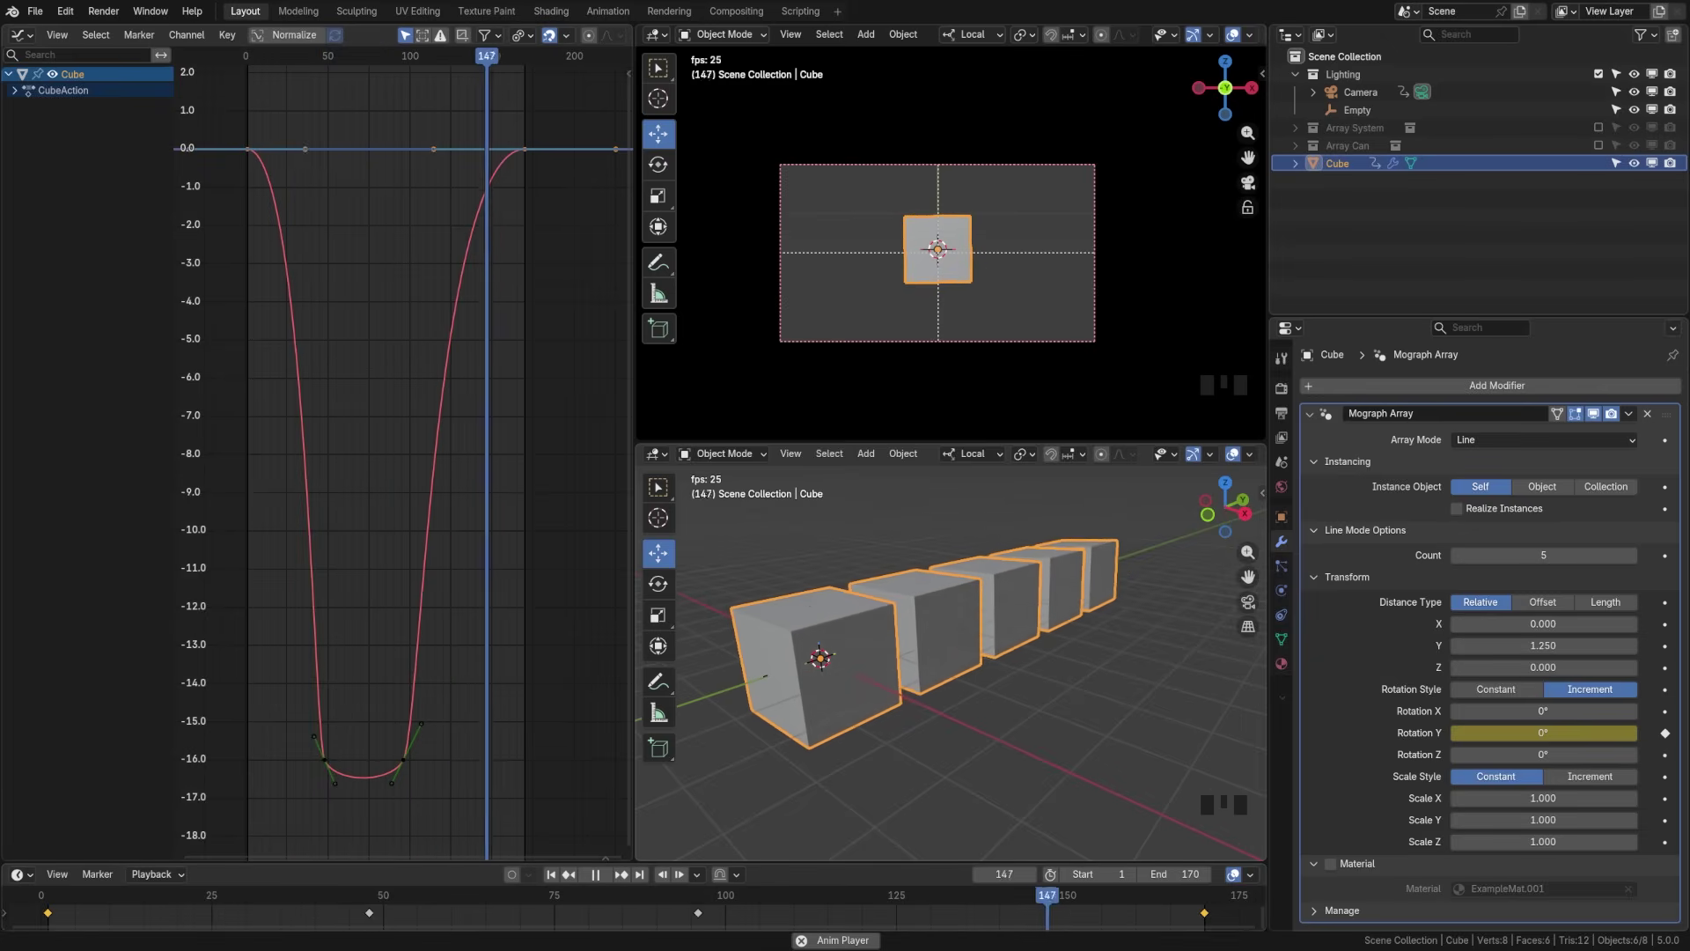
key(Escape)
Step: Lengthen the end keys' handles slightly more and replay the animation from the start
key(s)
click(505, 340)
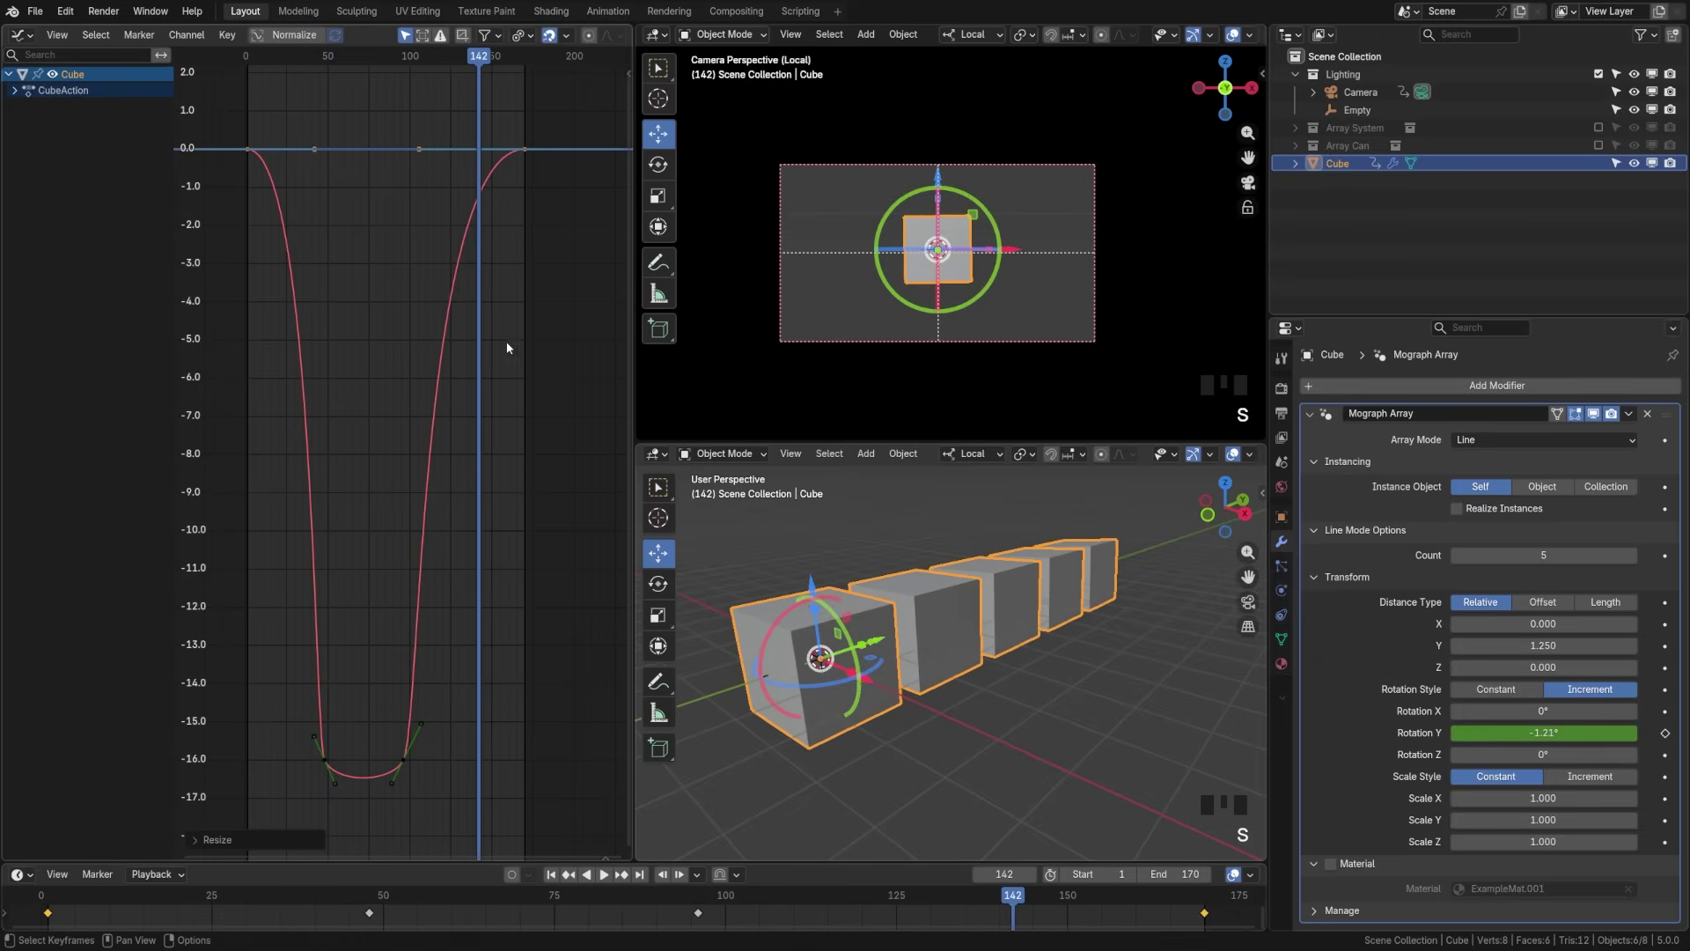
click(552, 874)
click(604, 874)
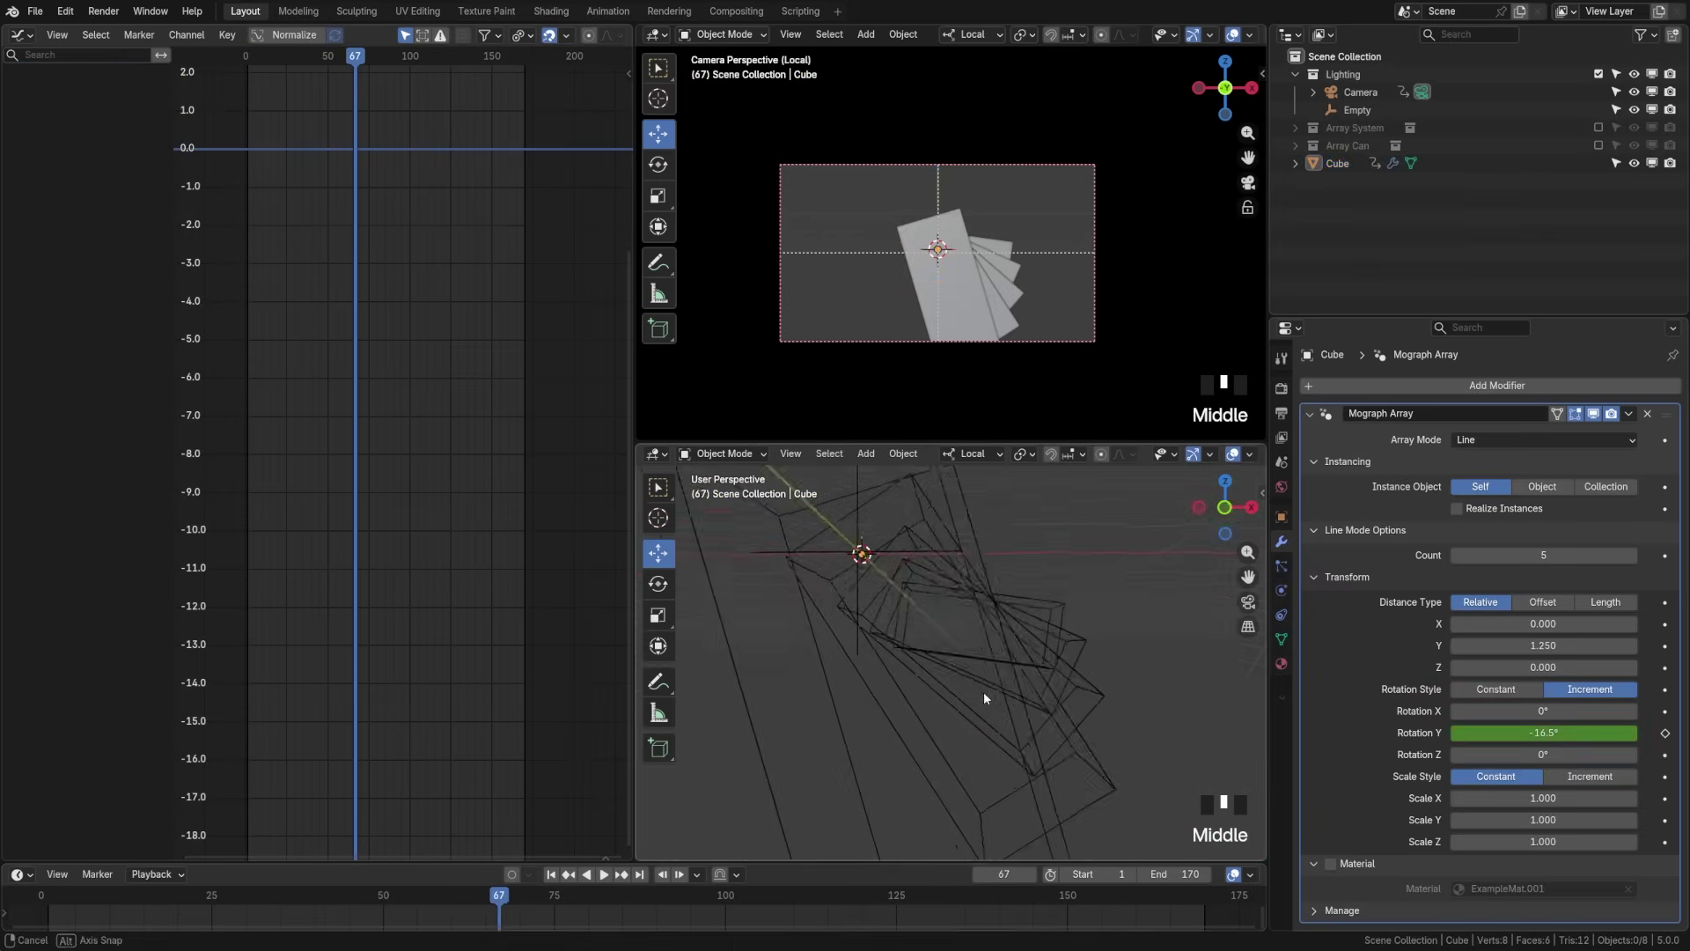
middle_drag(984, 690, 953, 714)
Step: Save, select the Cube, and insert a single keyframe on its 0° Y rotation at frame 60
scroll(952, 715, down, 3)
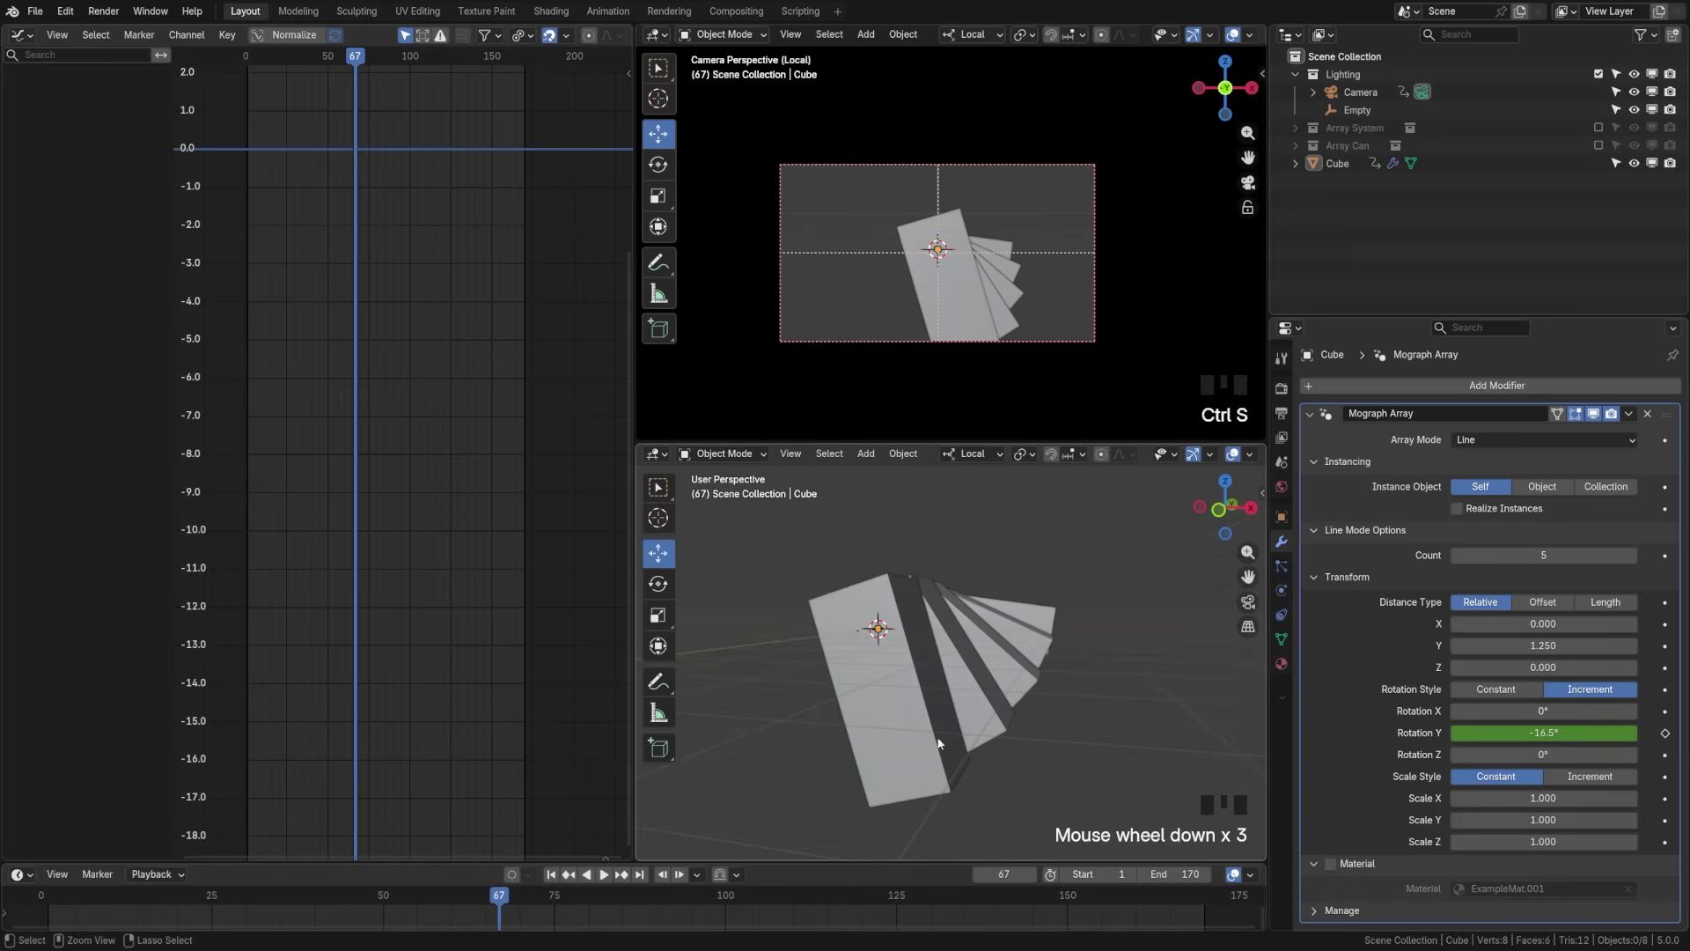
key(ctrl+s)
click(943, 695)
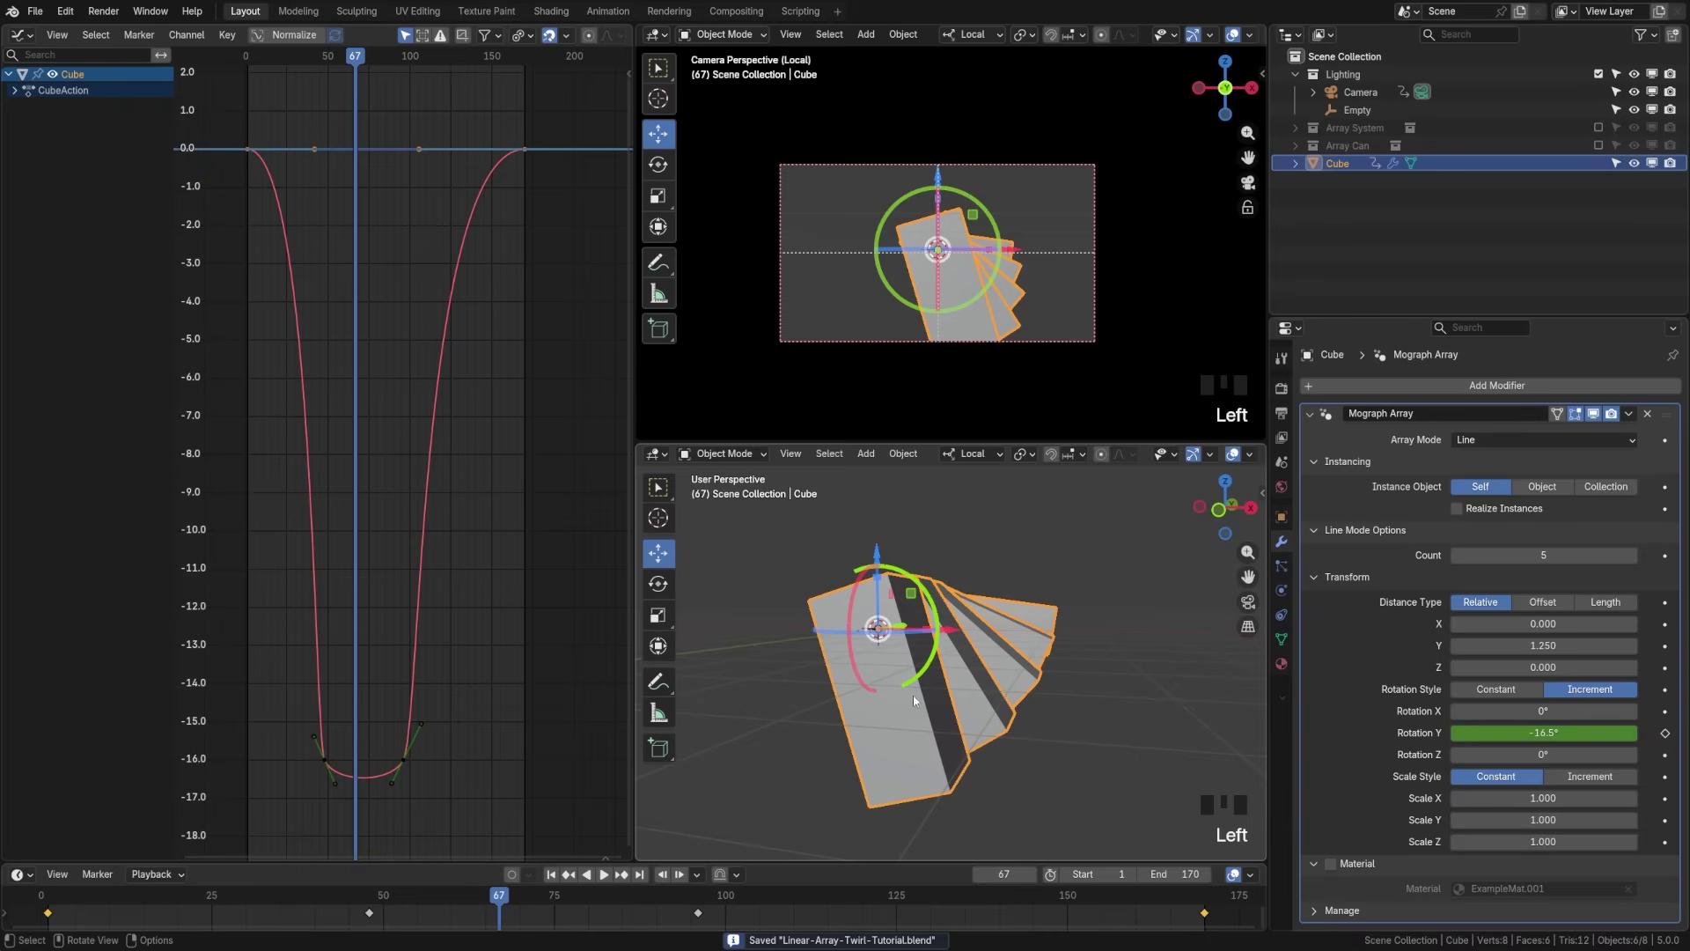
key(n)
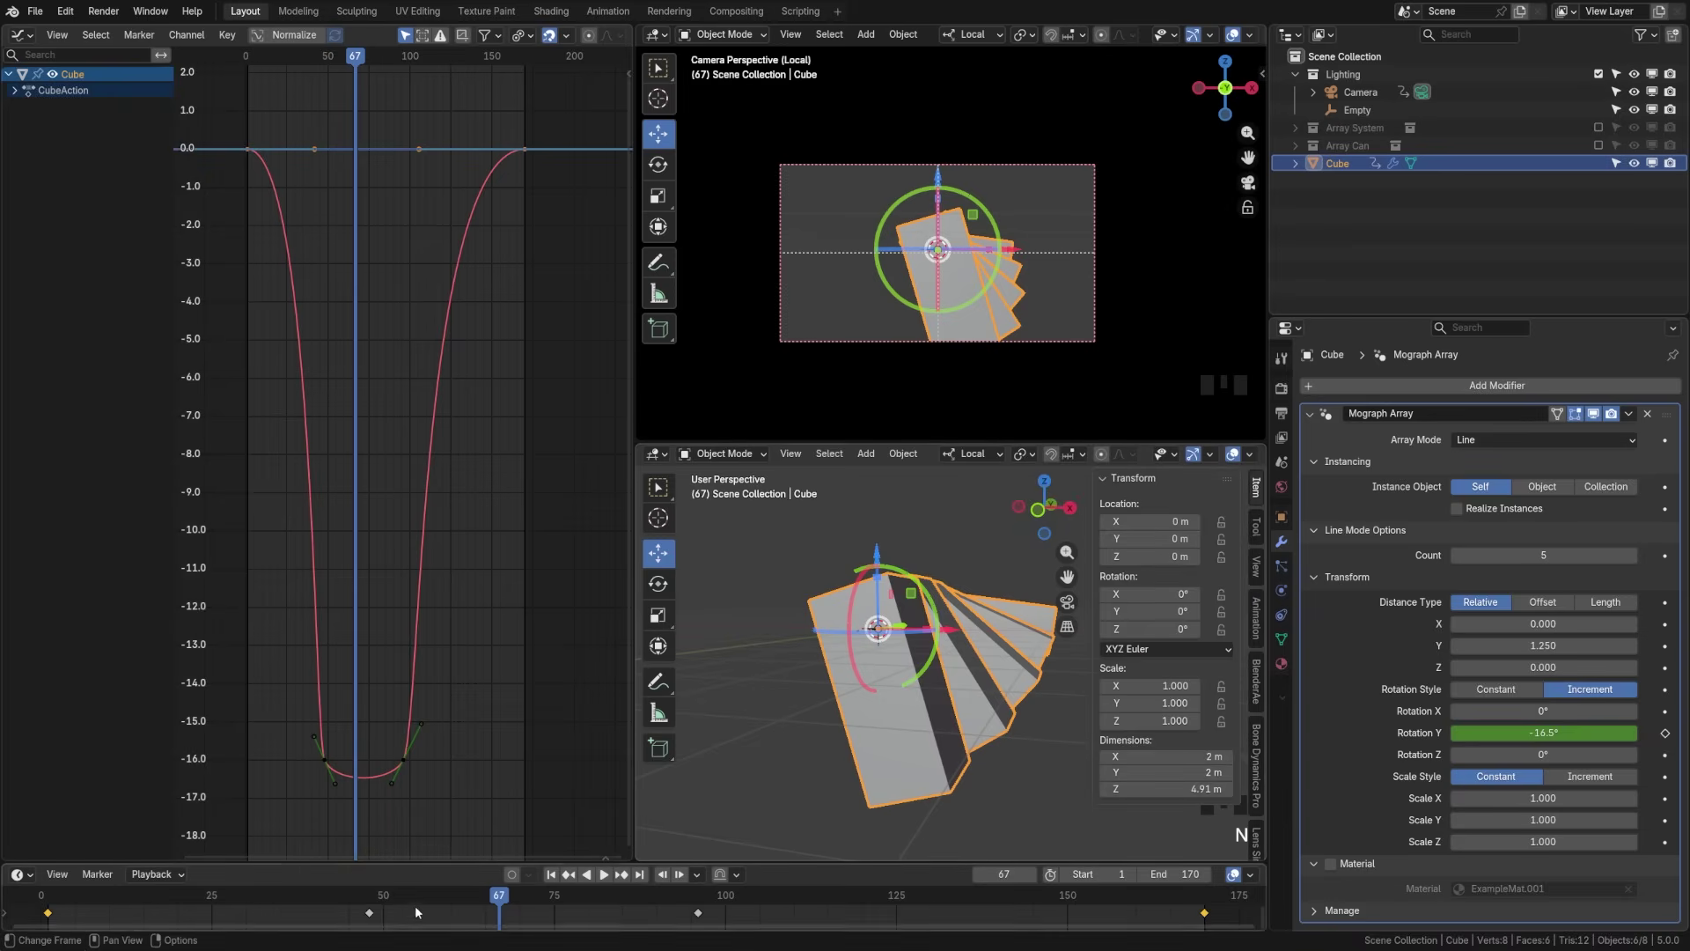
mouse_move(445, 905)
mouse_down()
mouse_move(461, 903)
mouse_move(438, 907)
mouse_move(452, 916)
mouse_up()
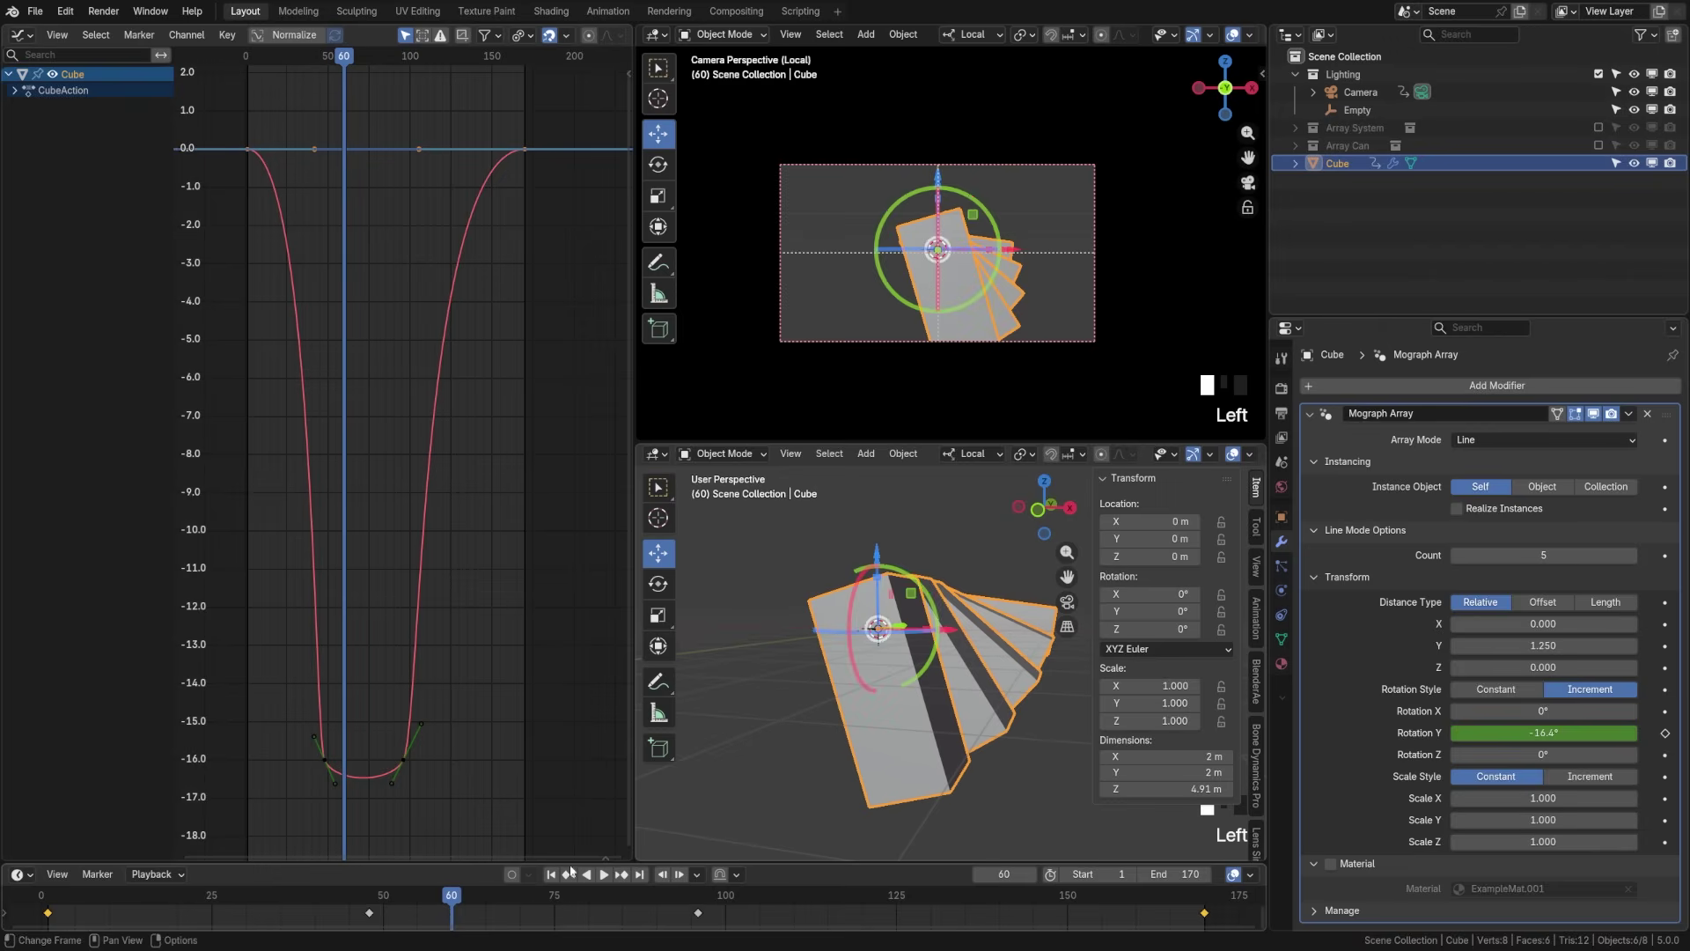
right_click(1136, 611)
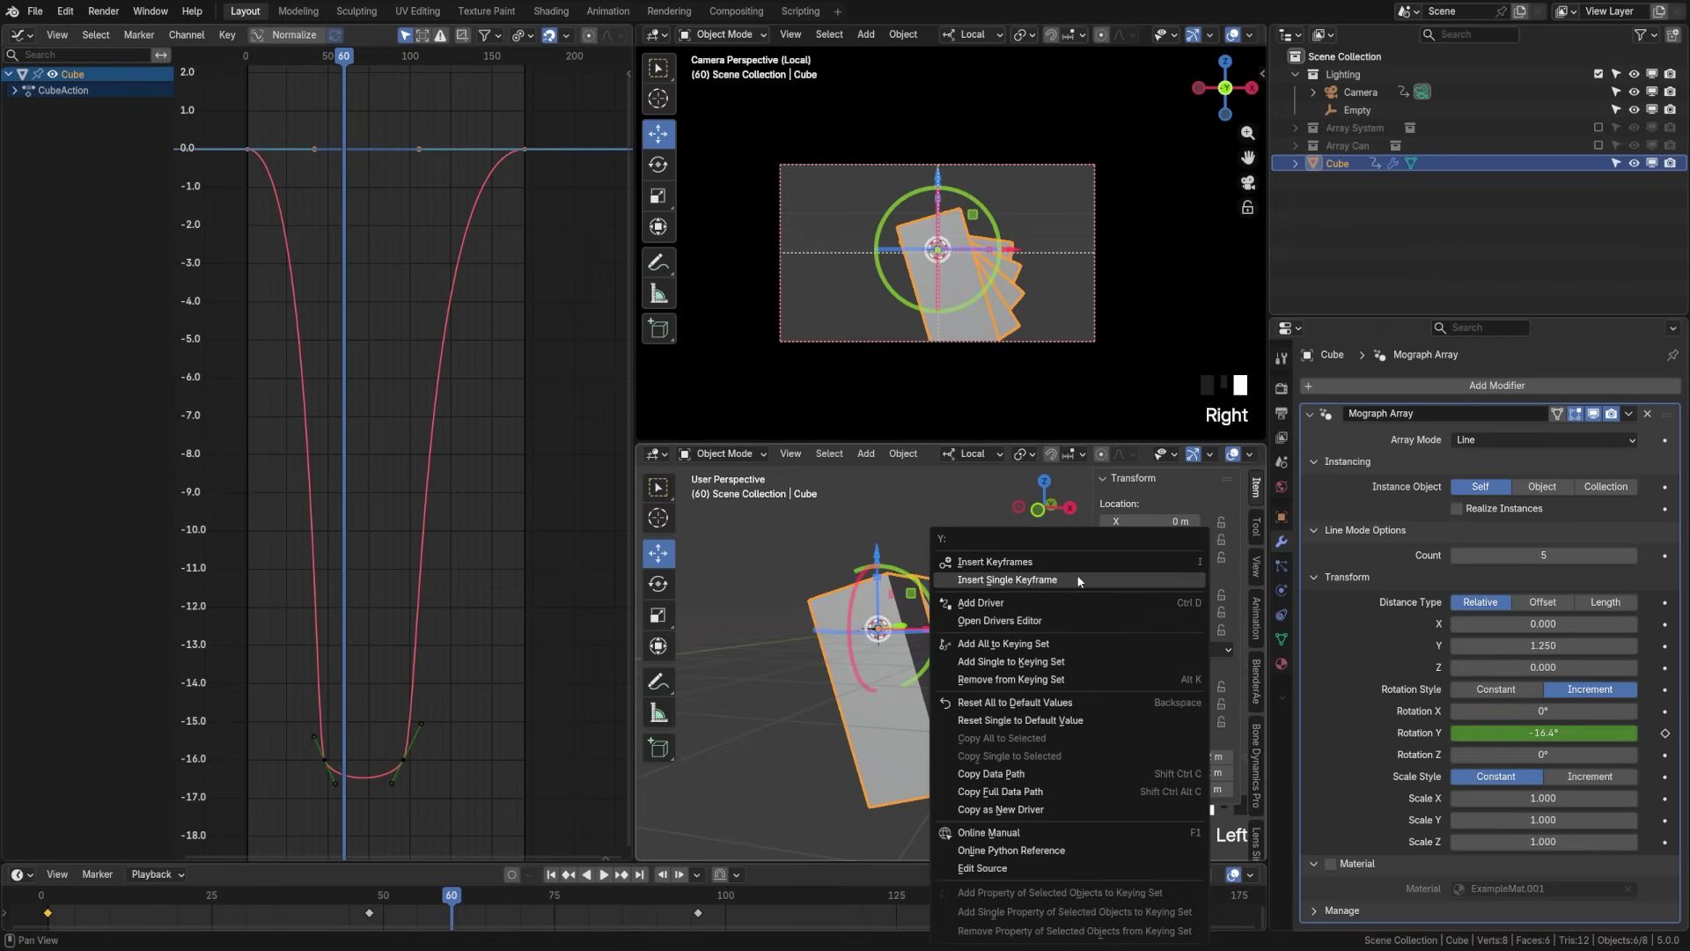
click(1082, 580)
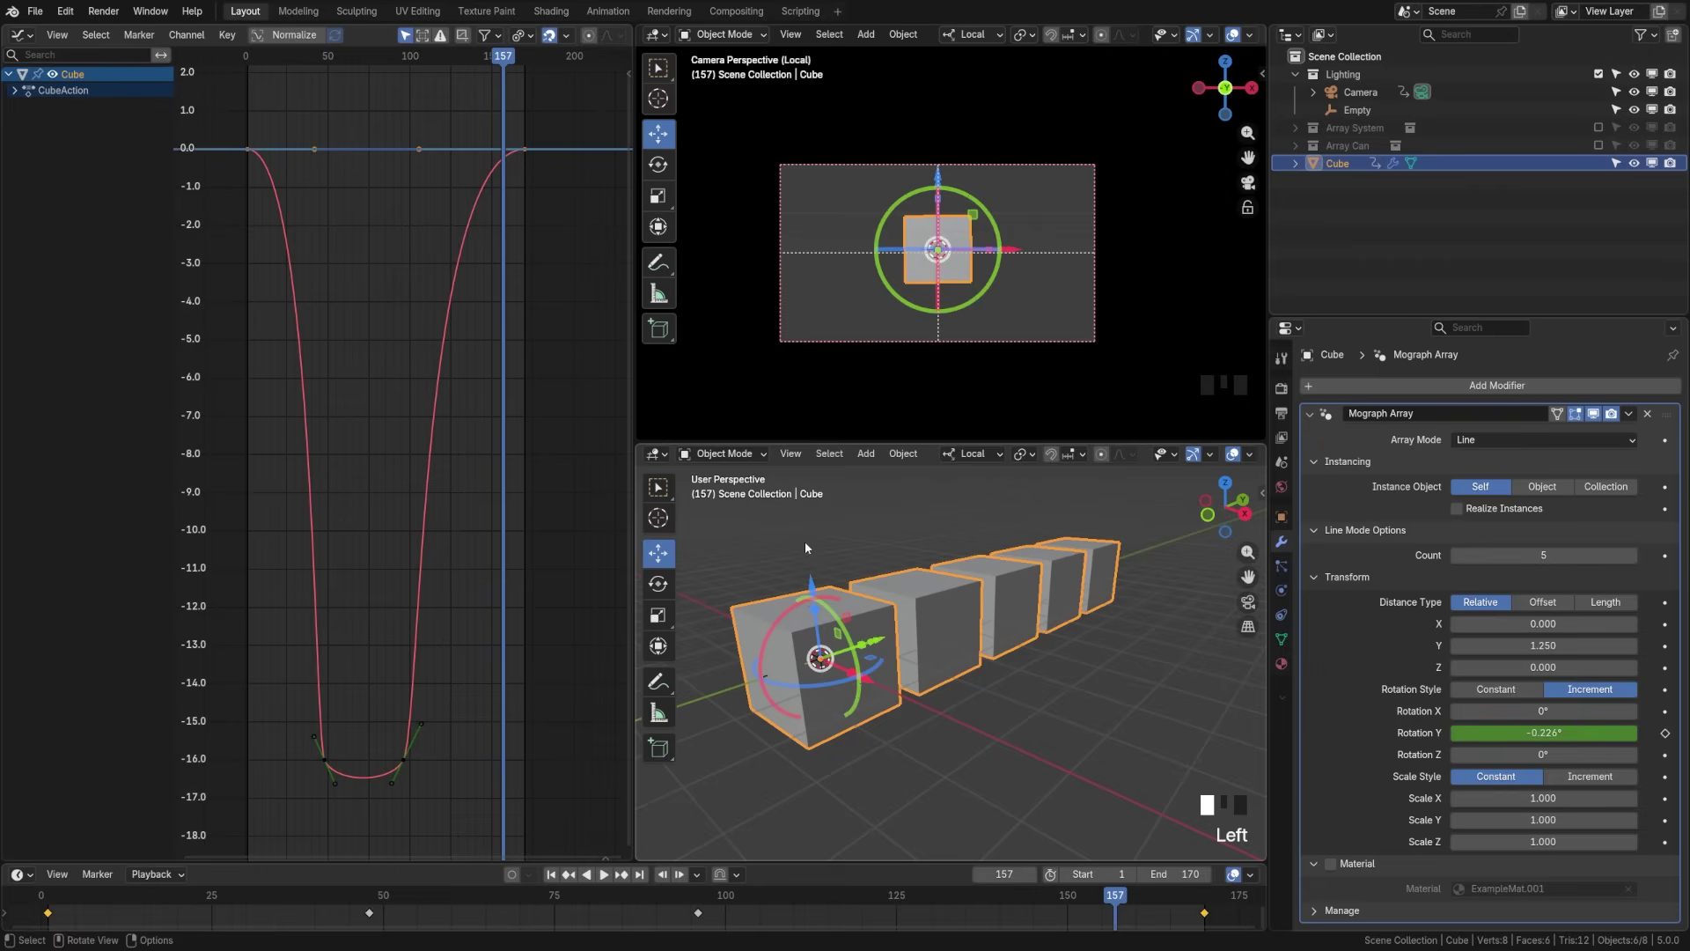
Step: In front view with X-ray on, lower the cube's bottom vertices about 2.9 m along Z
shift+middle_drag(724, 747, 820, 713)
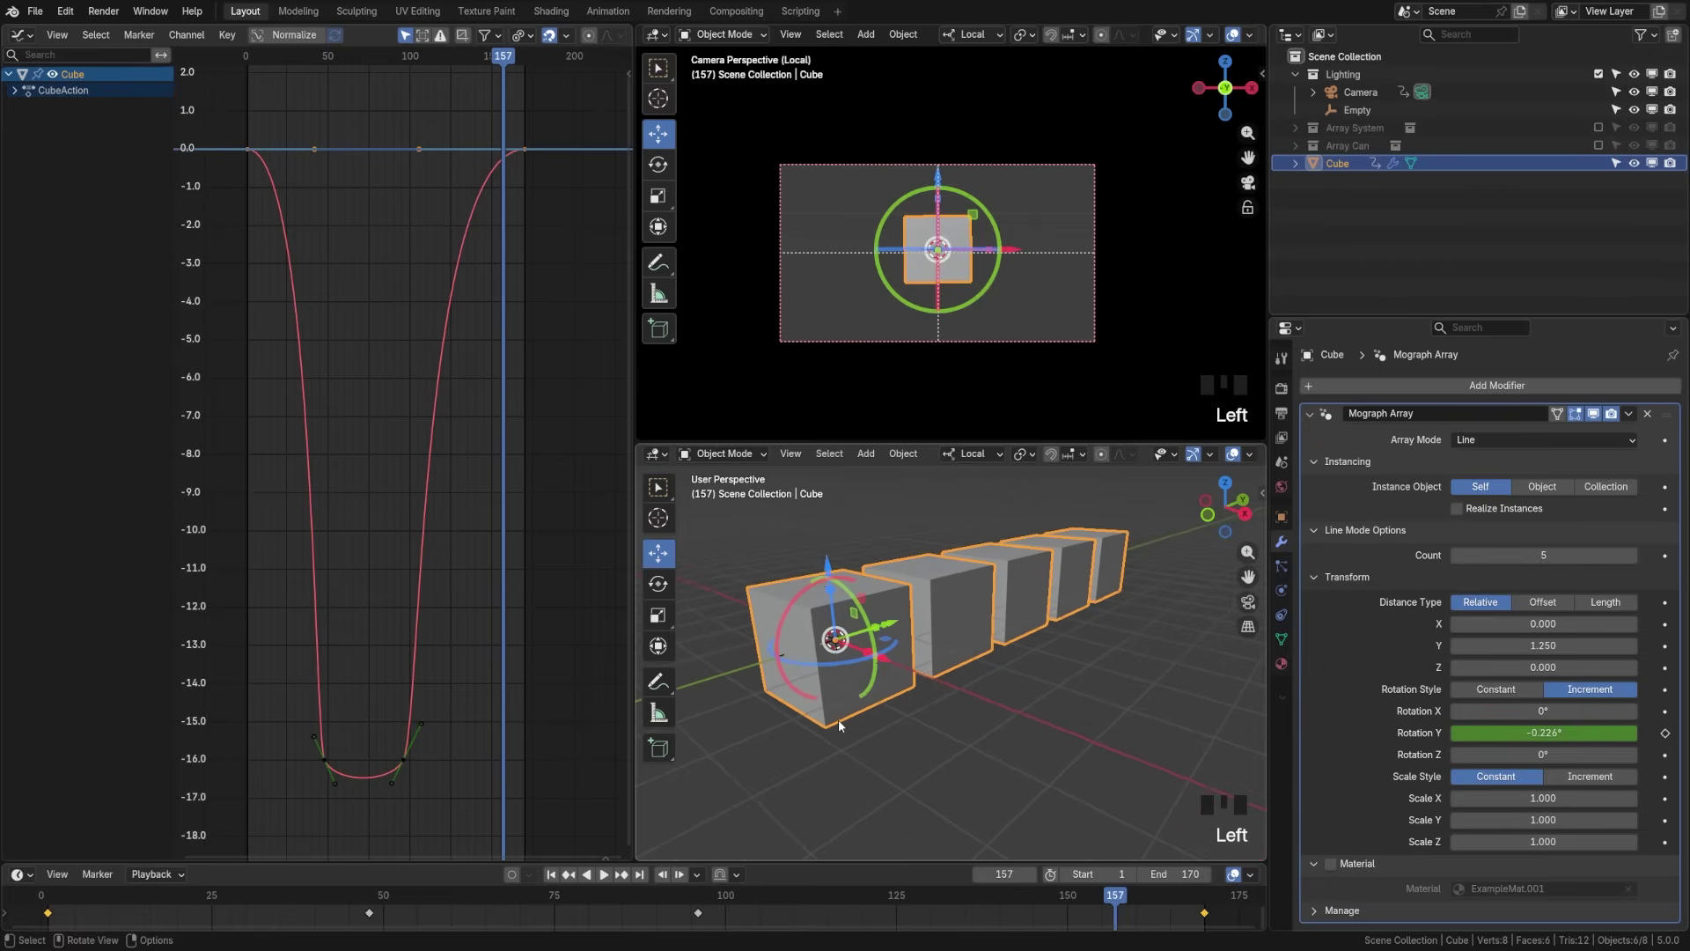
key(KP_1)
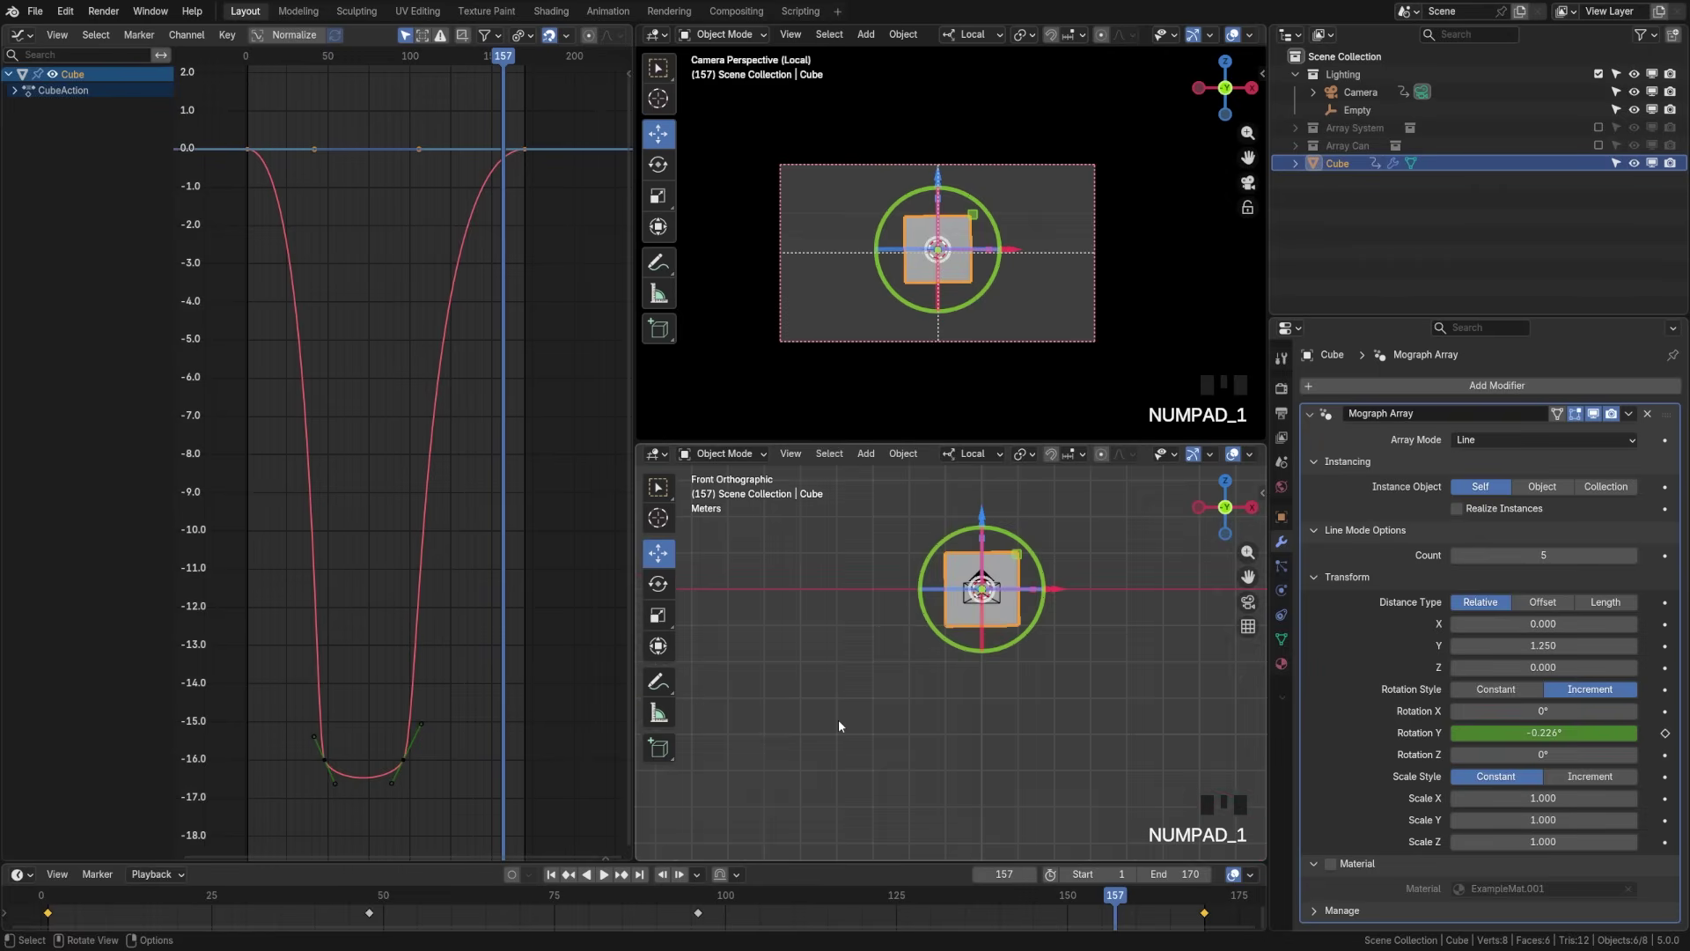
key(Tab)
click(1018, 682)
mouse_move(1019, 682)
shift+middle_down()
mouse_move(943, 662)
mouse_move(962, 677)
shift+middle_up()
scroll(954, 664, up, 2)
key(z)
key(z)
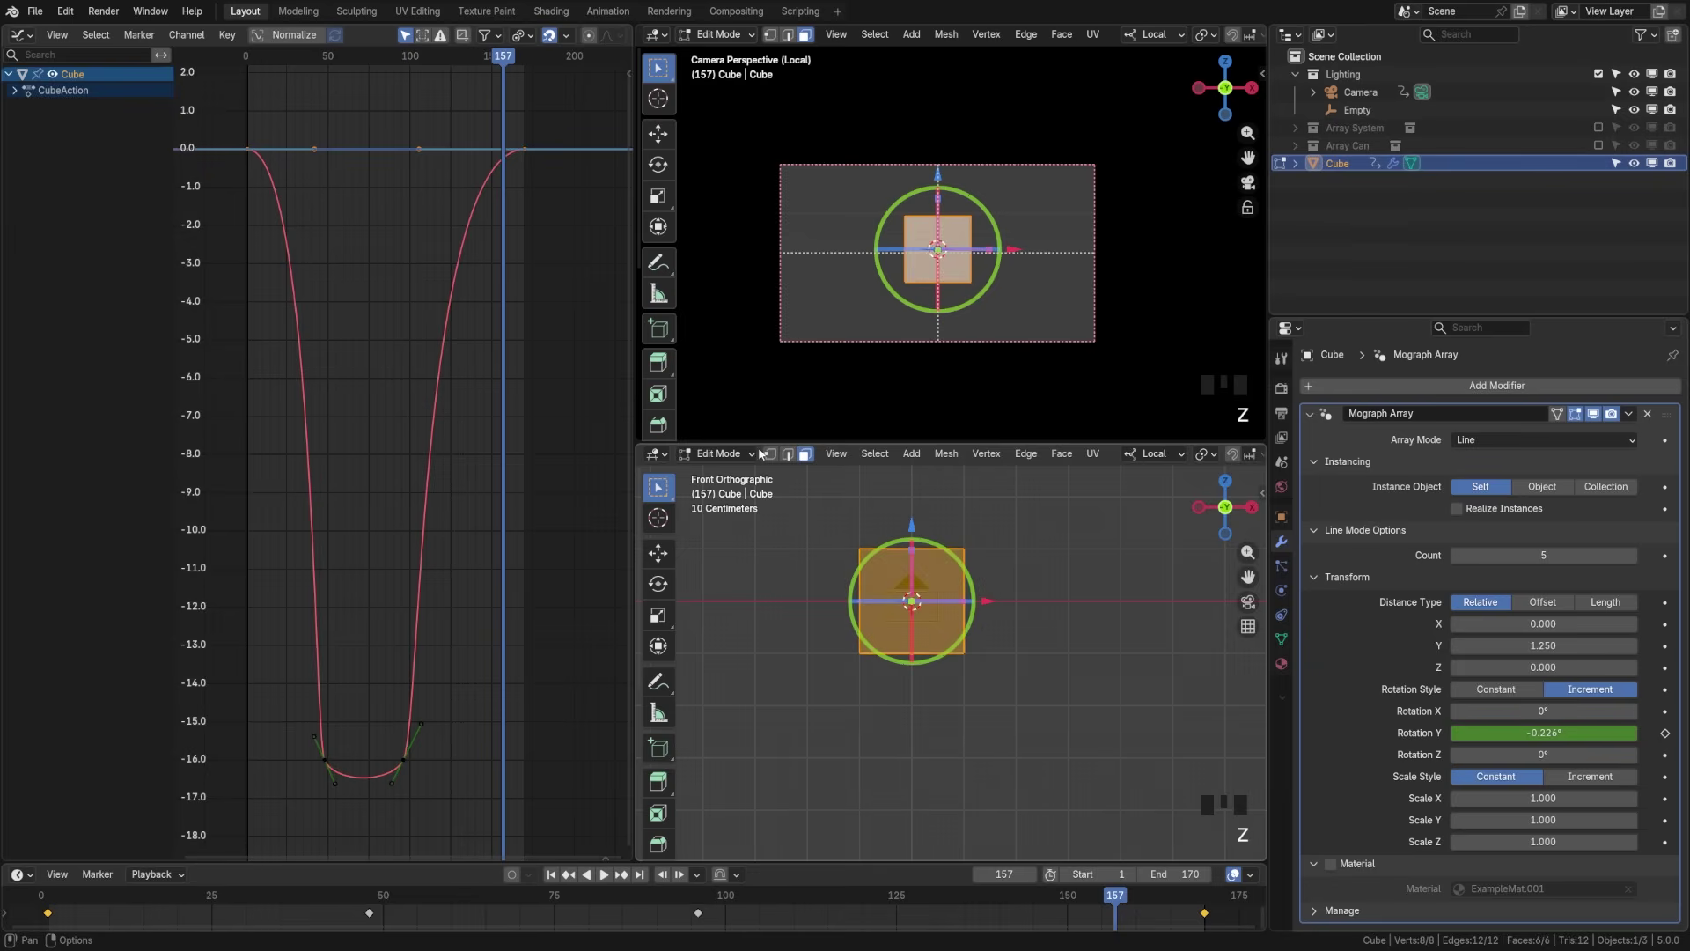
click(768, 453)
click(795, 653)
drag(782, 704, 1083, 625)
key(g)
key(z)
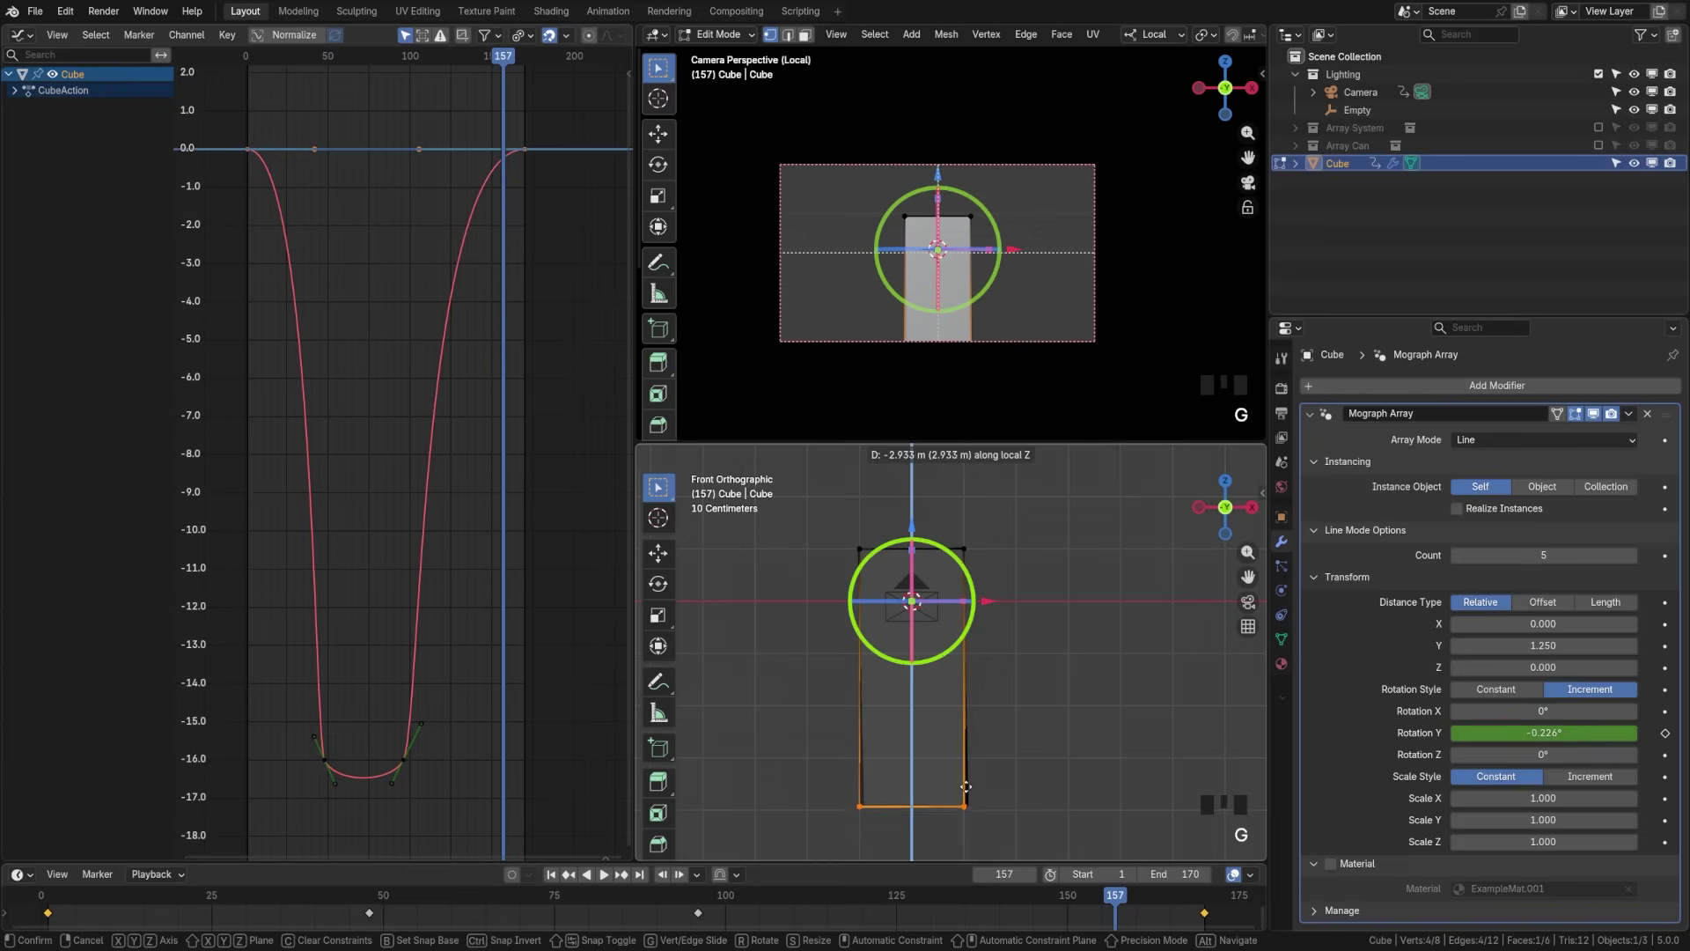
click(966, 786)
Step: Return to Object Mode, deselect the cube, and play the animation from frame 1
key(Tab)
click(837, 723)
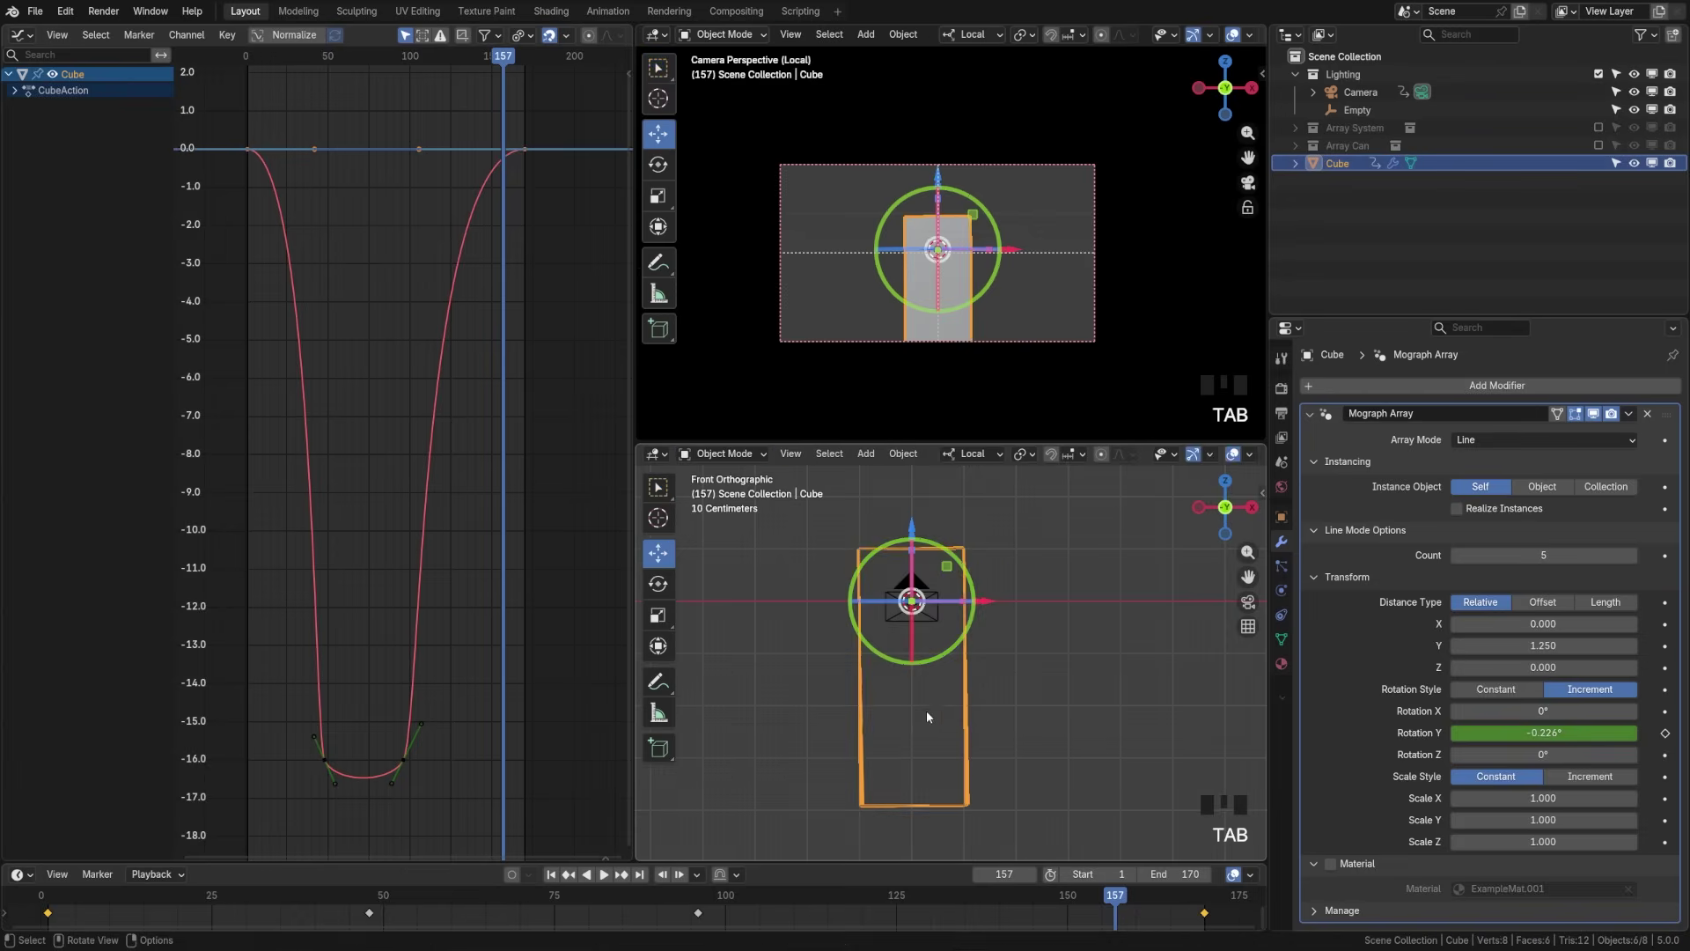
key(alt+a)
click(549, 874)
click(603, 874)
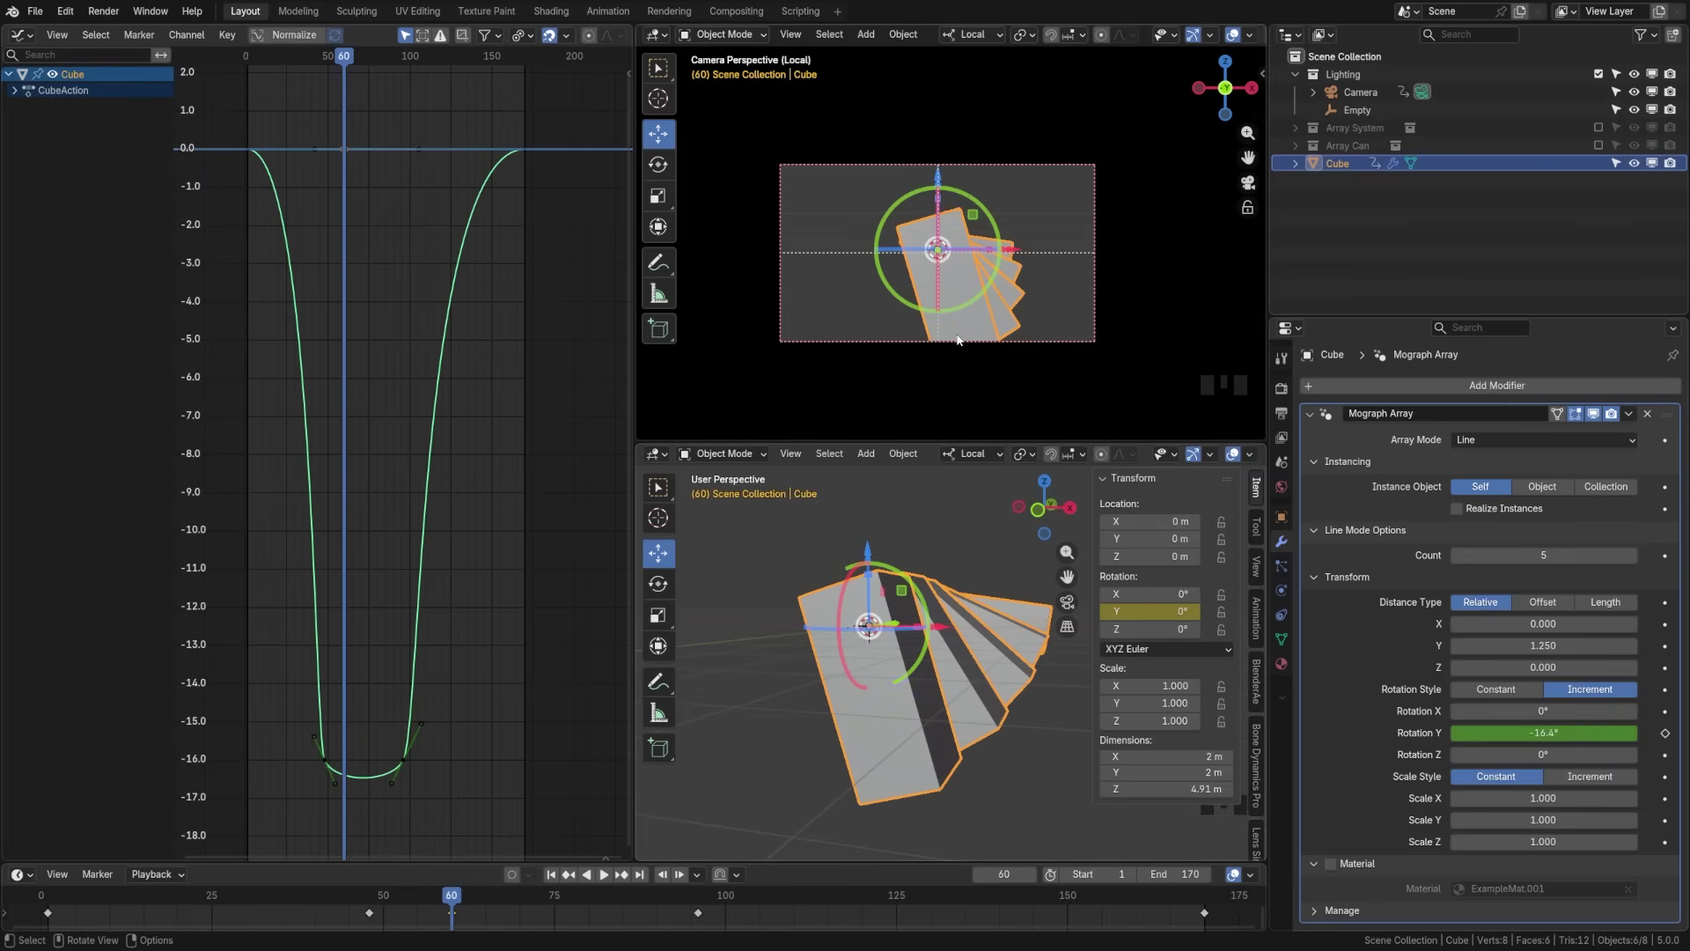
Step: At frame 96, set the cube's Y rotation to -10° and insert a single keyframe on it
key(r)
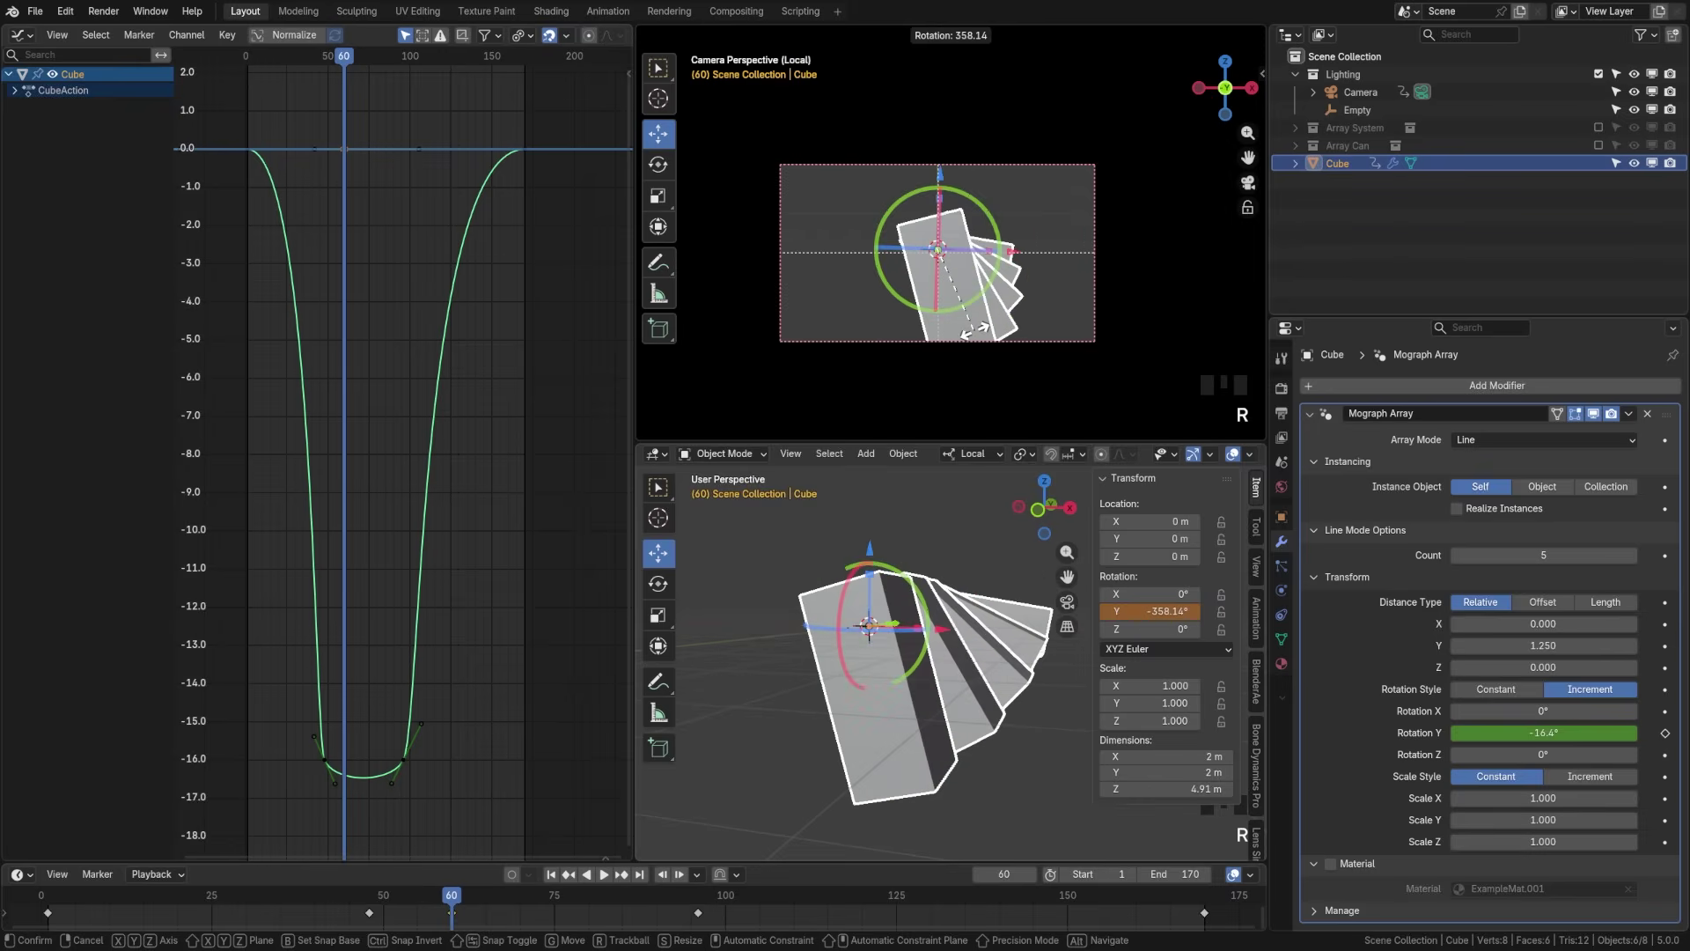
key(Escape)
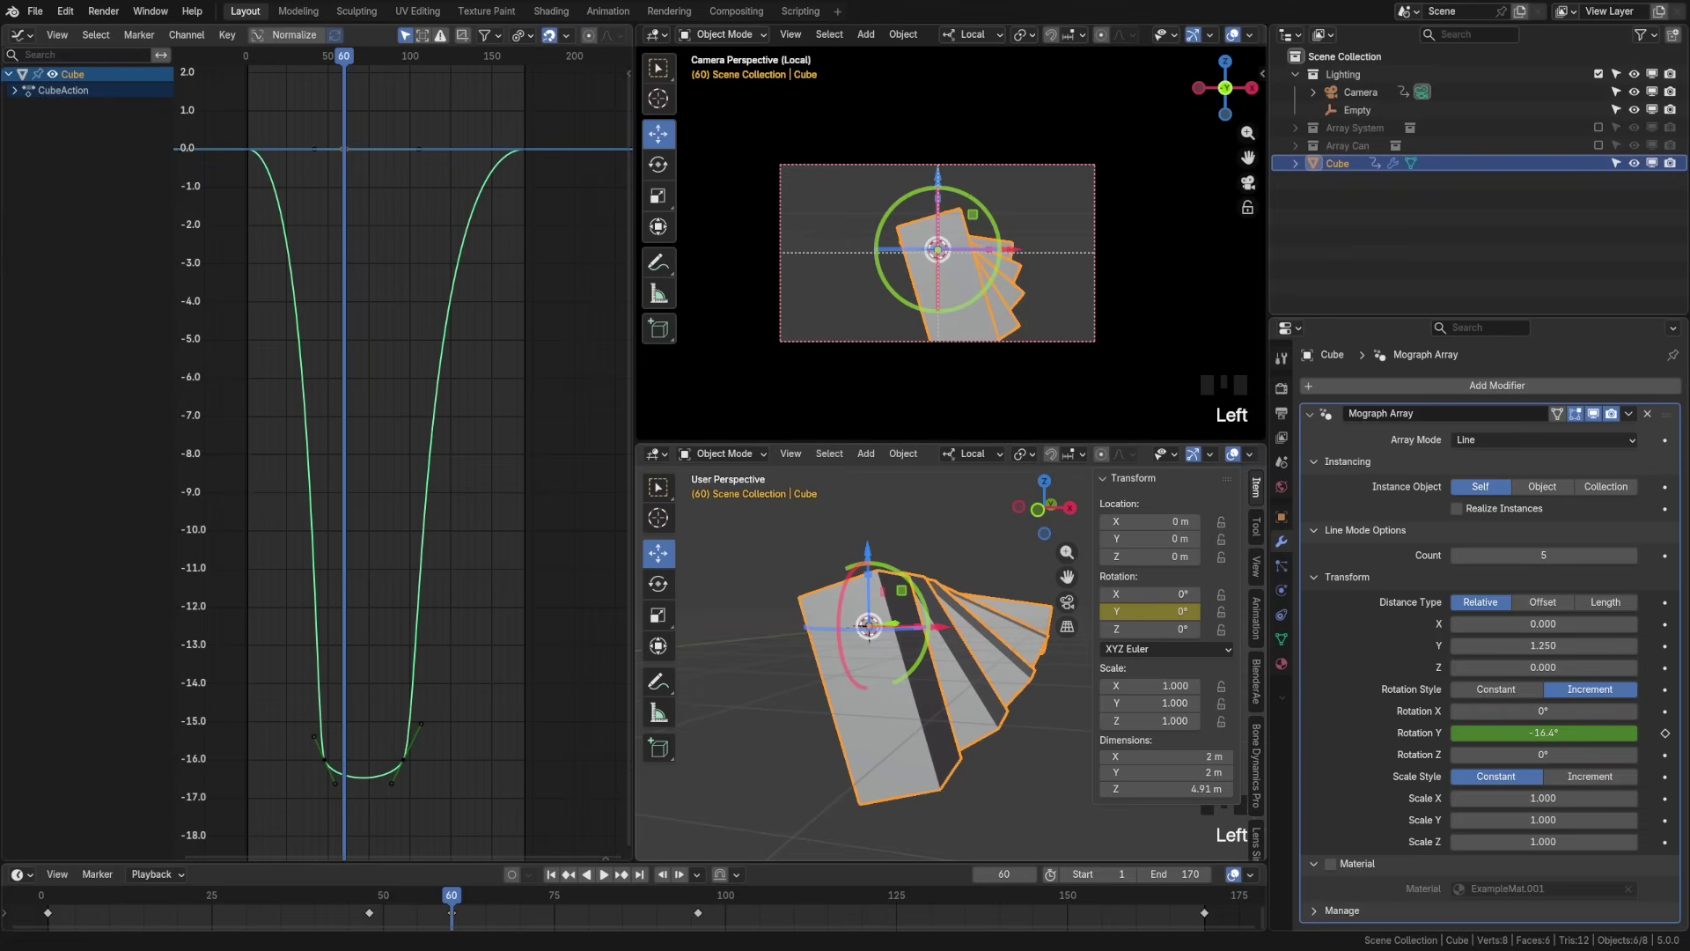
drag(452, 916, 698, 918)
double_click(1175, 614)
click(1200, 607)
mouse_move(1200, 607)
mouse_down()
mouse_move(1164, 607)
mouse_move(1185, 614)
mouse_up()
click(1185, 614)
text(-10)
click(1186, 613)
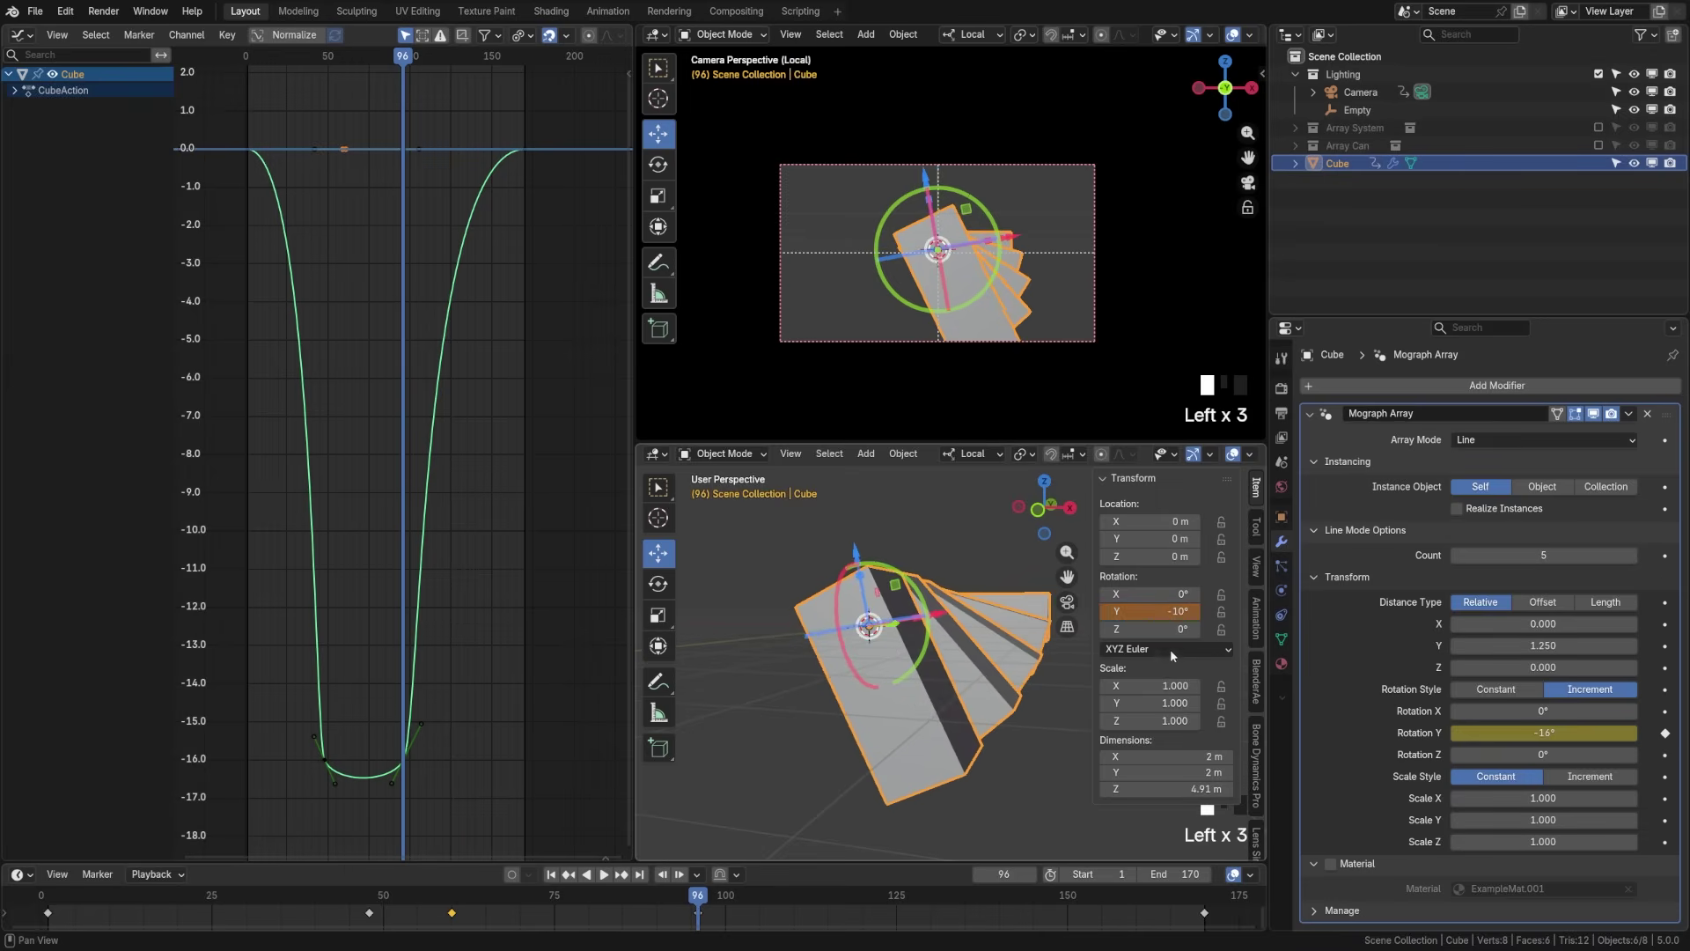
right_click(1175, 603)
click(1076, 546)
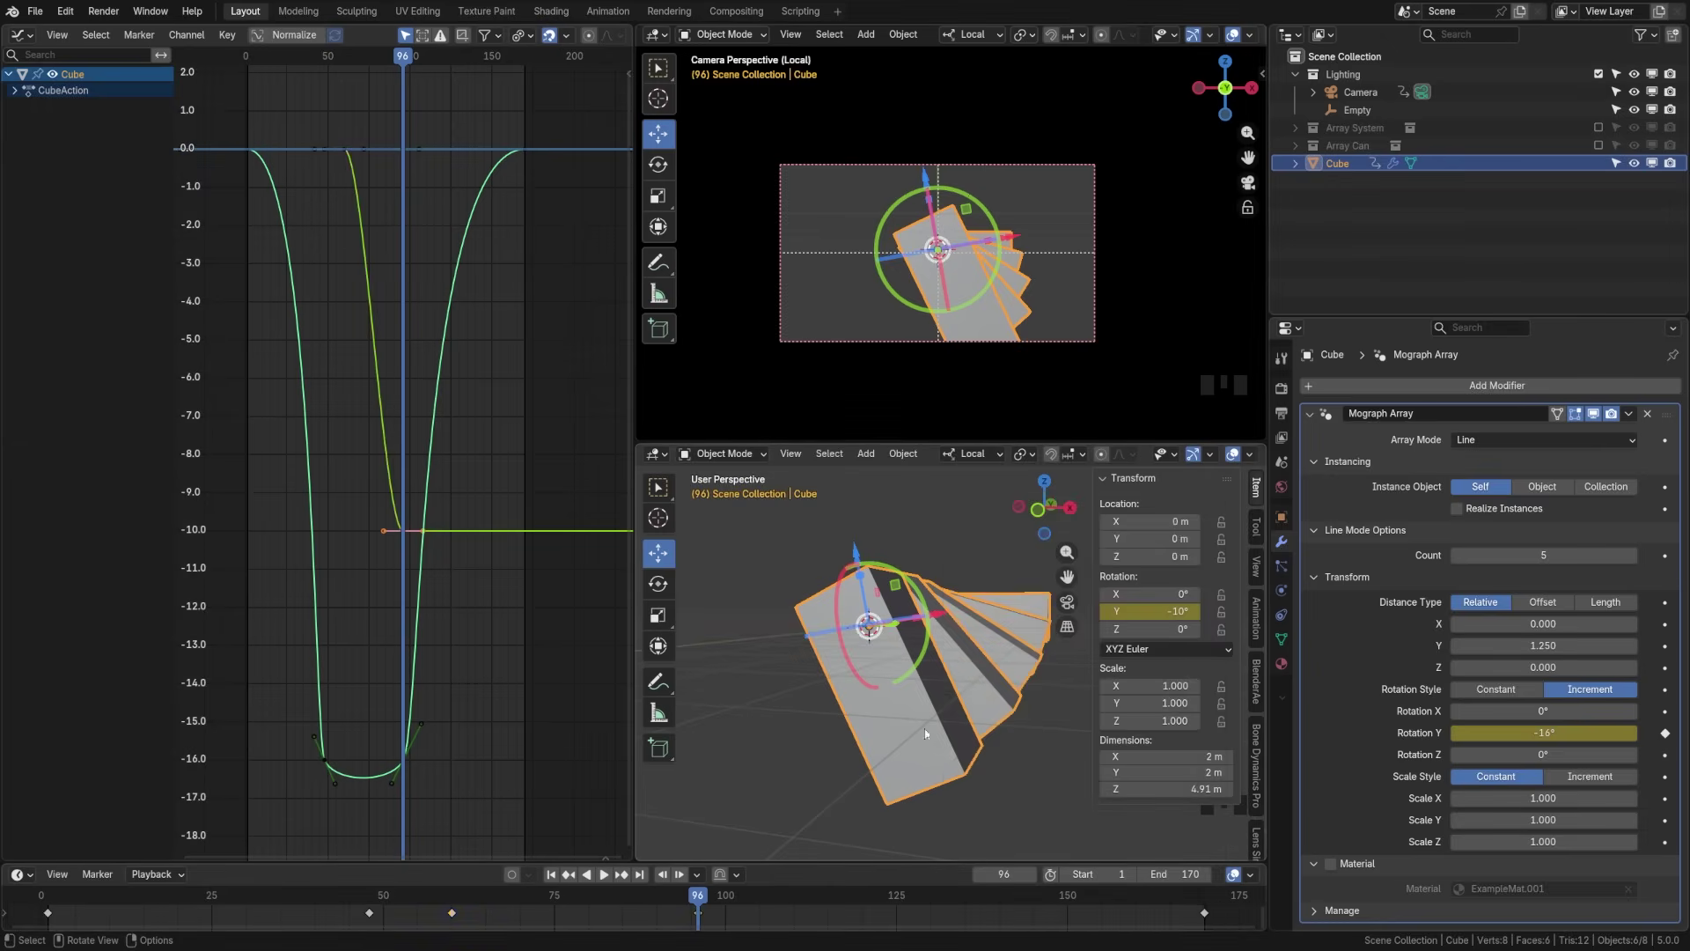
Step: At frame 144, set the cube's Y rotation to 360° and keyframe it
drag(701, 894, 1028, 911)
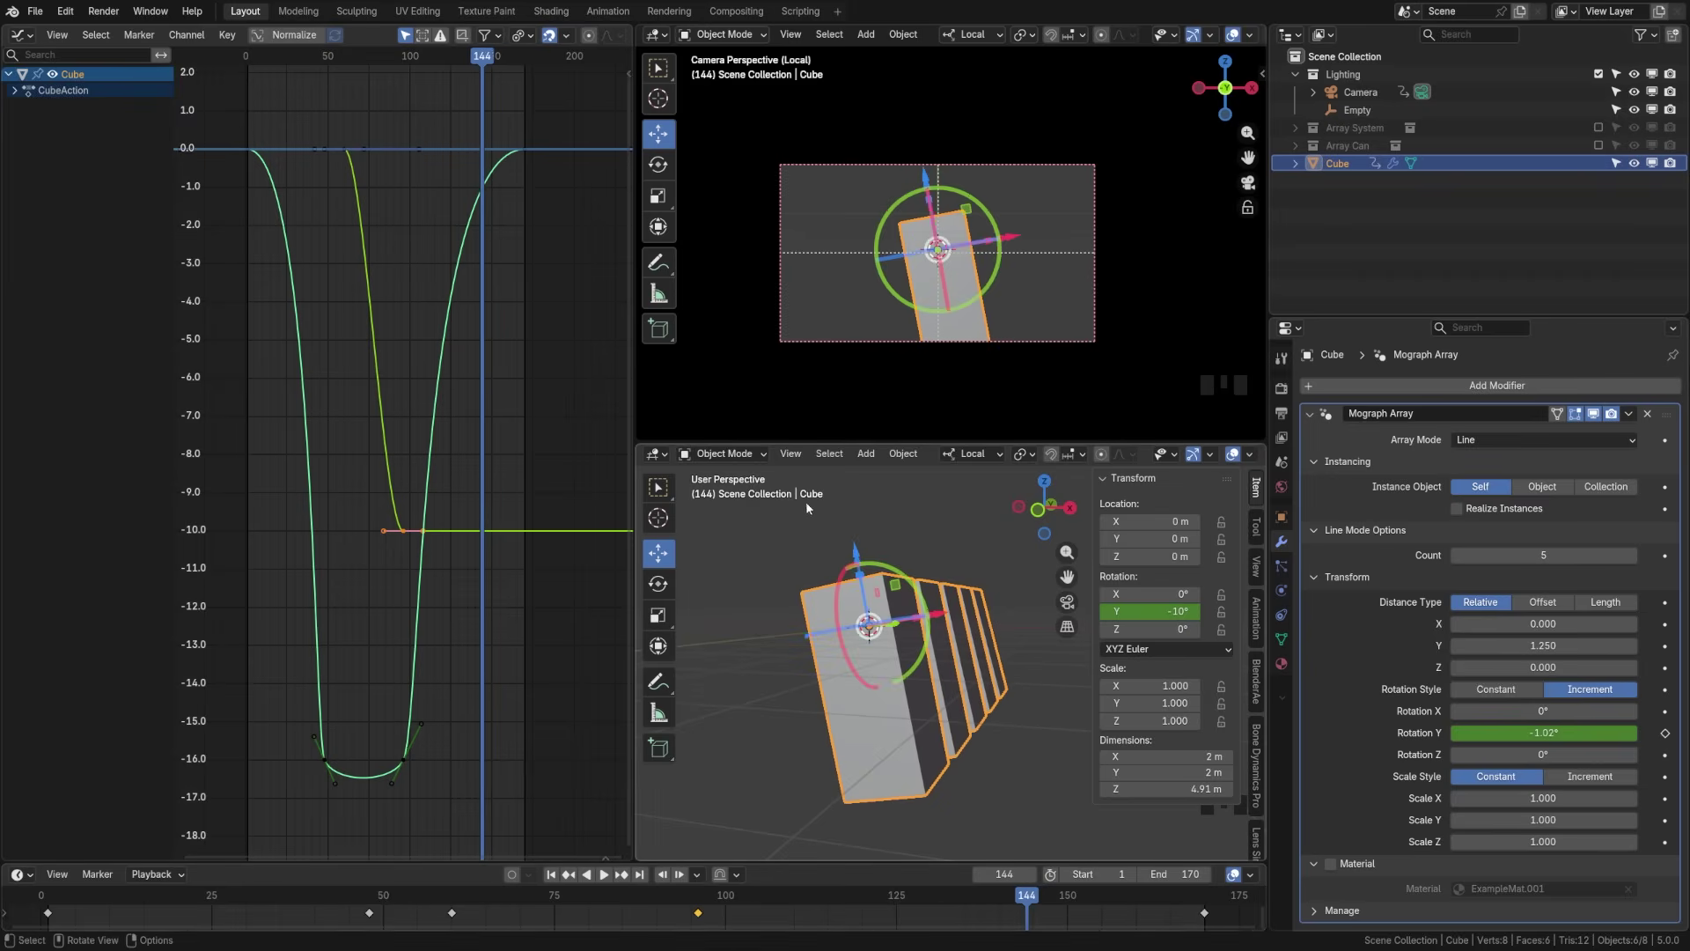
click(1150, 618)
text(360)
key(Return)
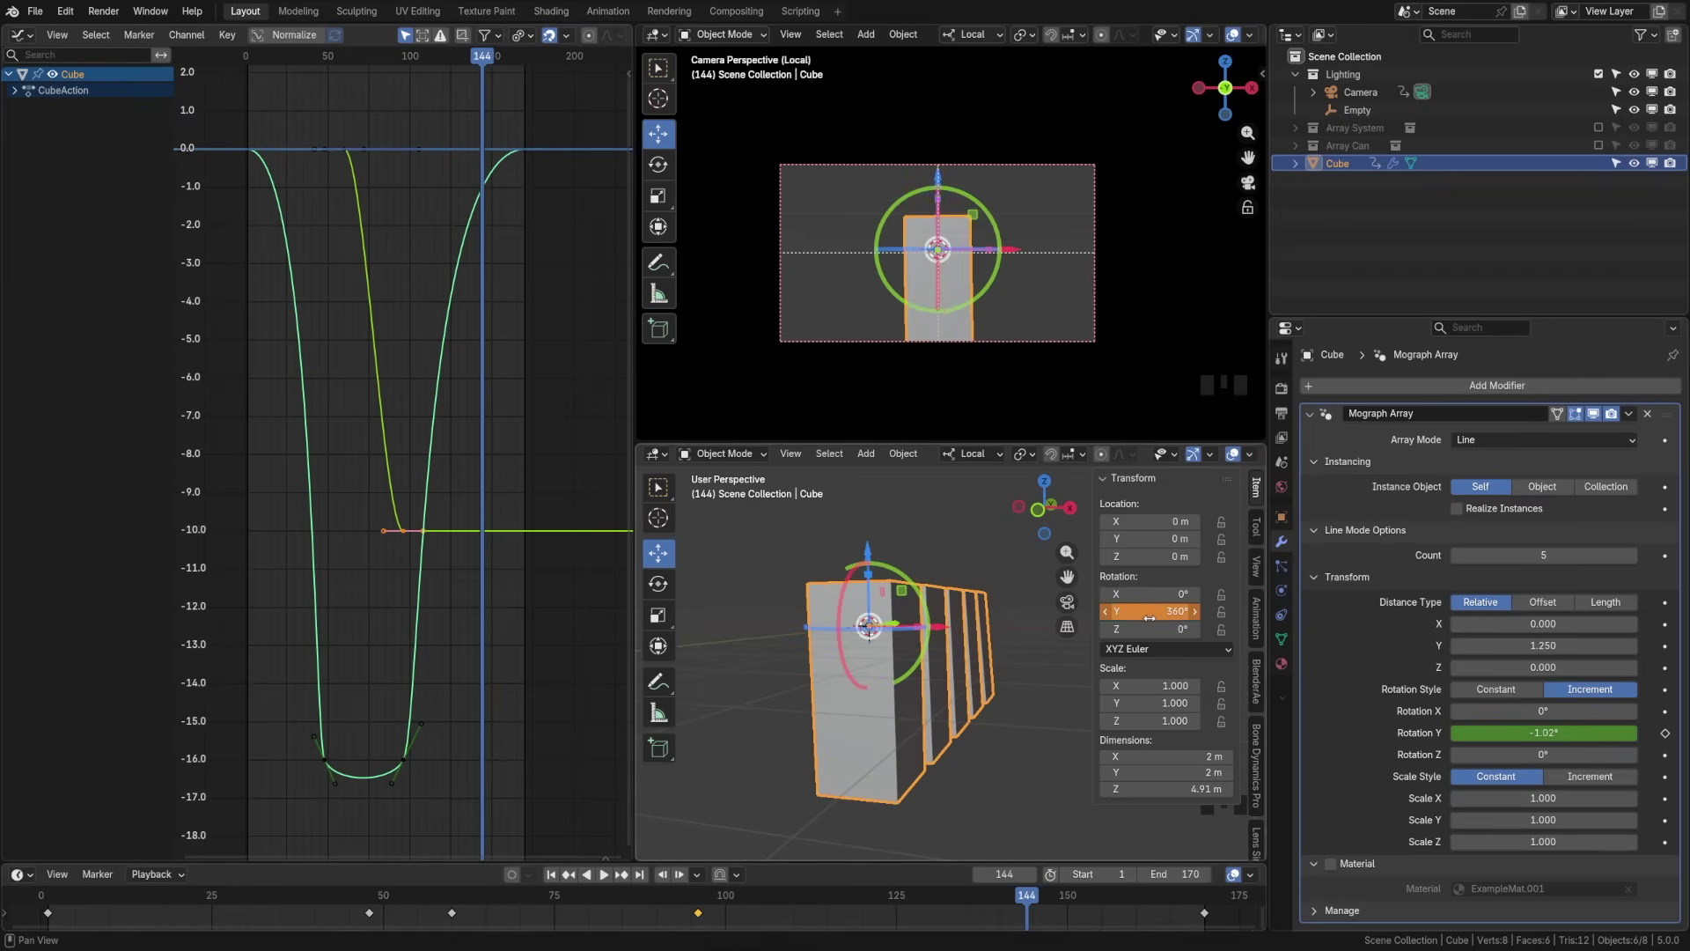
right_click(1149, 618)
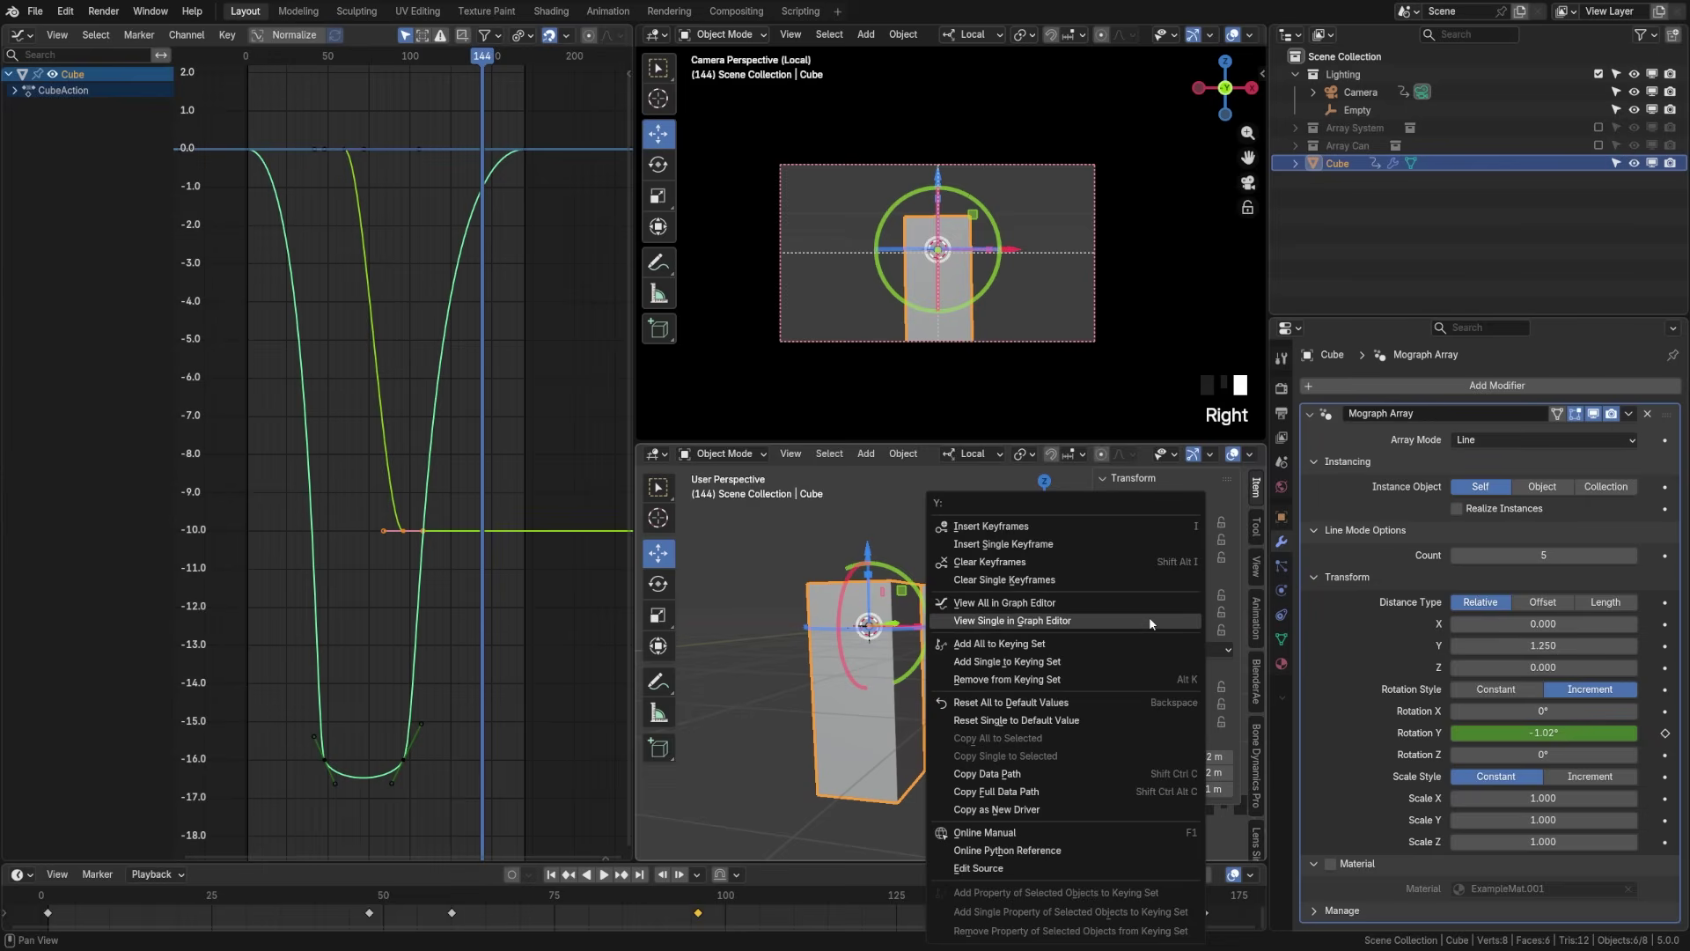
right_click(1102, 549)
Step: Expand Object Transforms in the Graph Editor and frame only the Y Euler Rotation curve
scroll(469, 266, down, 6)
click(469, 265)
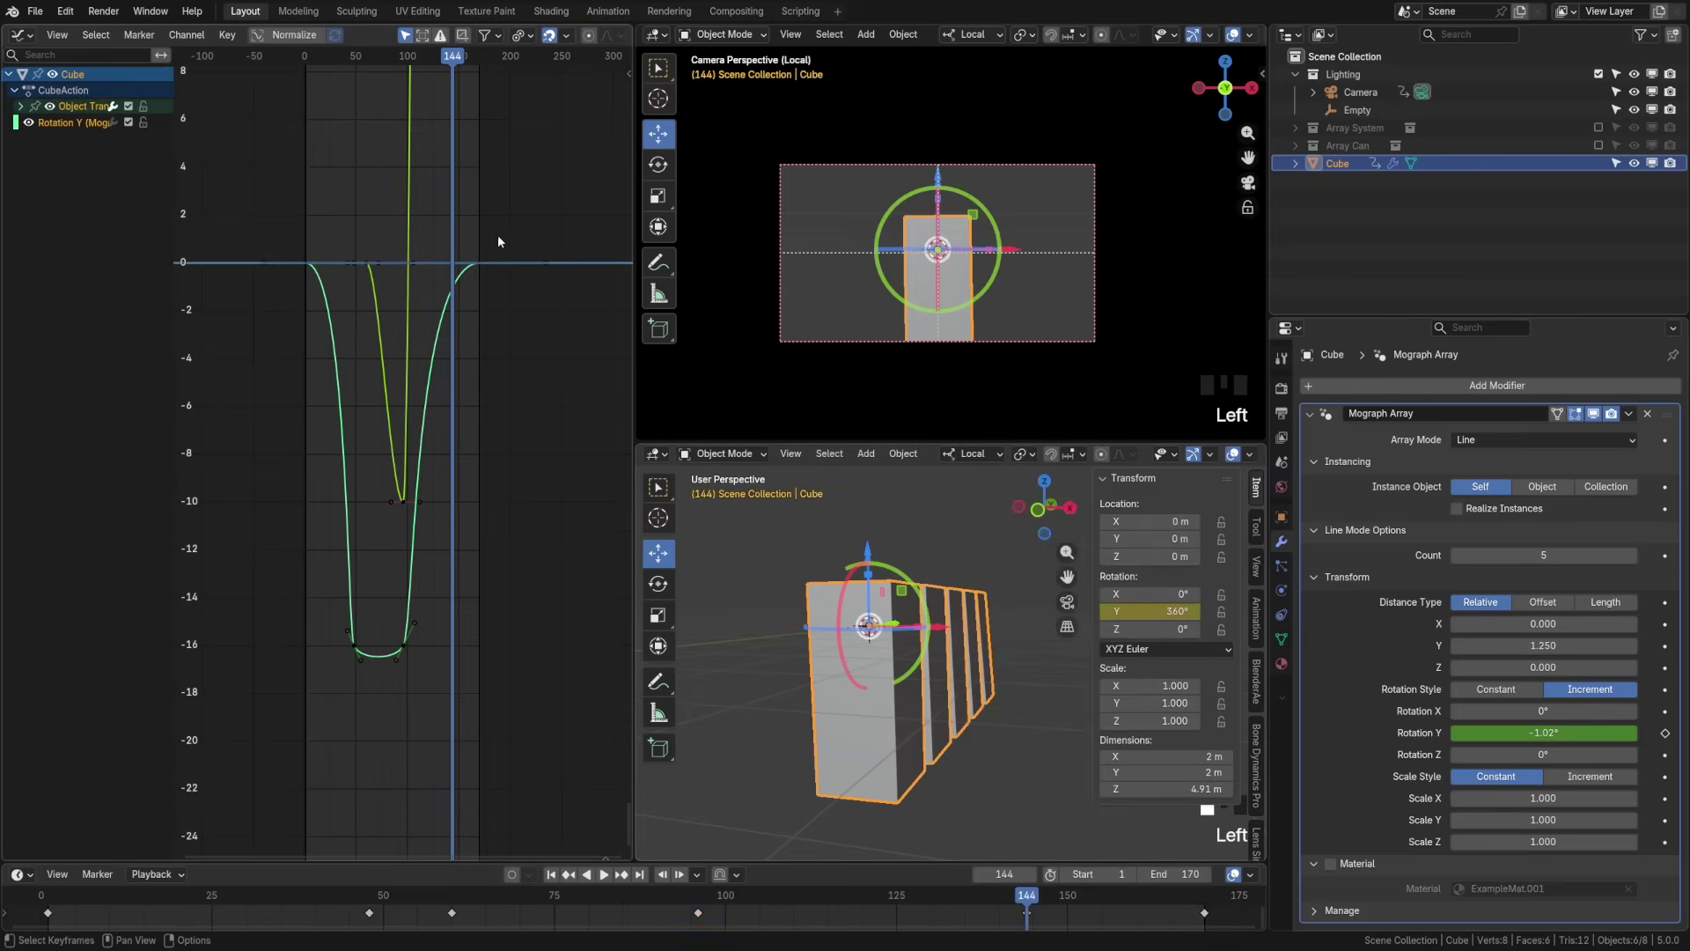
shift+middle_drag(456, 249, 426, 302)
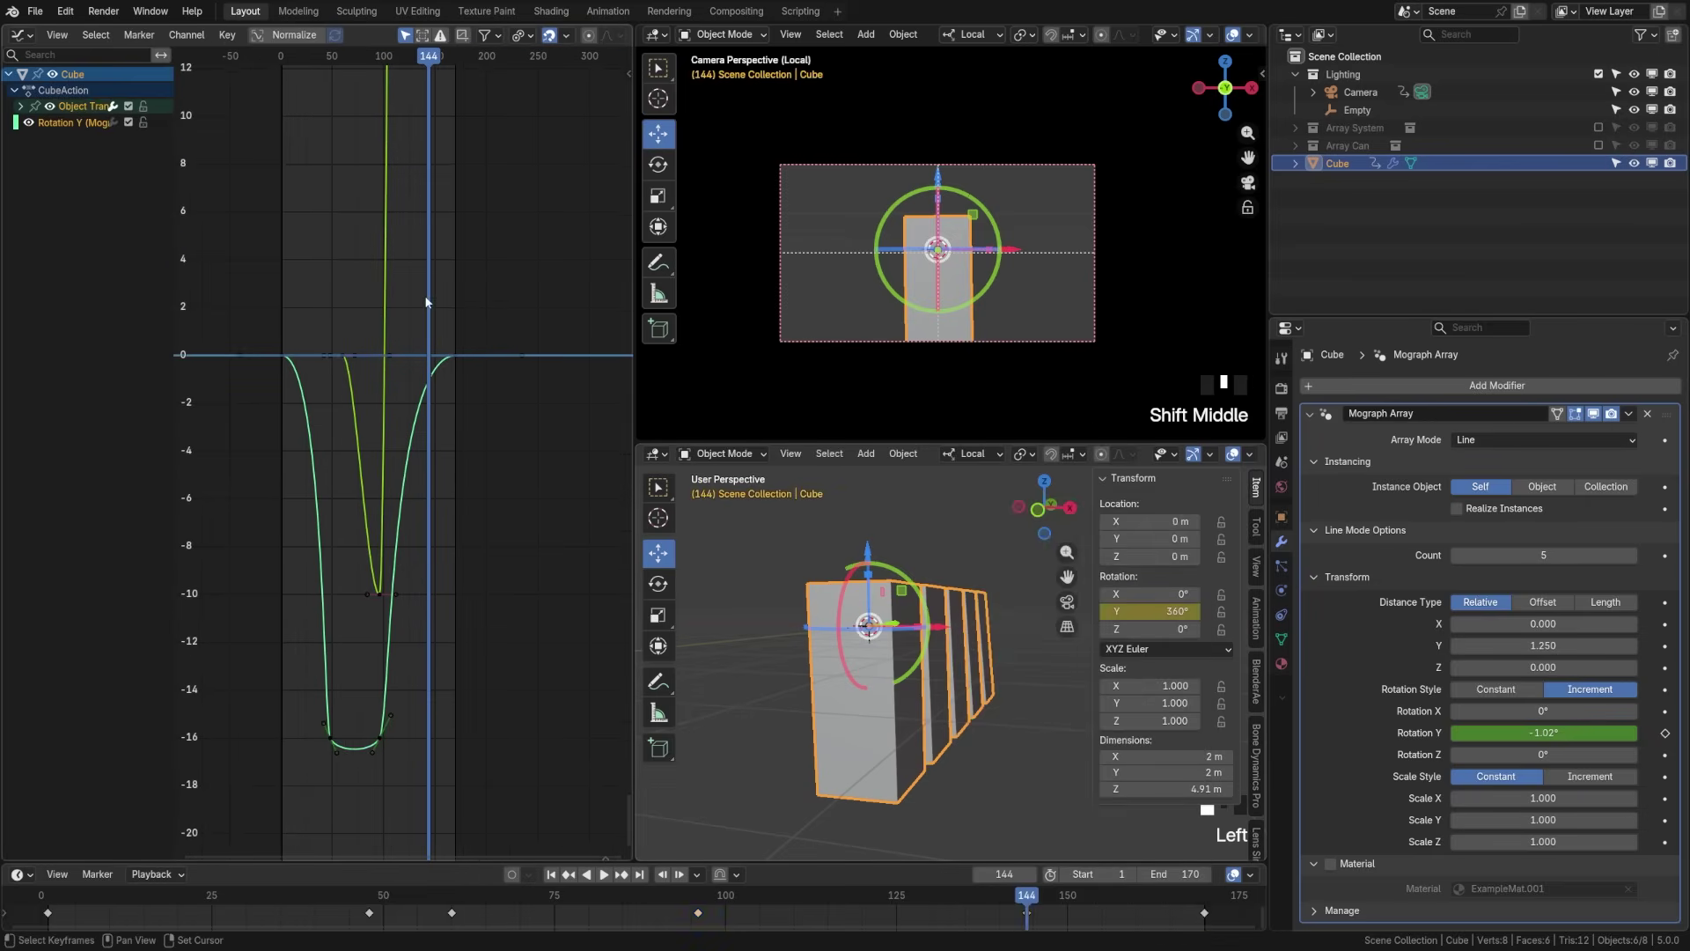
click(20, 106)
click(74, 119)
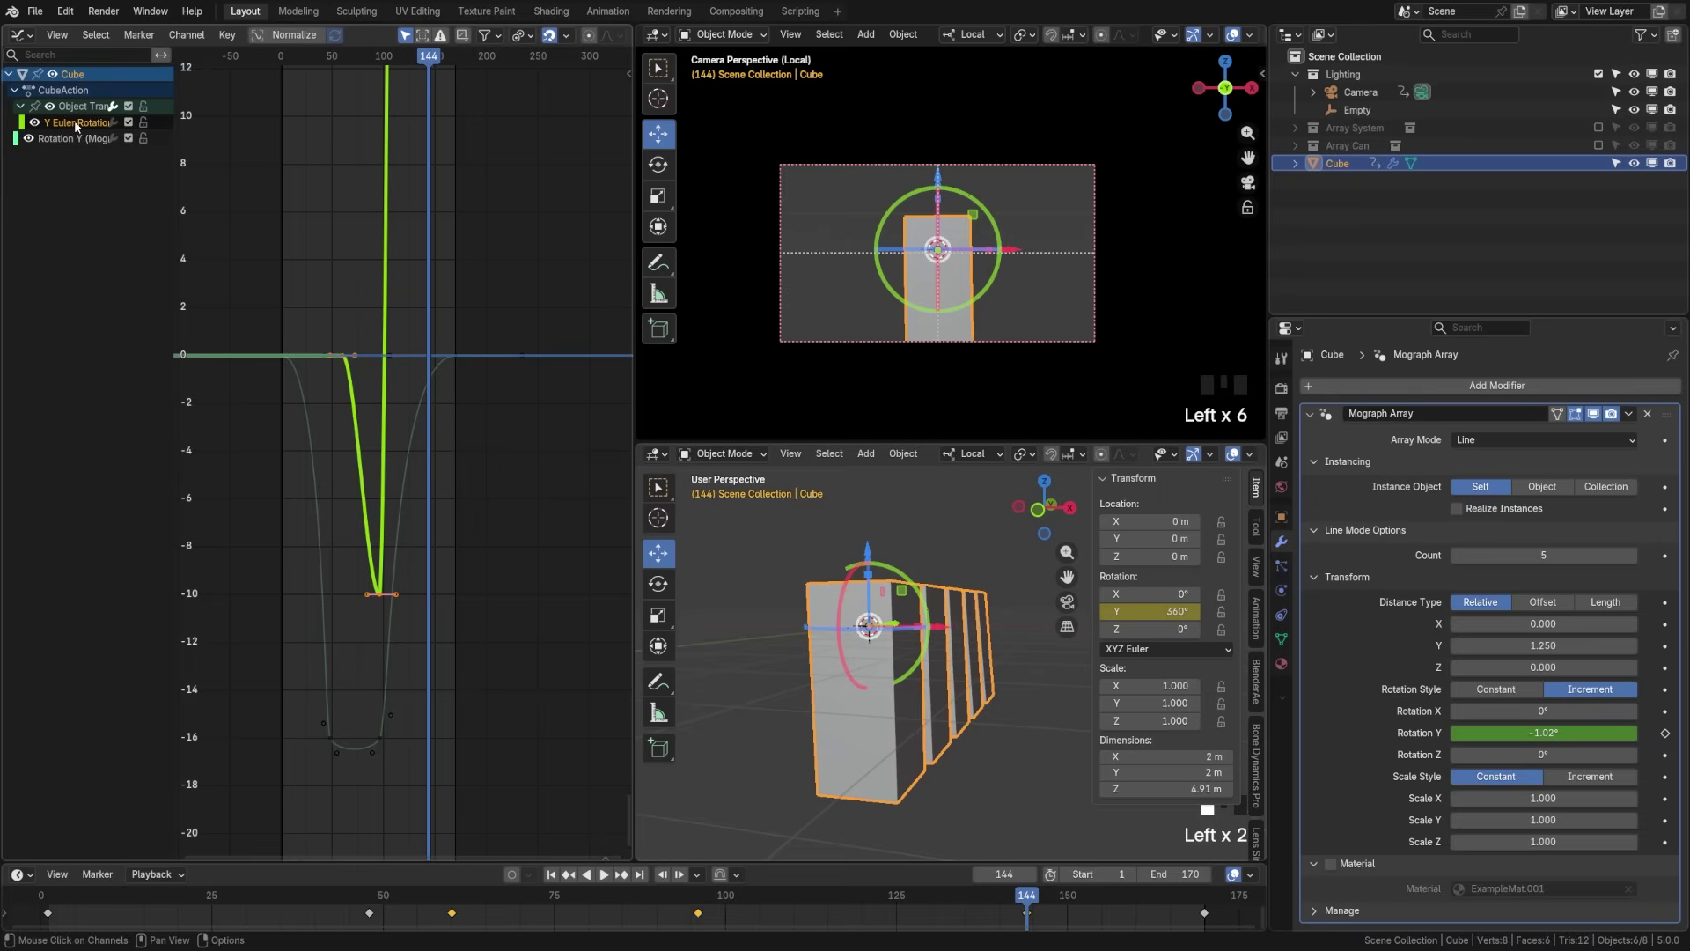
key(KP_Decimal)
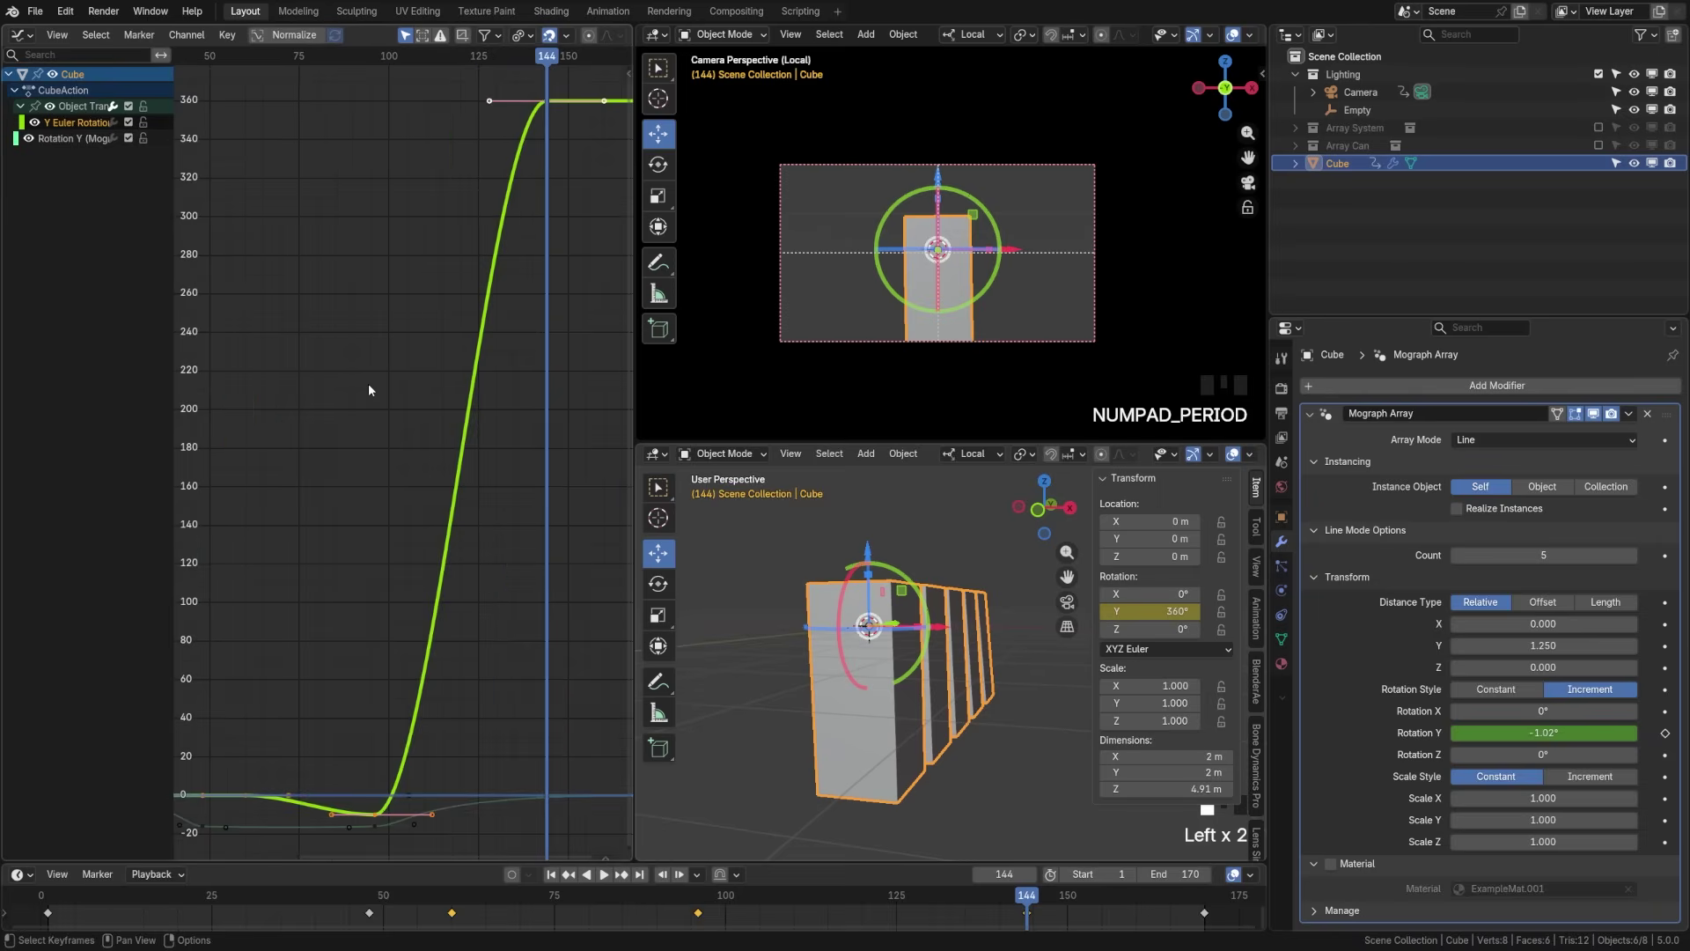
shift+middle_drag(472, 445, 439, 307)
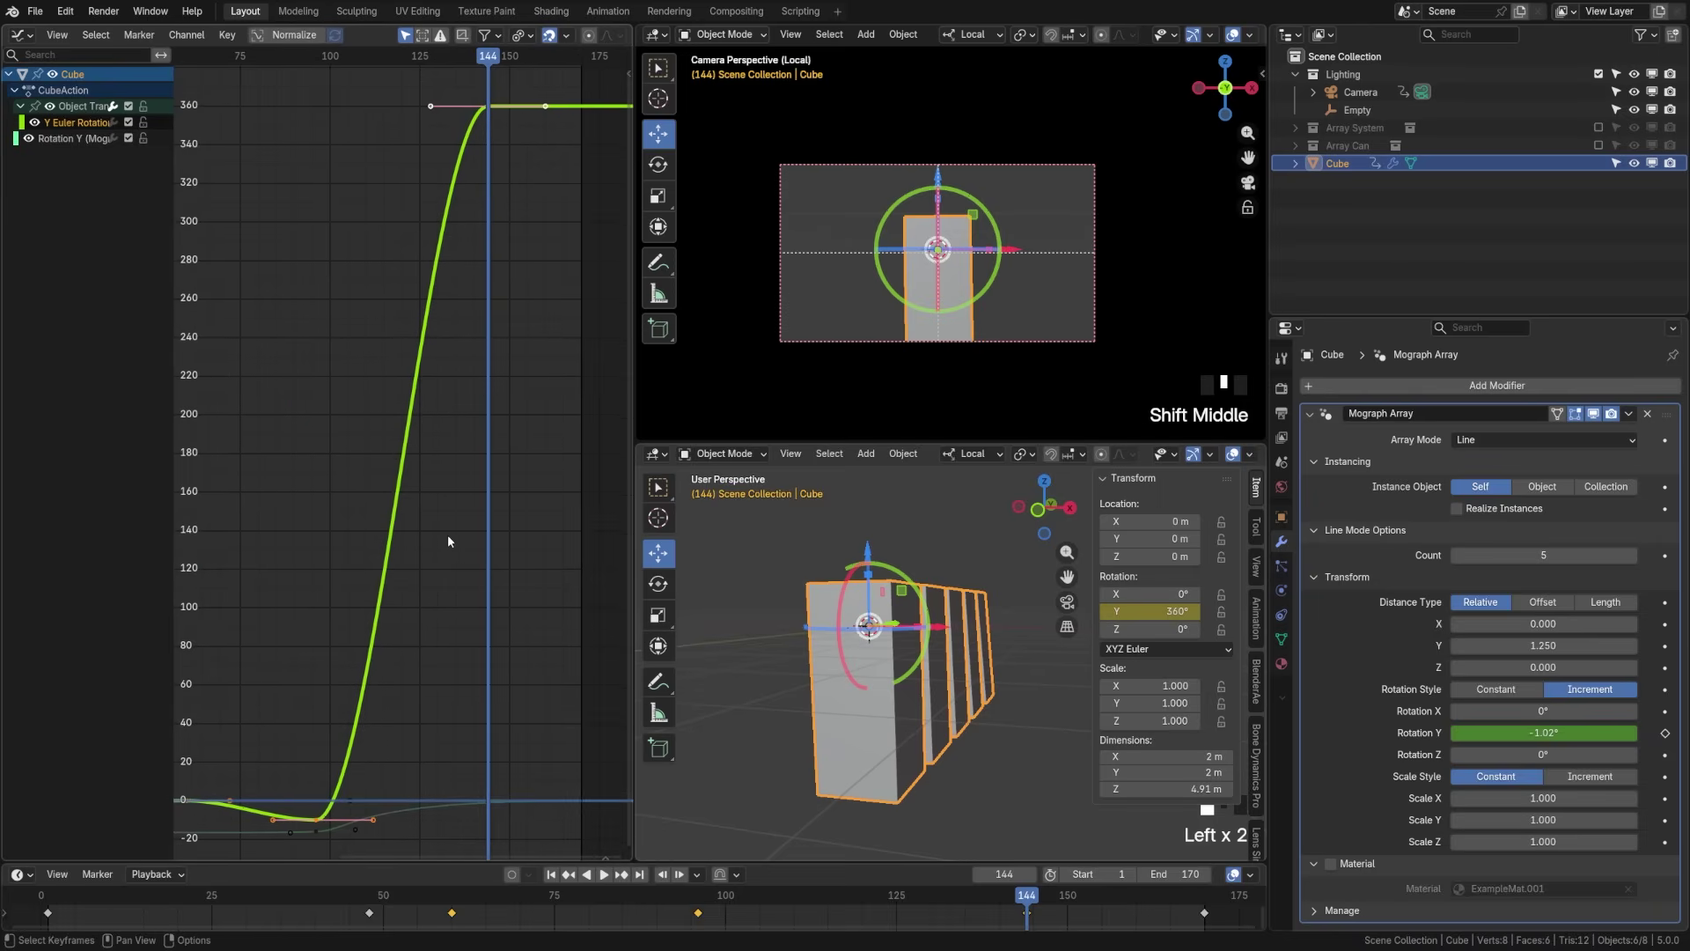
Step: Keyframe the 360° Y rotation again at the last frame, 170
drag(1041, 896, 1204, 900)
right_click(1195, 613)
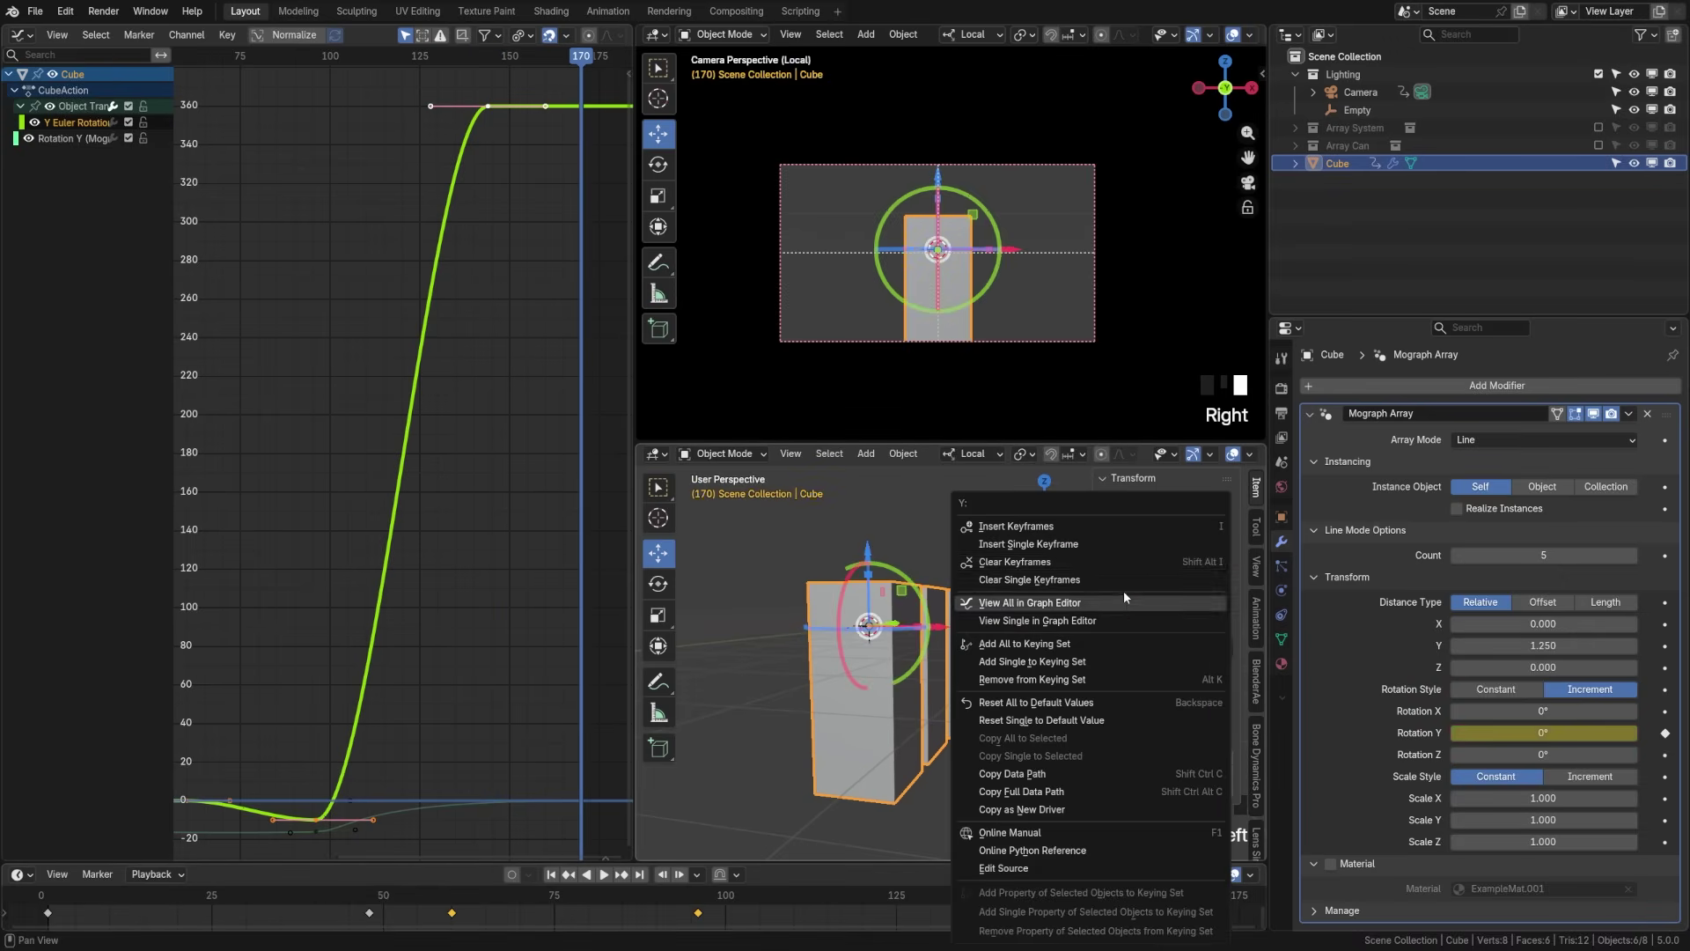
click(1111, 537)
mouse_move(1037, 902)
mouse_down()
mouse_move(1200, 899)
mouse_move(1026, 900)
mouse_up()
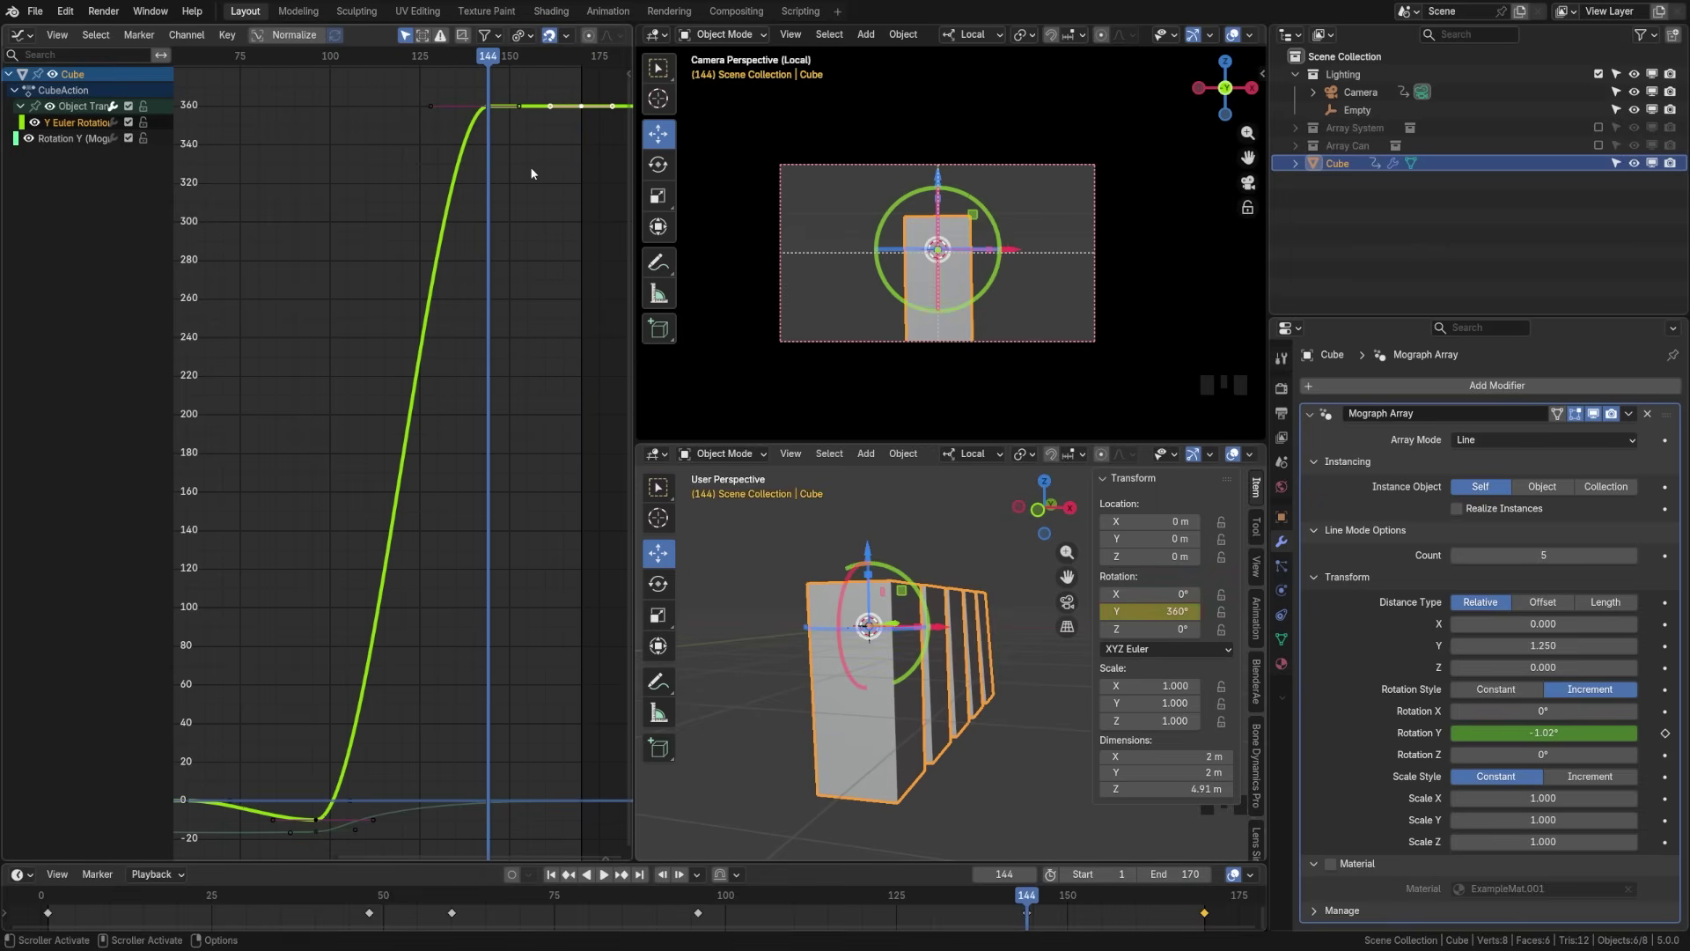
Step: Raise the frame-144 Y rotation key to about 369° so the spin overshoots
shift+middle_drag(531, 173, 509, 404)
scroll(508, 354, up, 8)
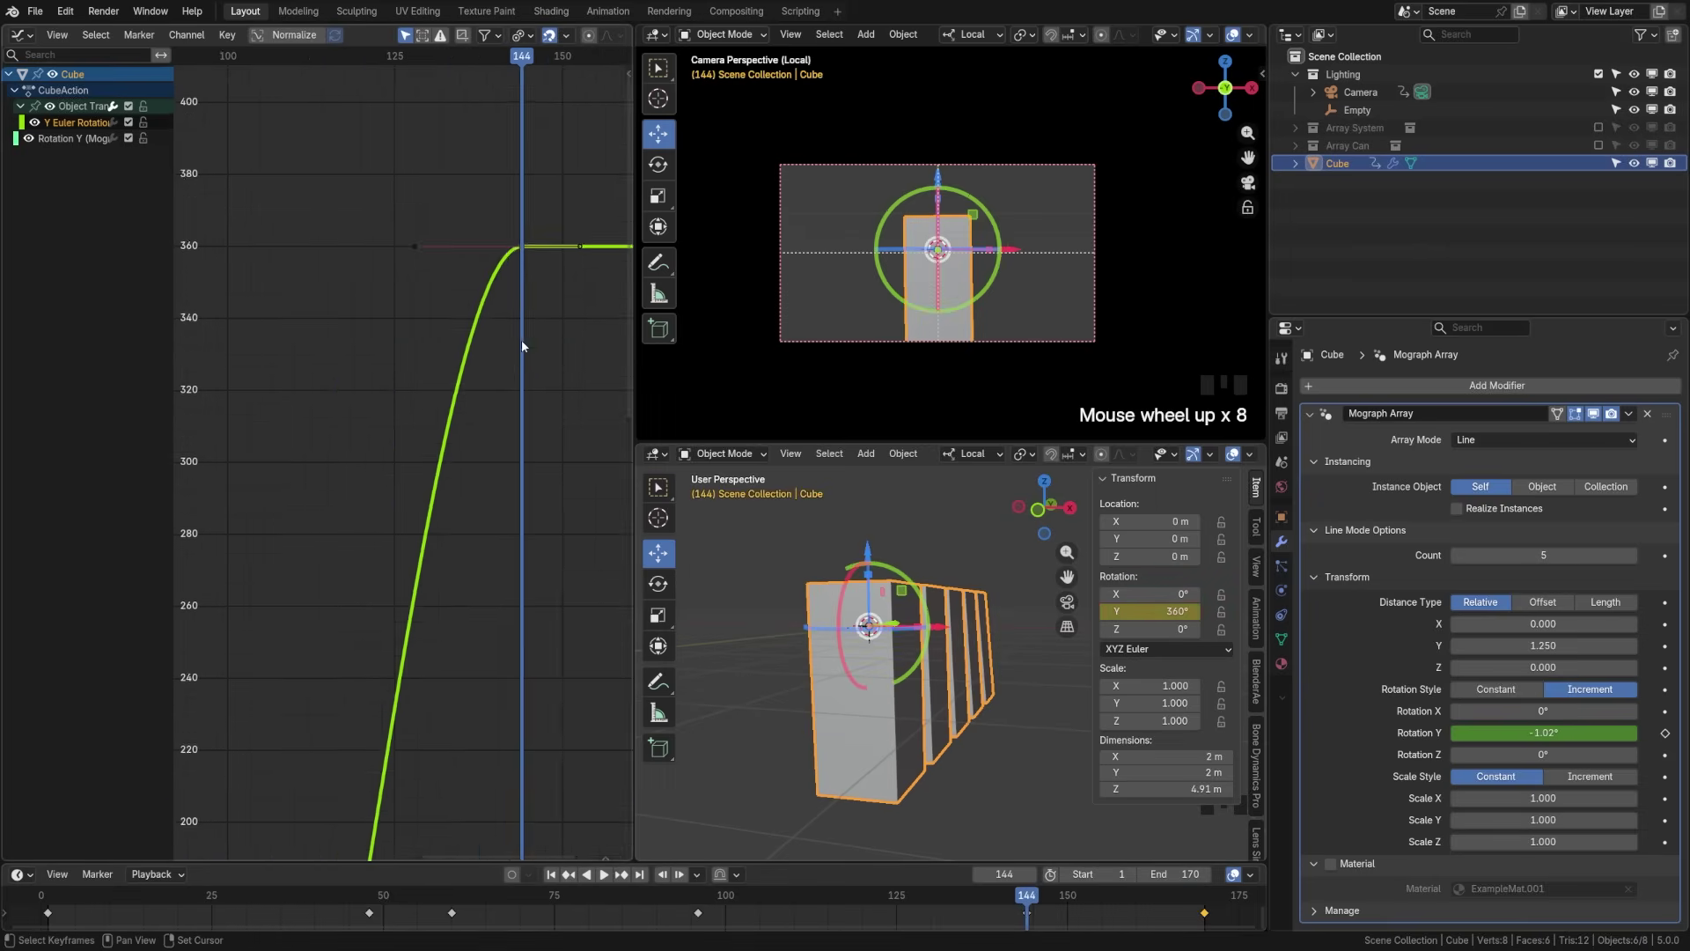
shift+middle_drag(516, 346, 371, 395)
click(418, 449)
key(g)
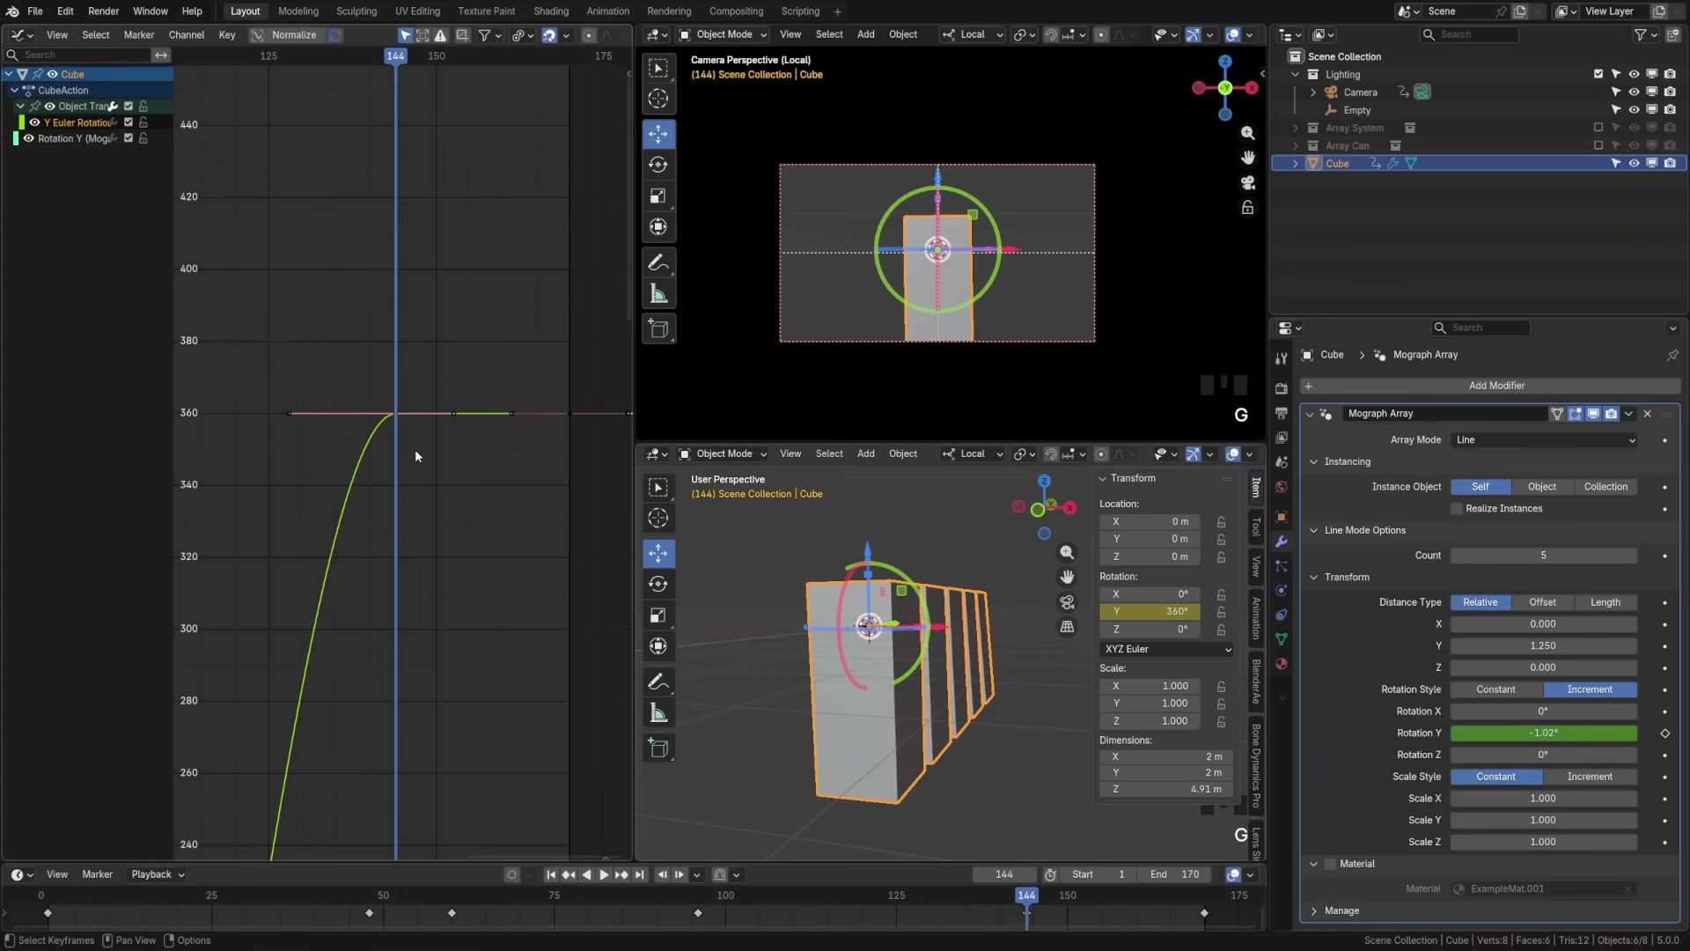
key(g)
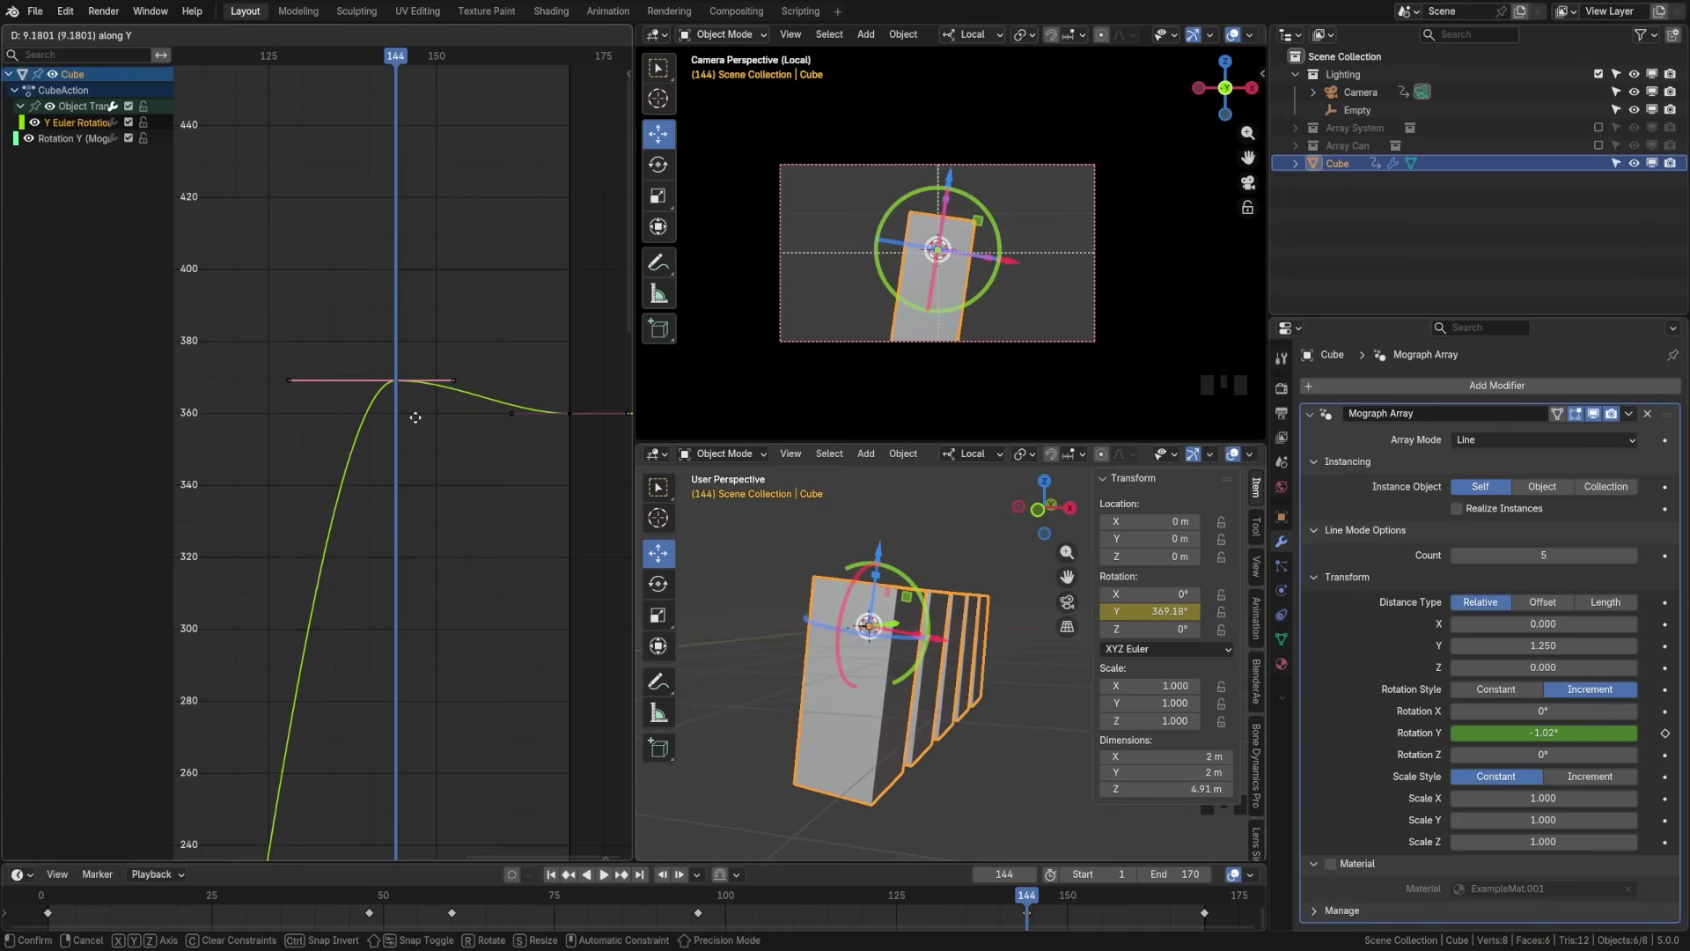
click(419, 423)
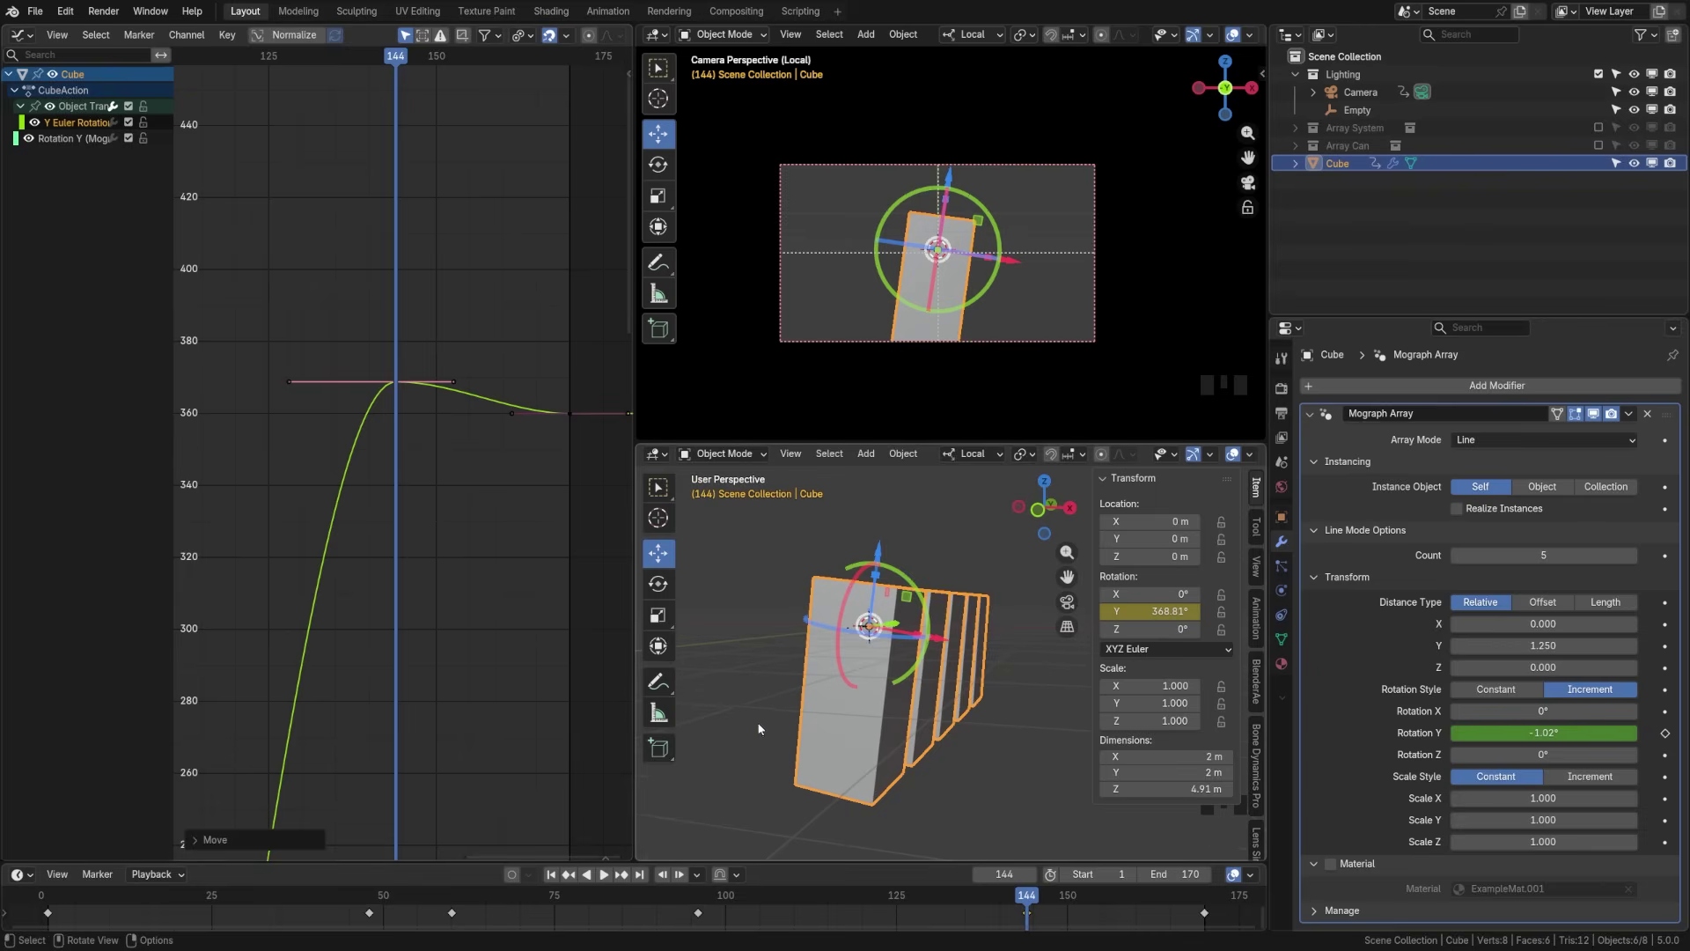
scroll(889, 669, down, 2)
Step: Play the twirl from frame 1, then reselect the cube and save the file
key(alt+a)
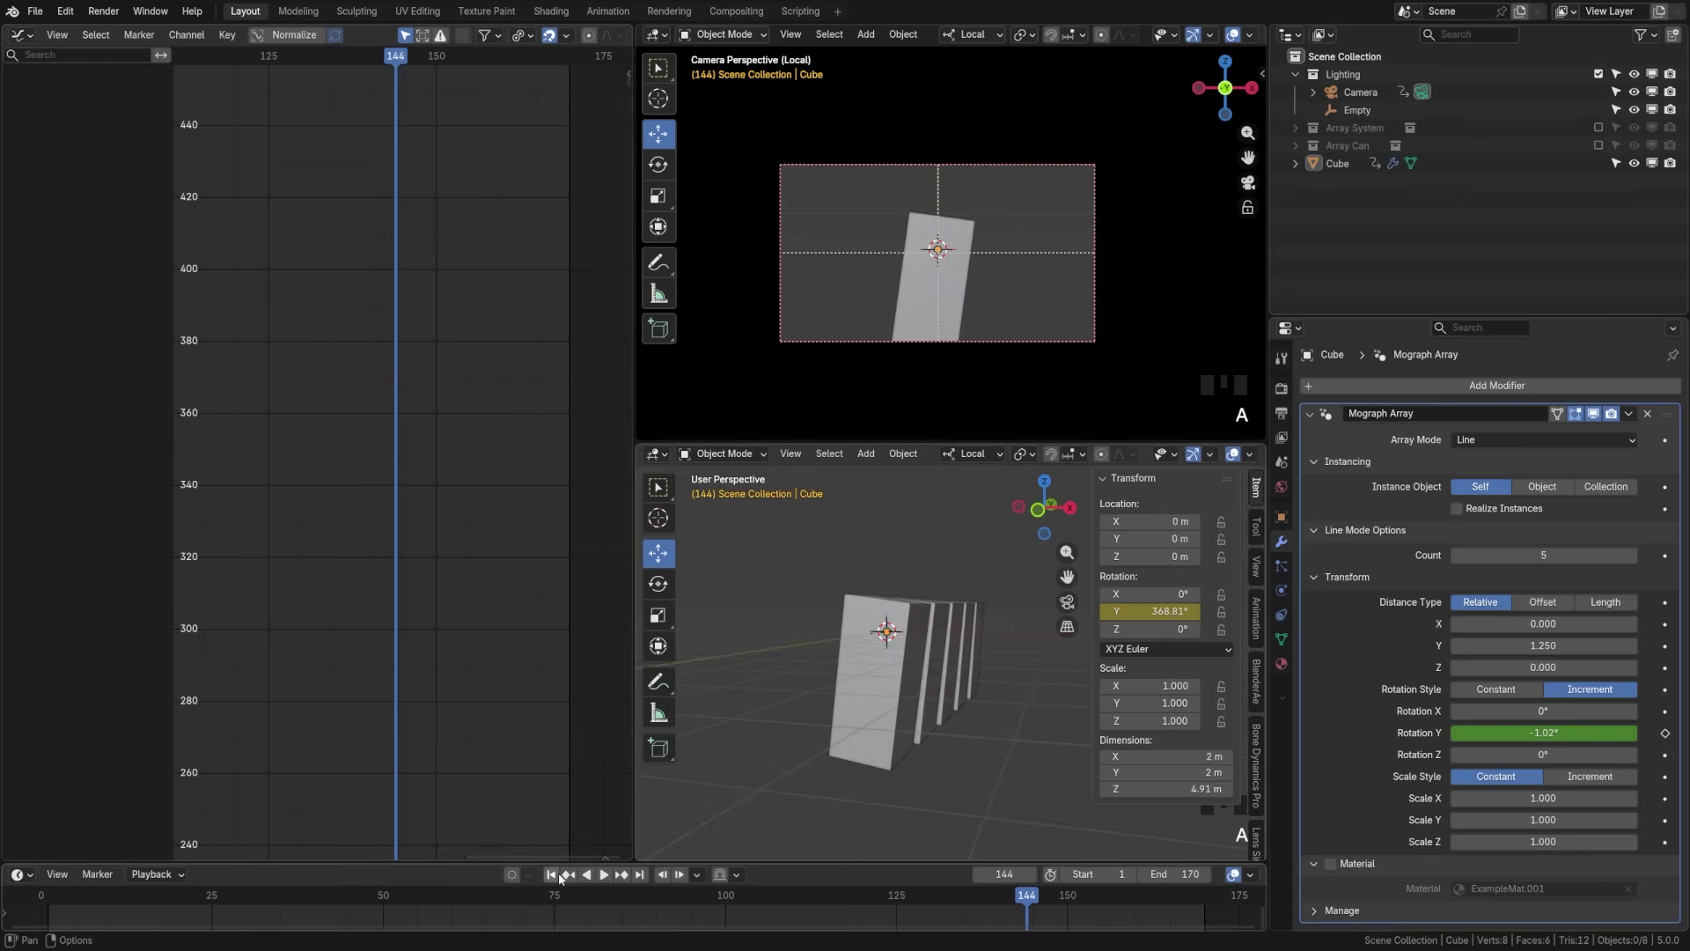
click(551, 874)
click(604, 875)
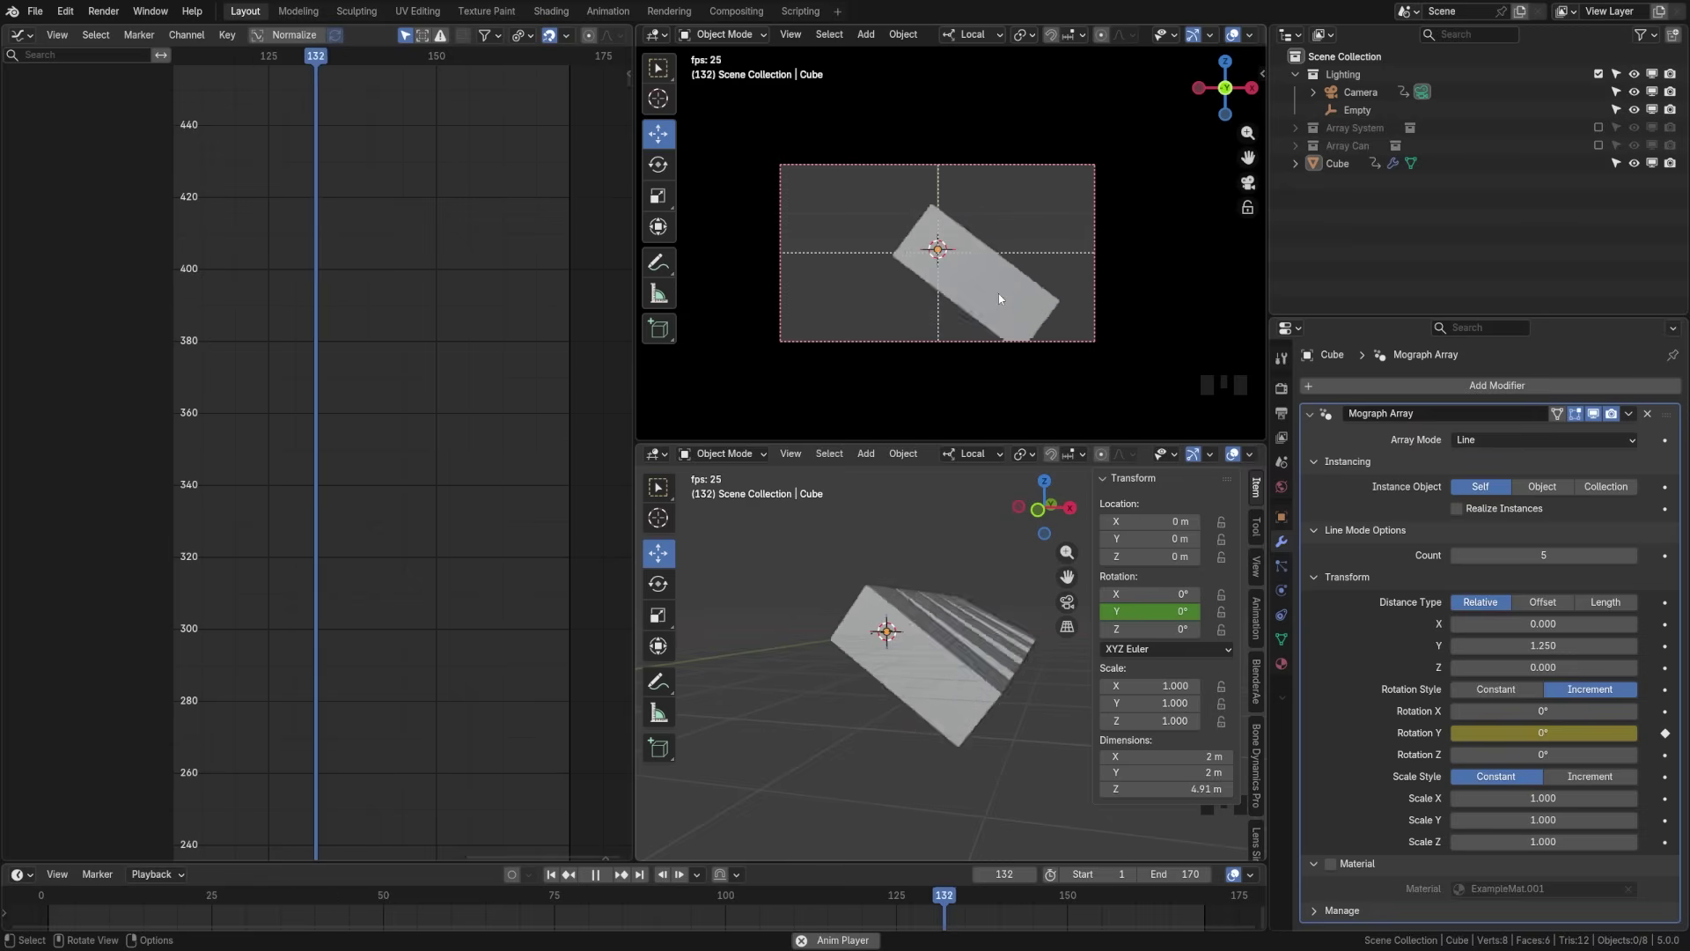
key(Escape)
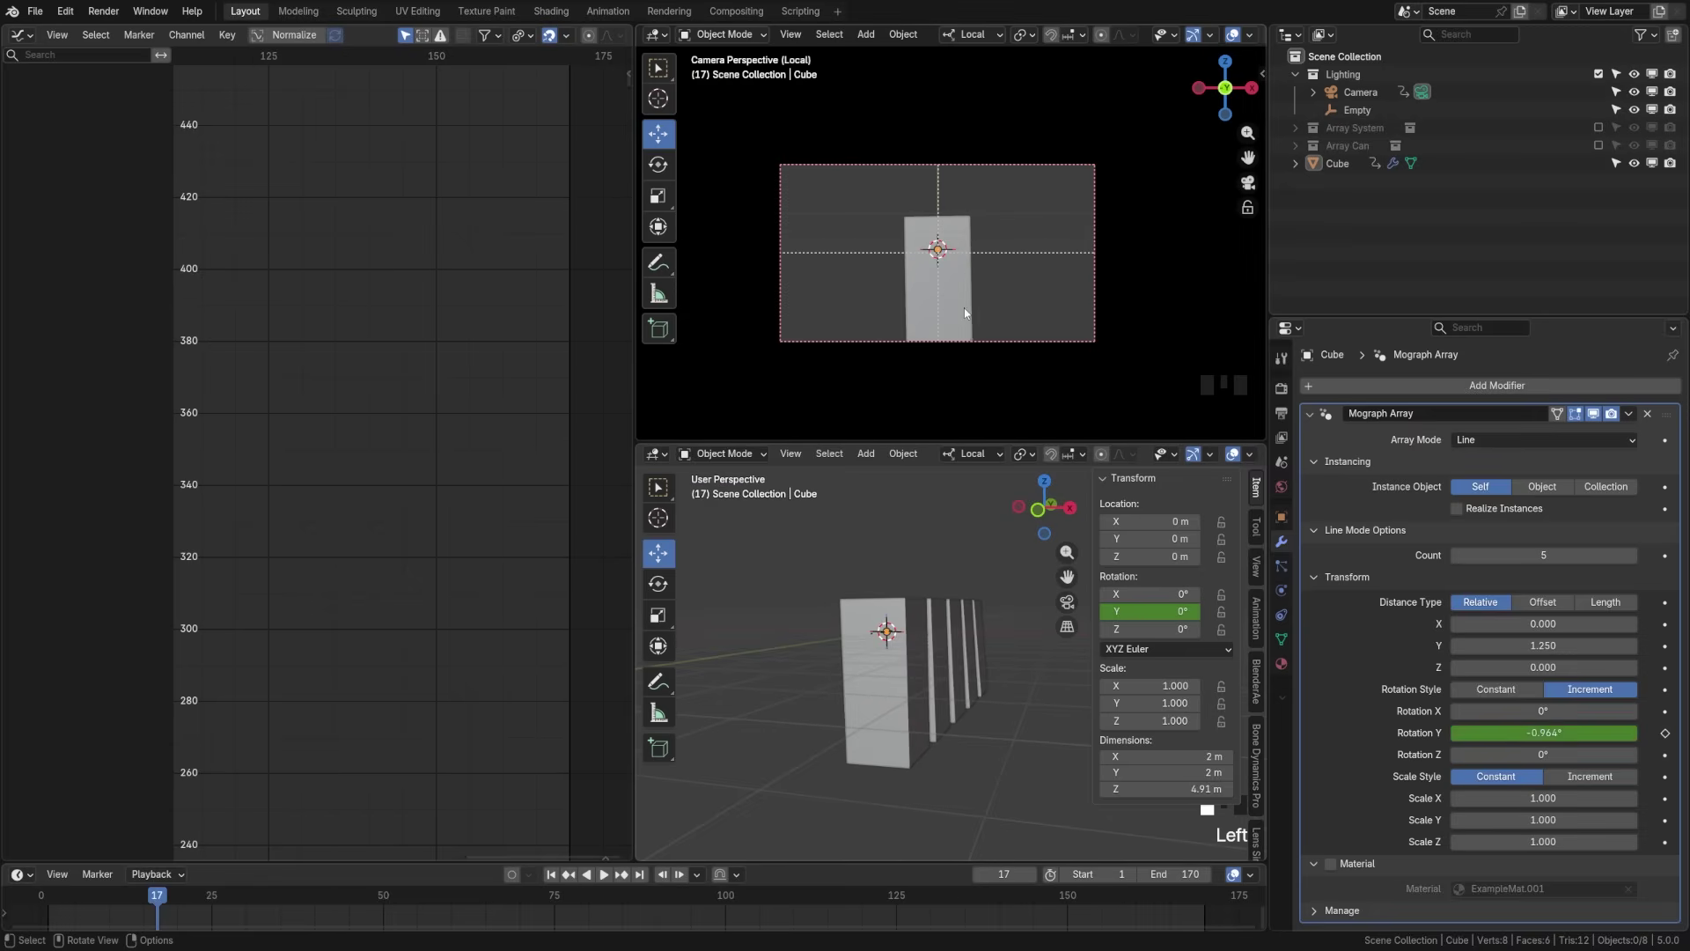
click(966, 313)
key(ctrl+s)
Step: Frame the rotation curve in the Graph Editor and hide the flat Rotation Y channel
scroll(412, 530, down, 5)
shift+middle_drag(412, 530, 428, 378)
scroll(410, 571, down, 4)
shift+middle_drag(410, 570, 424, 456)
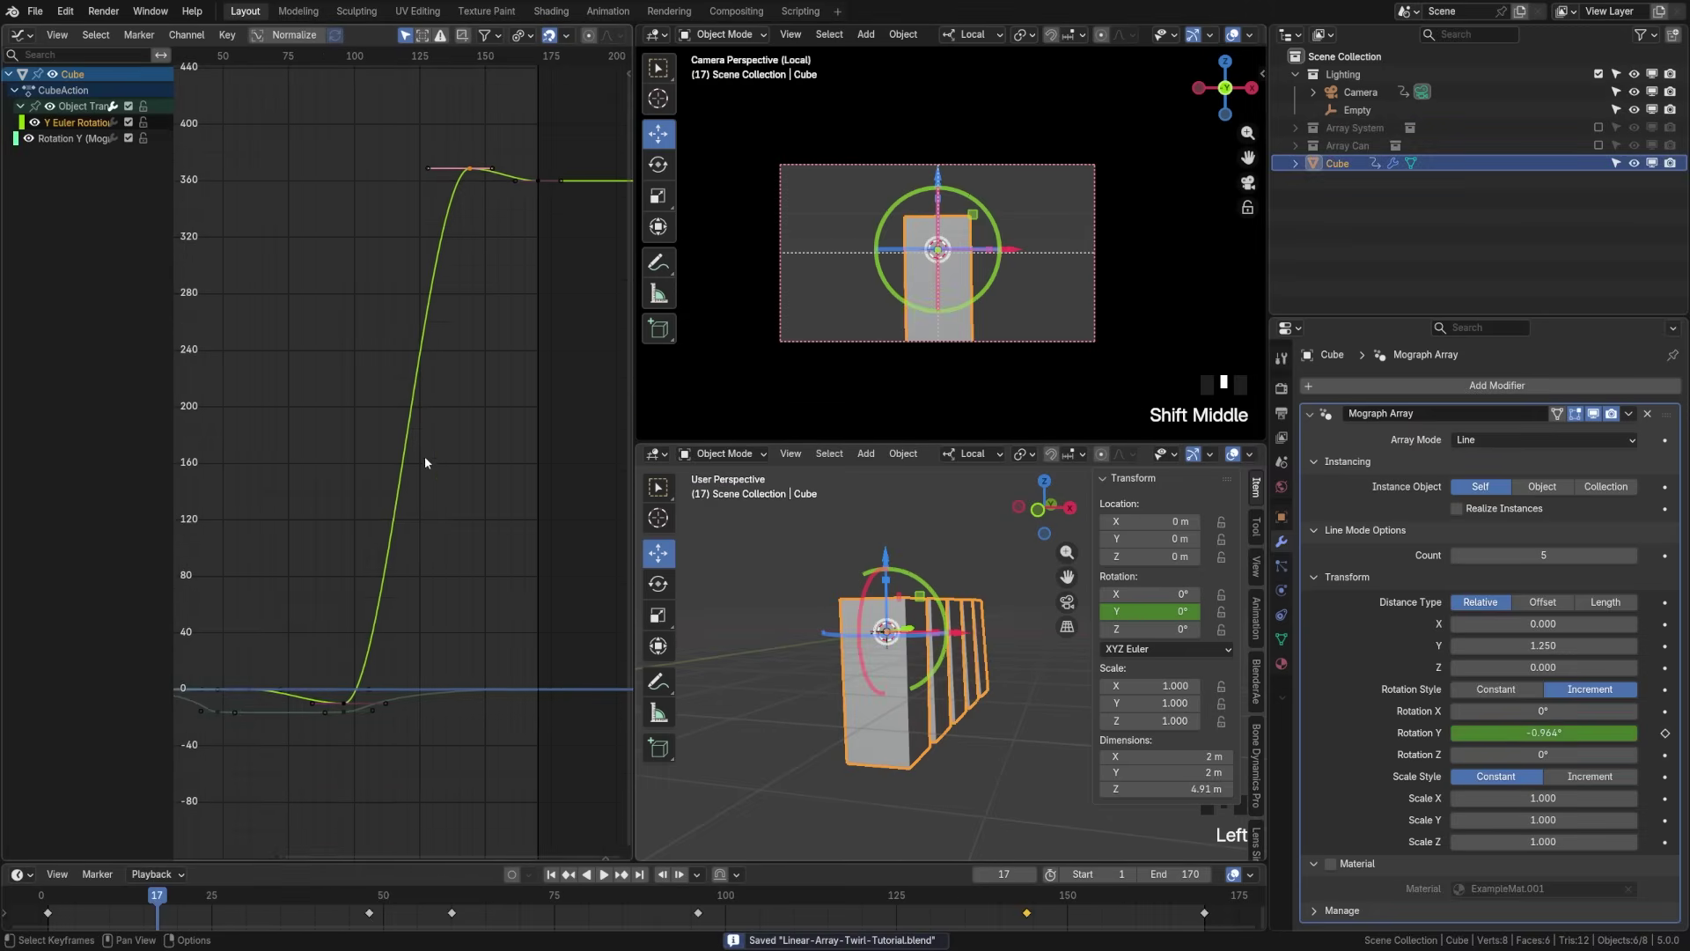
click(29, 139)
scroll(329, 651, up, 1)
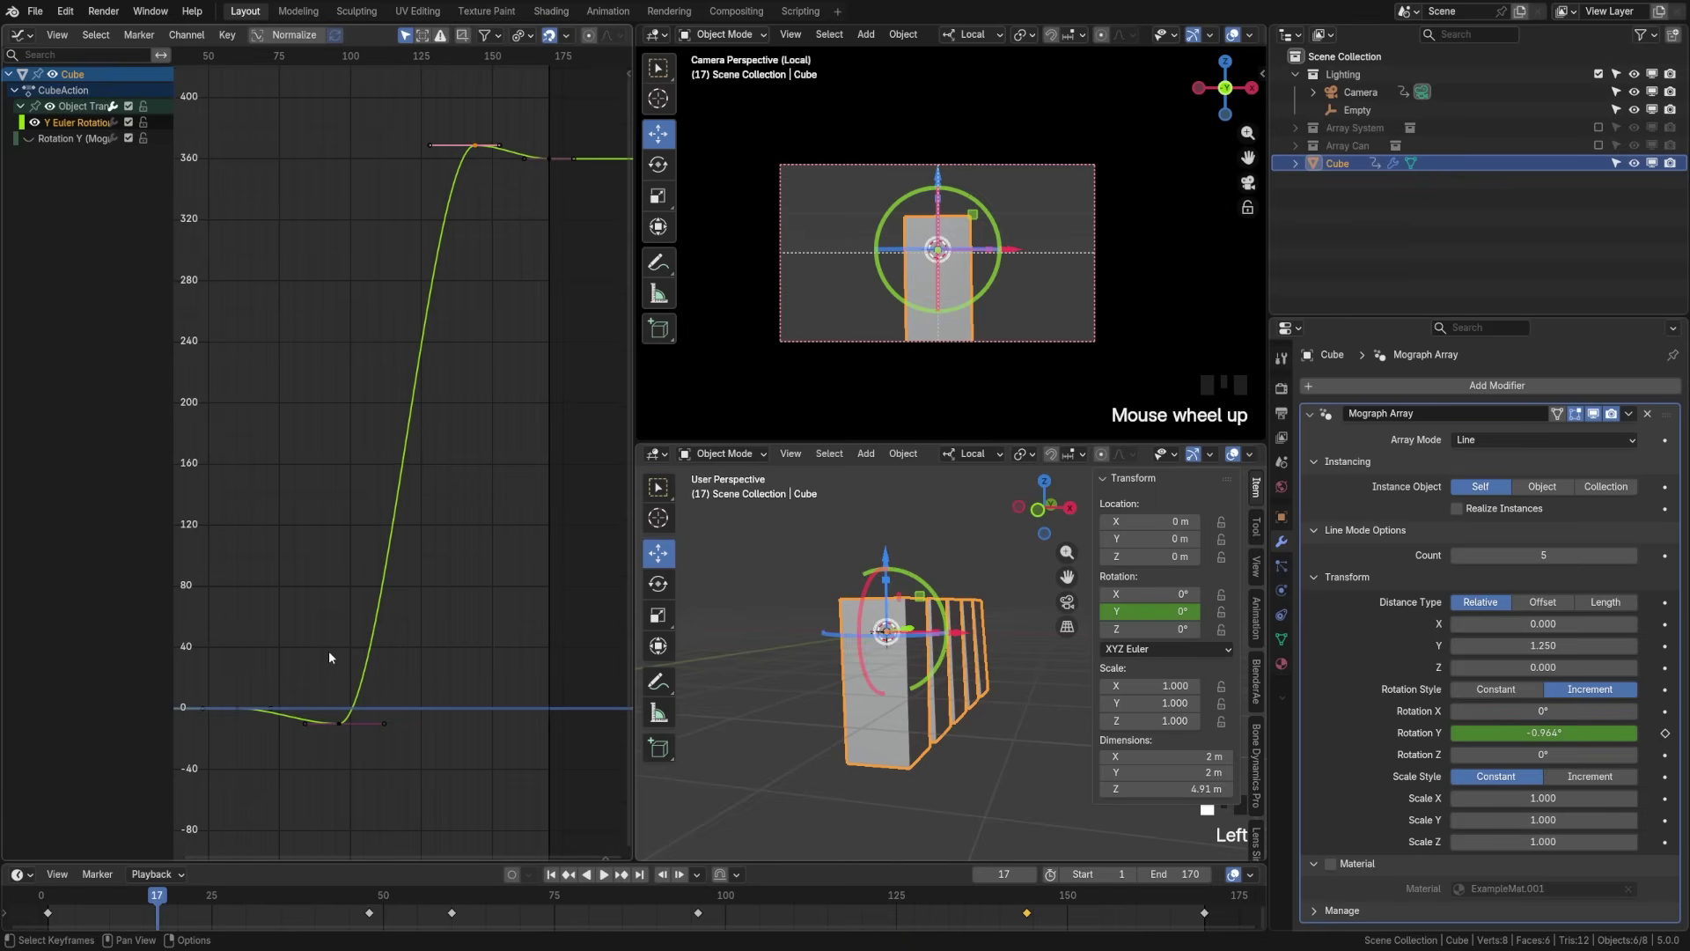
shift+middle_drag(361, 719, 386, 649)
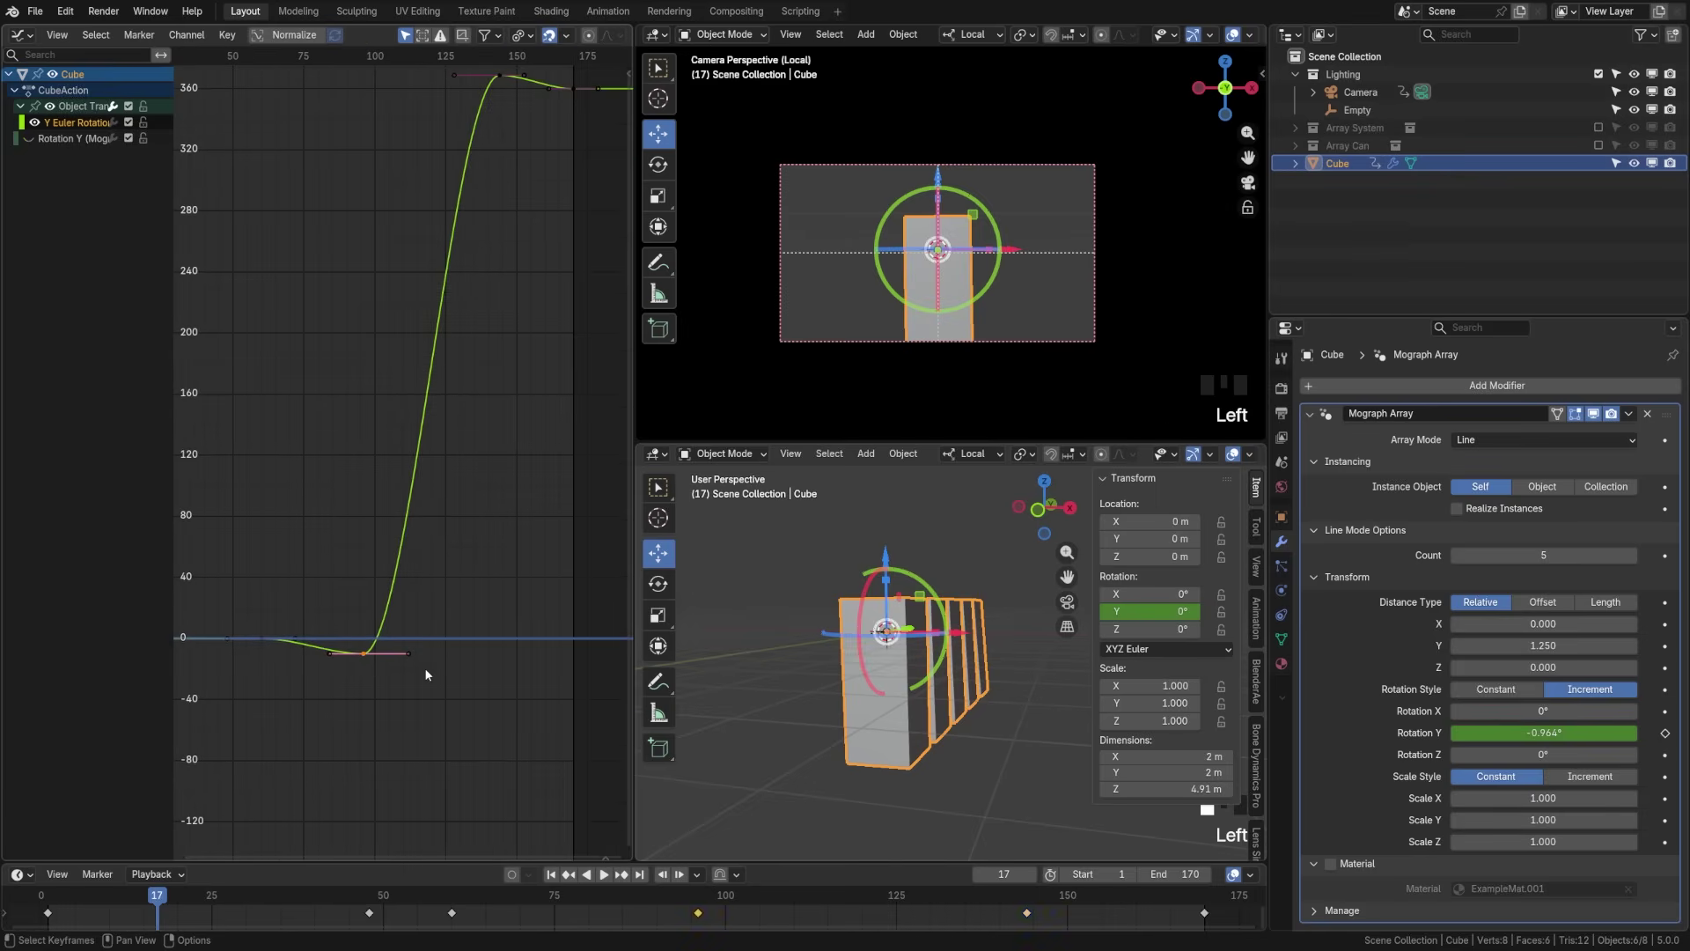
Step: Scale the selected keyframe's handles to about 1.25 and play back to check the easing
key(s)
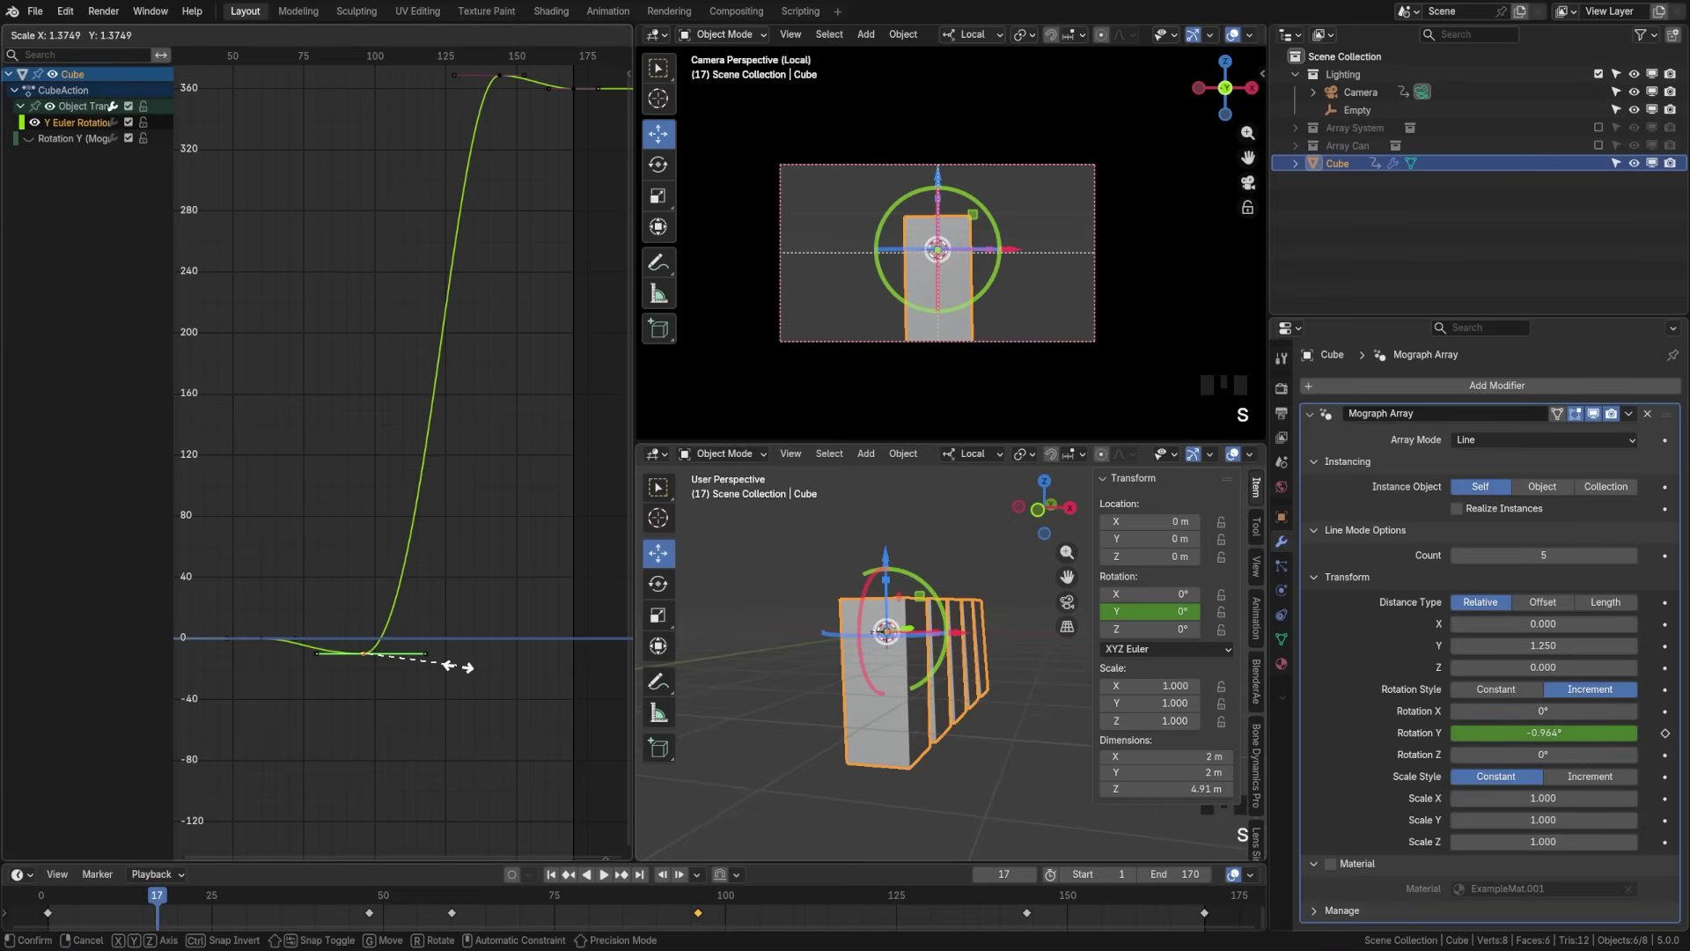
shift+middle_drag(461, 671, 506, 315)
click(521, 319)
shift+middle_drag(445, 490, 503, 569)
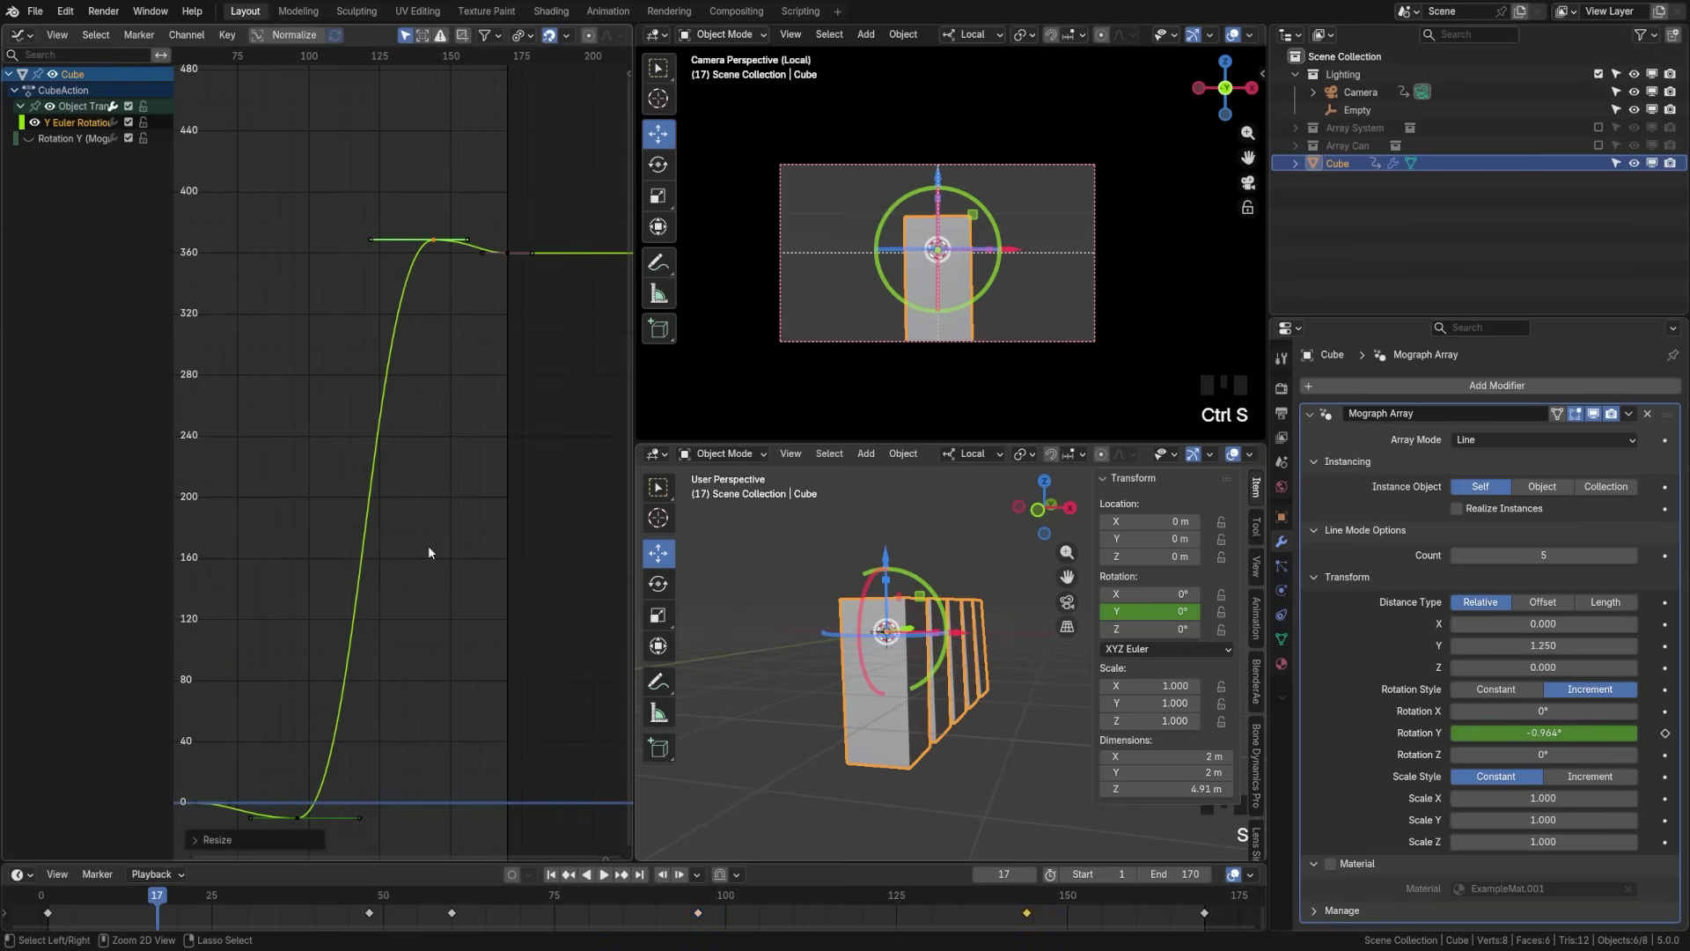
click(604, 874)
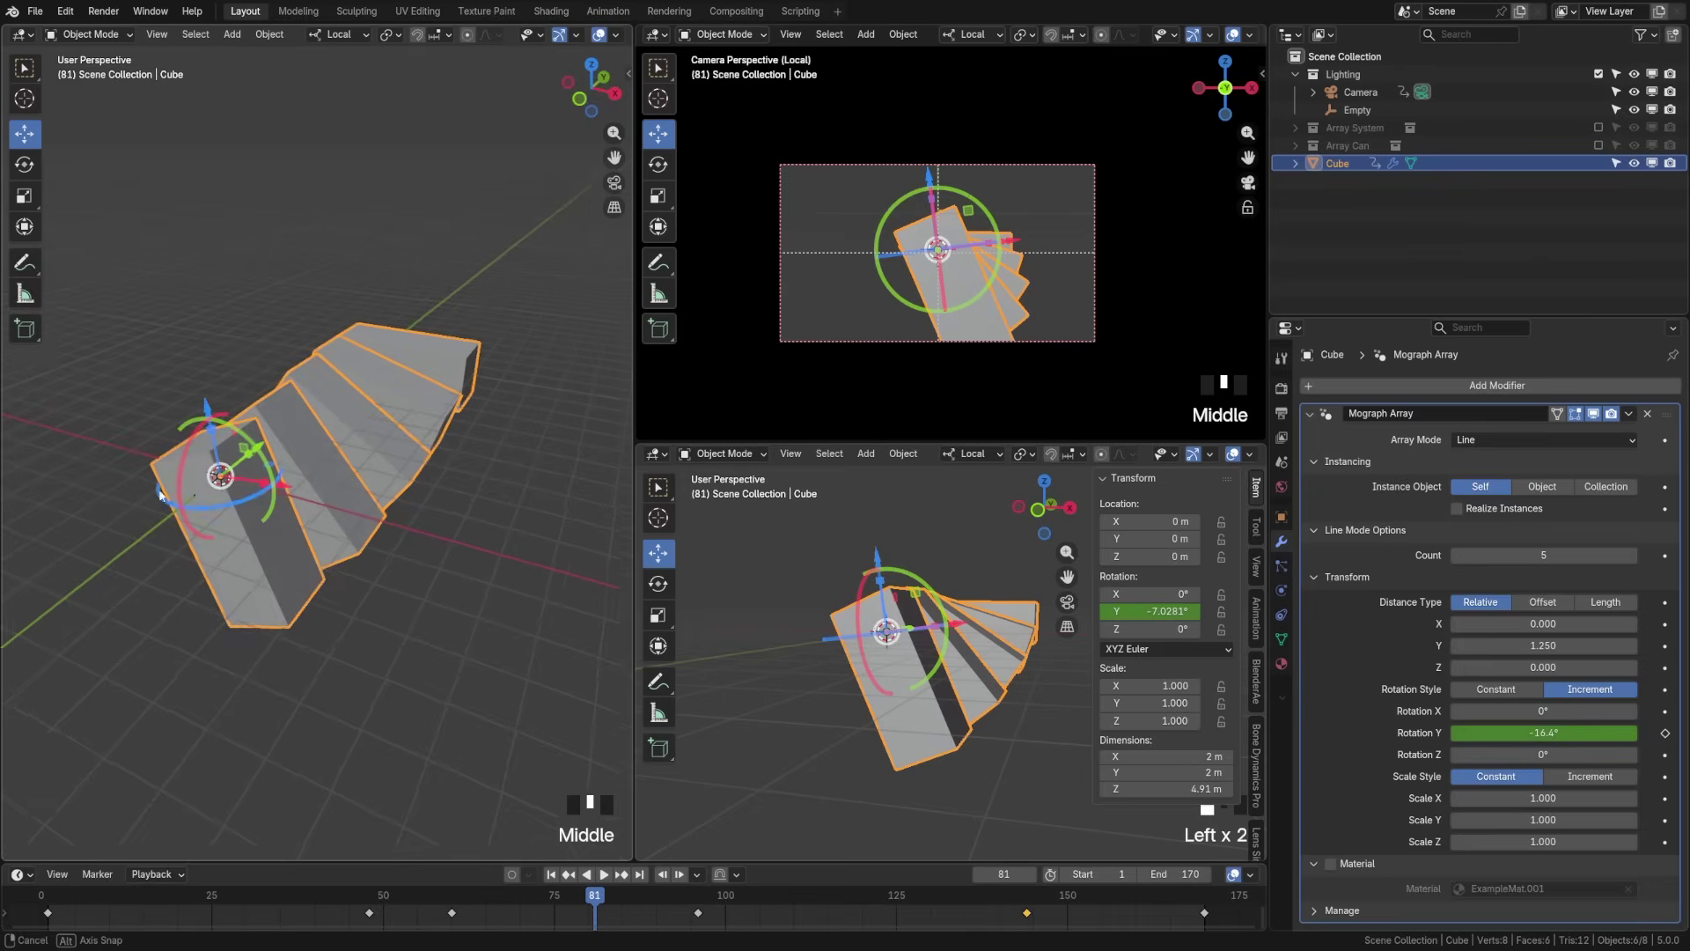
drag(255, 493, 263, 474)
middle_drag(262, 474, 386, 476)
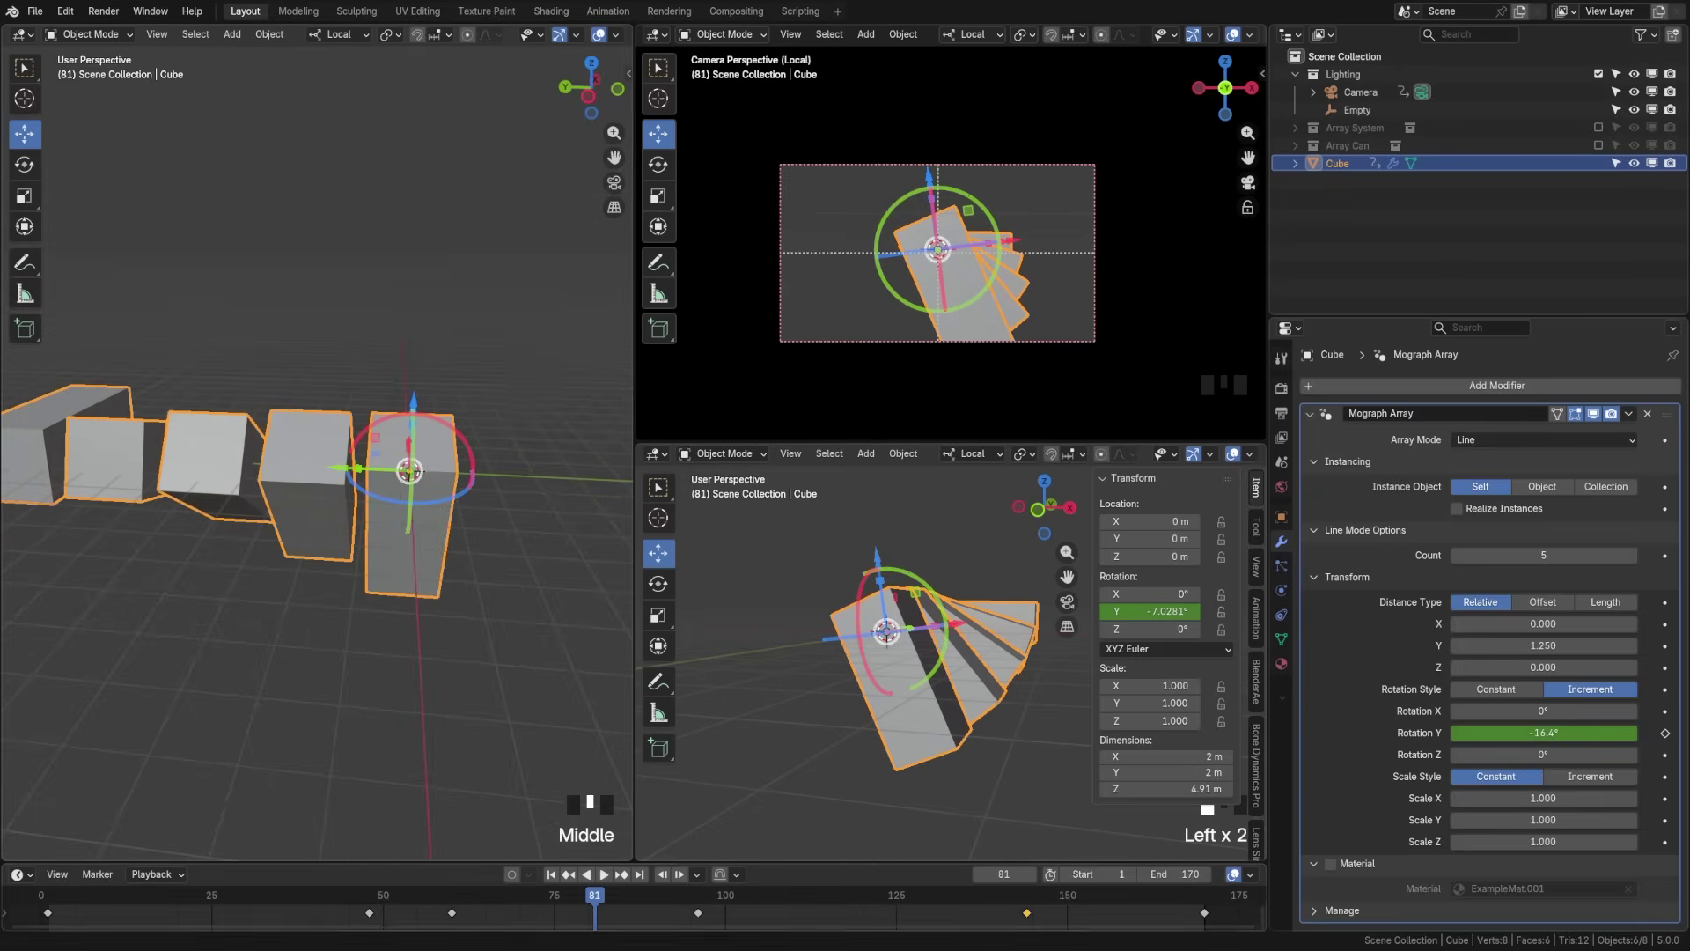
Step: Save at frame 1, switch to front view, and hide the cube array and Lighting collection
click(551, 874)
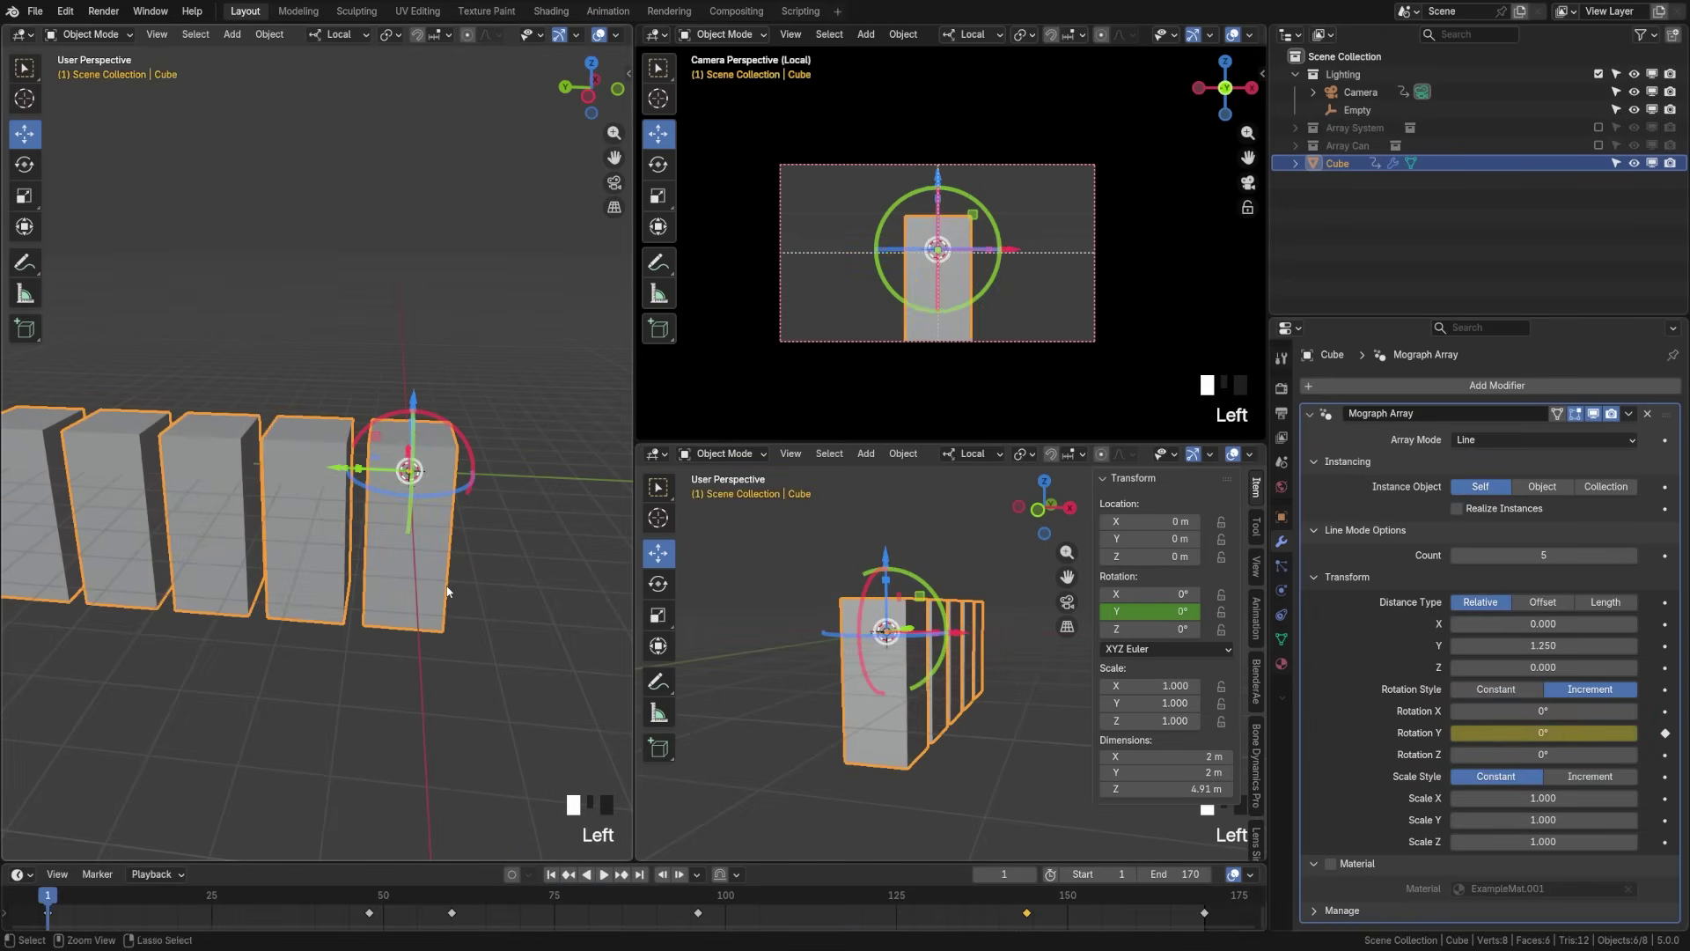
key(ctrl+s)
key(KP_1)
scroll(447, 592, up, 2)
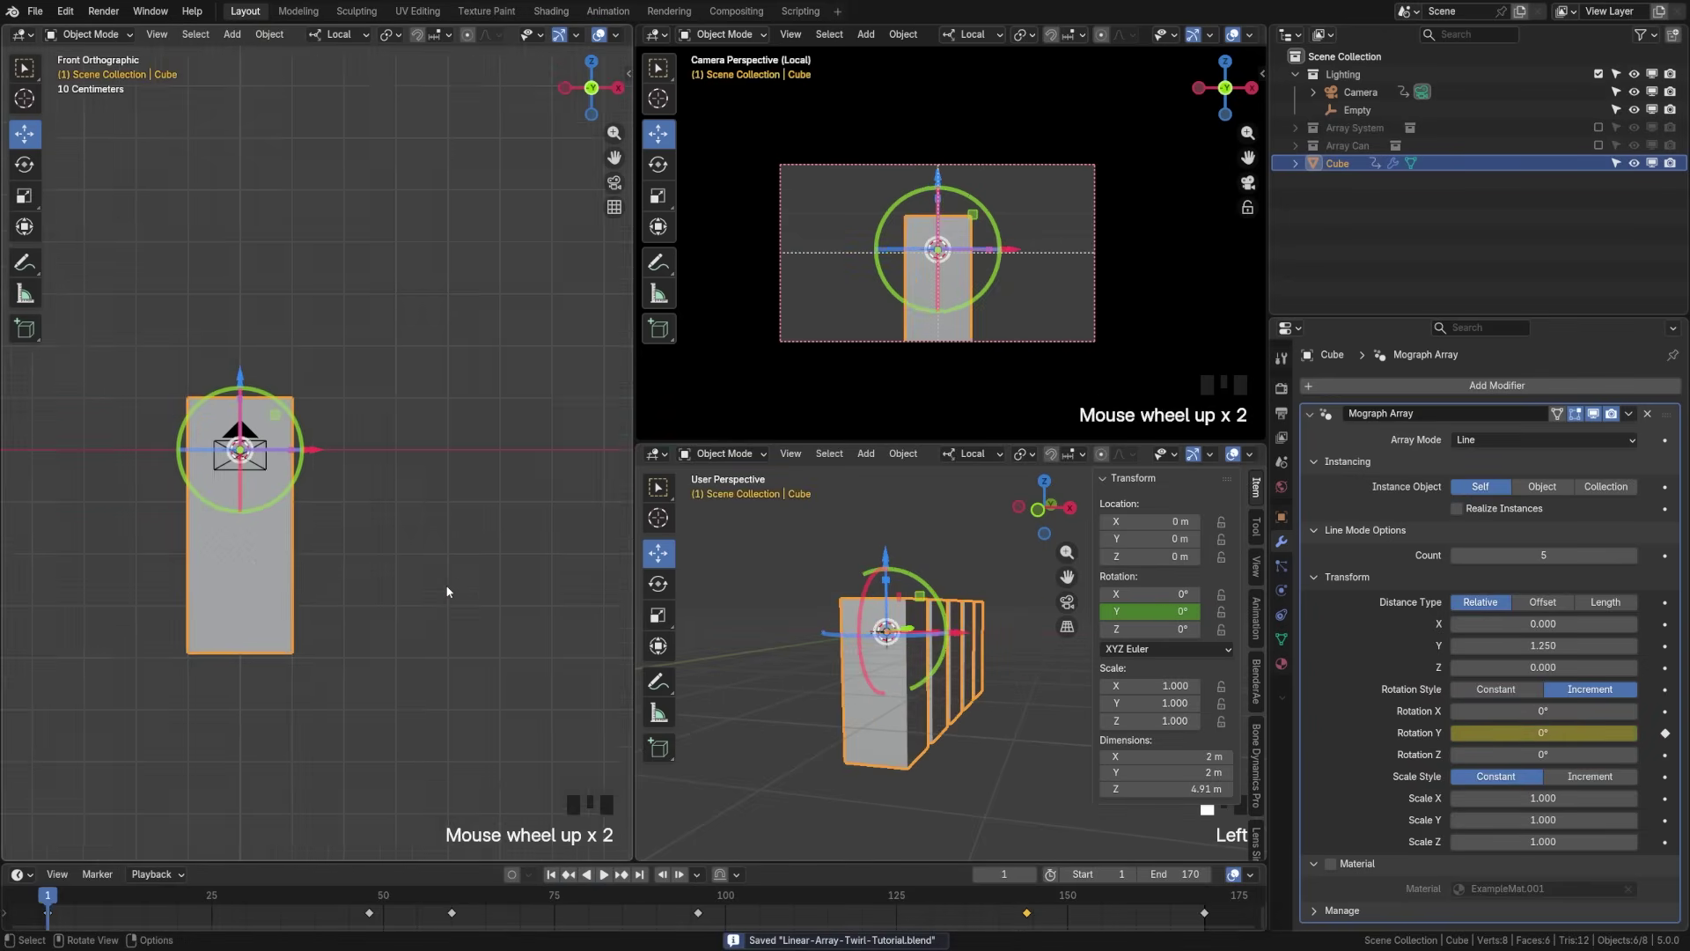
shift+middle_drag(449, 584, 336, 678)
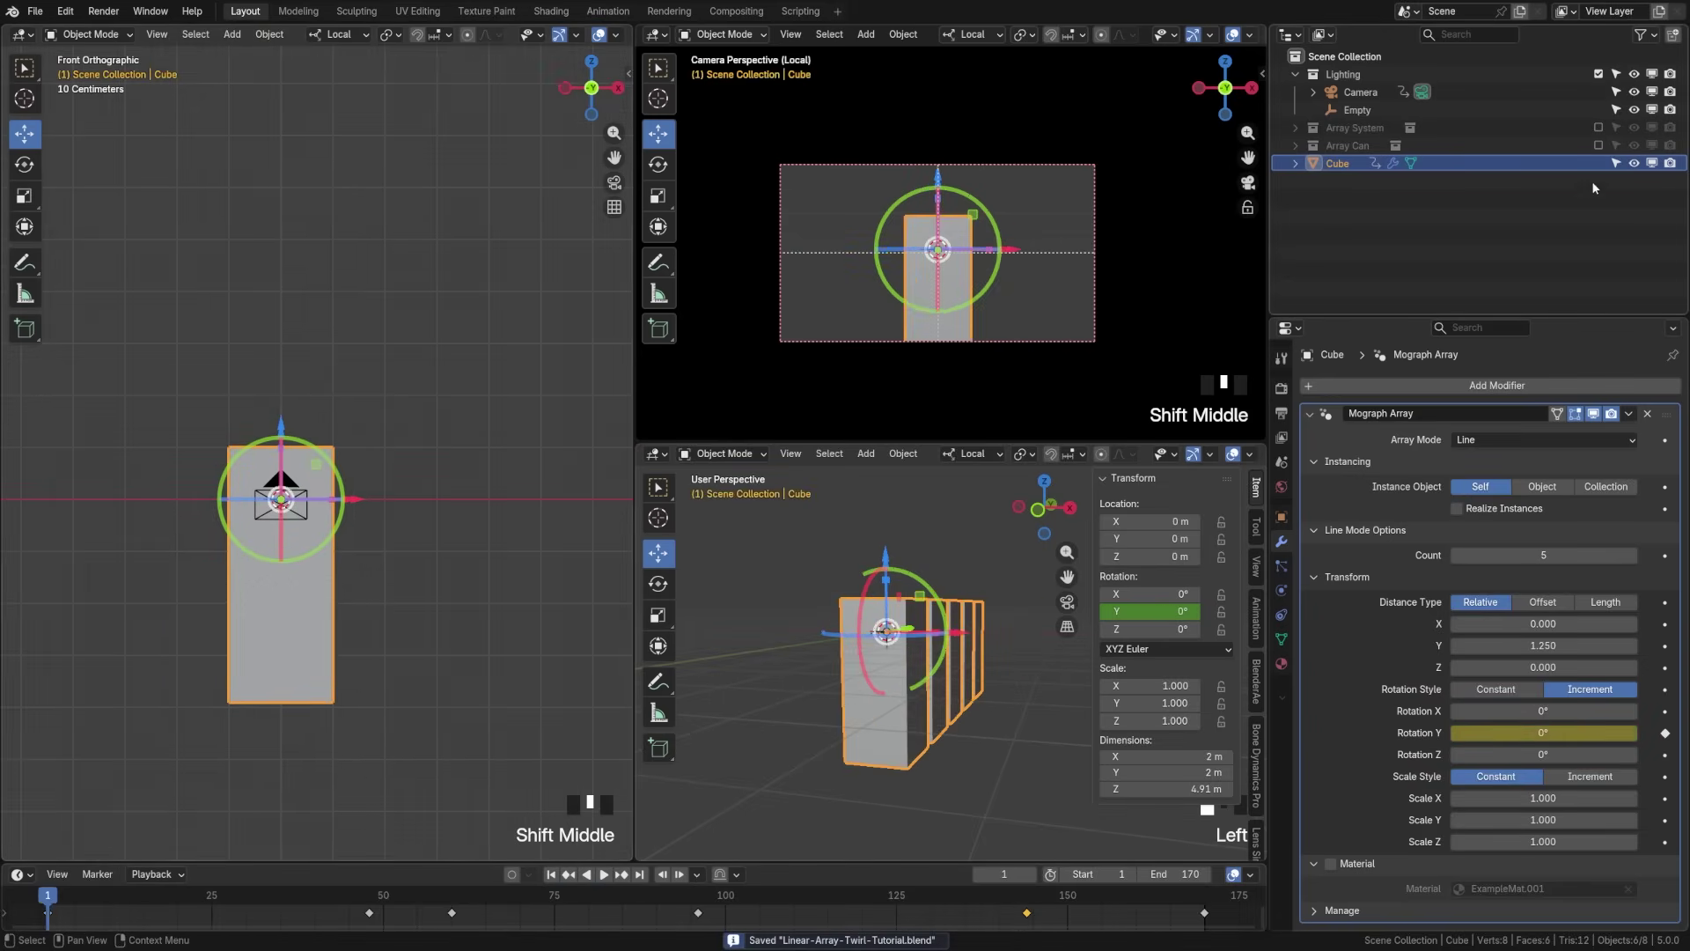
click(1651, 163)
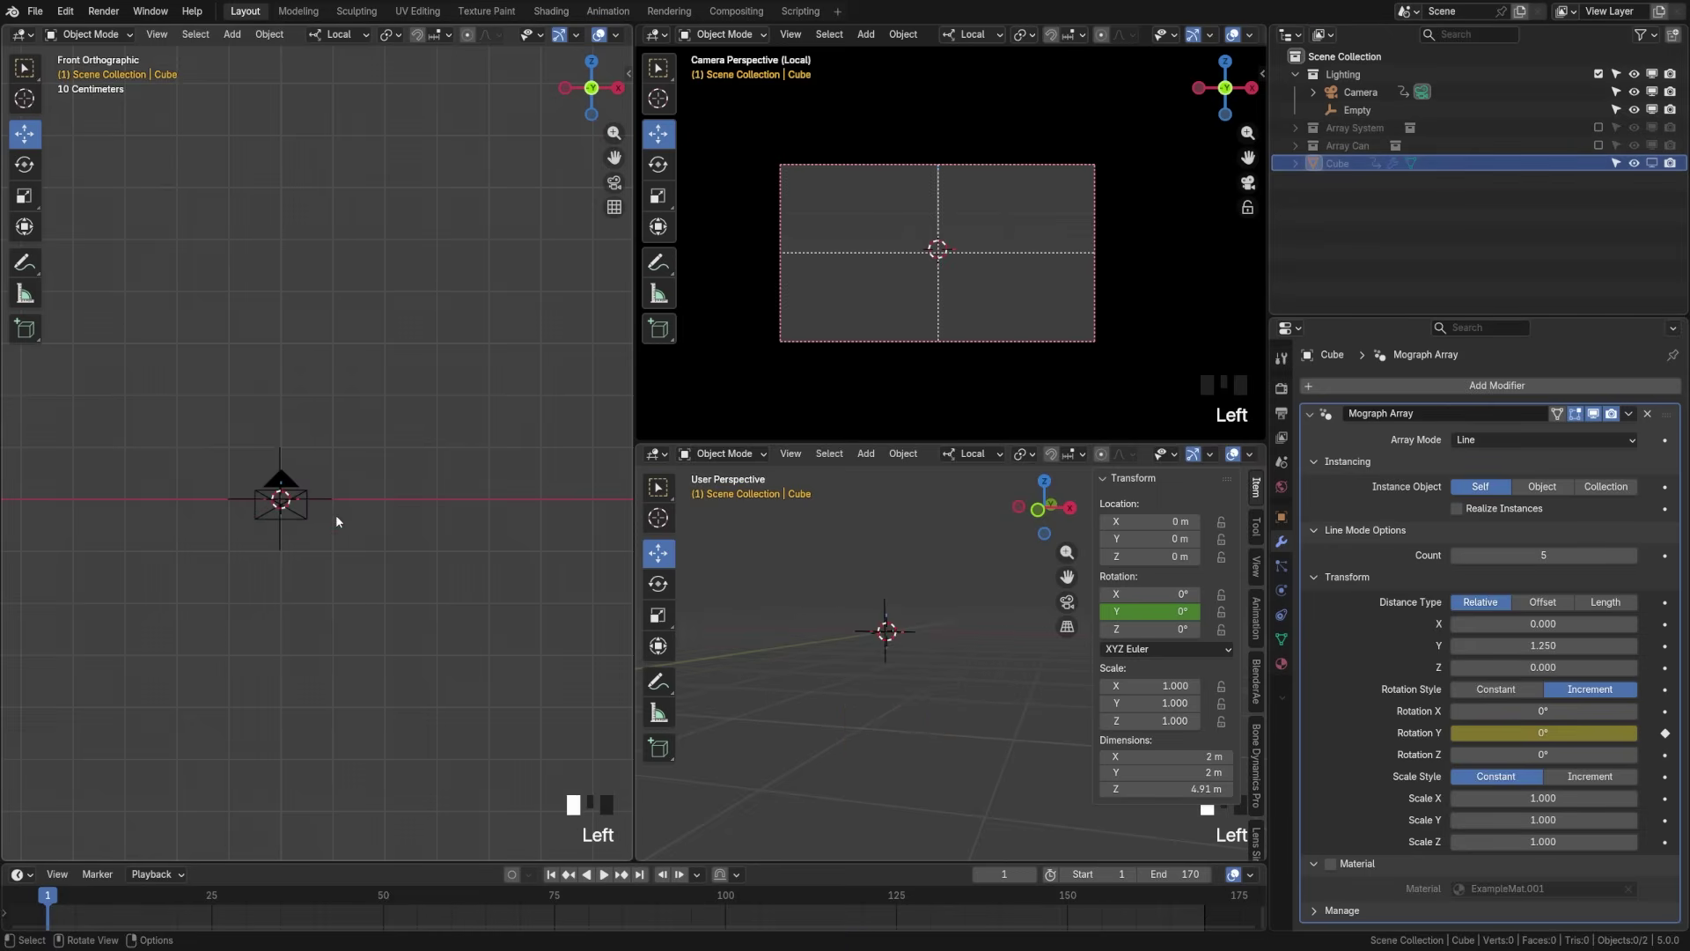
click(1598, 74)
Step: Add a new mesh cube, Cube.001, and enter Edit Mode on it
shift+middle_drag(409, 477, 401, 452)
key(shift+a)
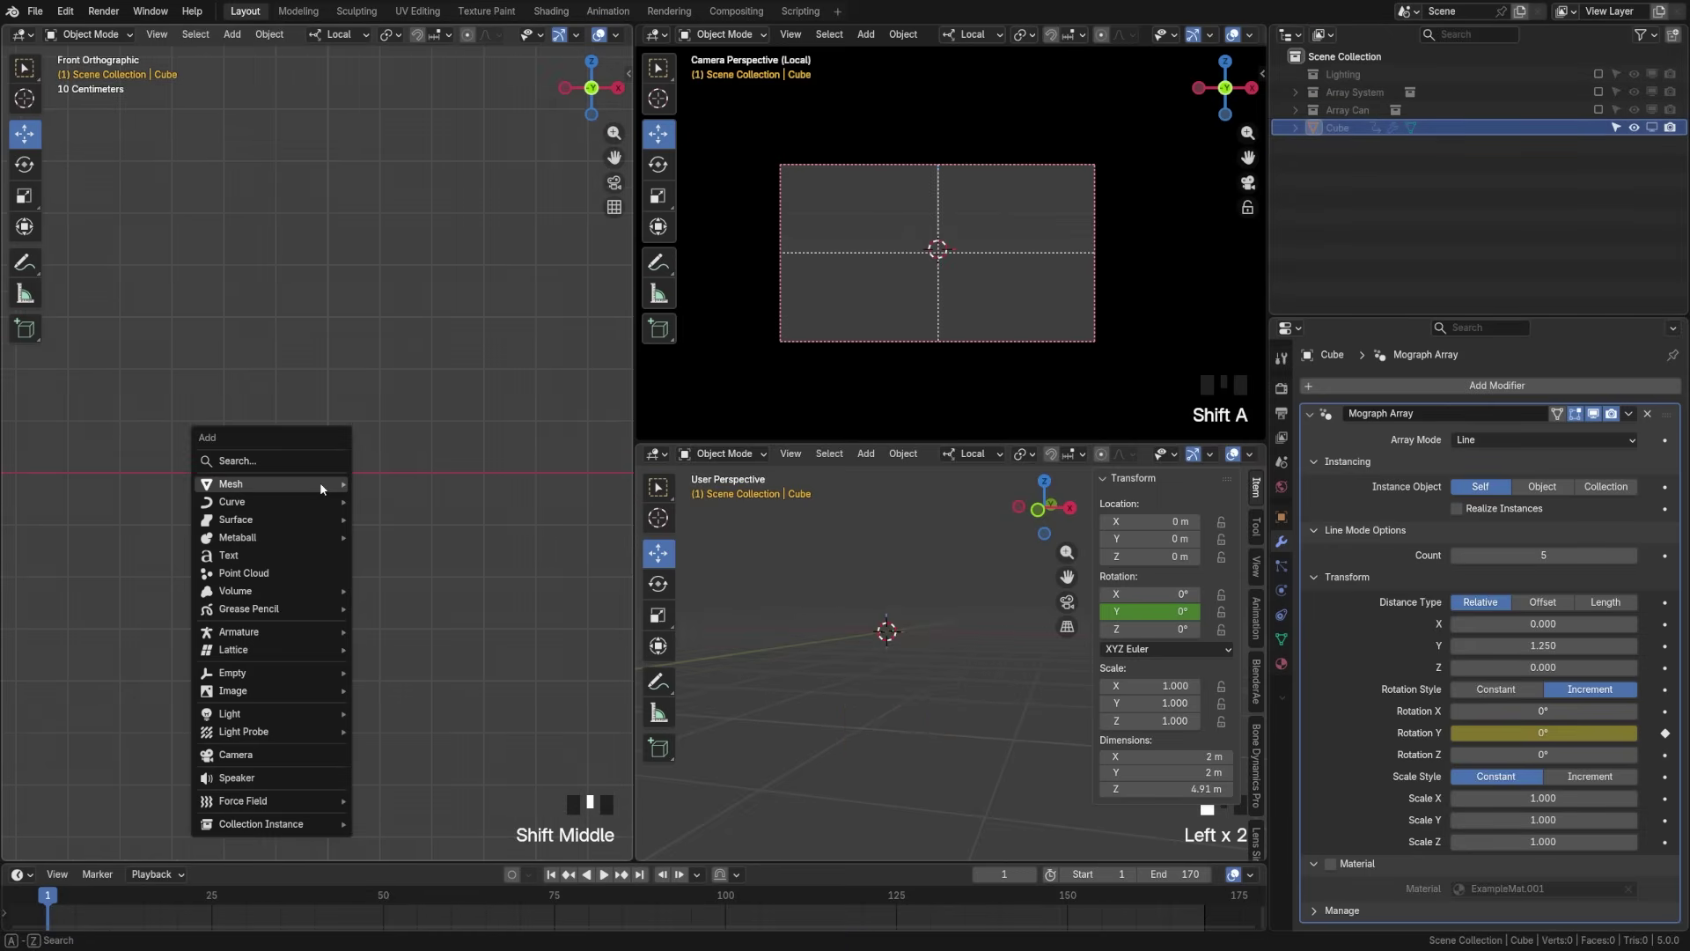
mouse_move(319, 486)
click(414, 501)
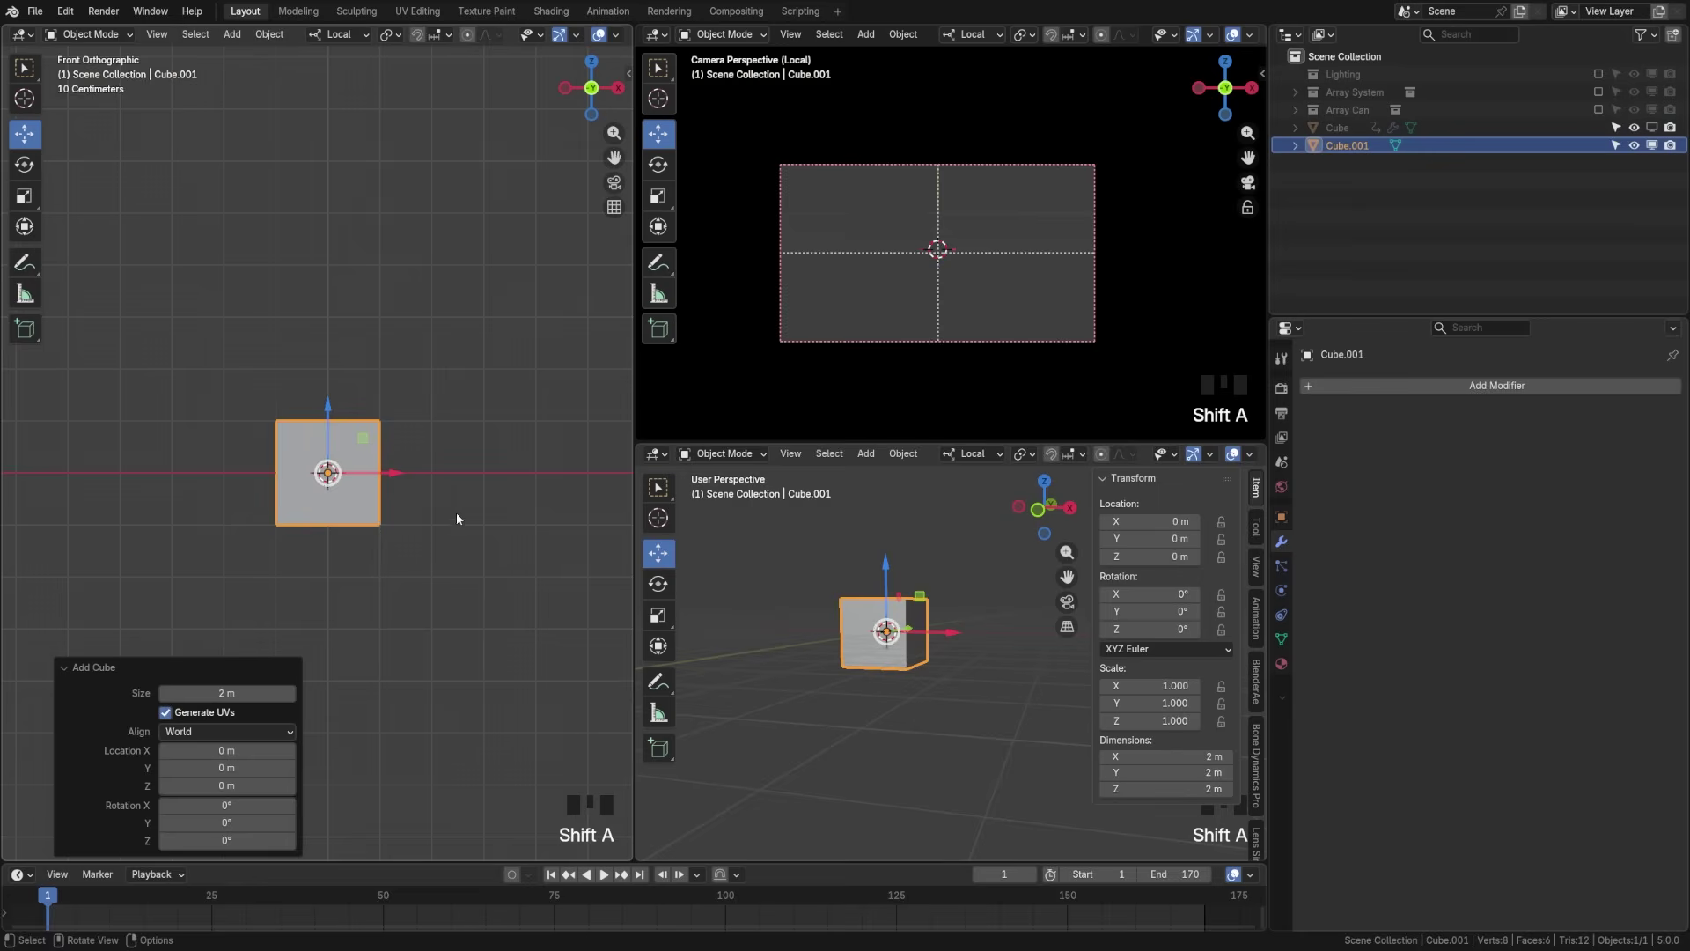
middle_drag(456, 513, 316, 551)
scroll(299, 556, up, 2)
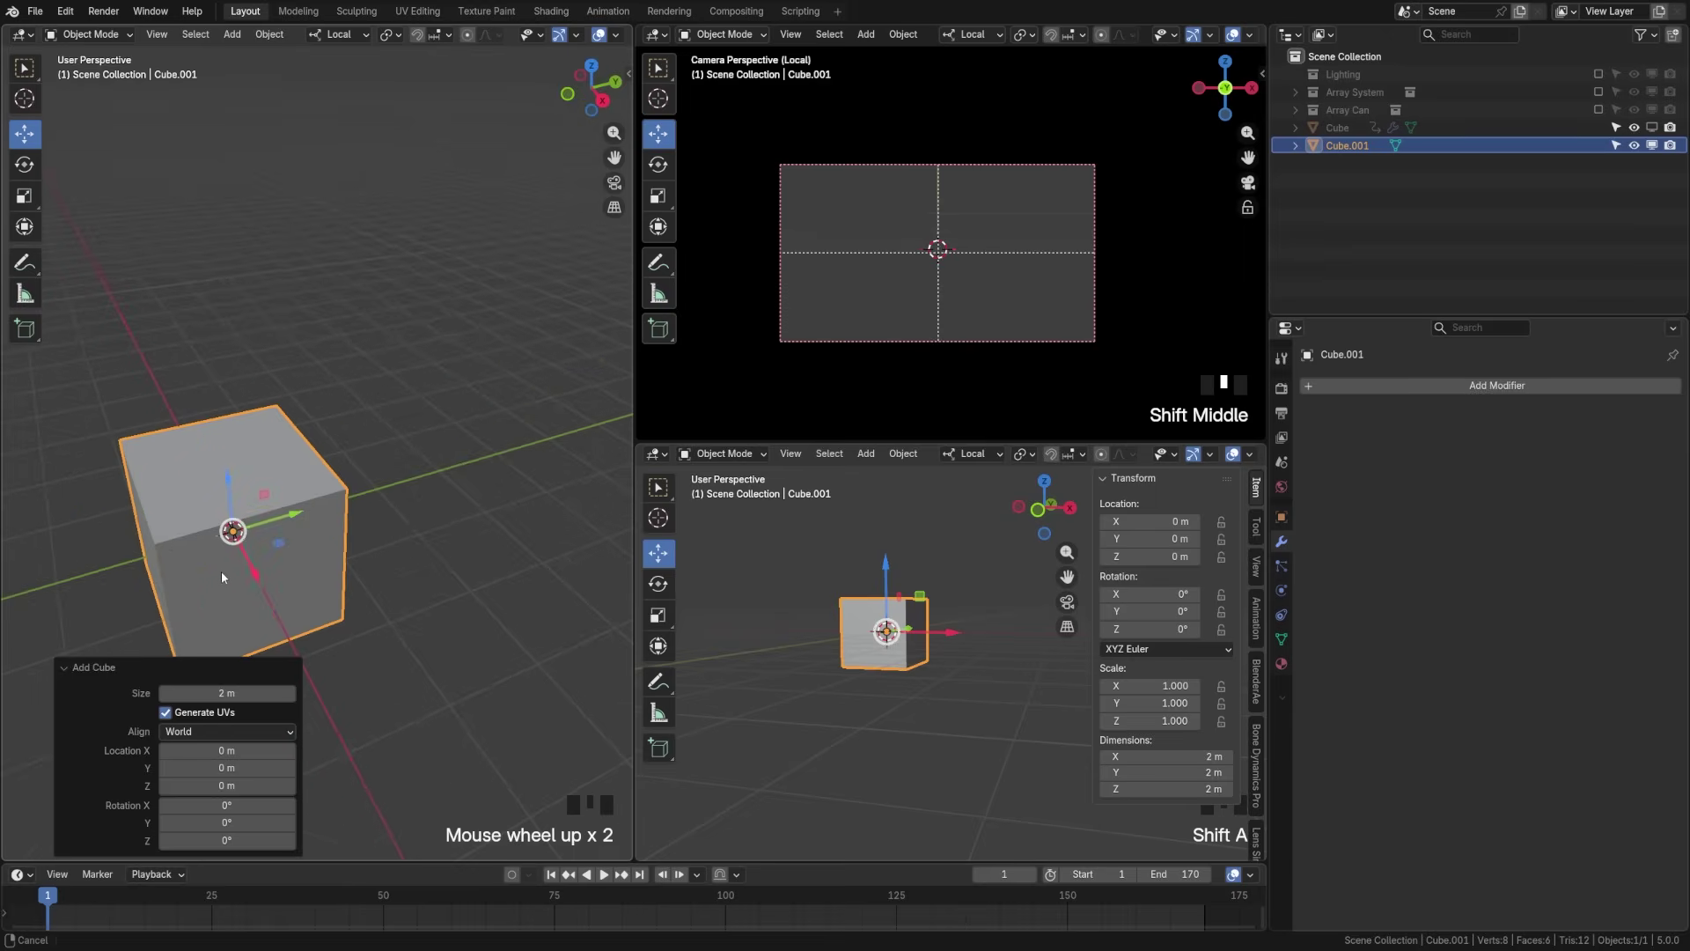
shift+middle_drag(223, 577, 199, 549)
key(Tab)
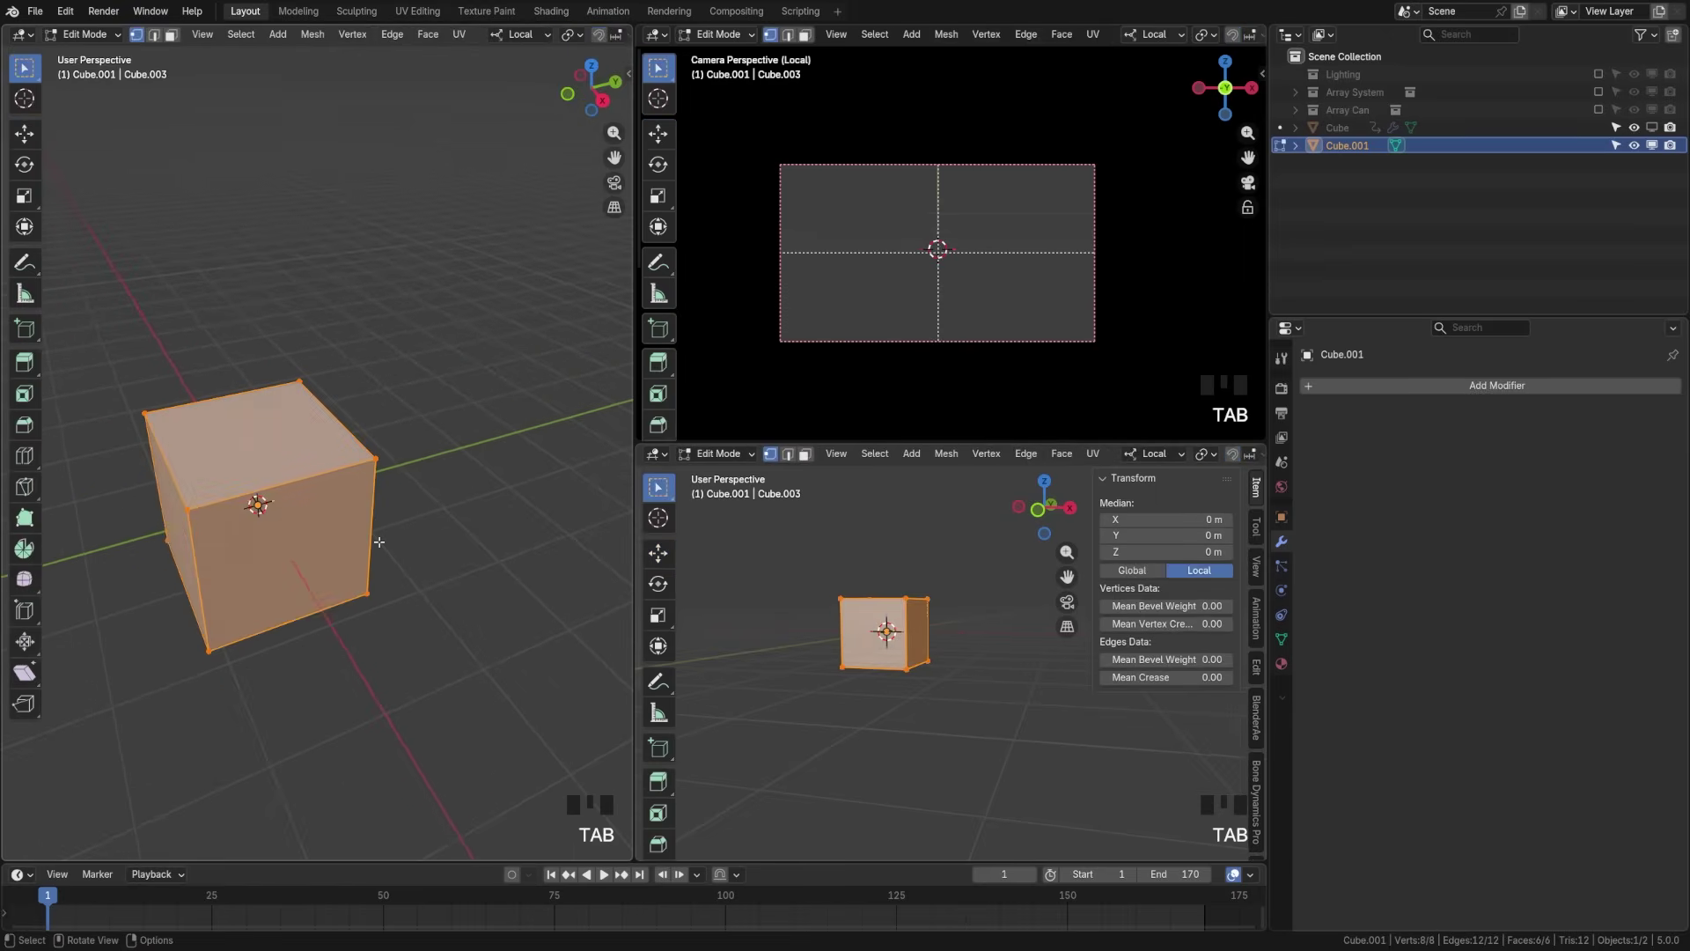
Step: Scale the cube thin along Y and about 2.4 times taller along Z
shift+middle_drag(385, 450, 392, 488)
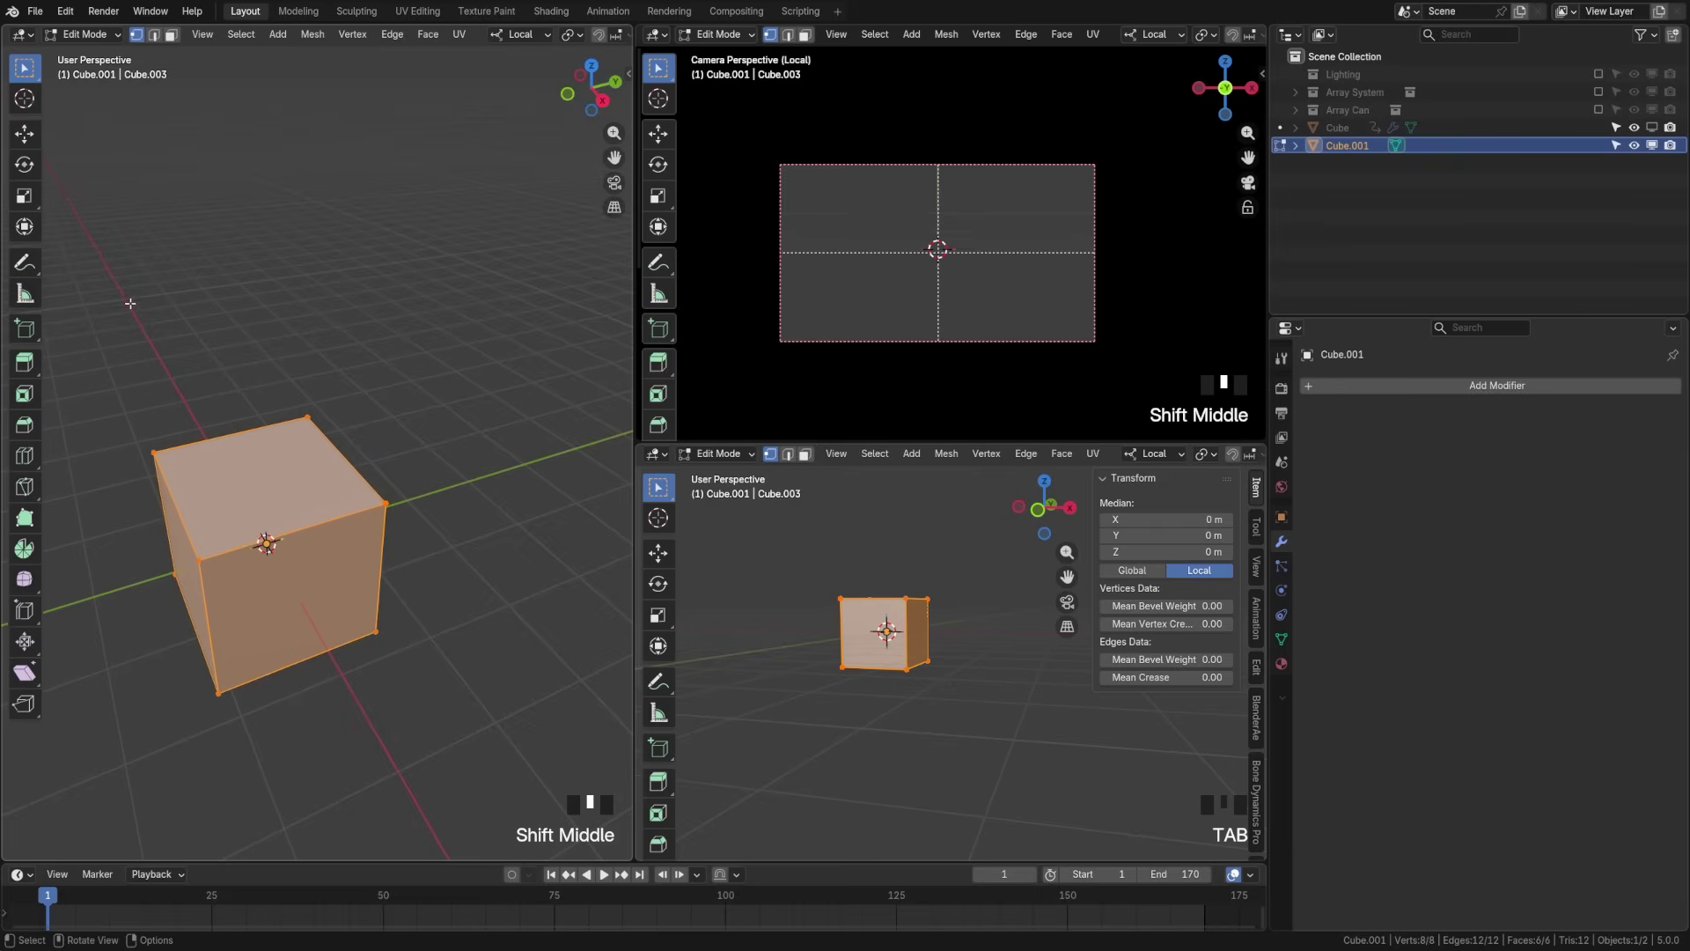
click(25, 199)
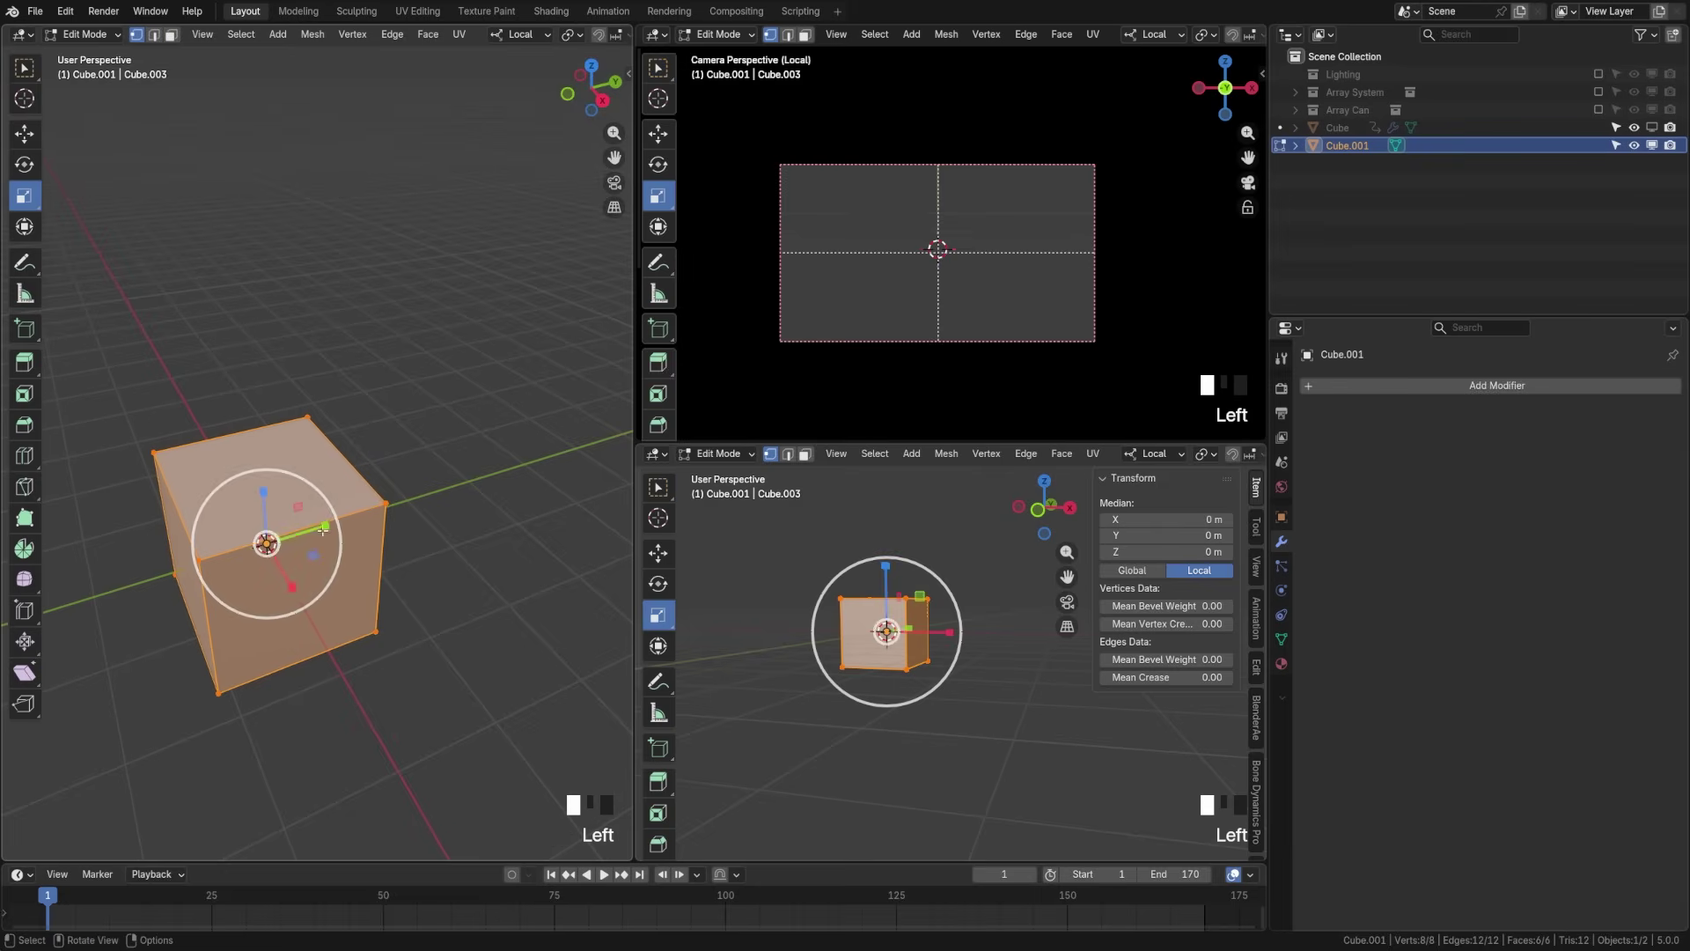
drag(323, 528, 271, 546)
drag(265, 488, 273, 419)
Step: In front view, select the slab's four corner edges in edge mode
key(KP_1)
shift+middle_drag(451, 490, 355, 536)
scroll(368, 490, up, 2)
click(155, 35)
click(342, 324)
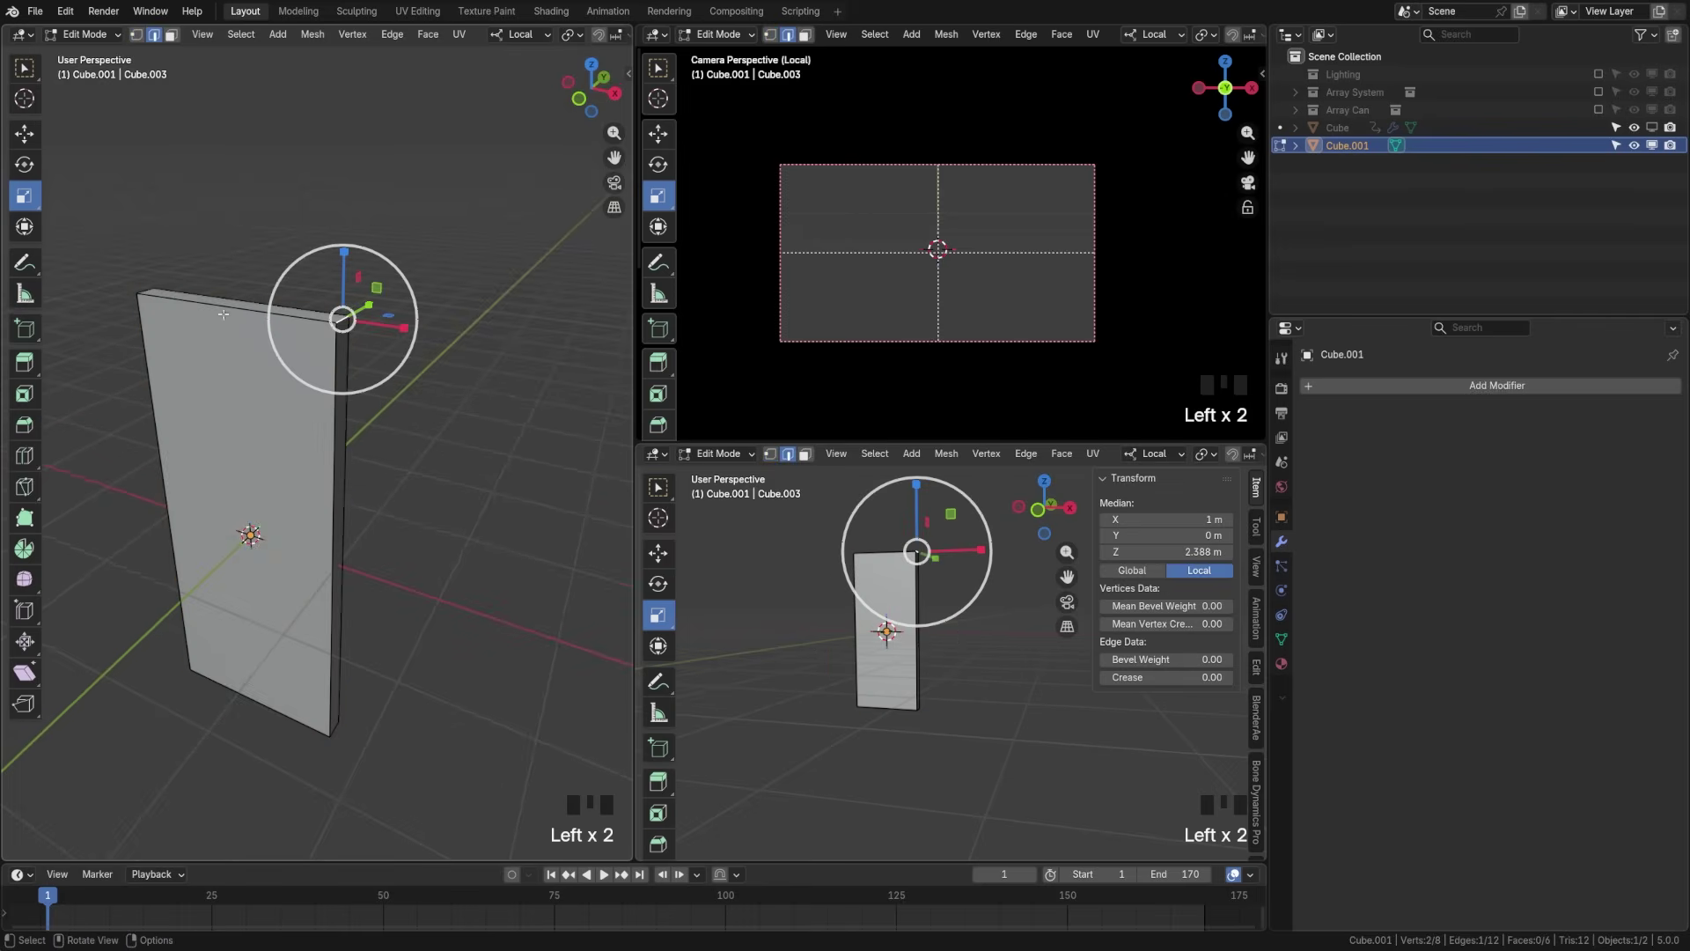
shift+click(145, 289)
middle_drag(146, 289, 415, 622)
Step: Bevel the corner edges with five segments and return to Object Mode
key(ctrl+b)
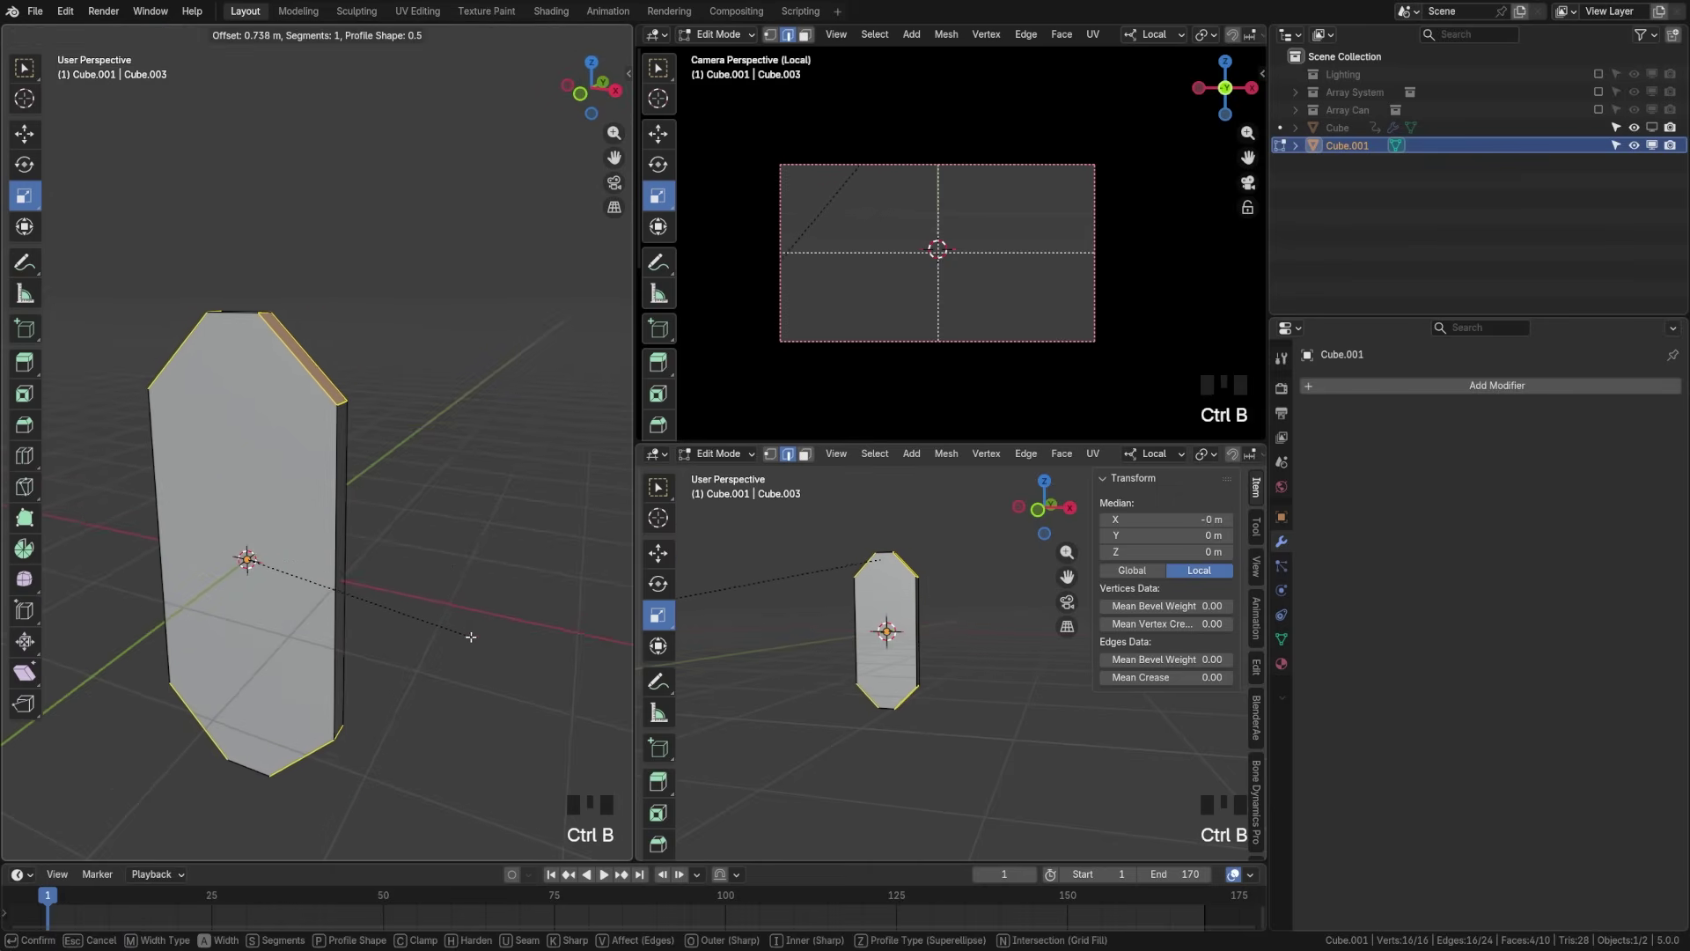
scroll(470, 636, up, 2)
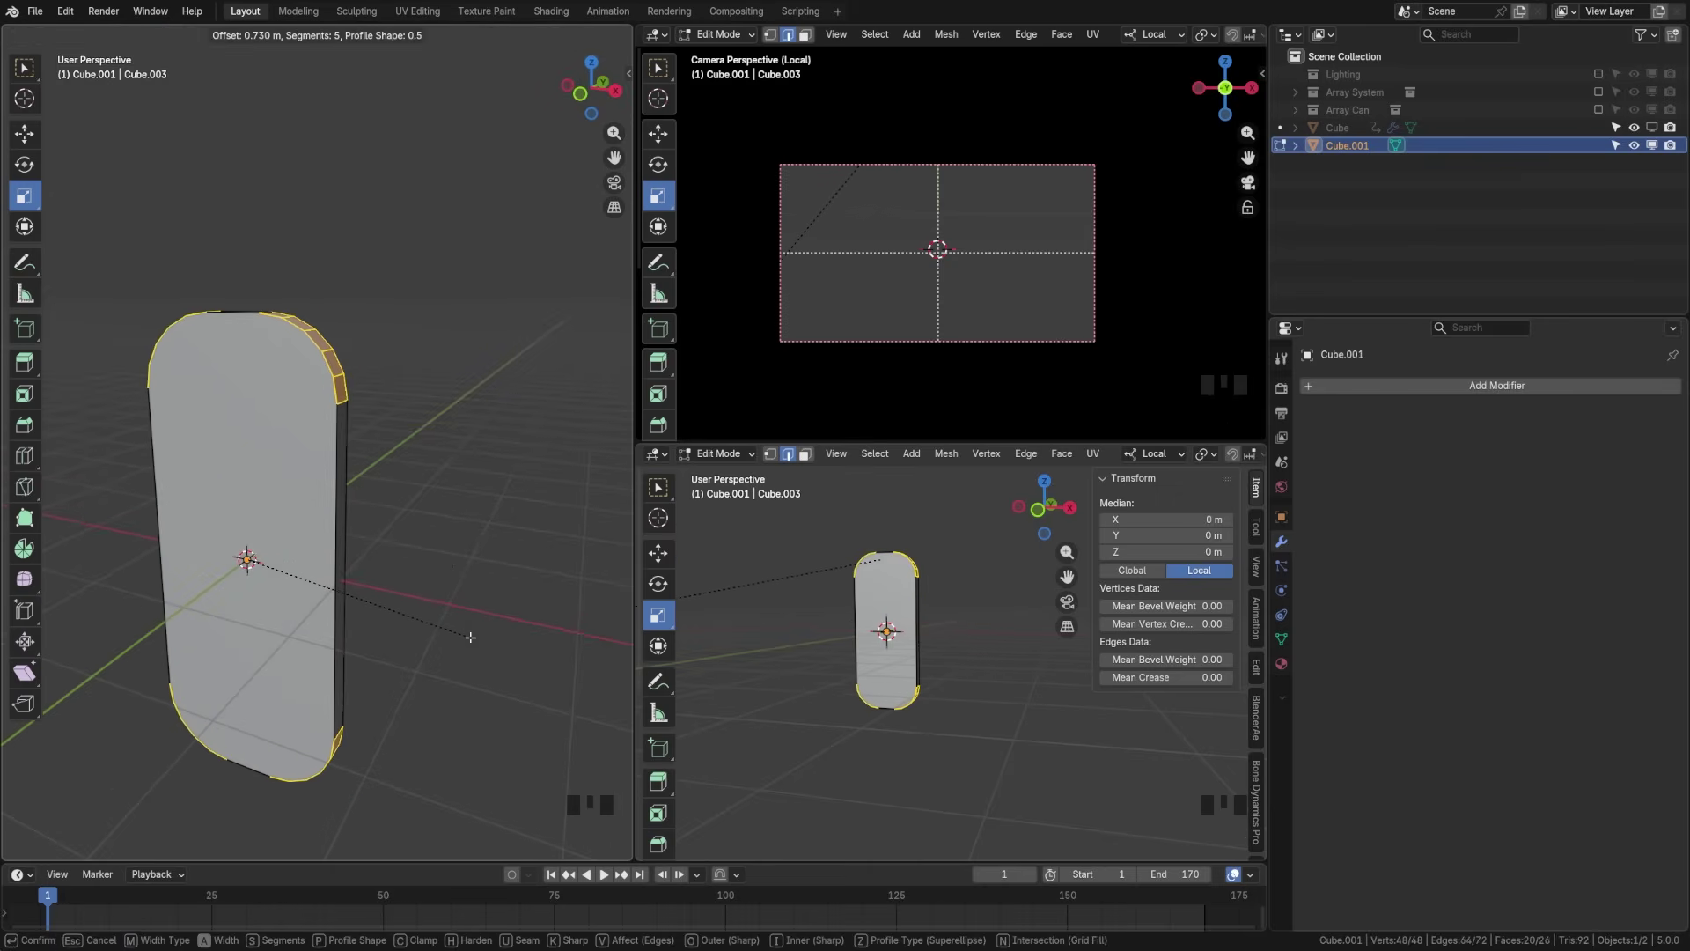
click(470, 637)
key(Tab)
mouse_move(369, 493)
shift+middle_down()
mouse_move(336, 459)
mouse_move(364, 468)
mouse_move(352, 501)
mouse_move(332, 487)
mouse_move(348, 471)
shift+middle_up()
Step: Add a Bevel modifier to the card with Amount 0.05 and 2 segments
click(1423, 382)
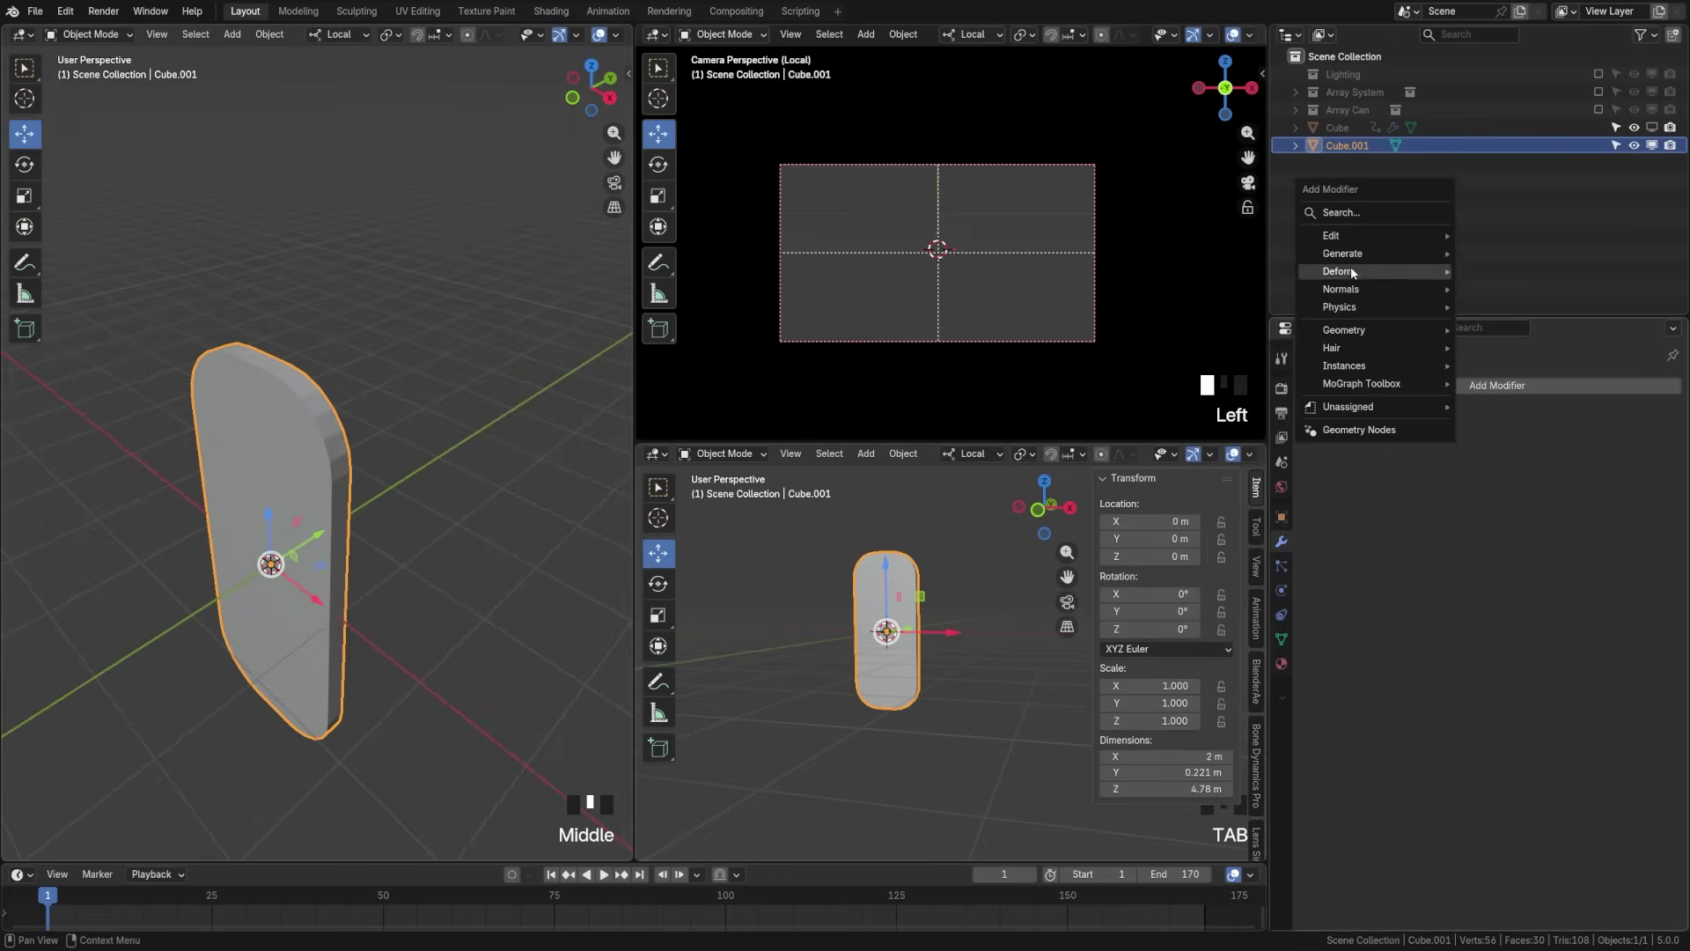
click(1363, 215)
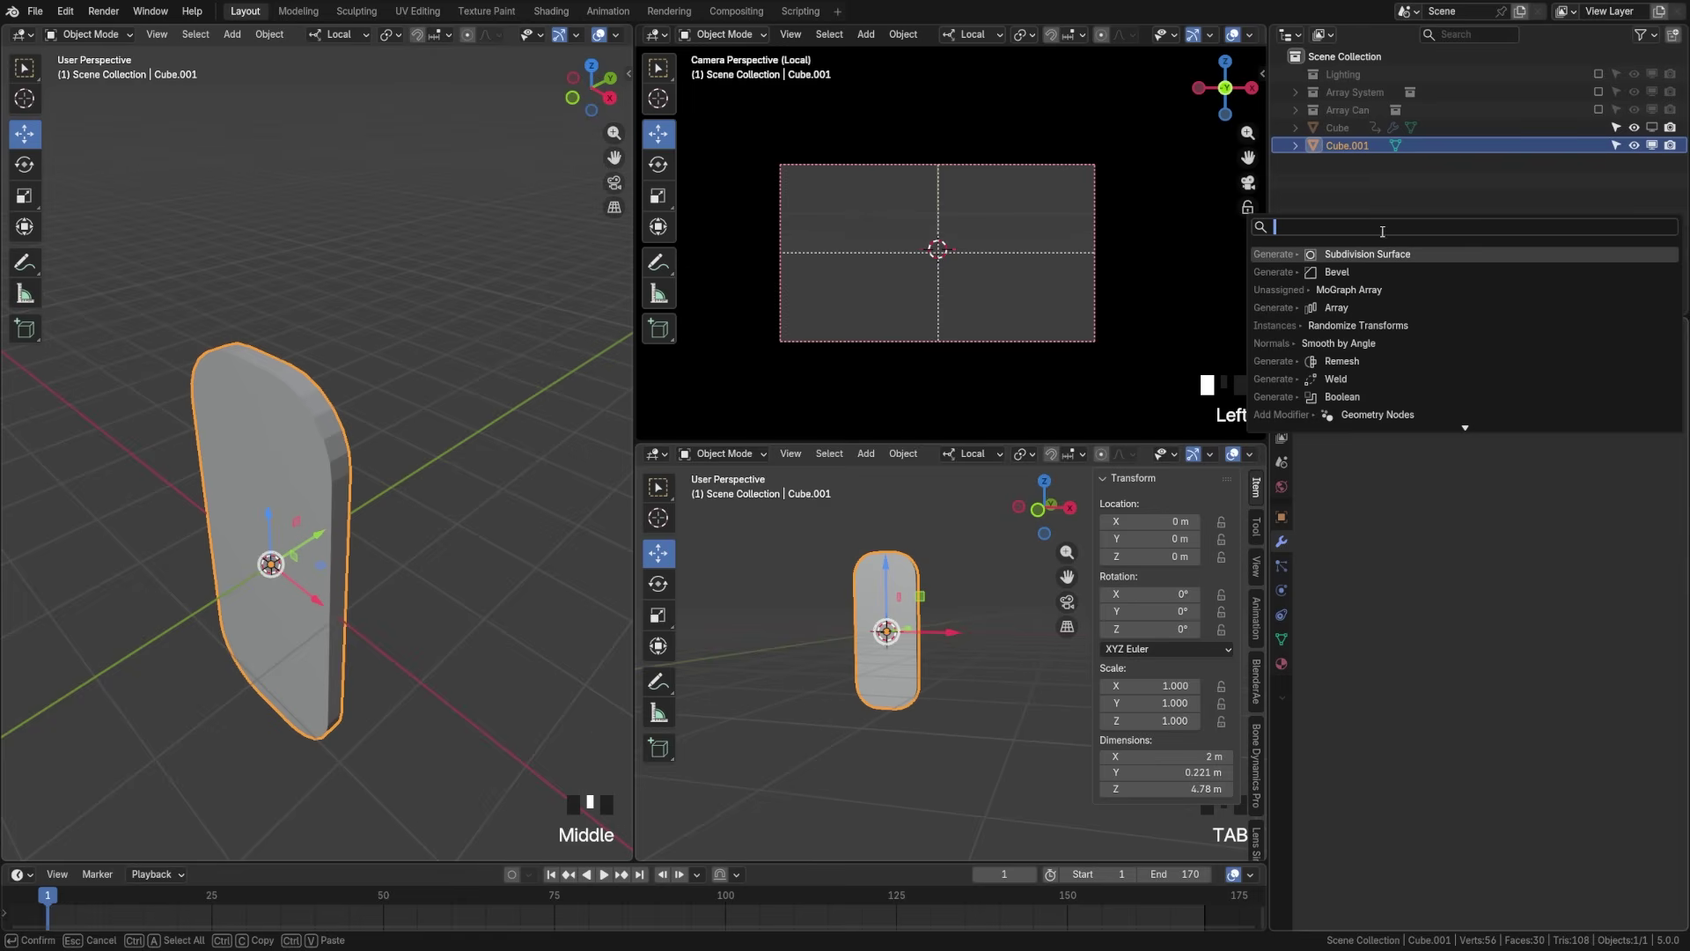
click(1337, 272)
click(1570, 480)
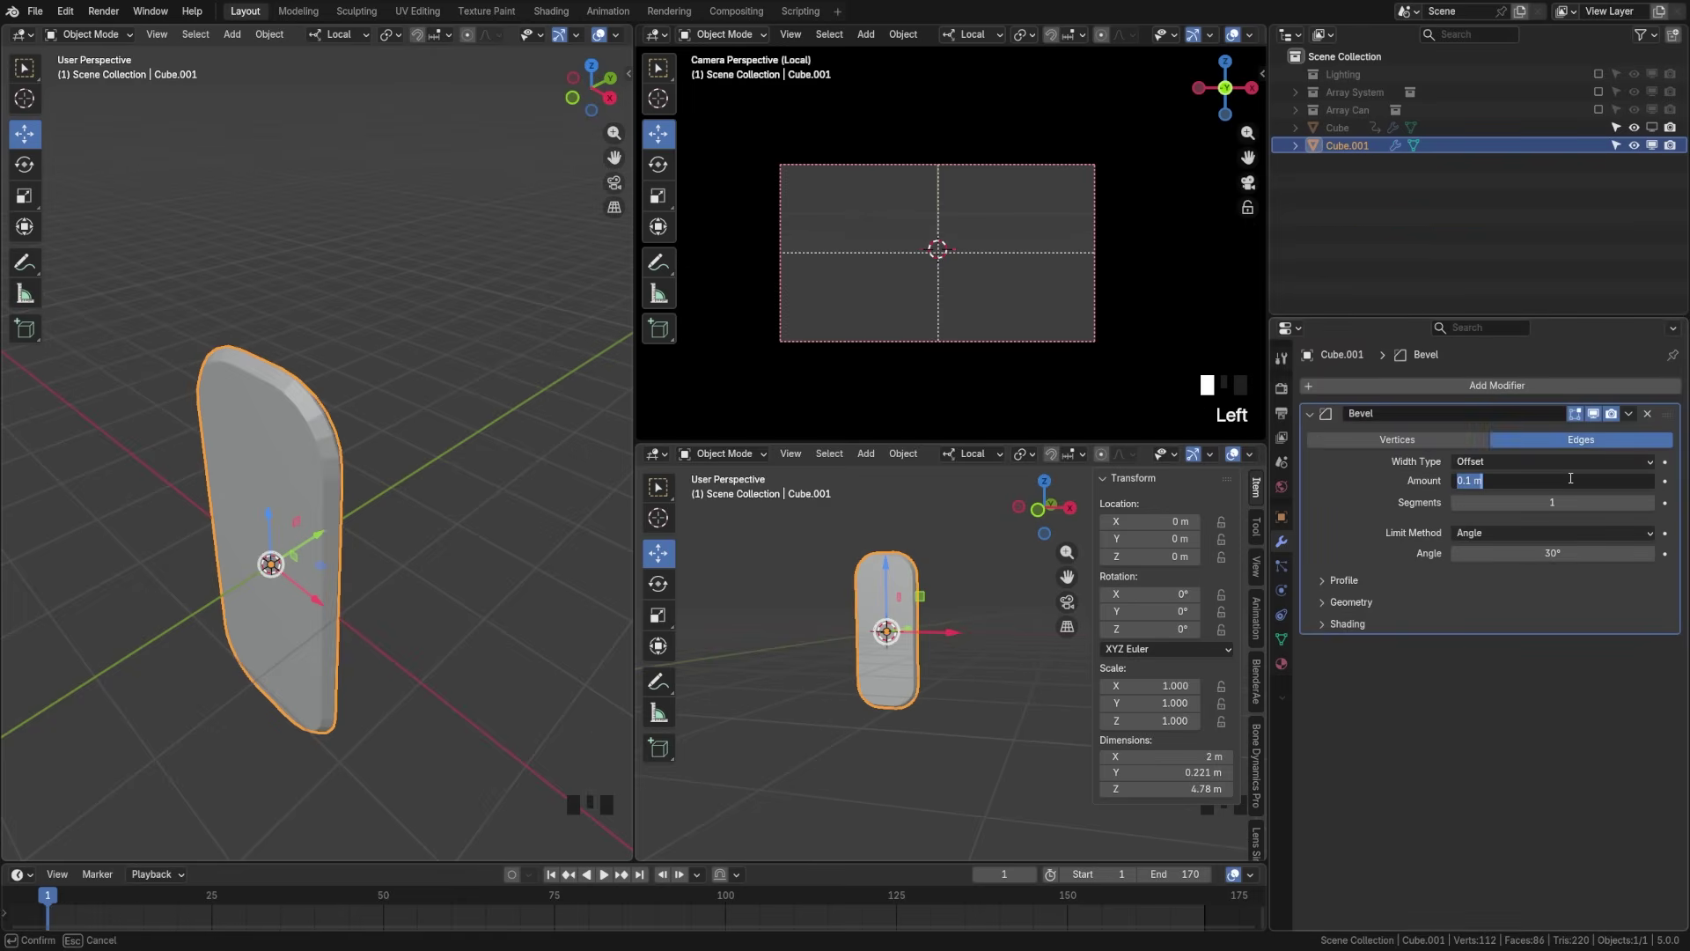
text(.05)
key(Return)
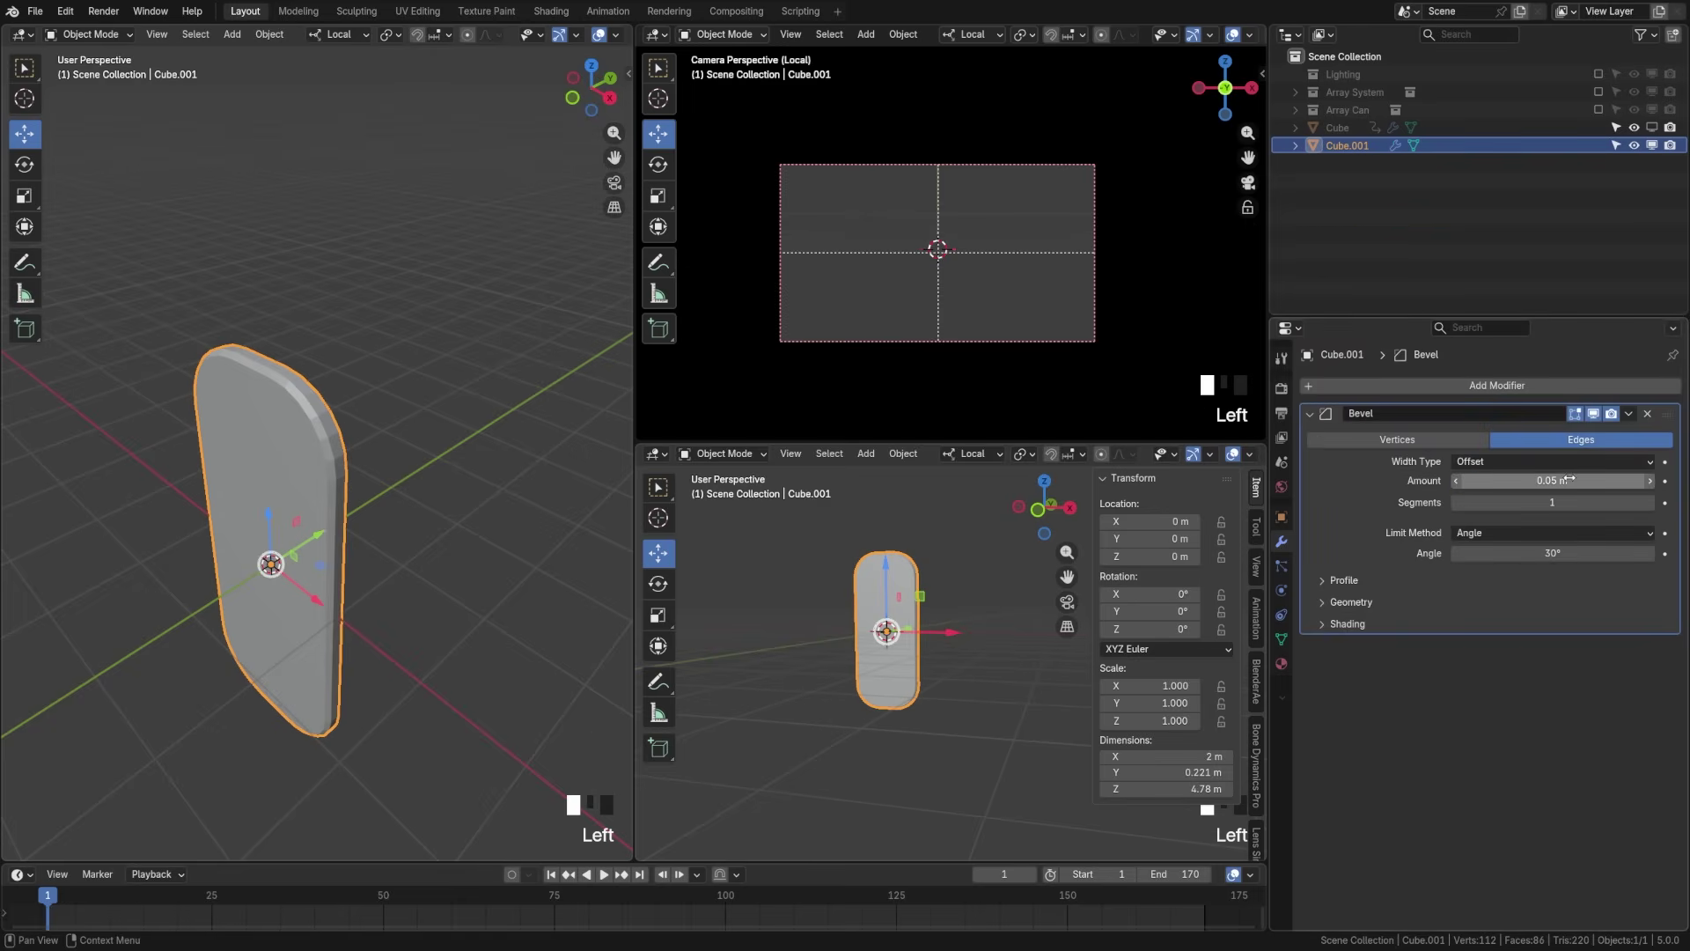
click(1649, 503)
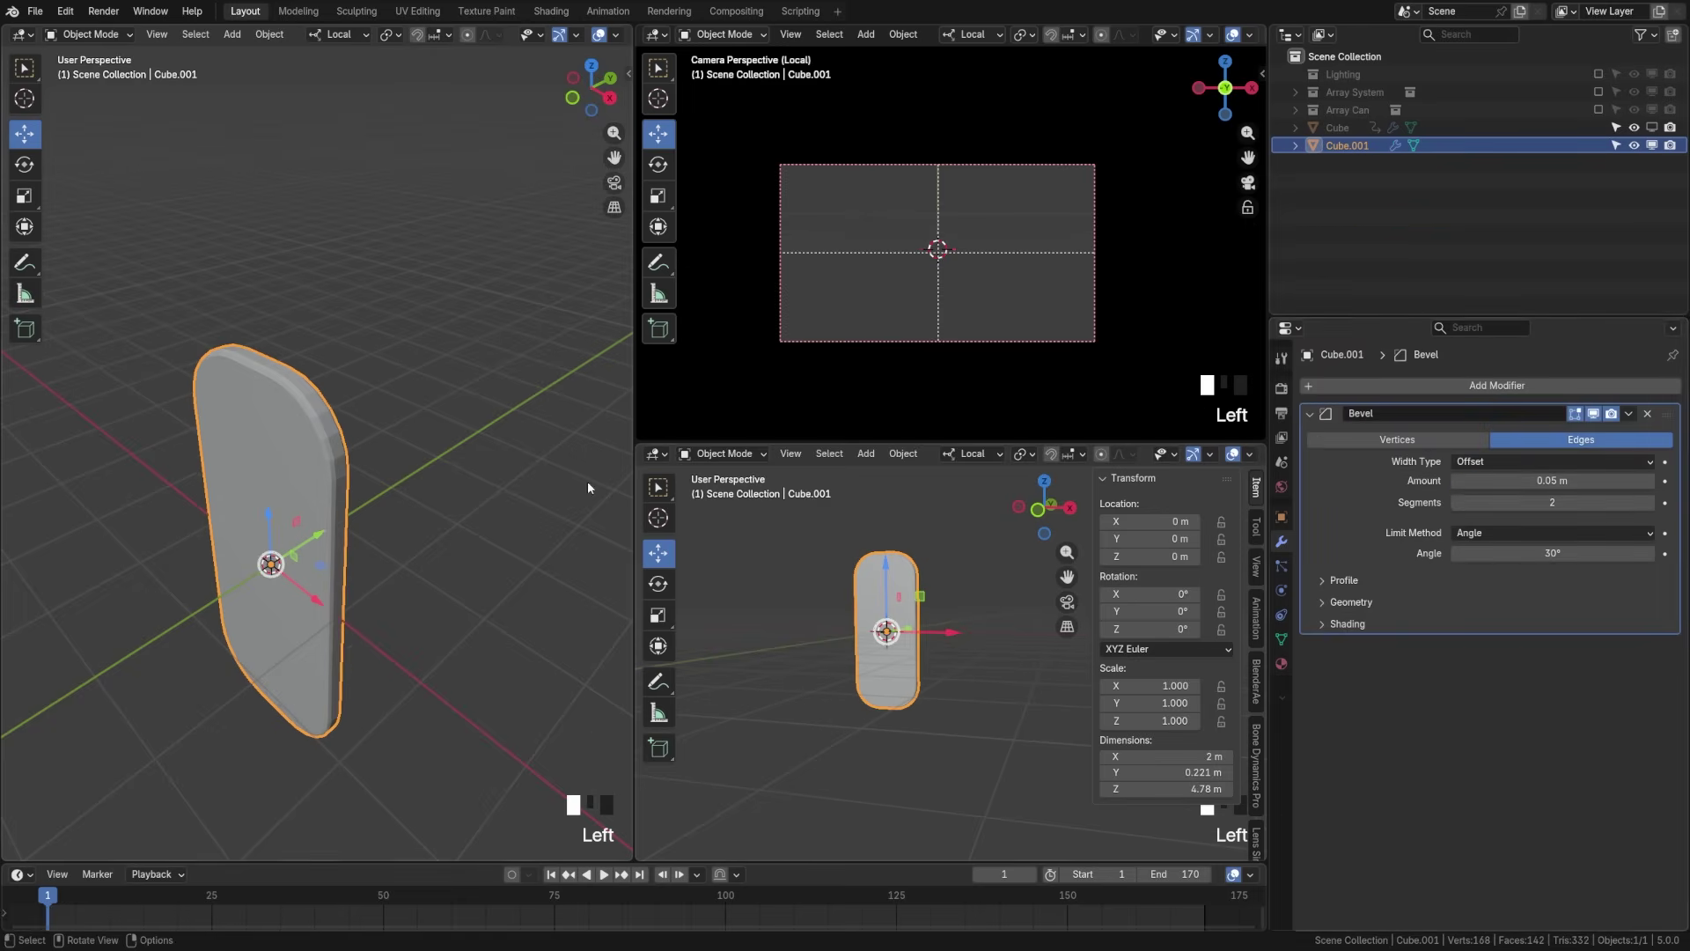
Step: Shade the card auto smooth, add a Subdivision Surface modifier, deselect, and save
right_click(271, 446)
click(263, 465)
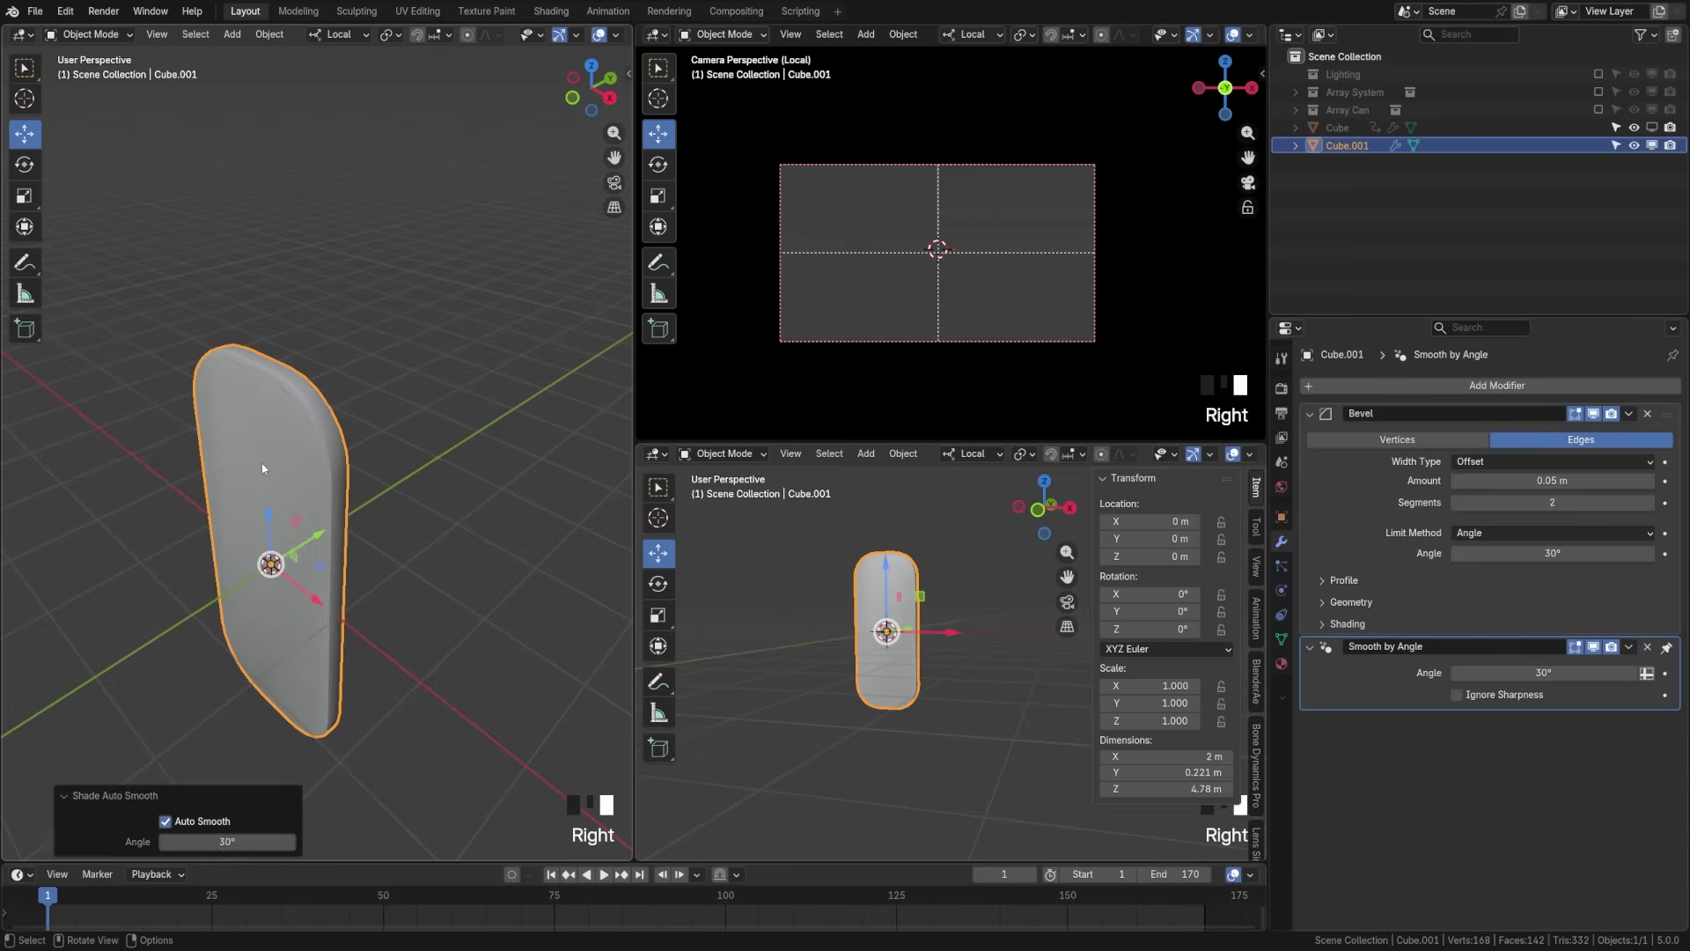
click(1355, 386)
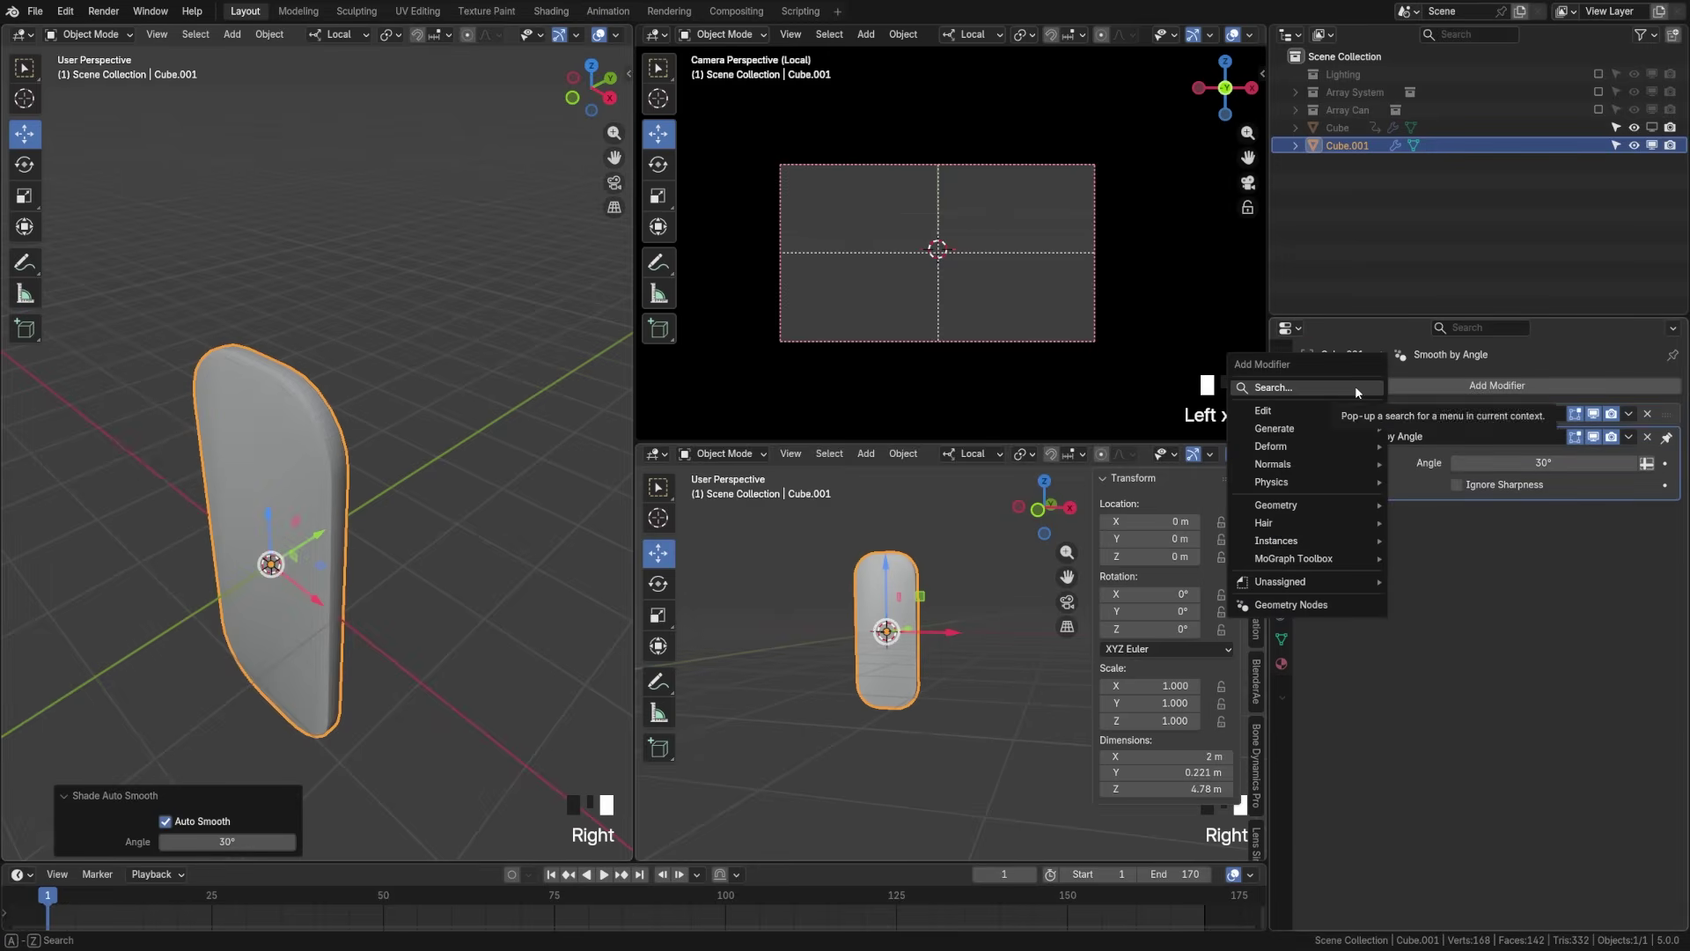
click(1355, 386)
click(1356, 440)
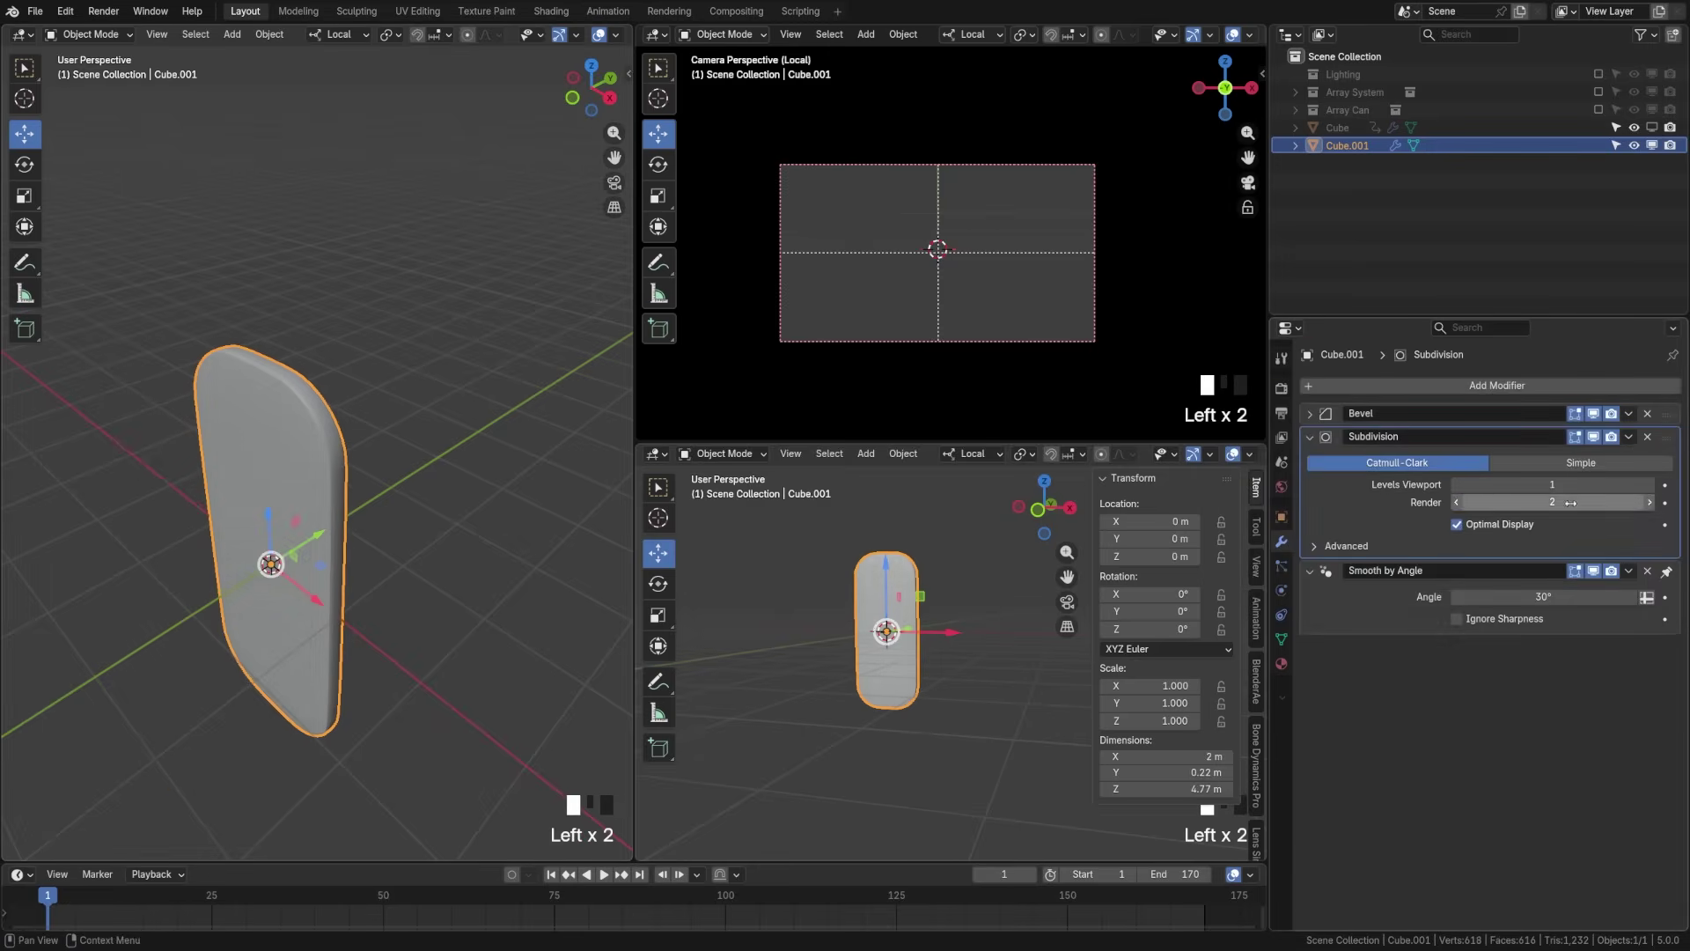
click(1312, 437)
key(alt+a)
middle_drag(302, 501, 382, 452)
key(ctrl+s)
Step: Reselect the card and create a new collection named 'Array Tutorial'
key(KP_1)
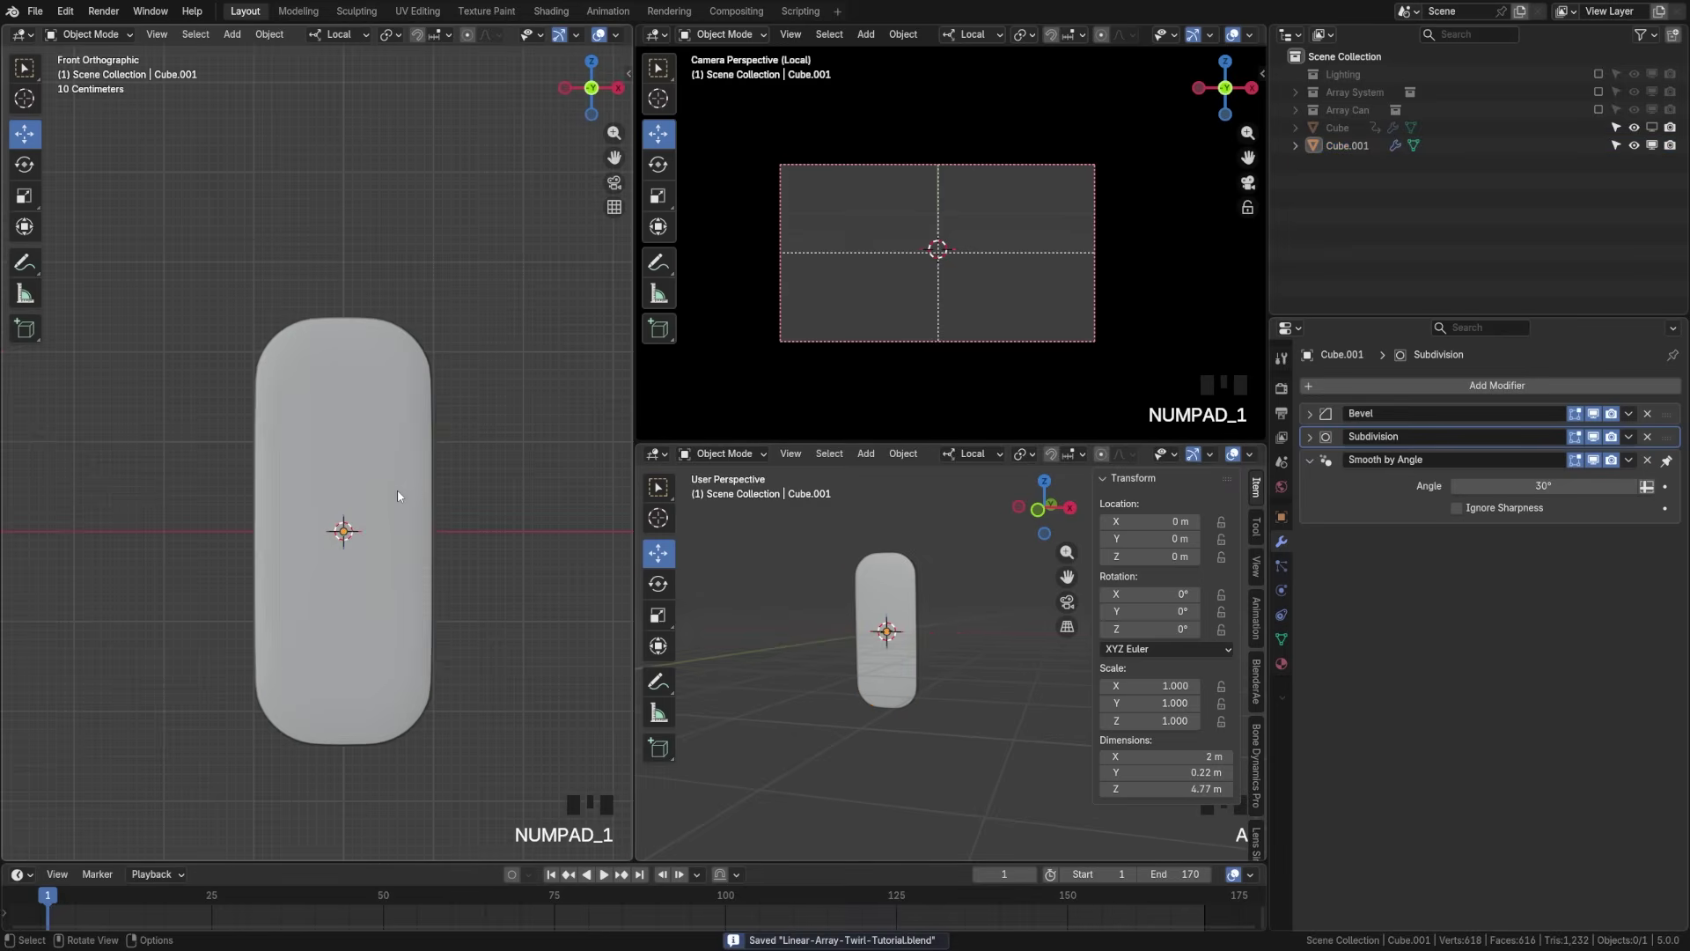
shift+middle_drag(398, 488, 376, 482)
key(n)
key(ctrl+z)
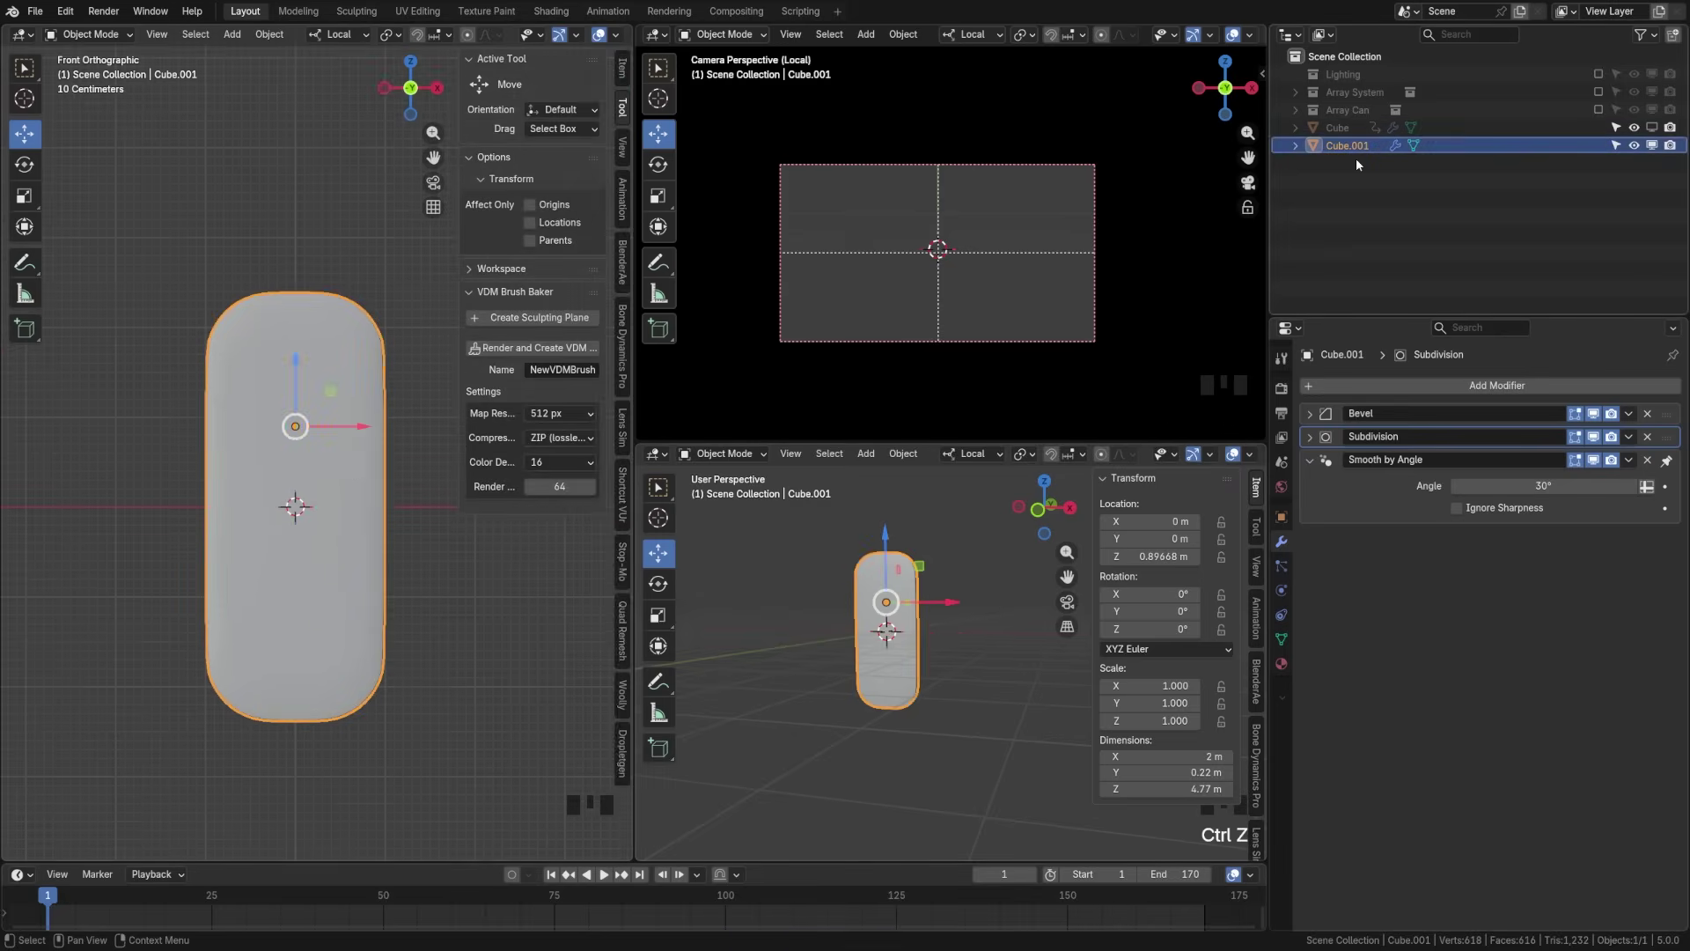
click(1355, 154)
click(1678, 39)
double_click(1342, 127)
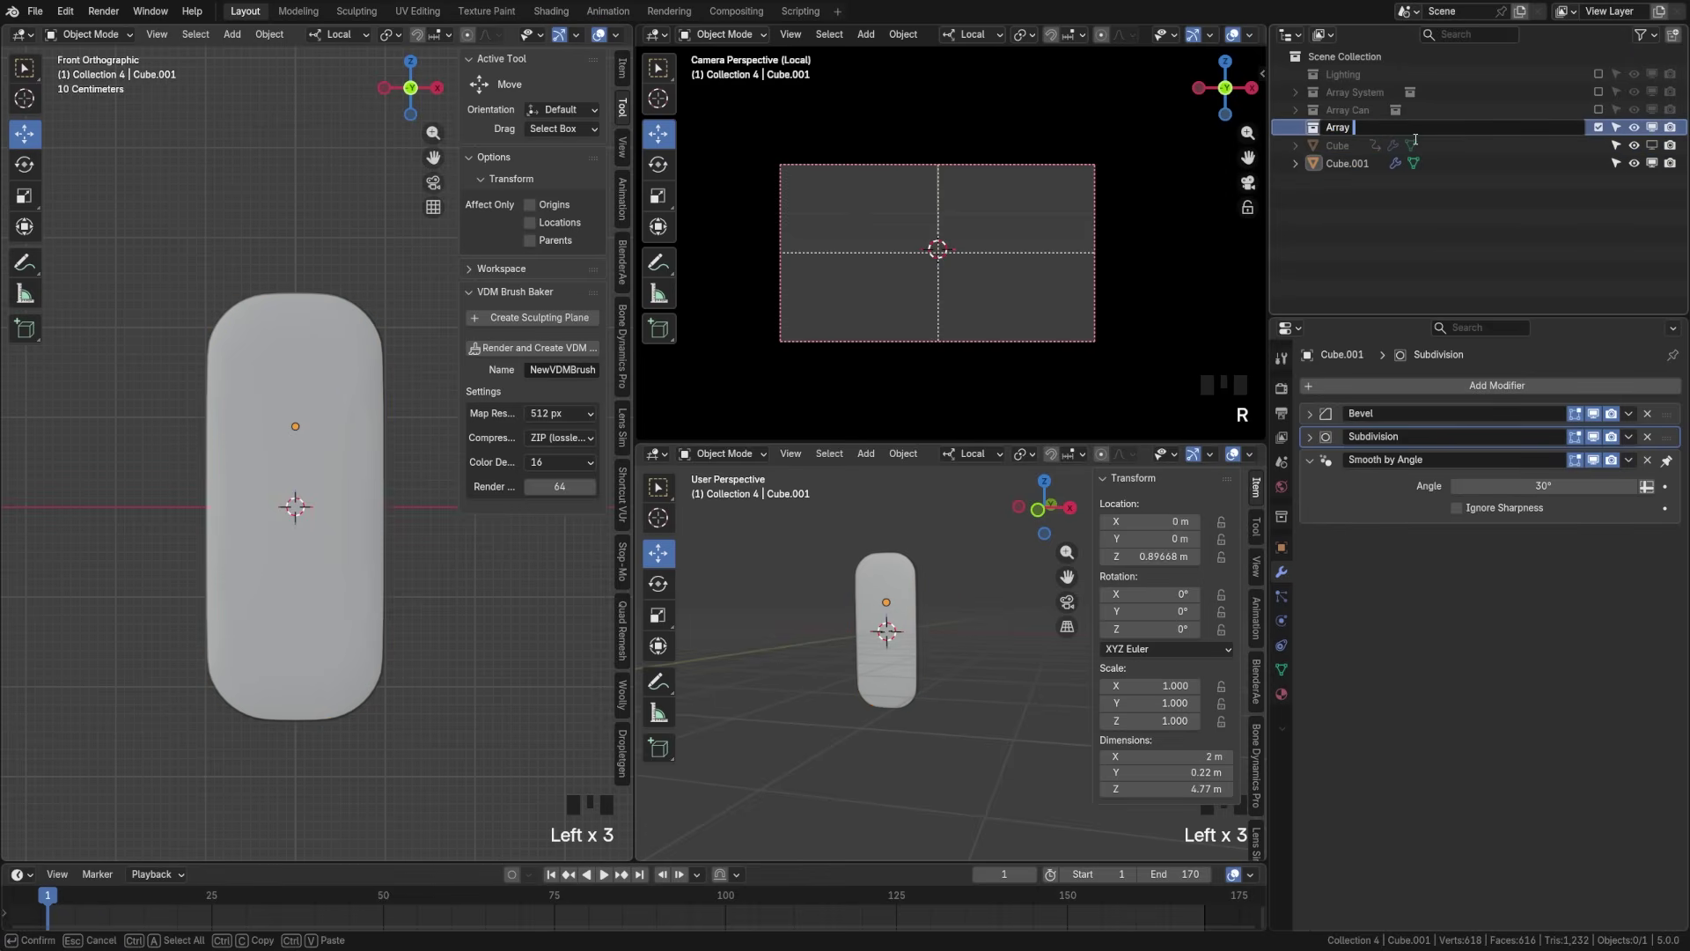
text(Array Tutorial)
key(Return)
Step: Unhide the arrayed Cube, rename it 'Array System', and move it into Array Tutorial
click(1564, 146)
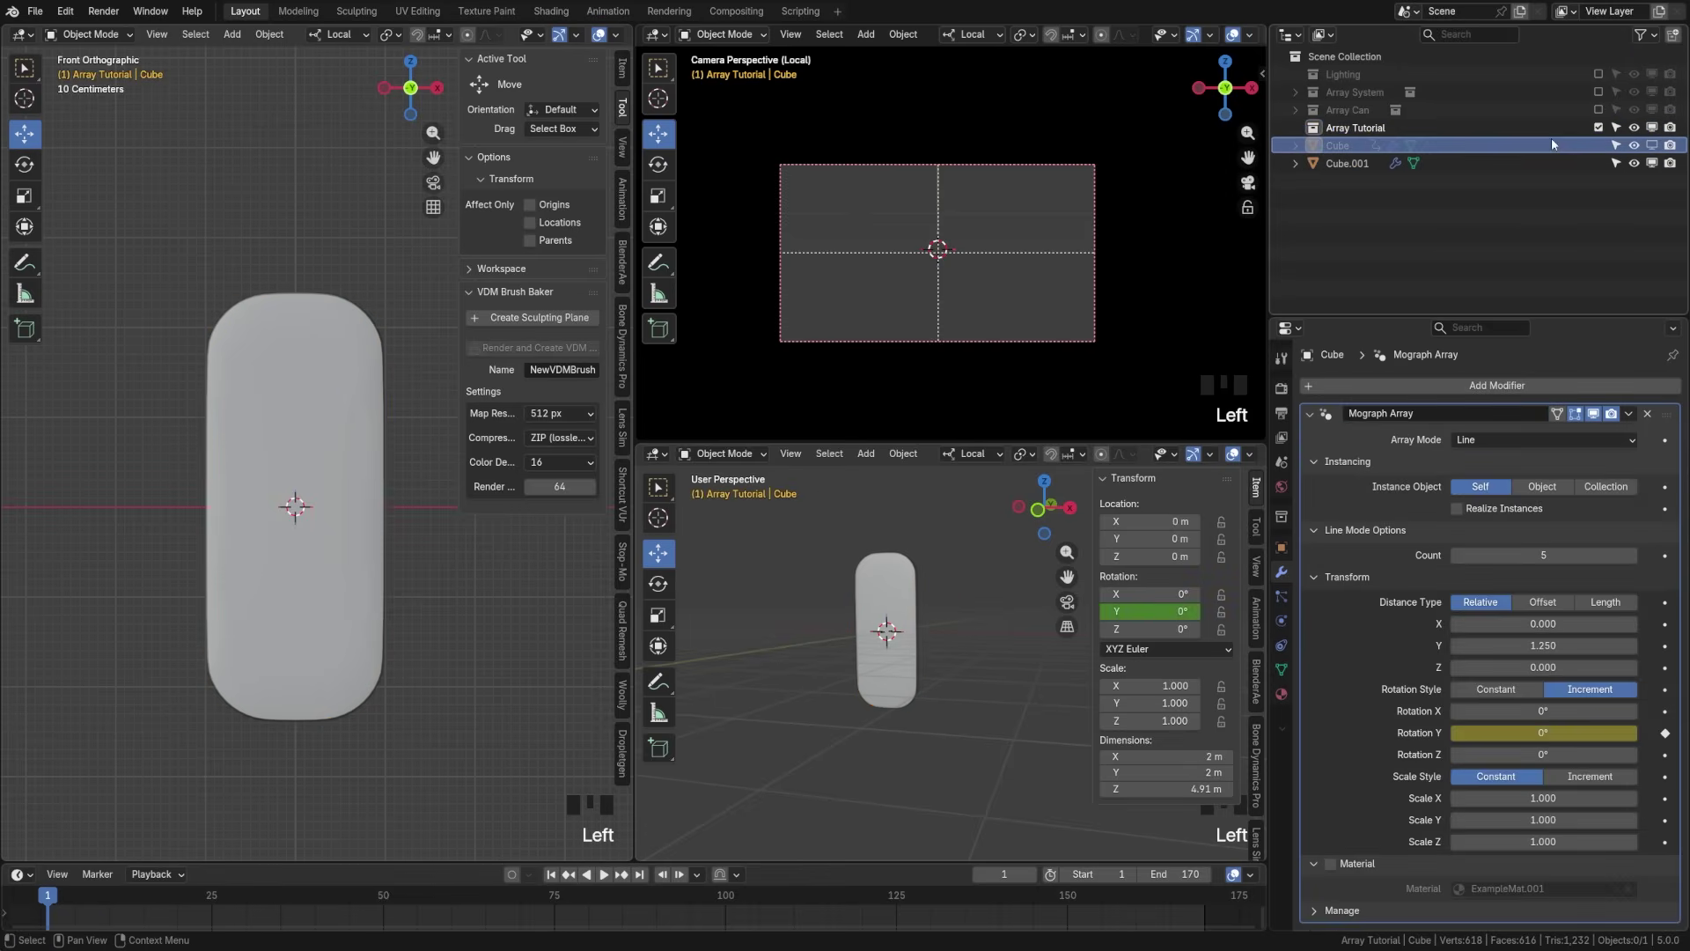
click(1652, 145)
key(ctrl+s)
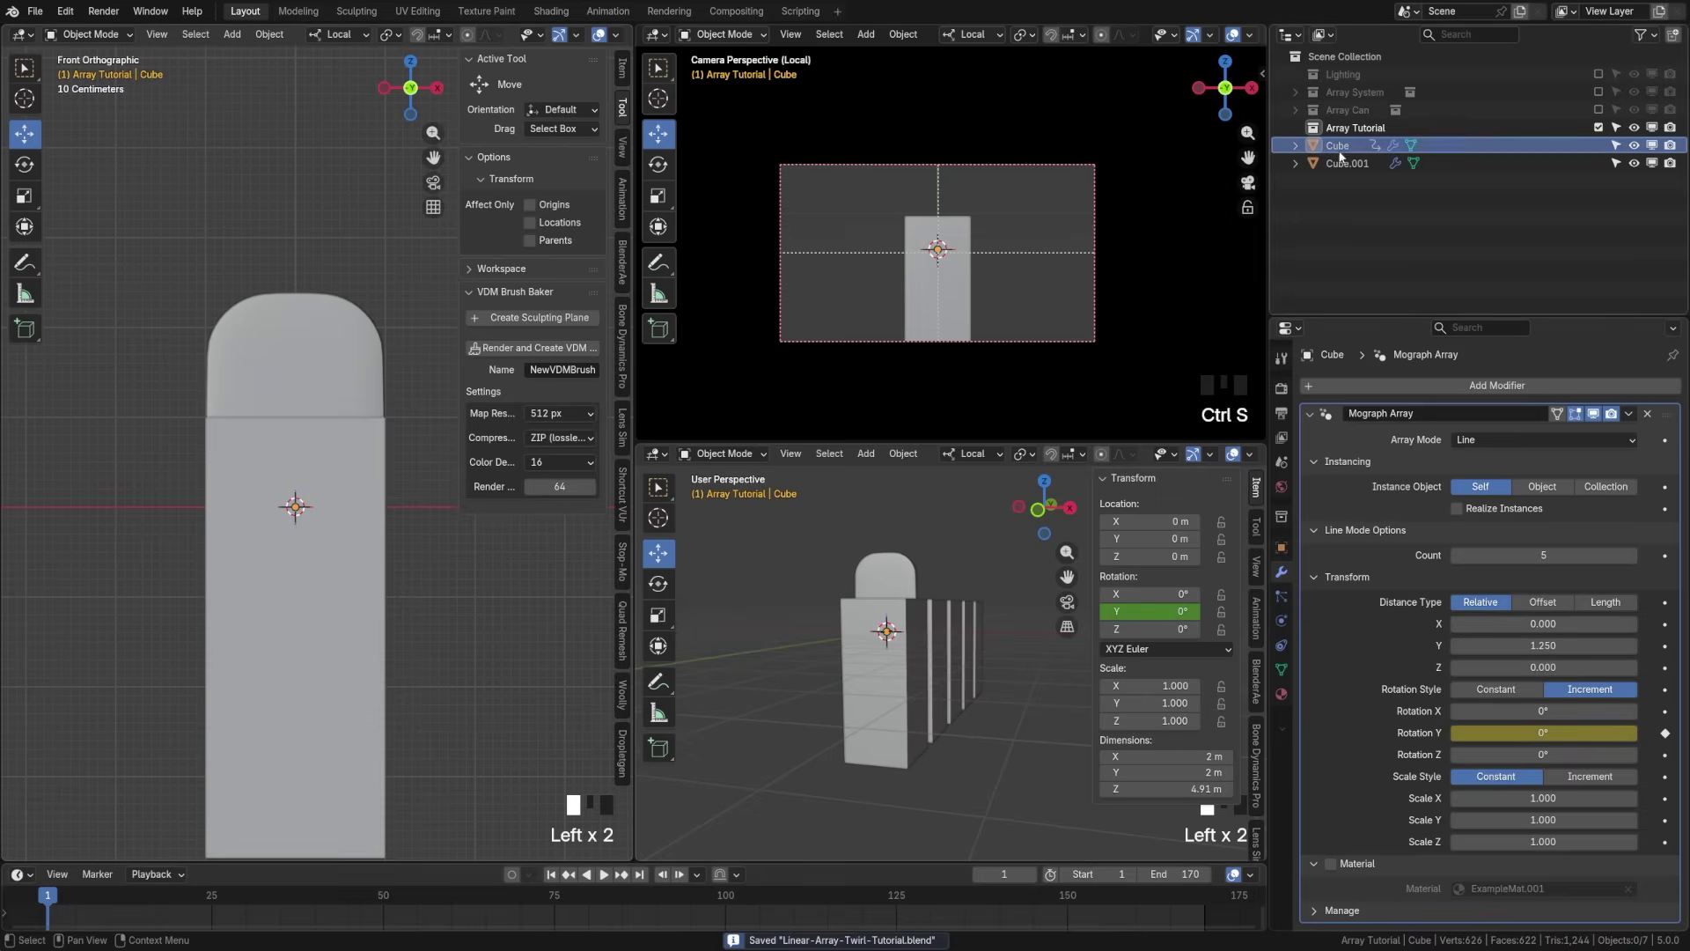
double_click(1339, 147)
text(Array System)
key(Return)
drag(1346, 146, 1366, 134)
Step: Rename the card object Cube.001 to 'Card.000'
click(1356, 166)
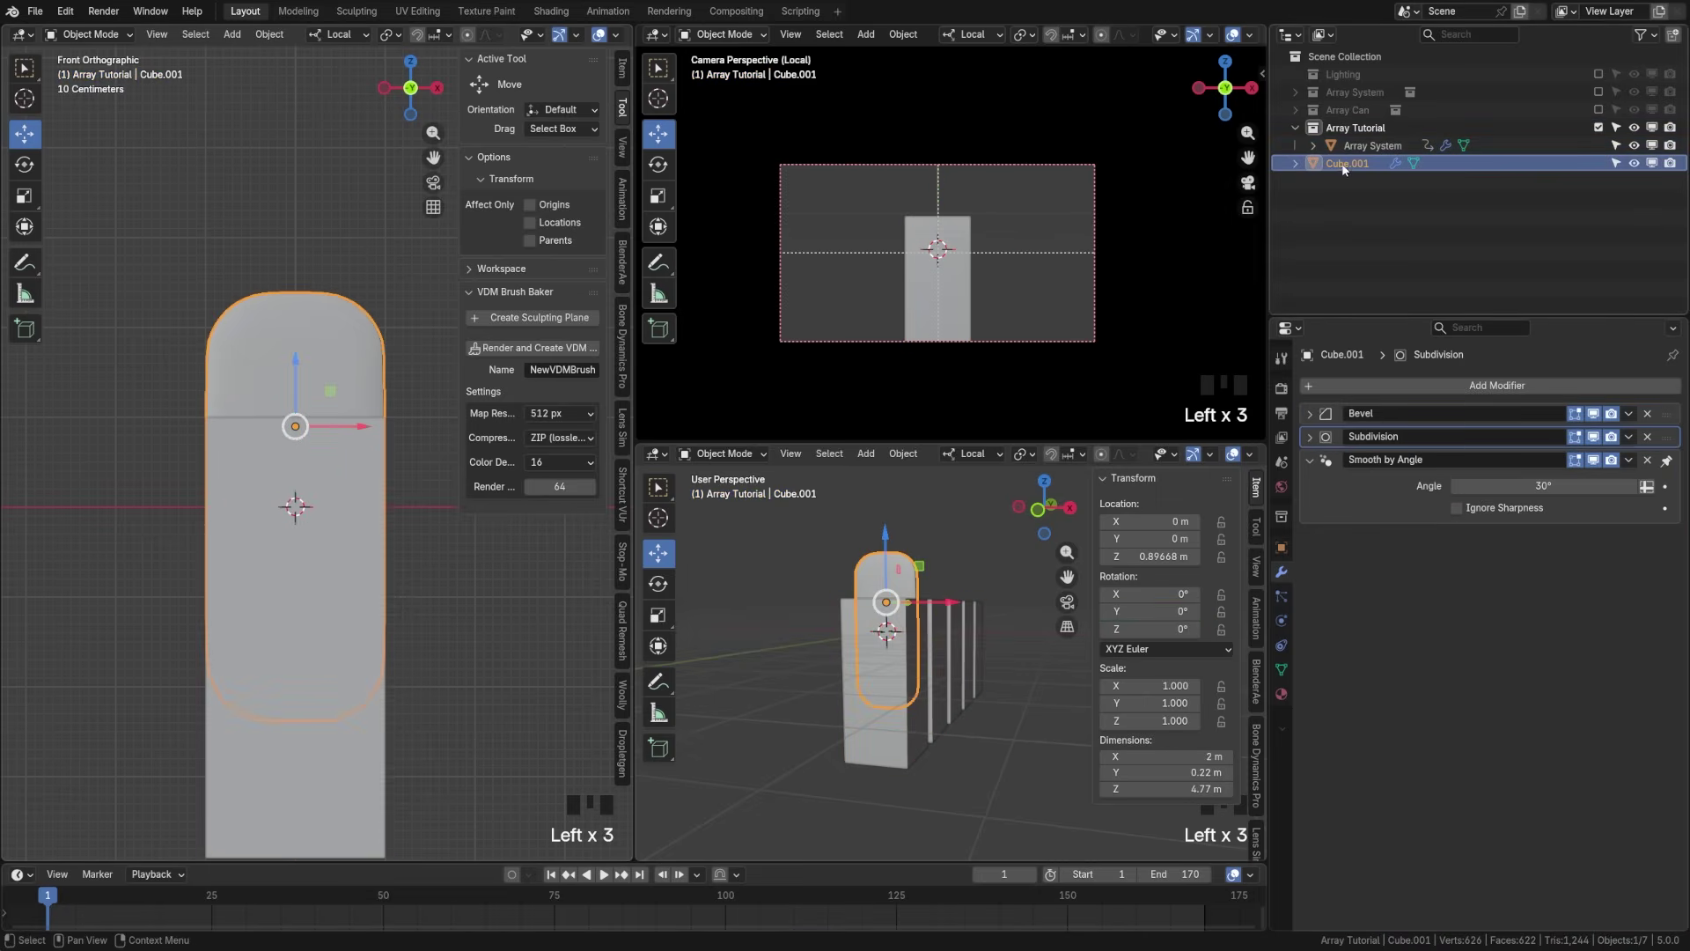
middle_drag(414, 398, 379, 391)
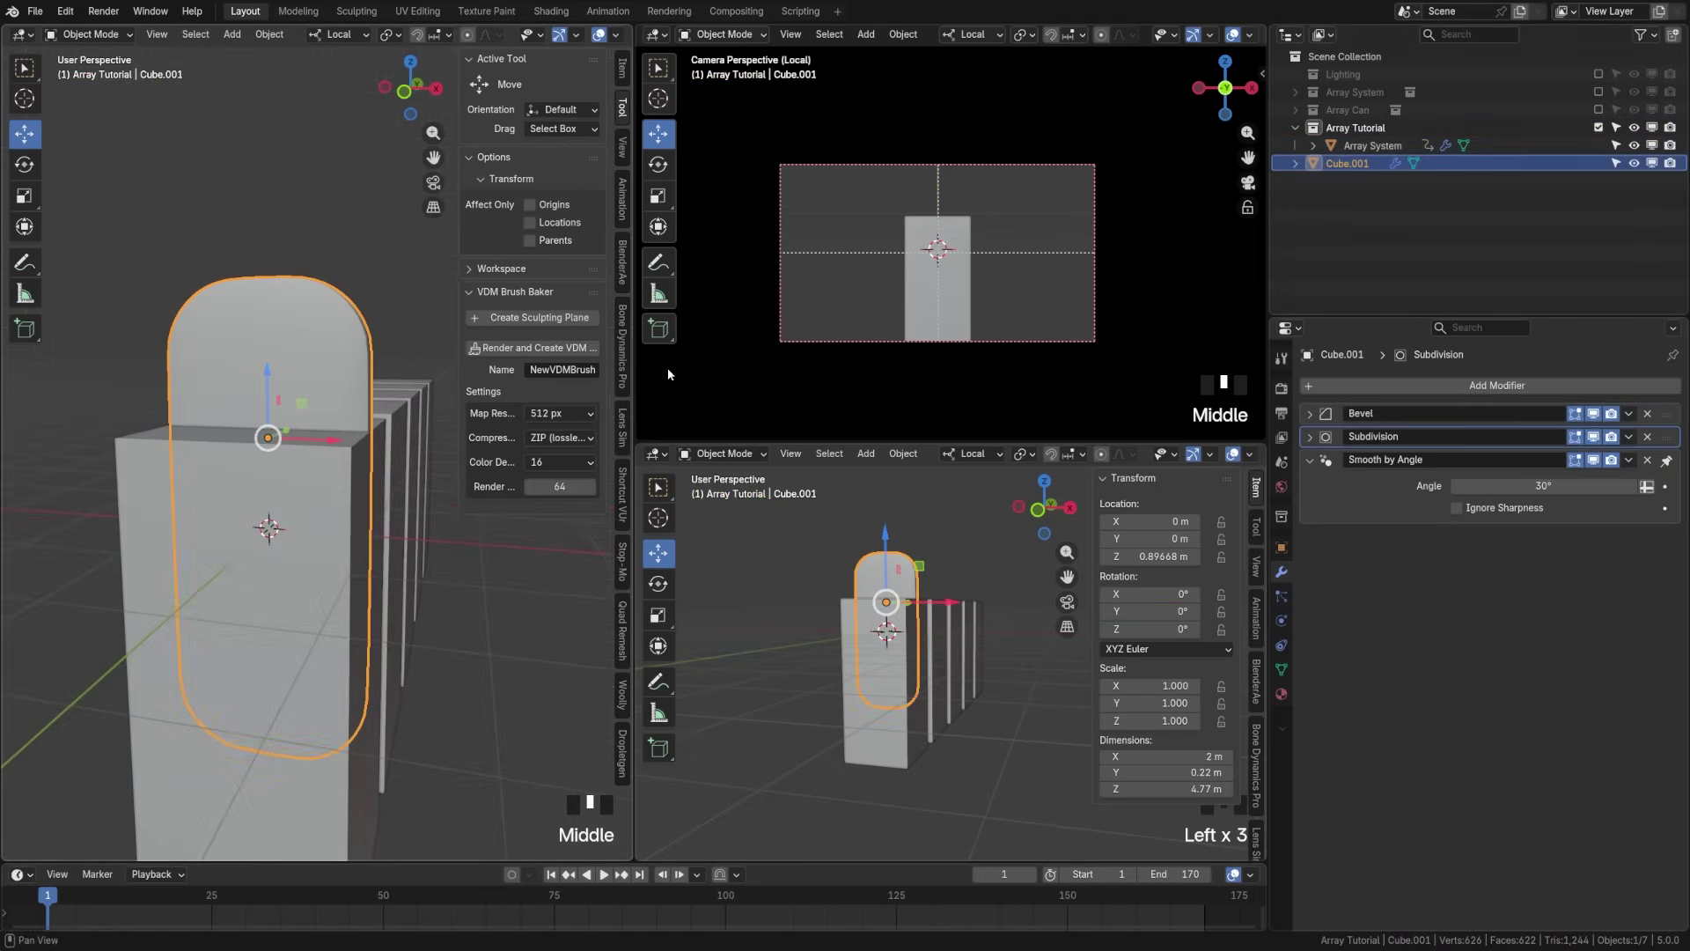
double_click(1351, 163)
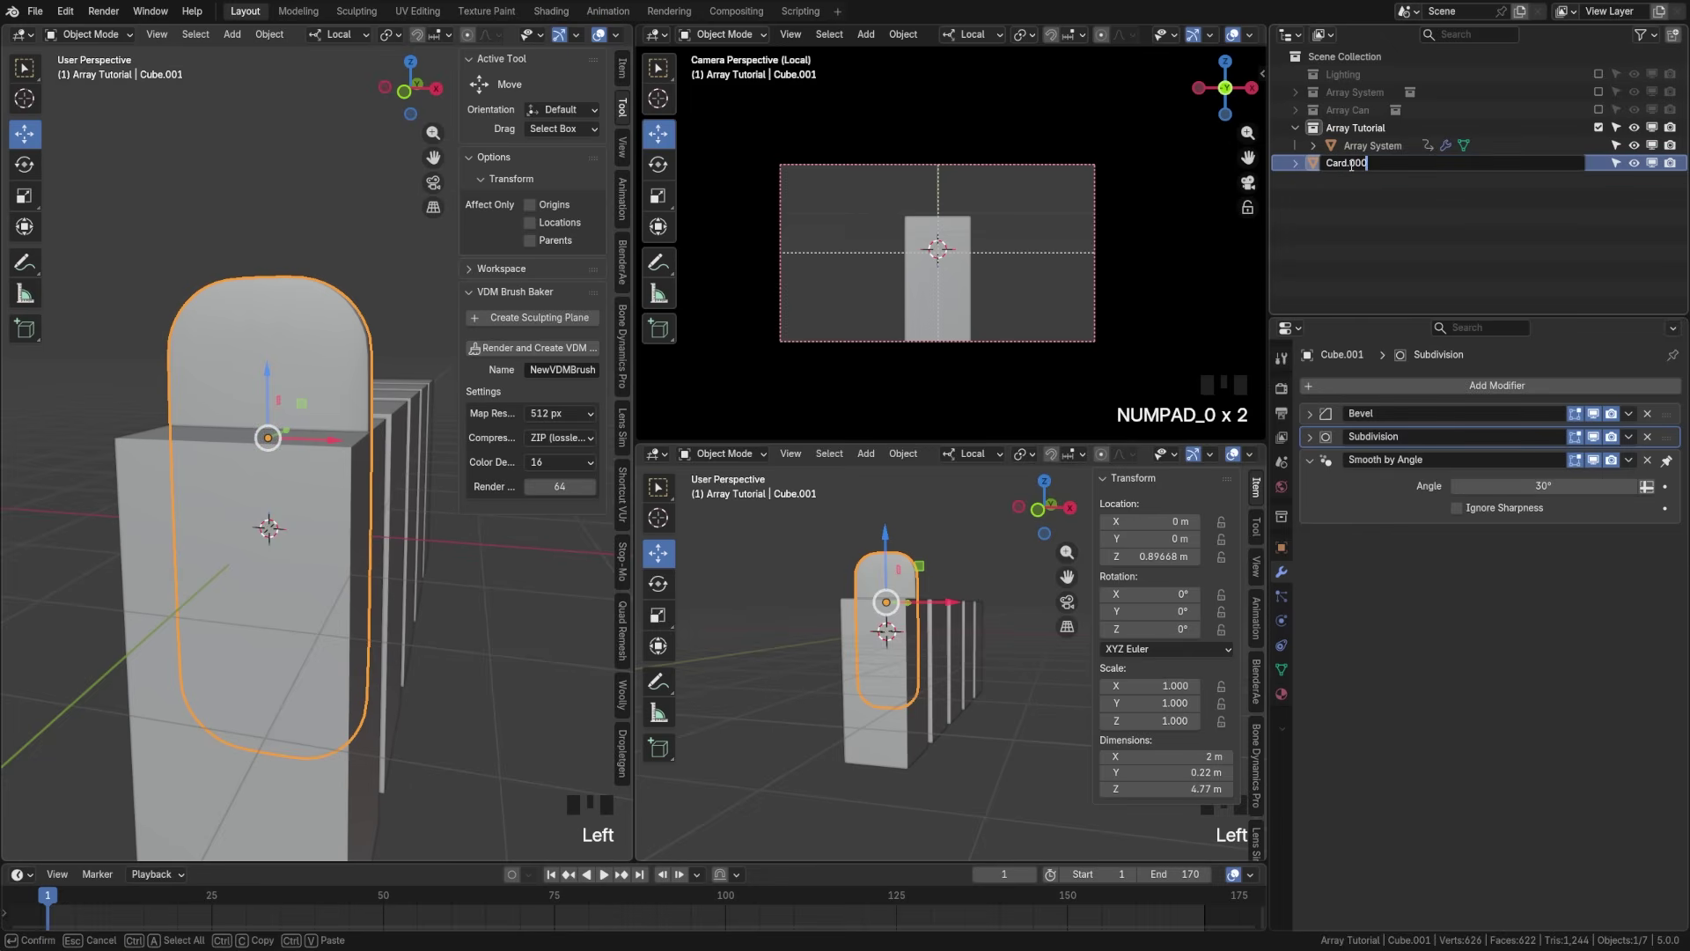
text(Card.000)
Step: Add a nested 'Array Objects' collection under Array Tutorial and move Card.000 into it
click(1409, 127)
click(1666, 34)
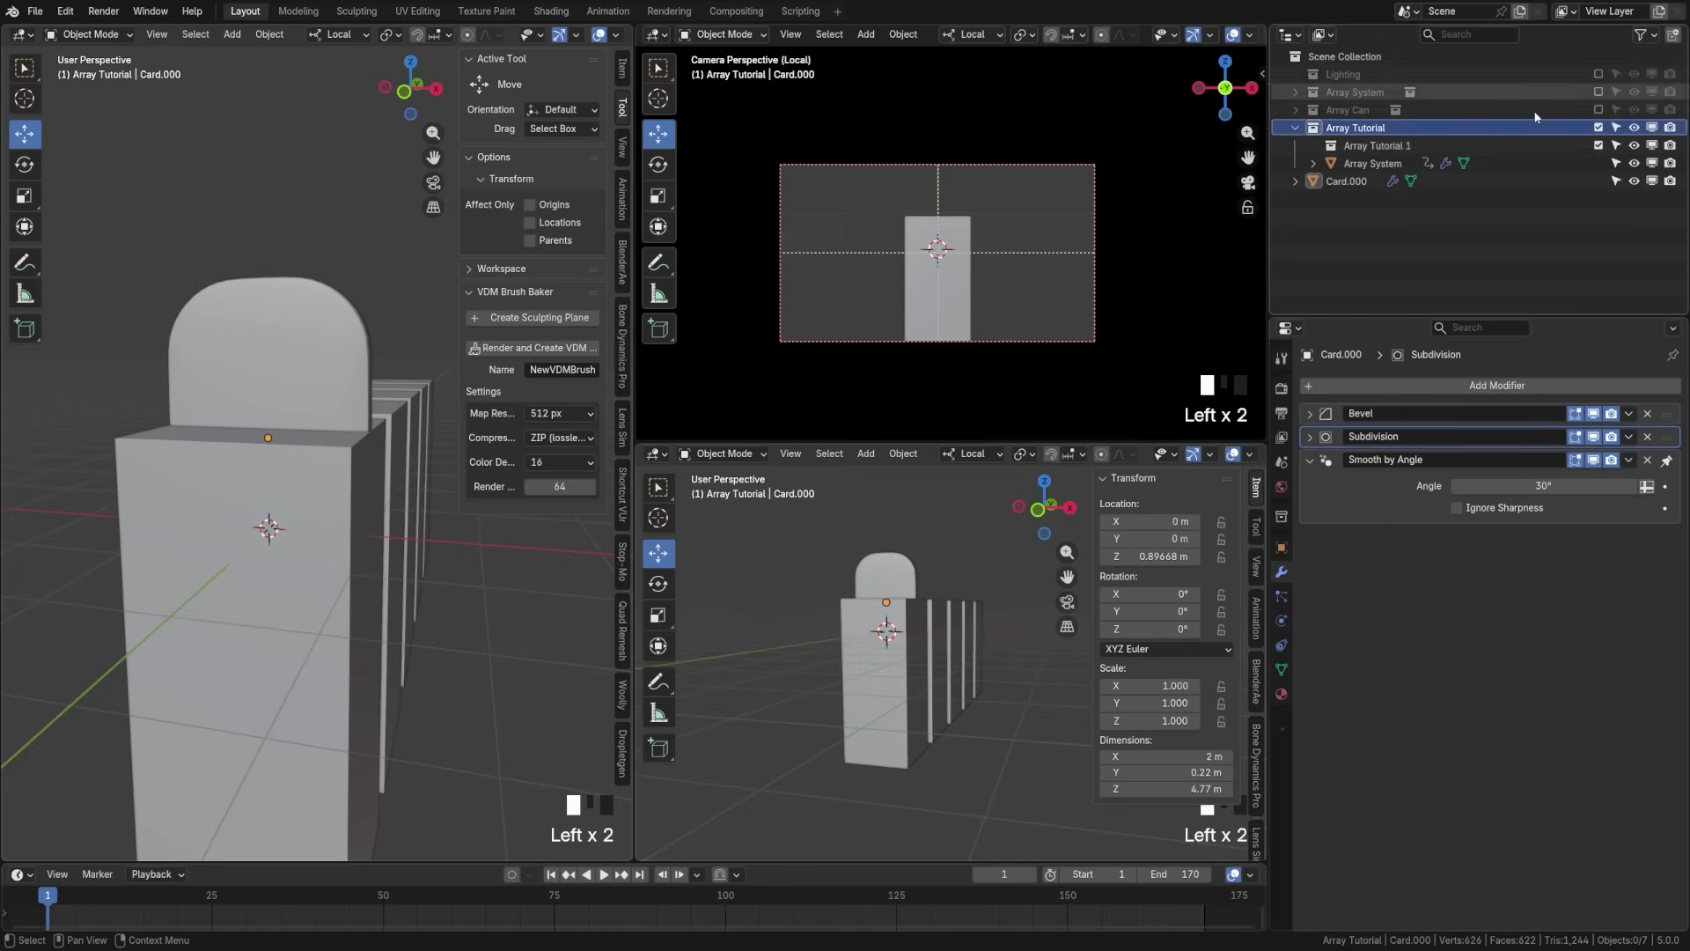
click(1458, 141)
double_click(1408, 145)
text(Array Objects)
key(Return)
drag(1347, 181, 1398, 147)
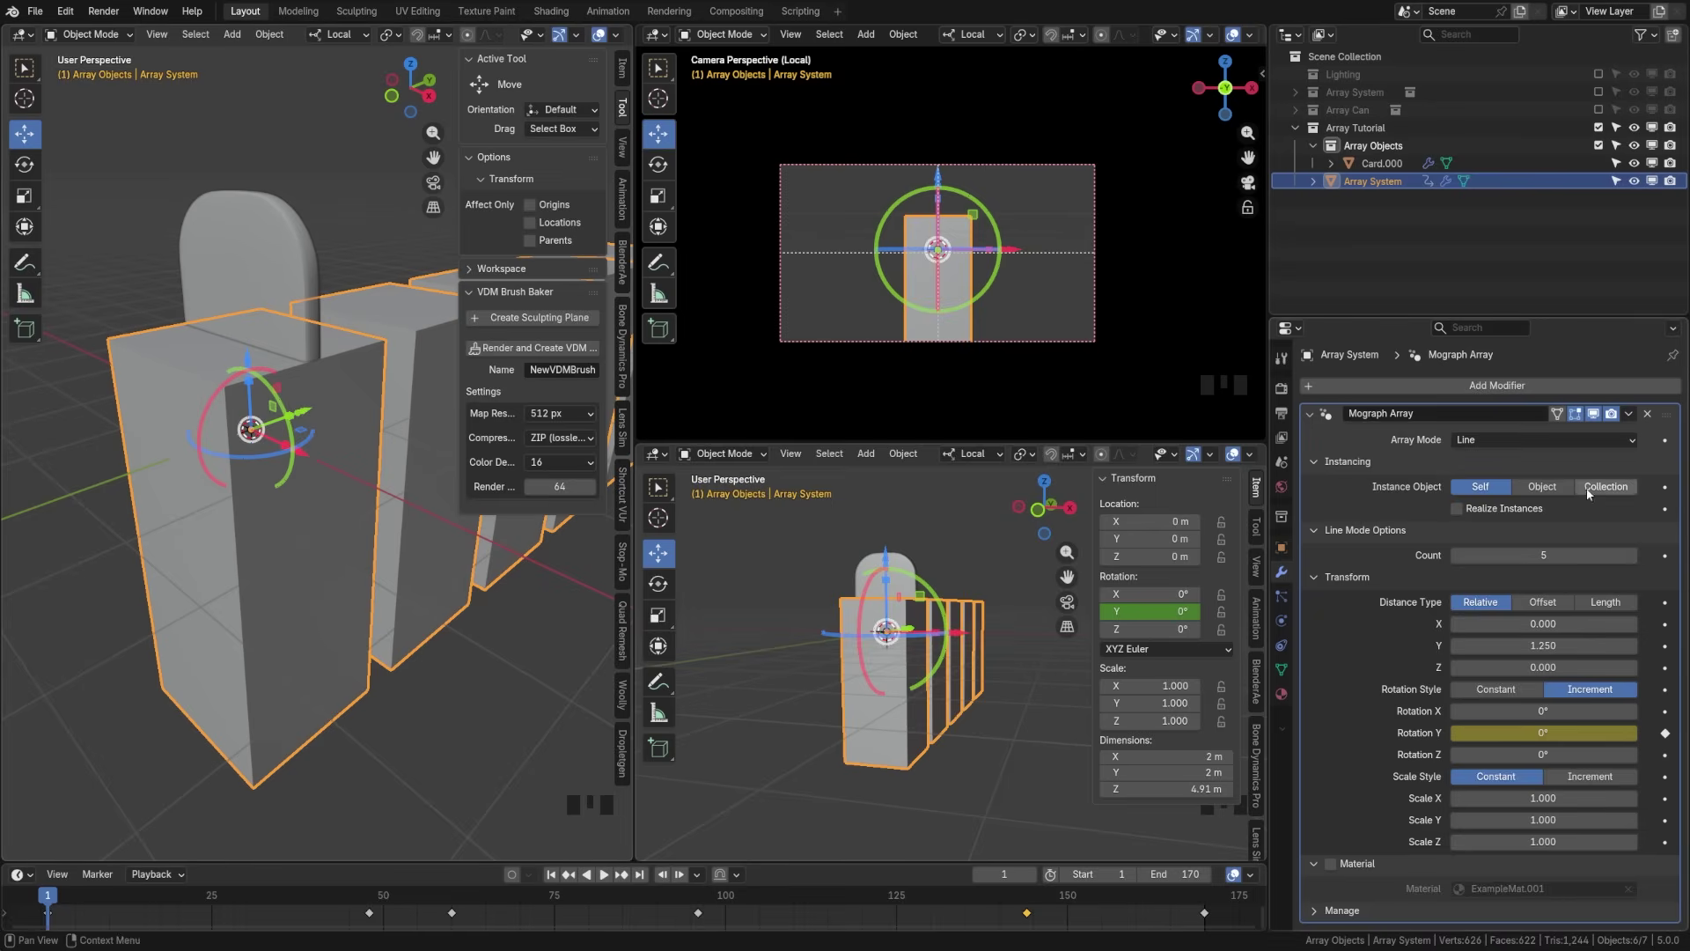
Step: Make the Mograph Array instance the object Card.000 and save the file
click(1542, 486)
key(ctrl+s)
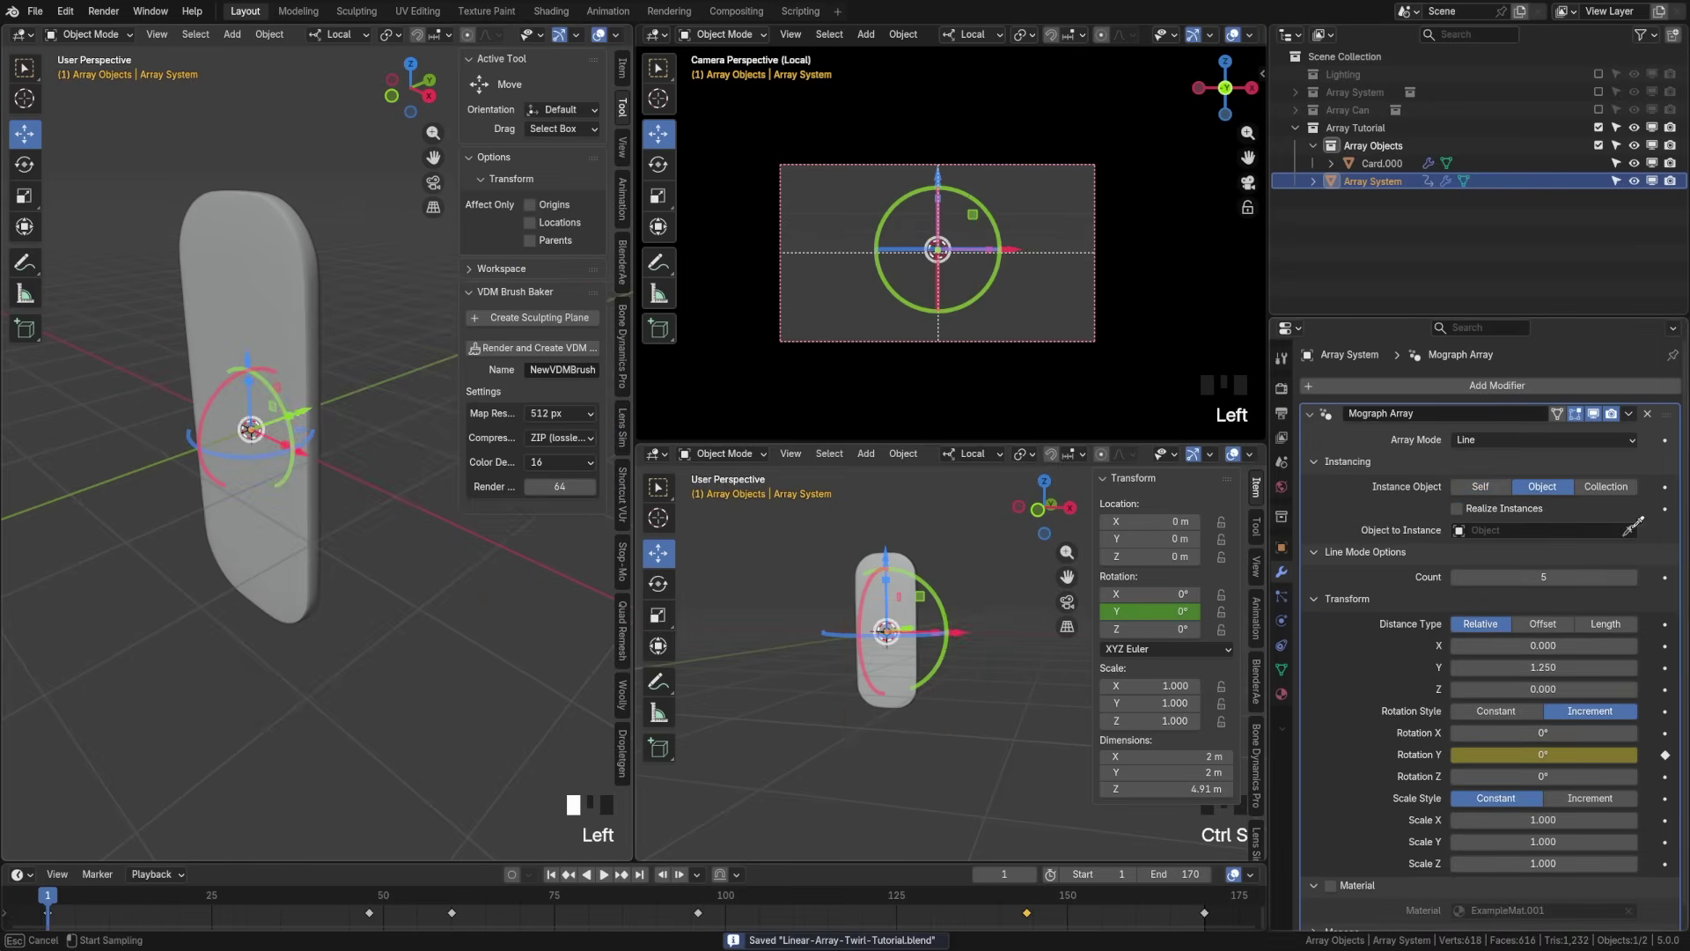
click(246, 461)
middle_drag(332, 469, 308, 467)
Step: Exclude the Array Objects collection and play the animation to preview the twirl
click(1598, 146)
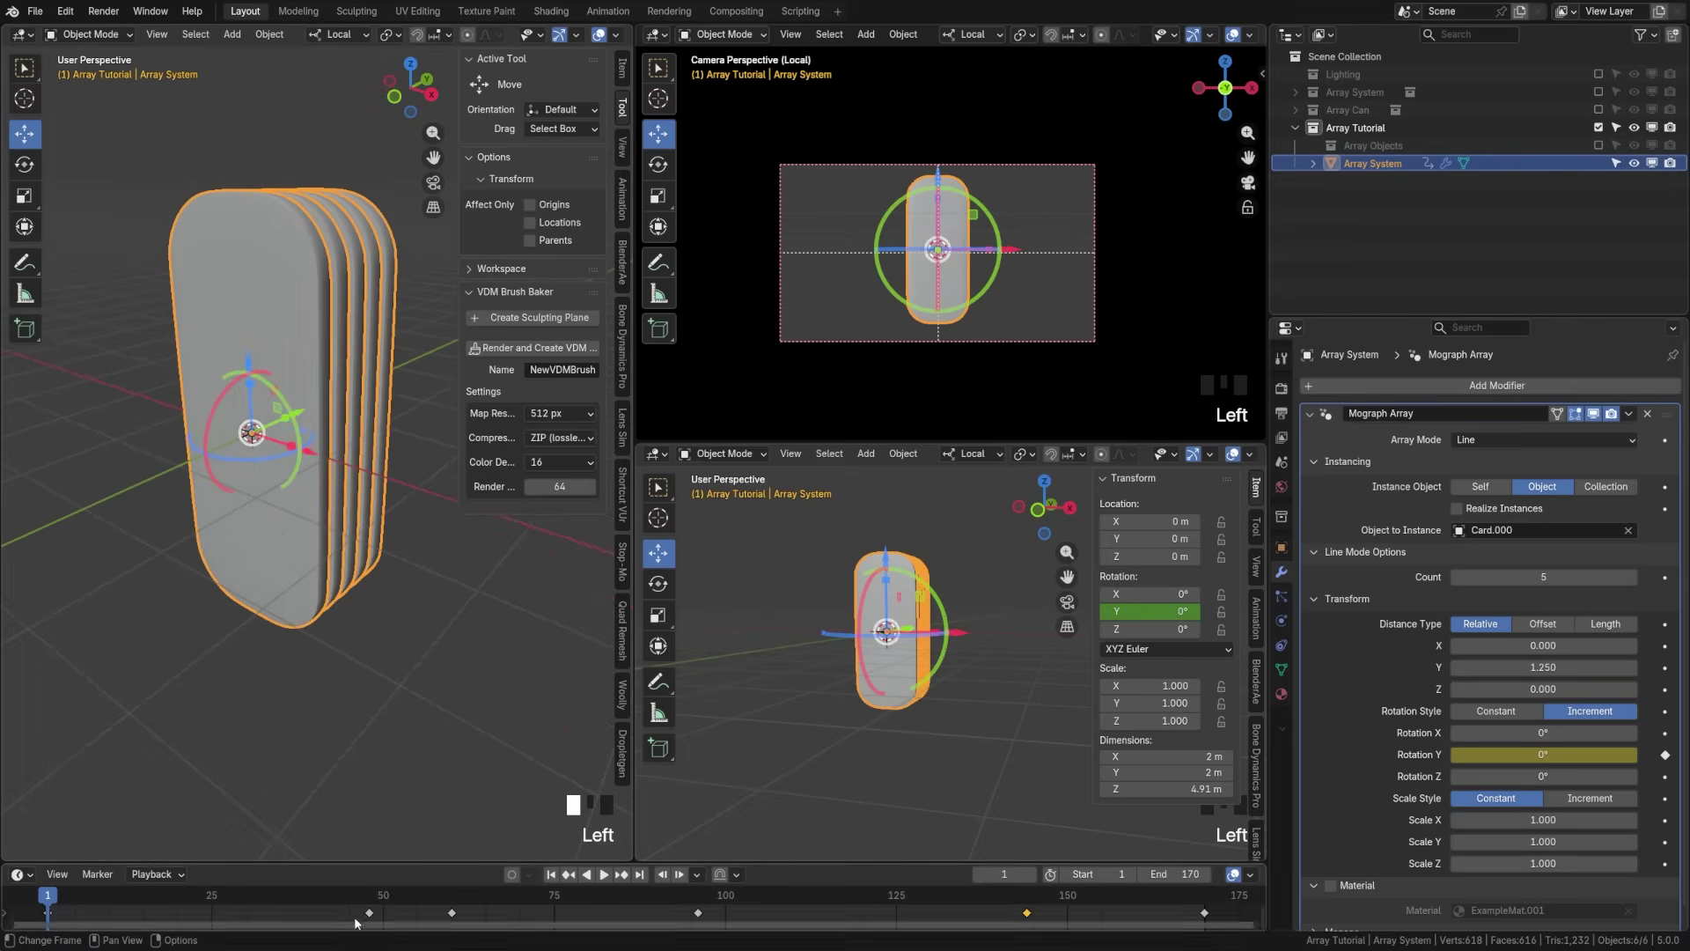
click(603, 874)
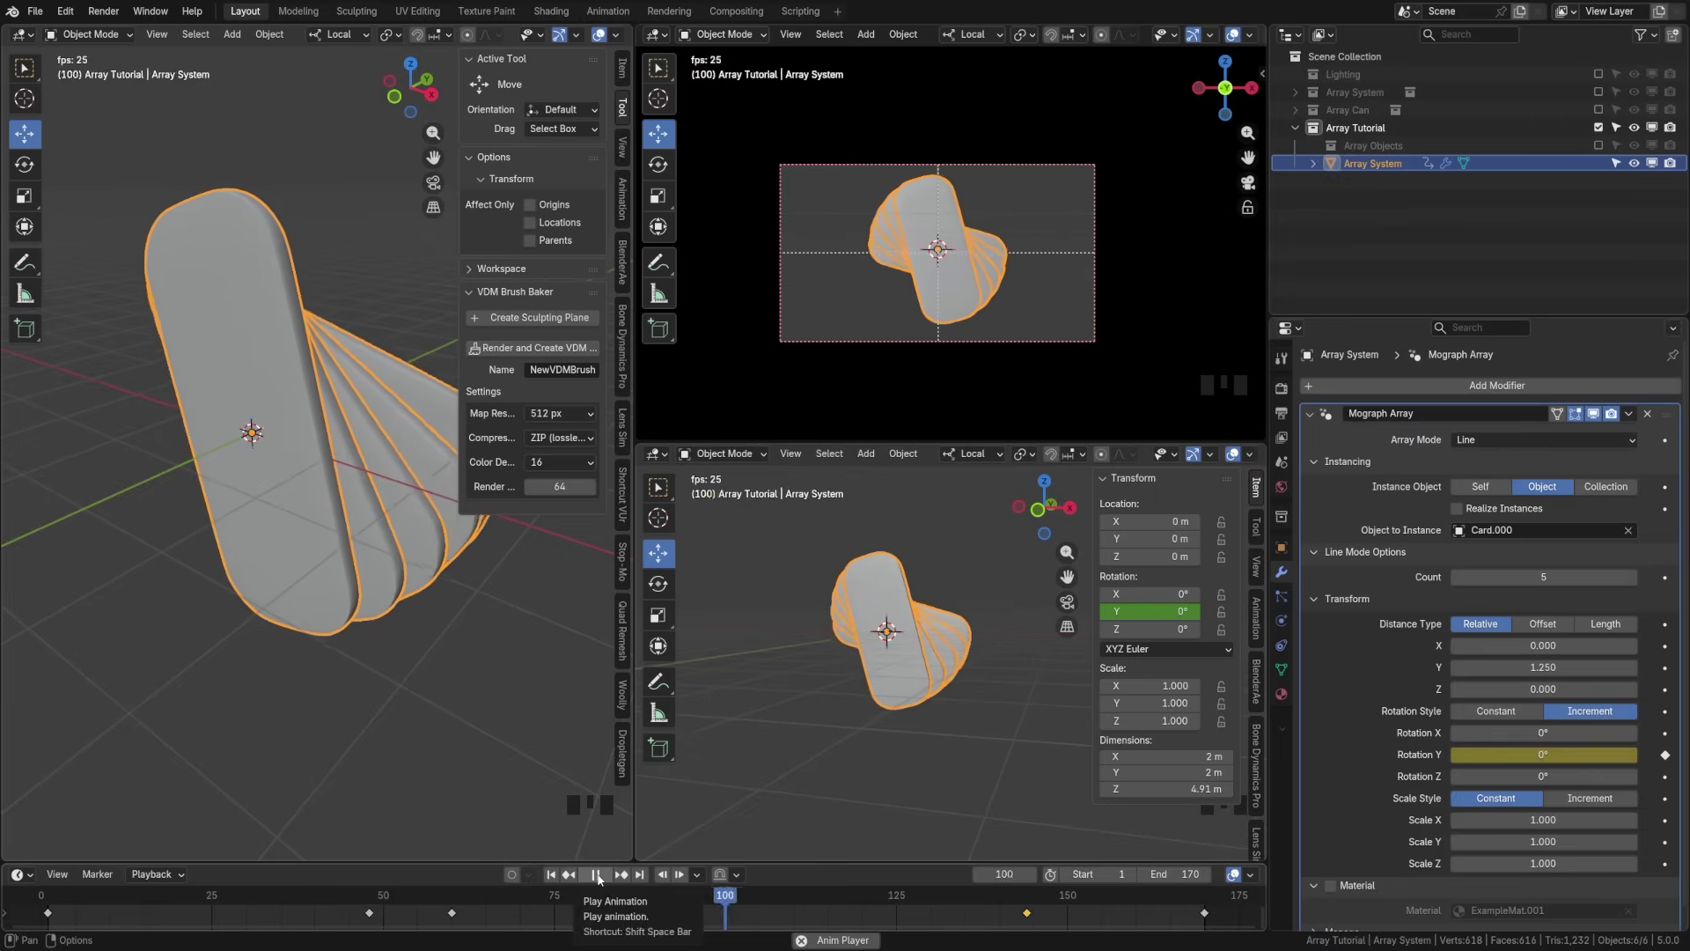
key(Escape)
click(1038, 730)
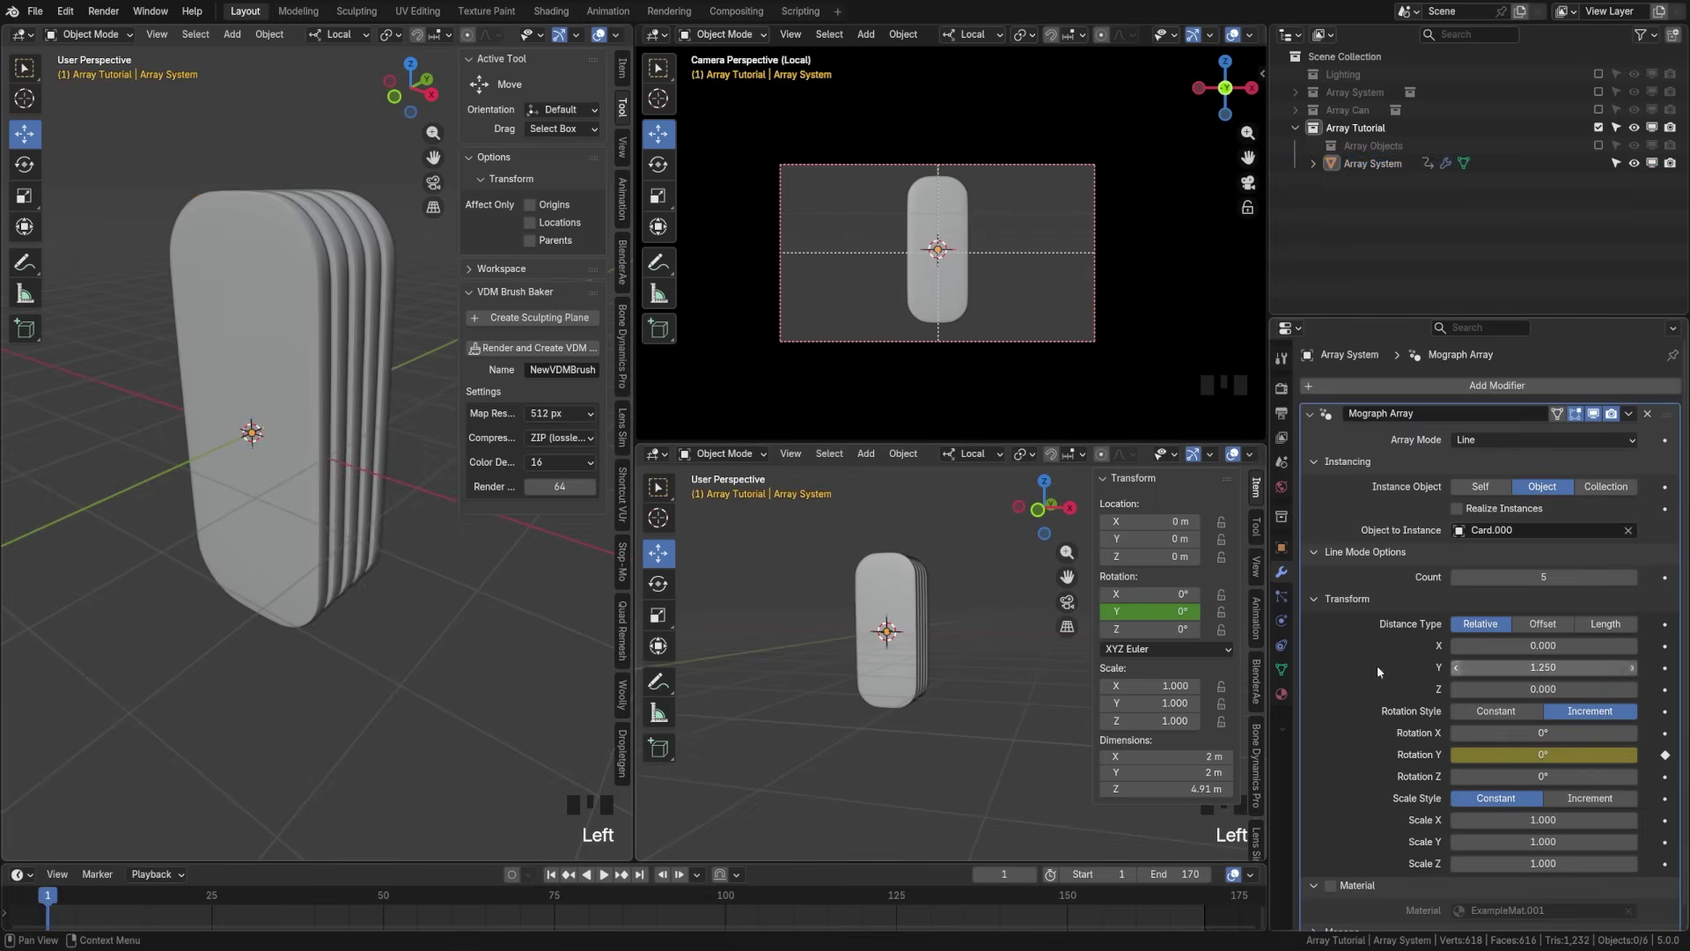
middle_drag(423, 538, 321, 561)
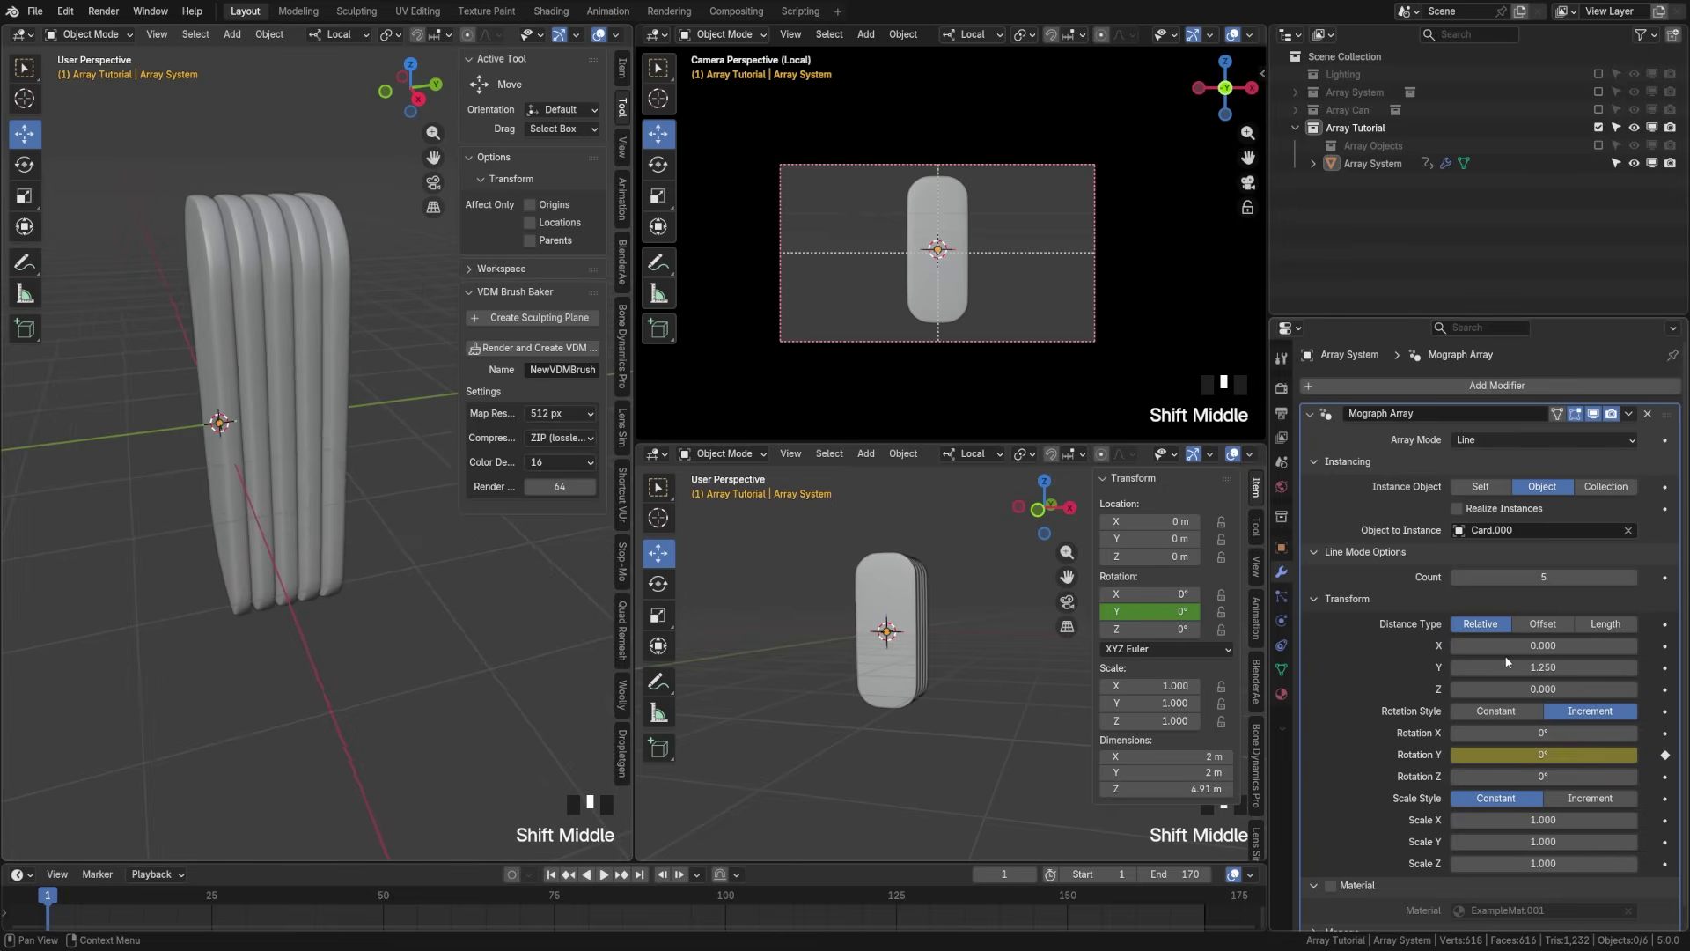
Step: Widen the array's Y Distance from 1.25 to 1.5
drag(1508, 662, 1507, 662)
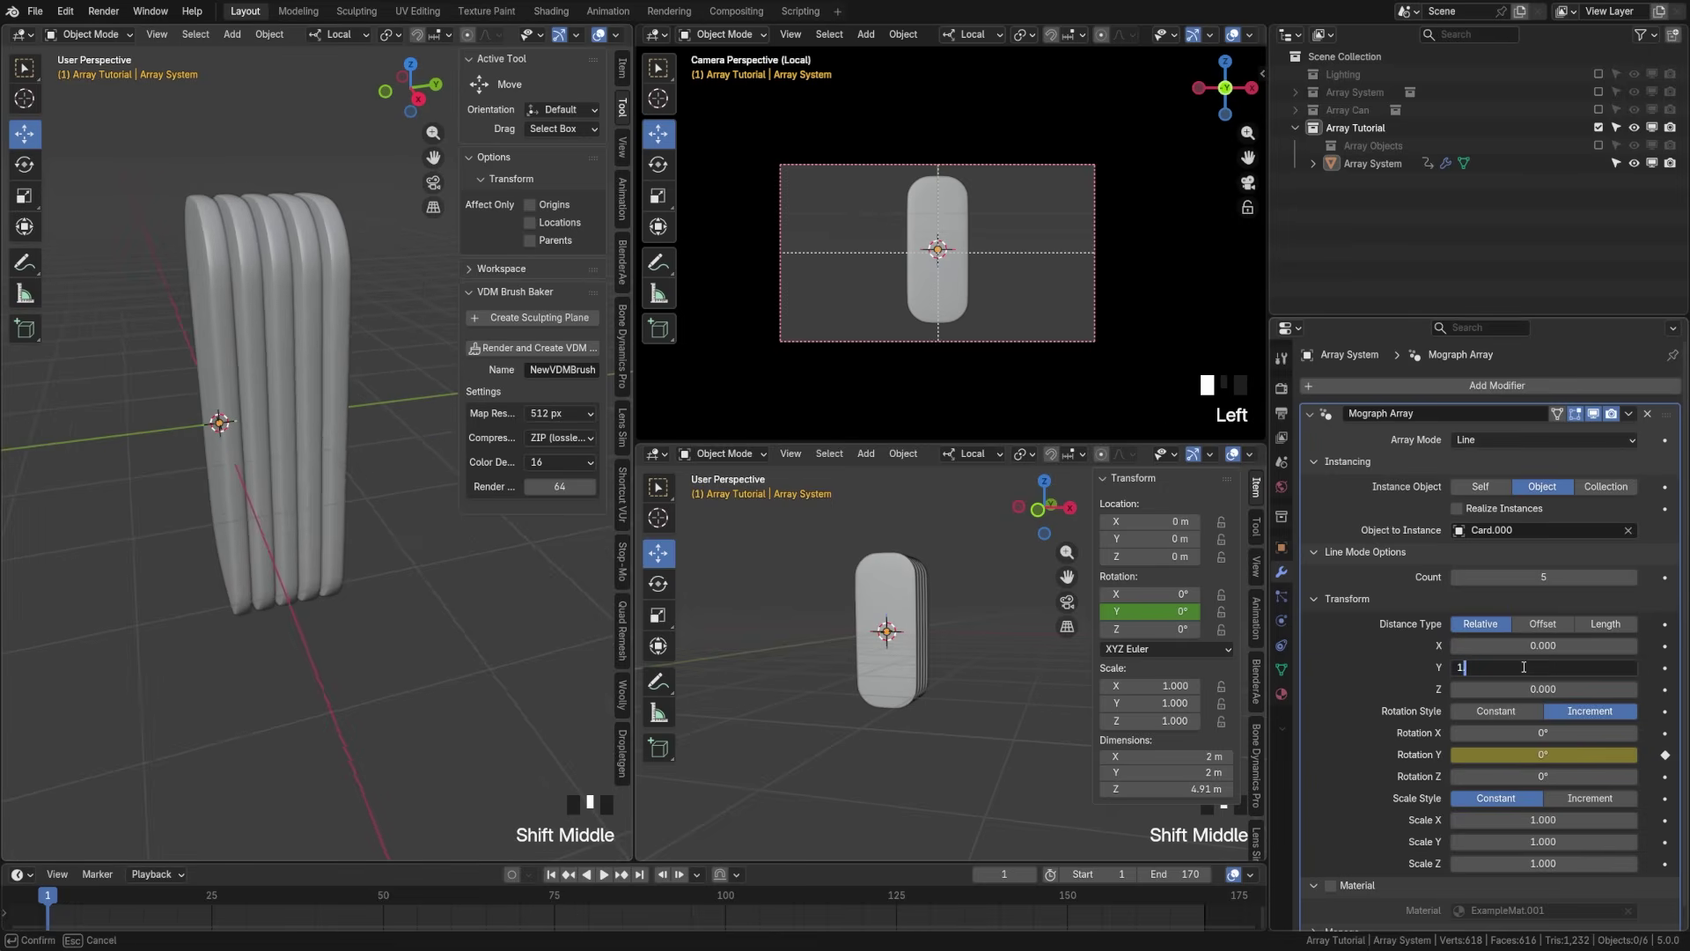
text(1.5)
key(Return)
key(space)
middle_drag(272, 690, 453, 764)
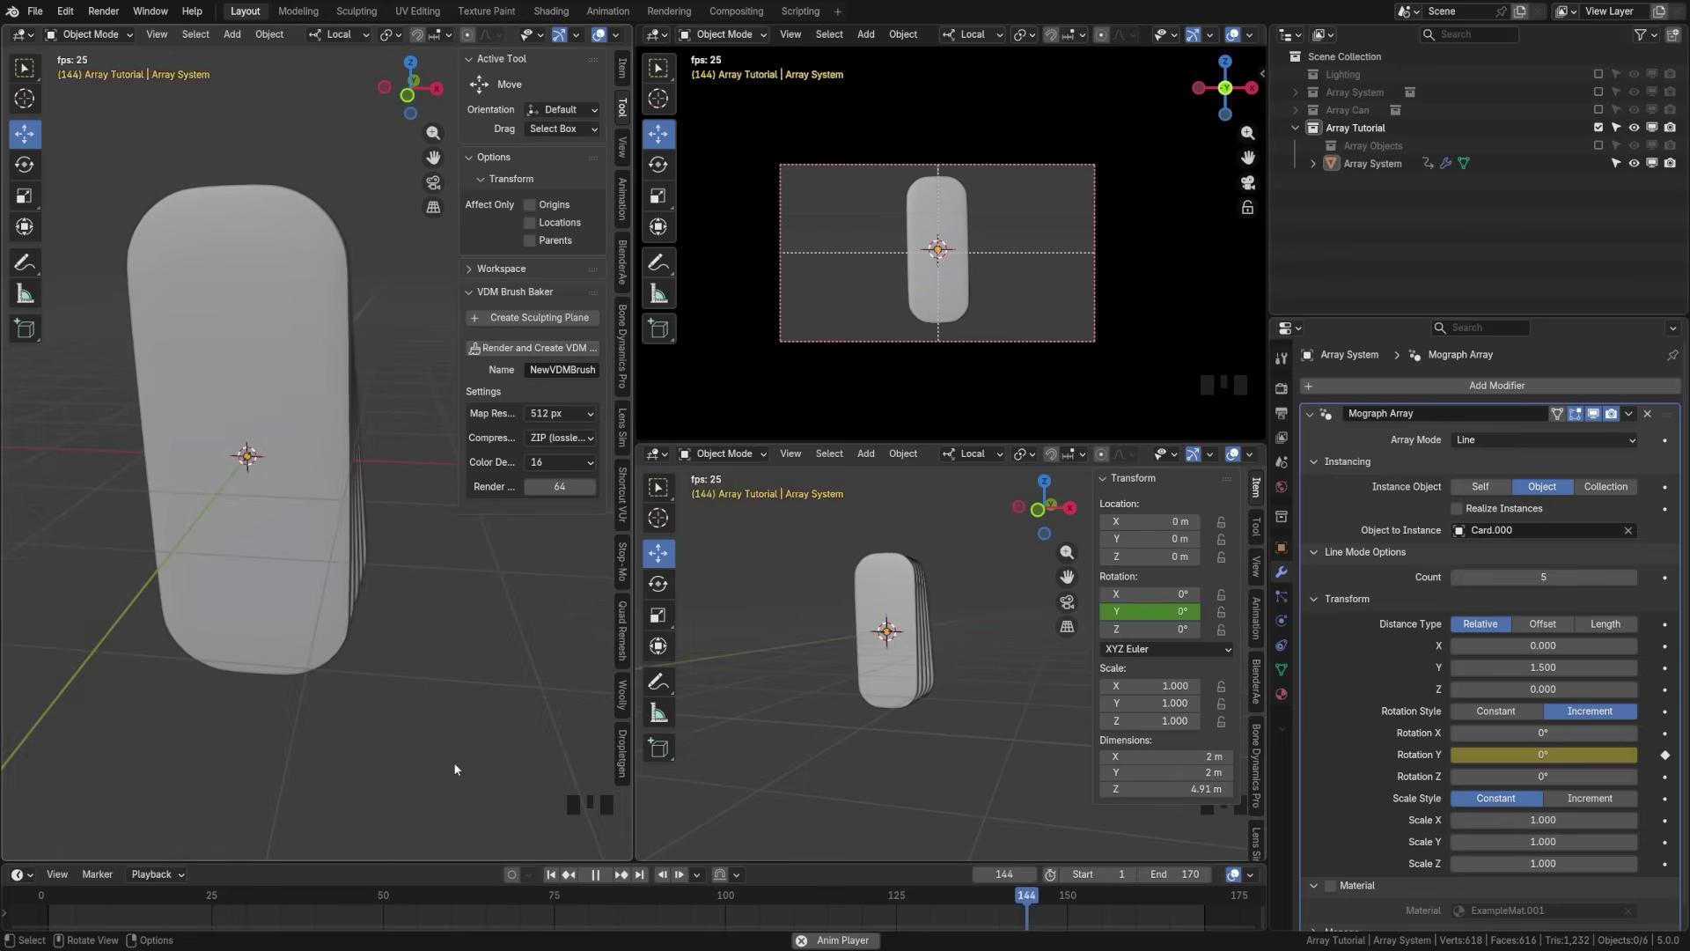
Step: Switch the camera view to Rendered shading and frame the twirled cards
key(z)
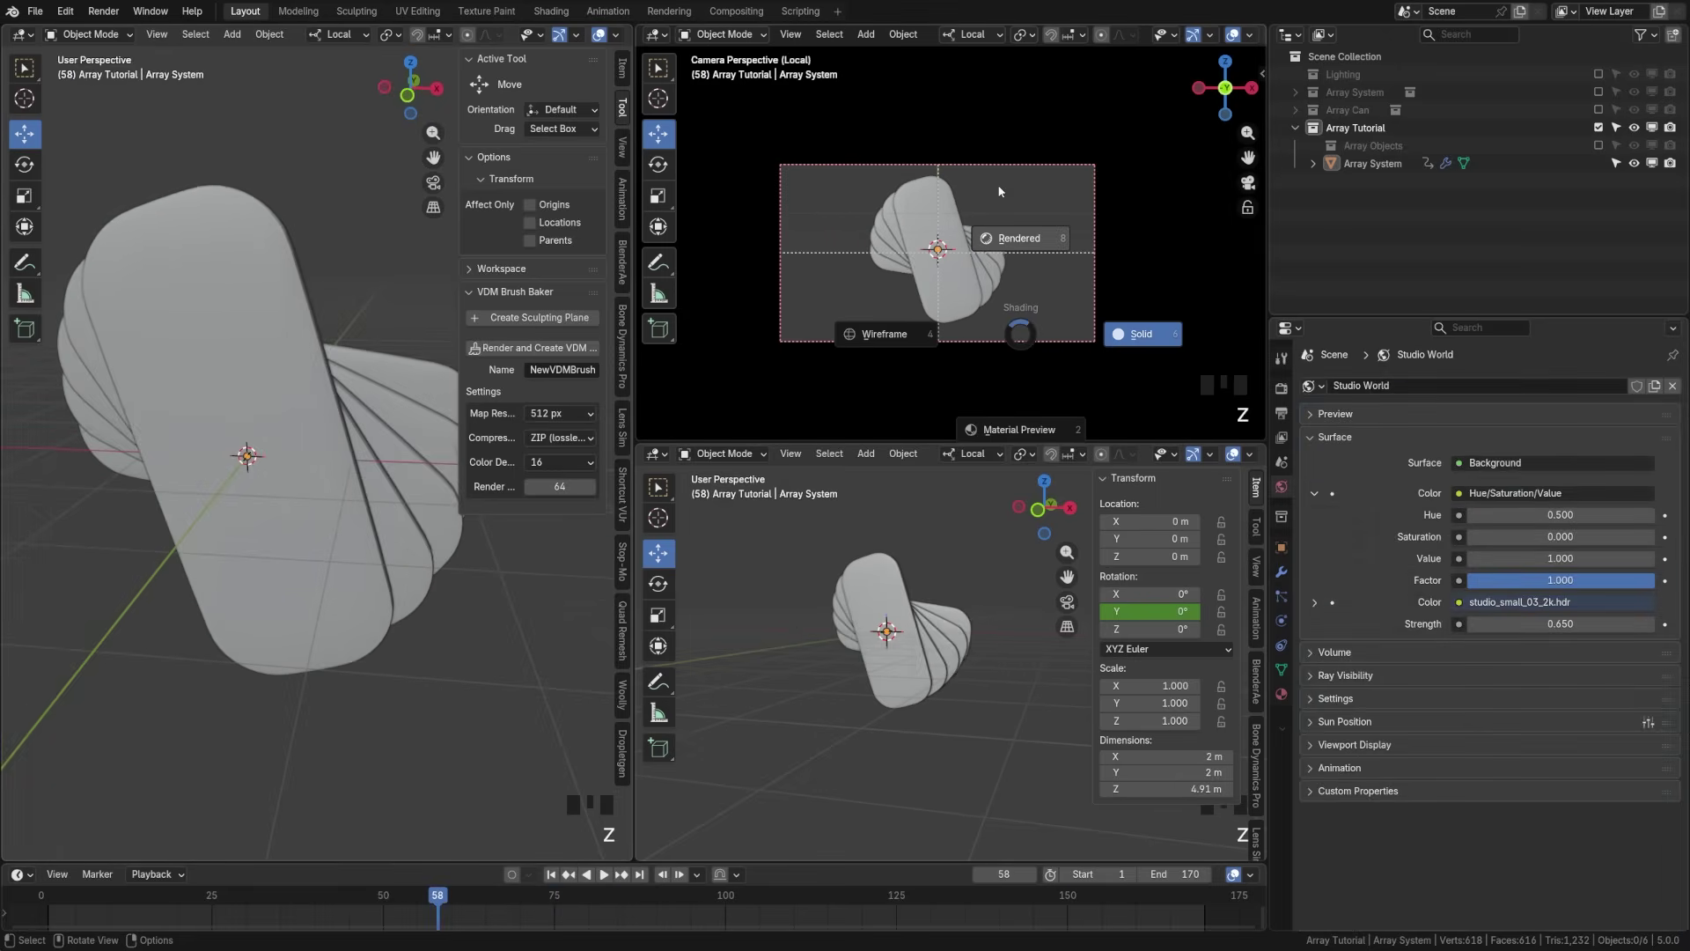
click(999, 191)
scroll(1003, 208, up, 2)
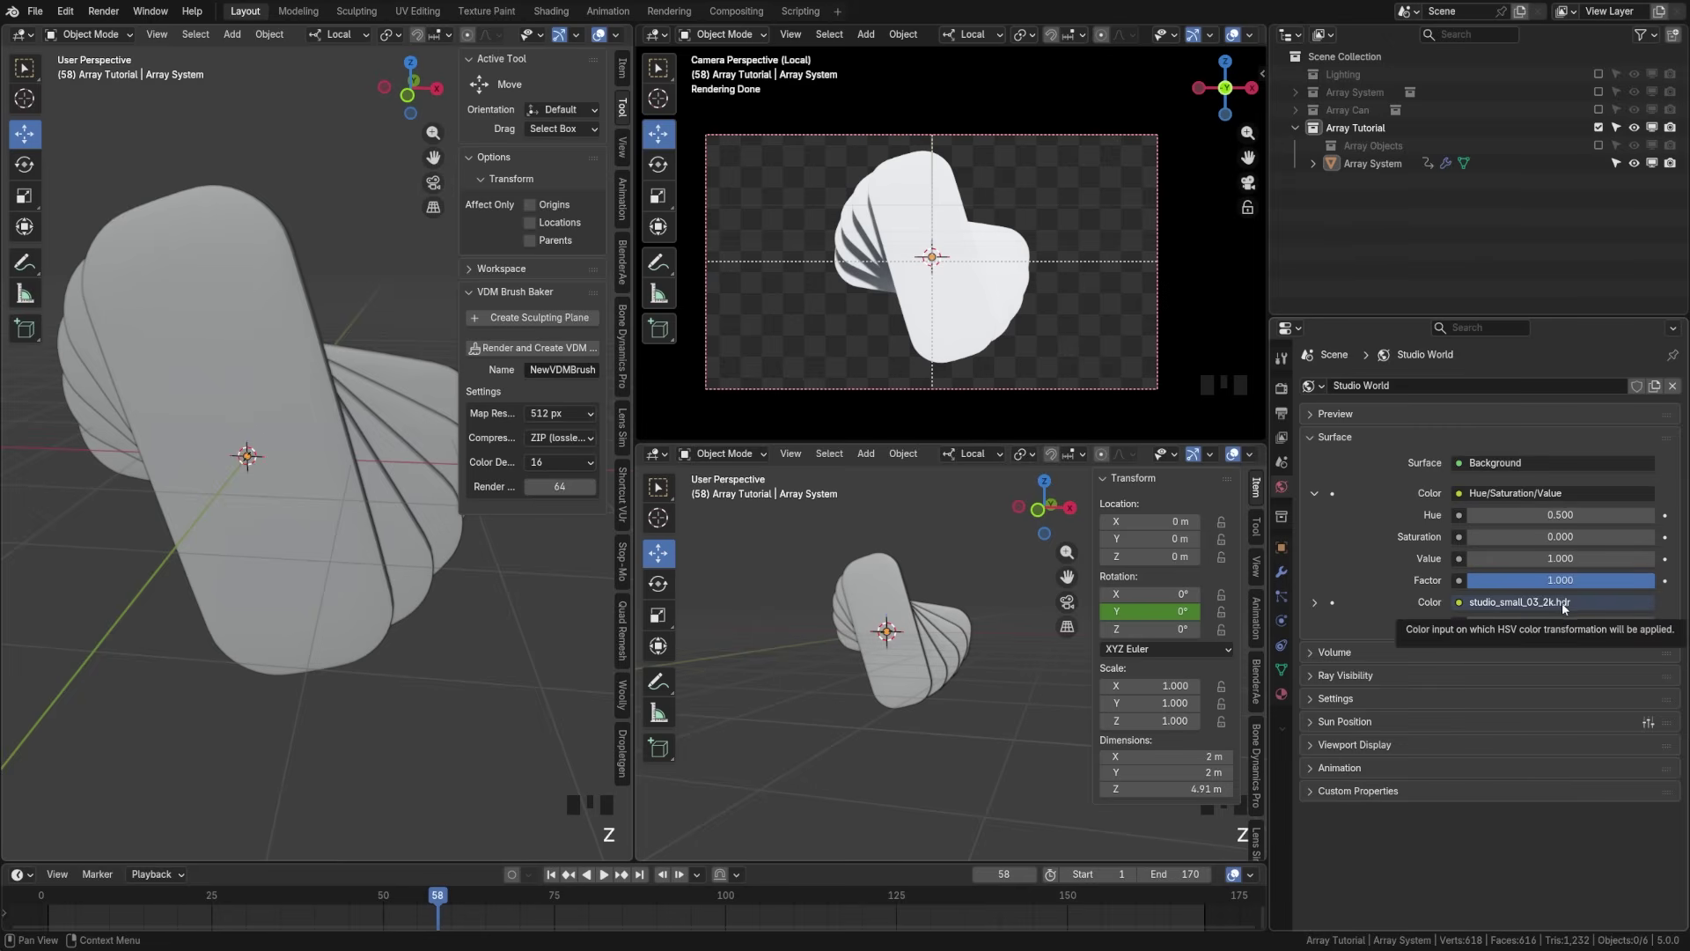
shift+middle_drag(950, 678, 957, 676)
Step: Re-include the Array Objects collection, show Material Properties, and select Card.000
scroll(955, 668, up, 3)
scroll(958, 676, down, 2)
click(958, 676)
click(1281, 693)
click(1599, 145)
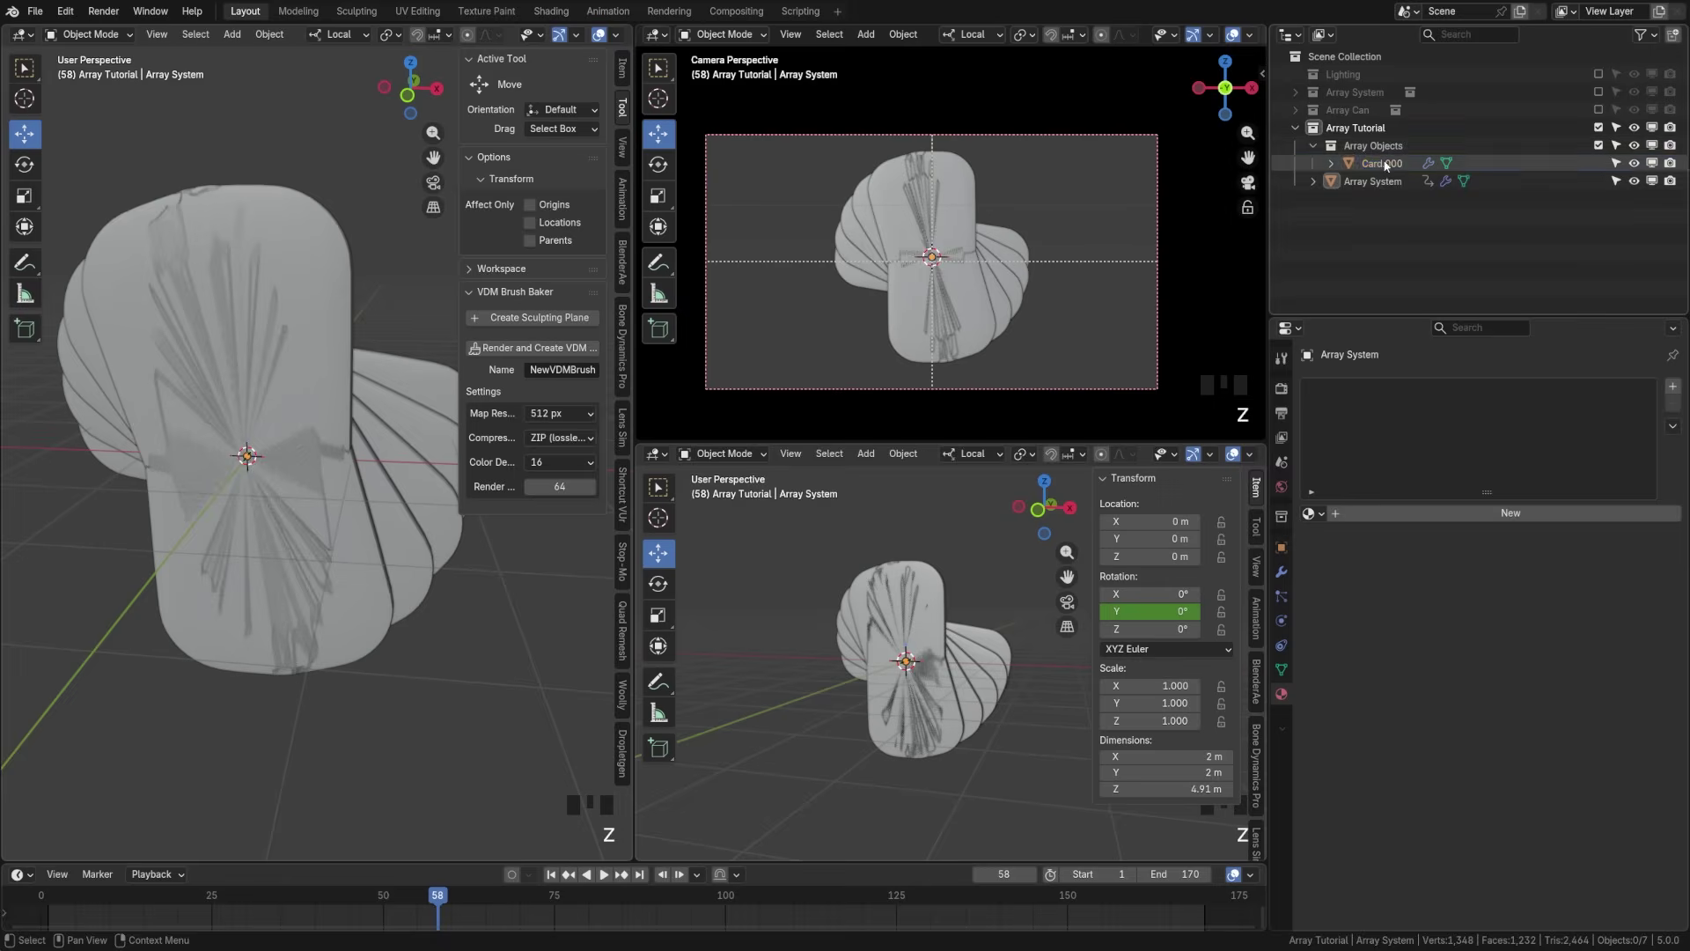
click(1386, 163)
key(g)
key(Escape)
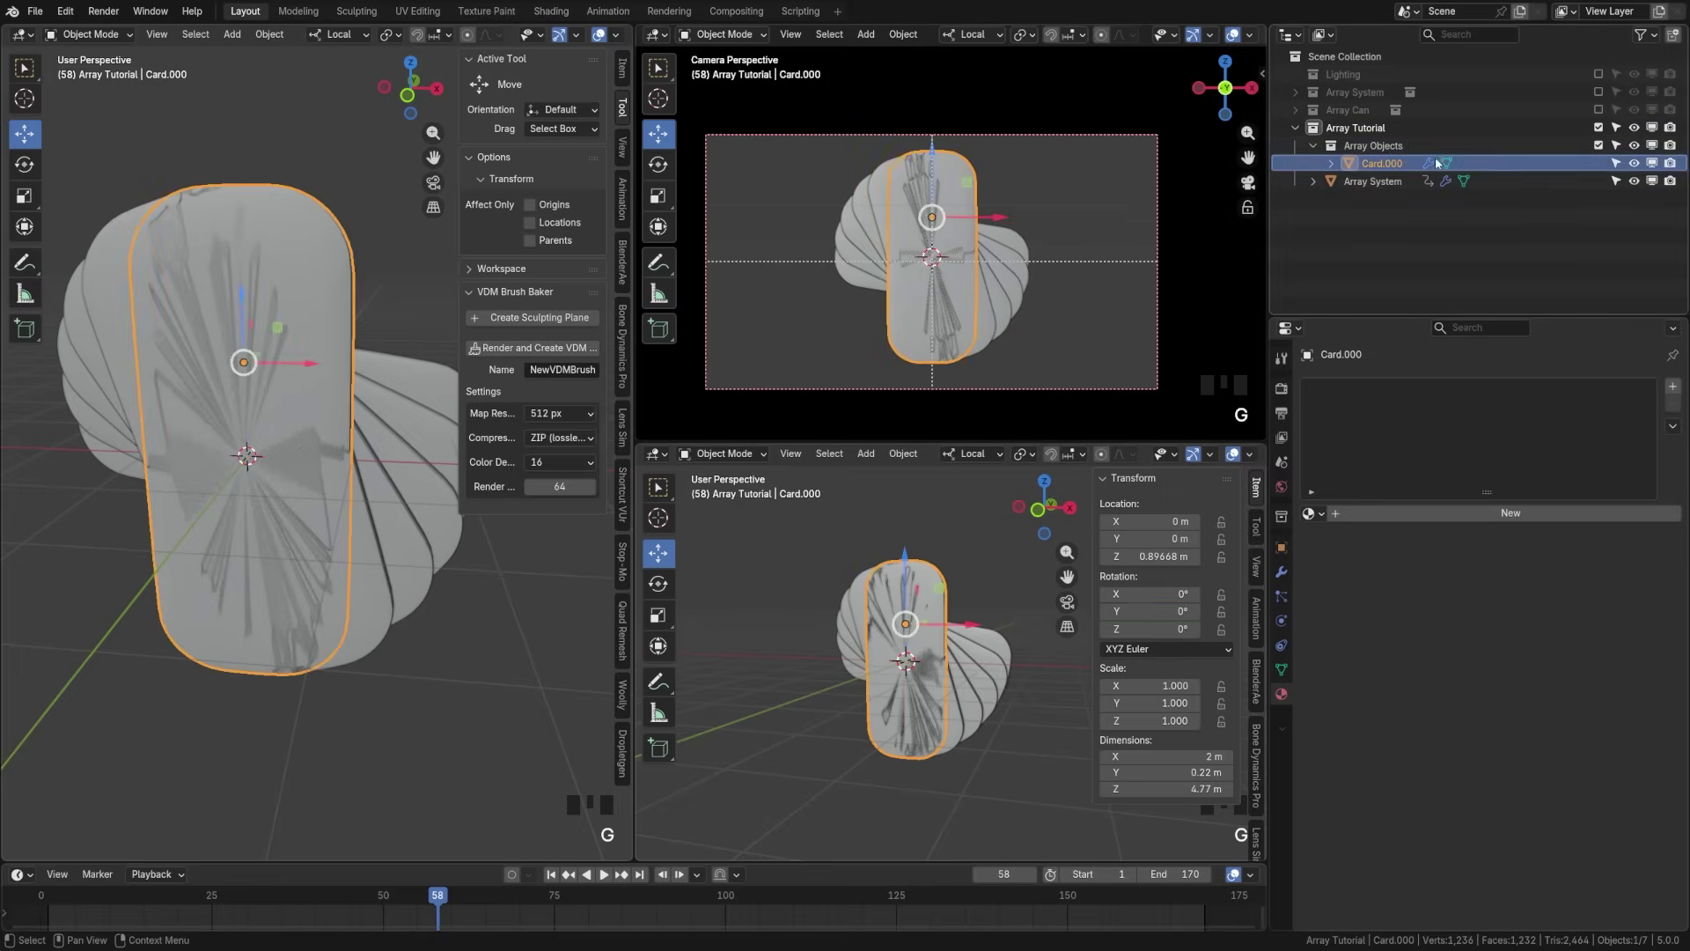
Step: Isolate Array System in local view in the camera viewport, then select Card.000
click(870, 246)
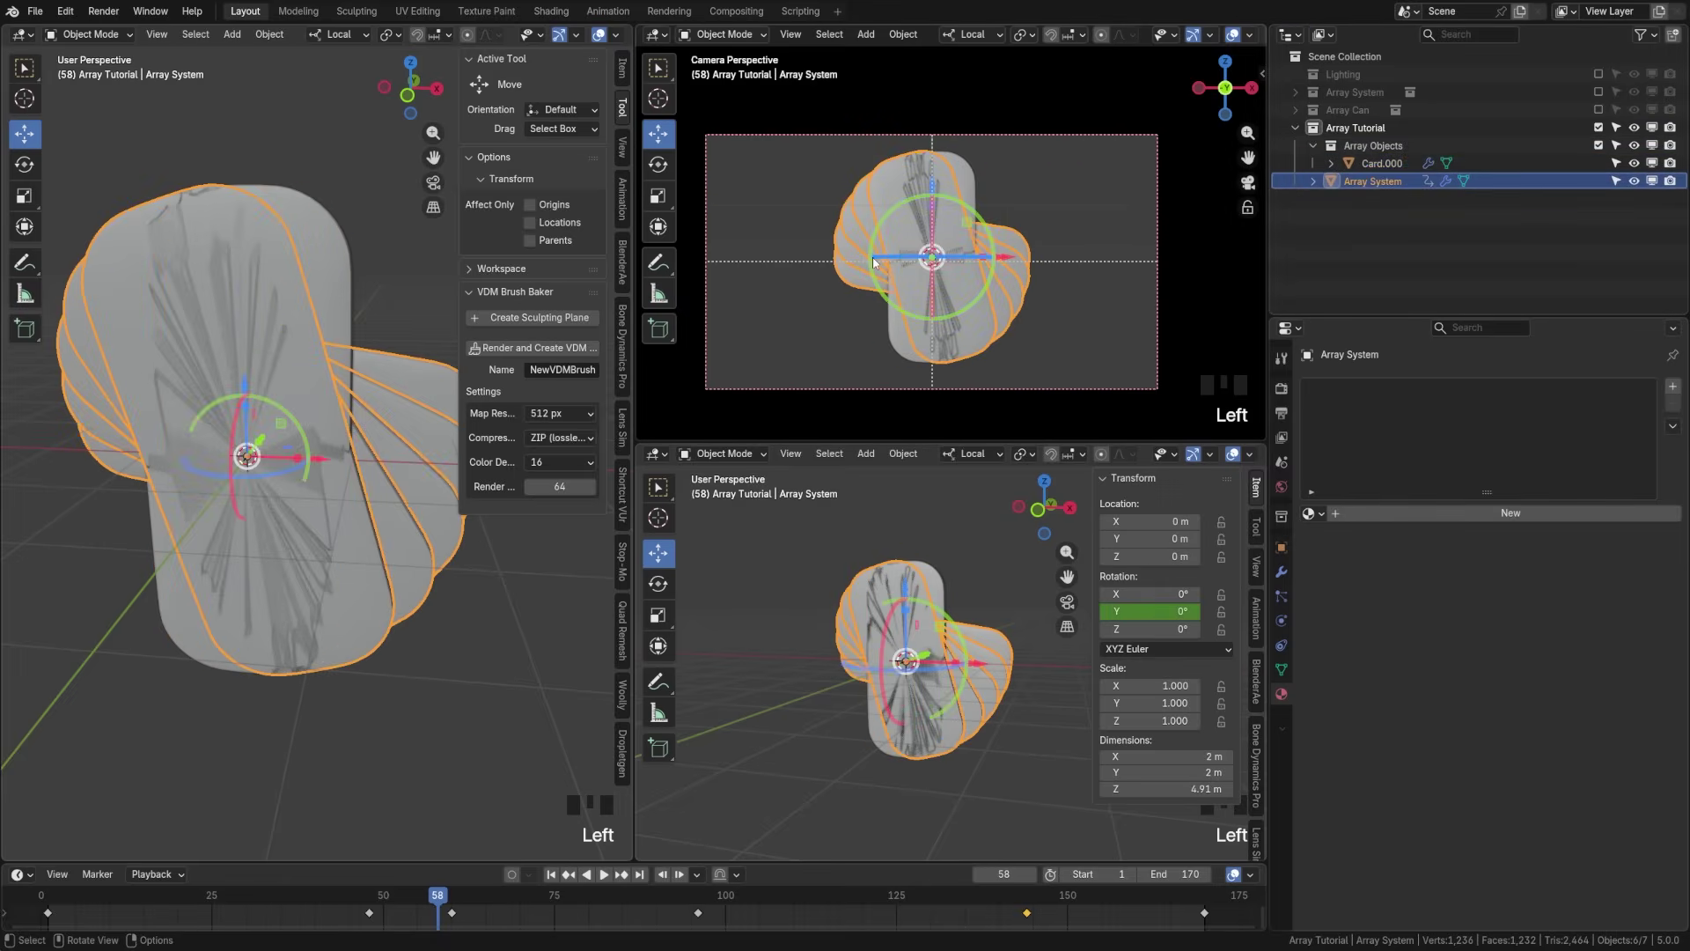
key(KP_Divide)
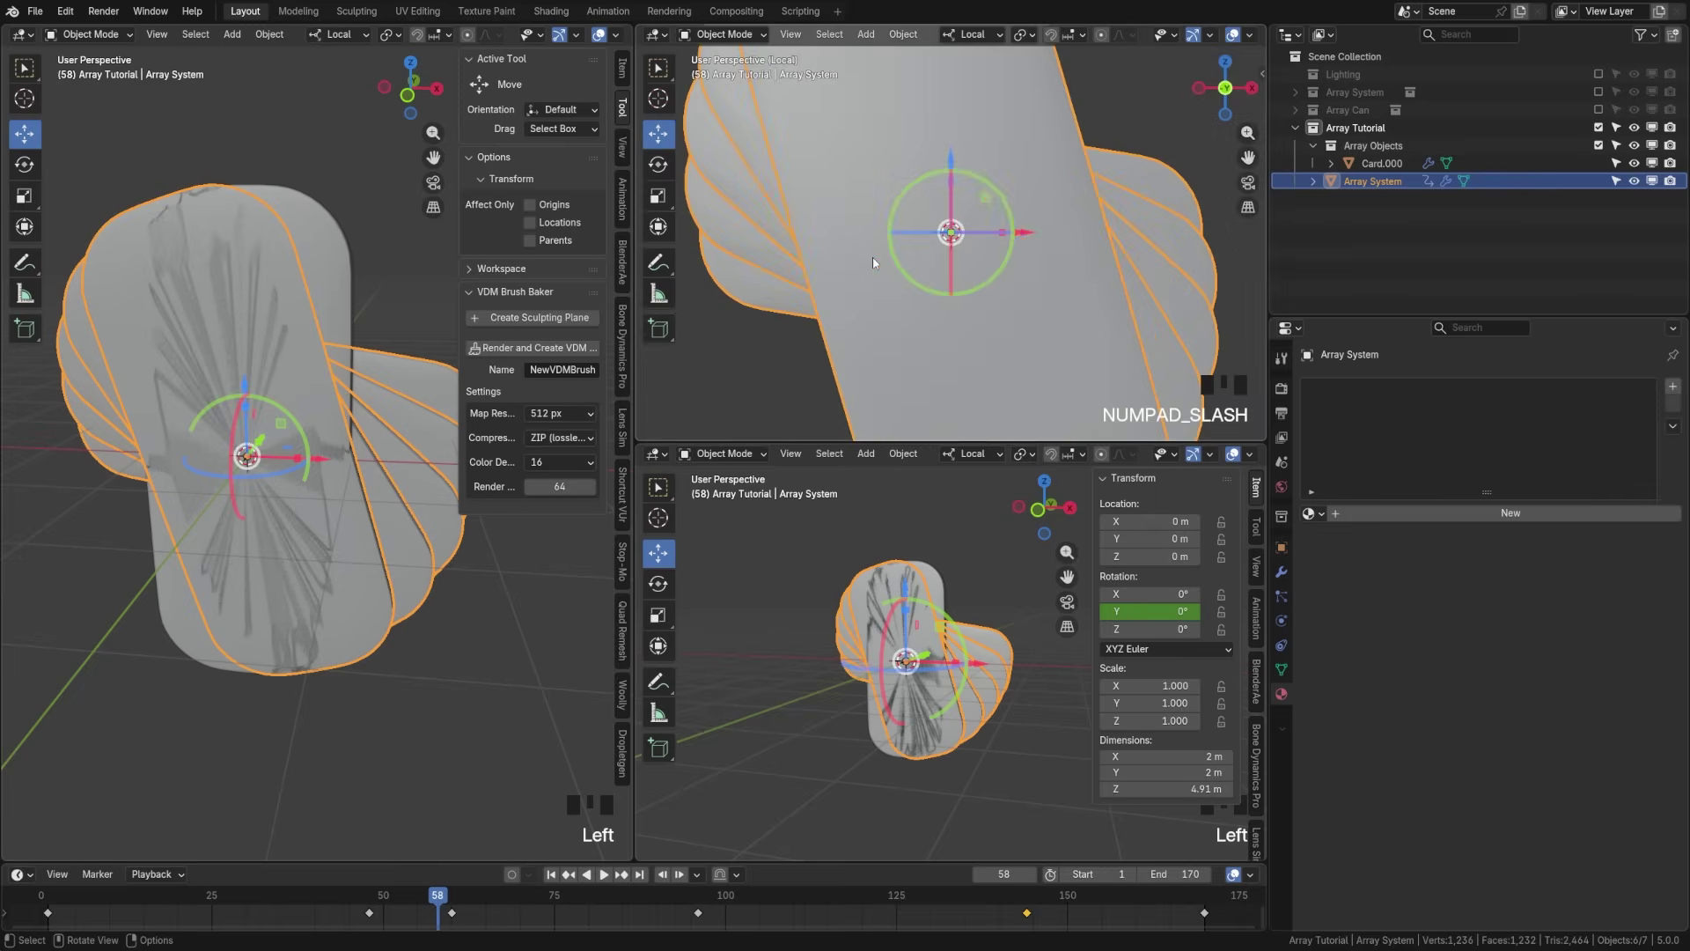
key(KP_0)
key(a)
key(a)
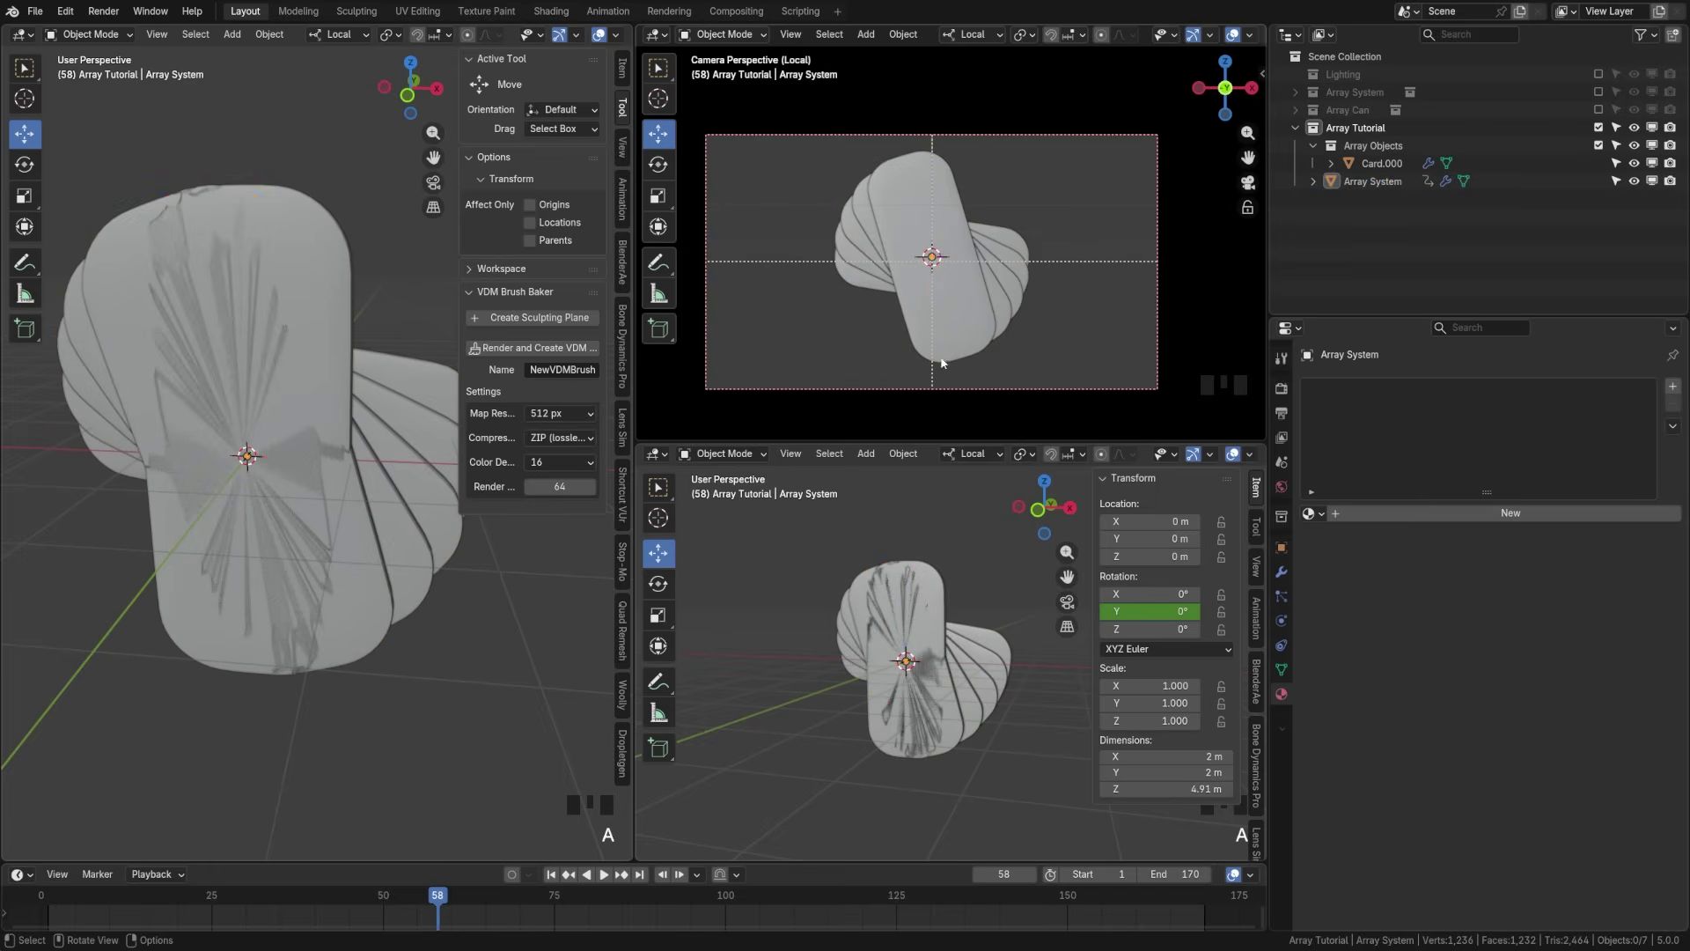
click(340, 309)
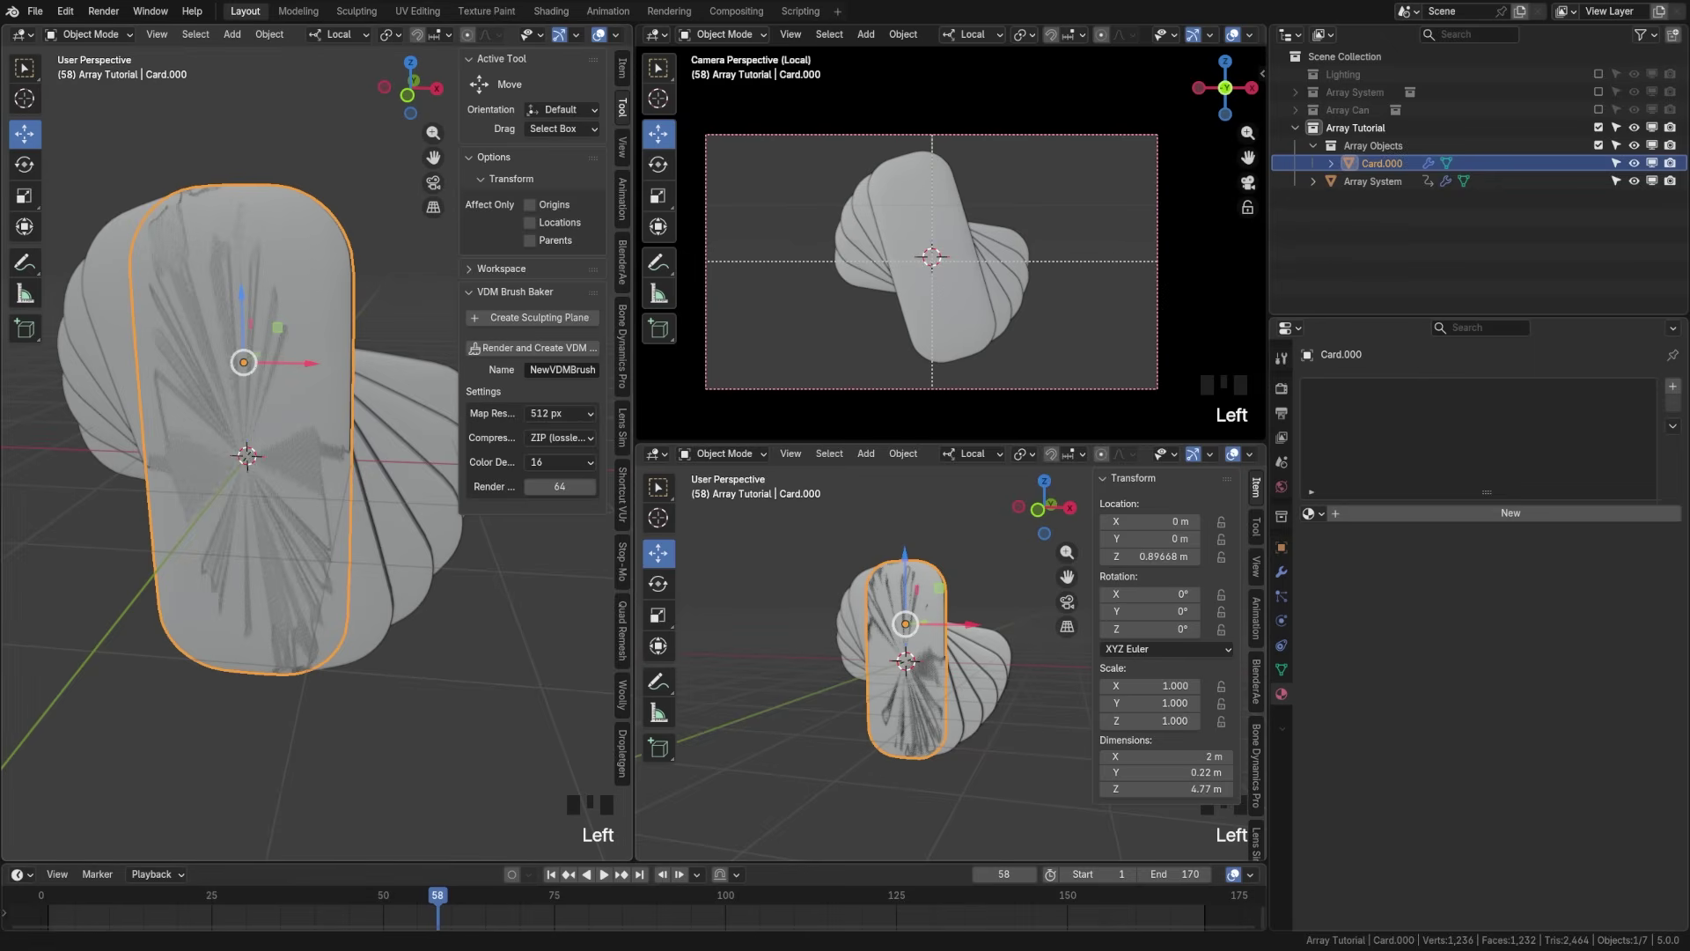
Step: Give Card.000 a new material named Card.Mat.000
click(1387, 166)
click(1390, 169)
click(1281, 693)
click(1673, 385)
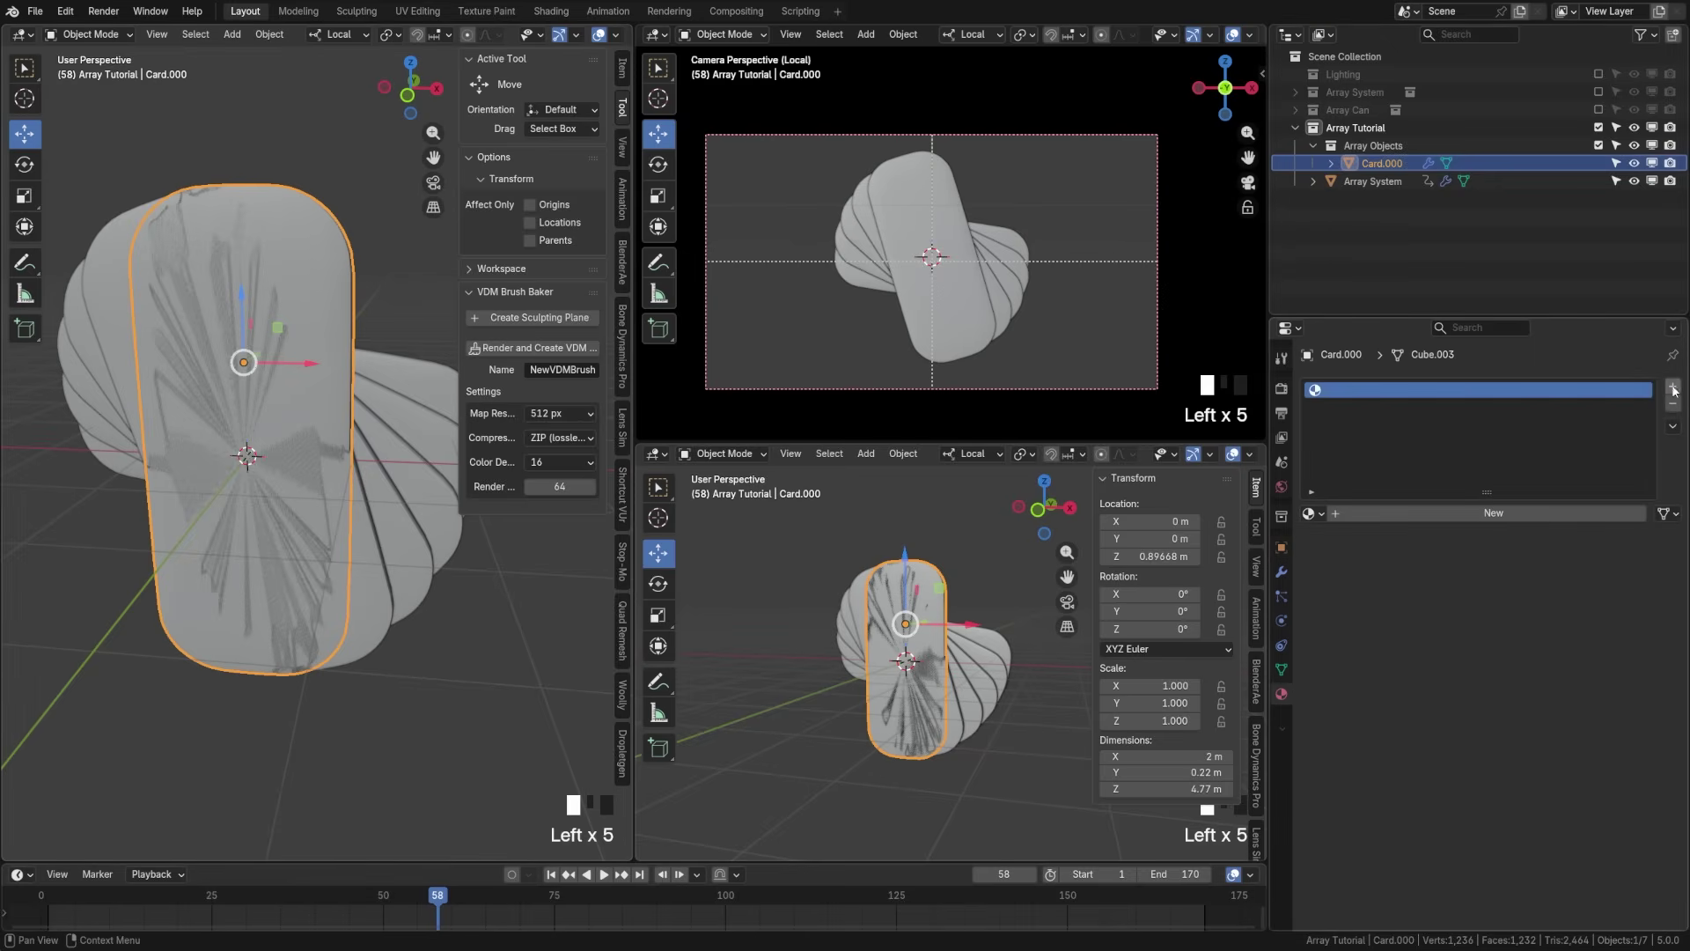
click(1480, 520)
click(1399, 514)
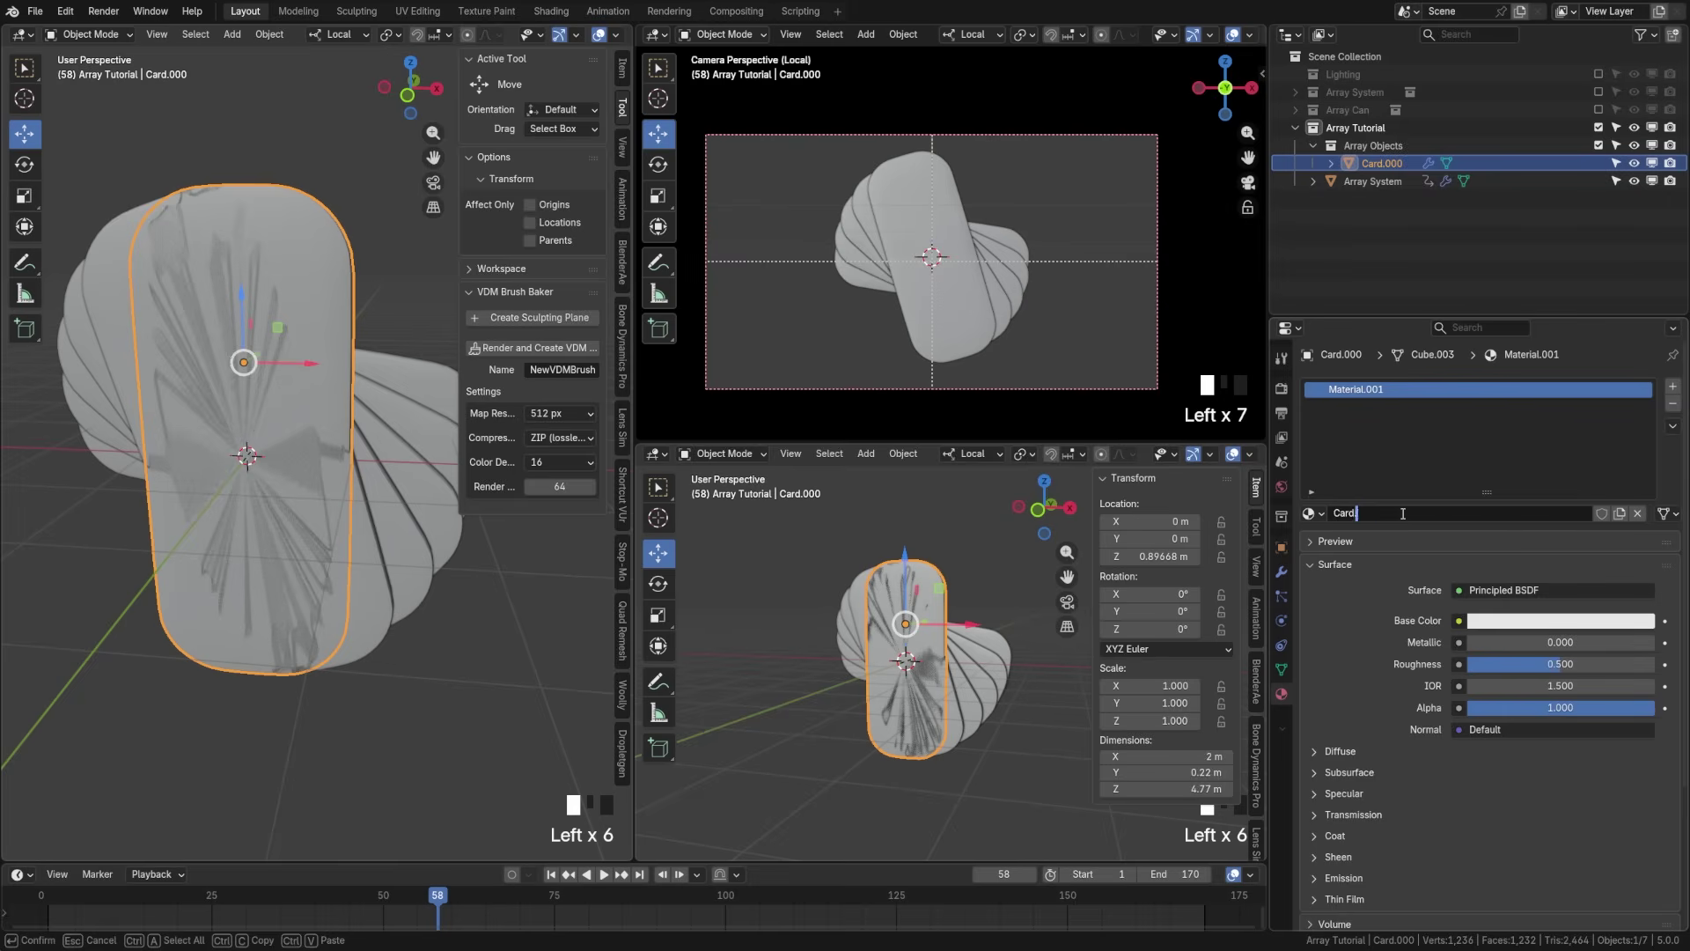
text(Card.Mat.000)
key(Return)
Step: Switch the camera view to Rendered shading and save the file
key(z)
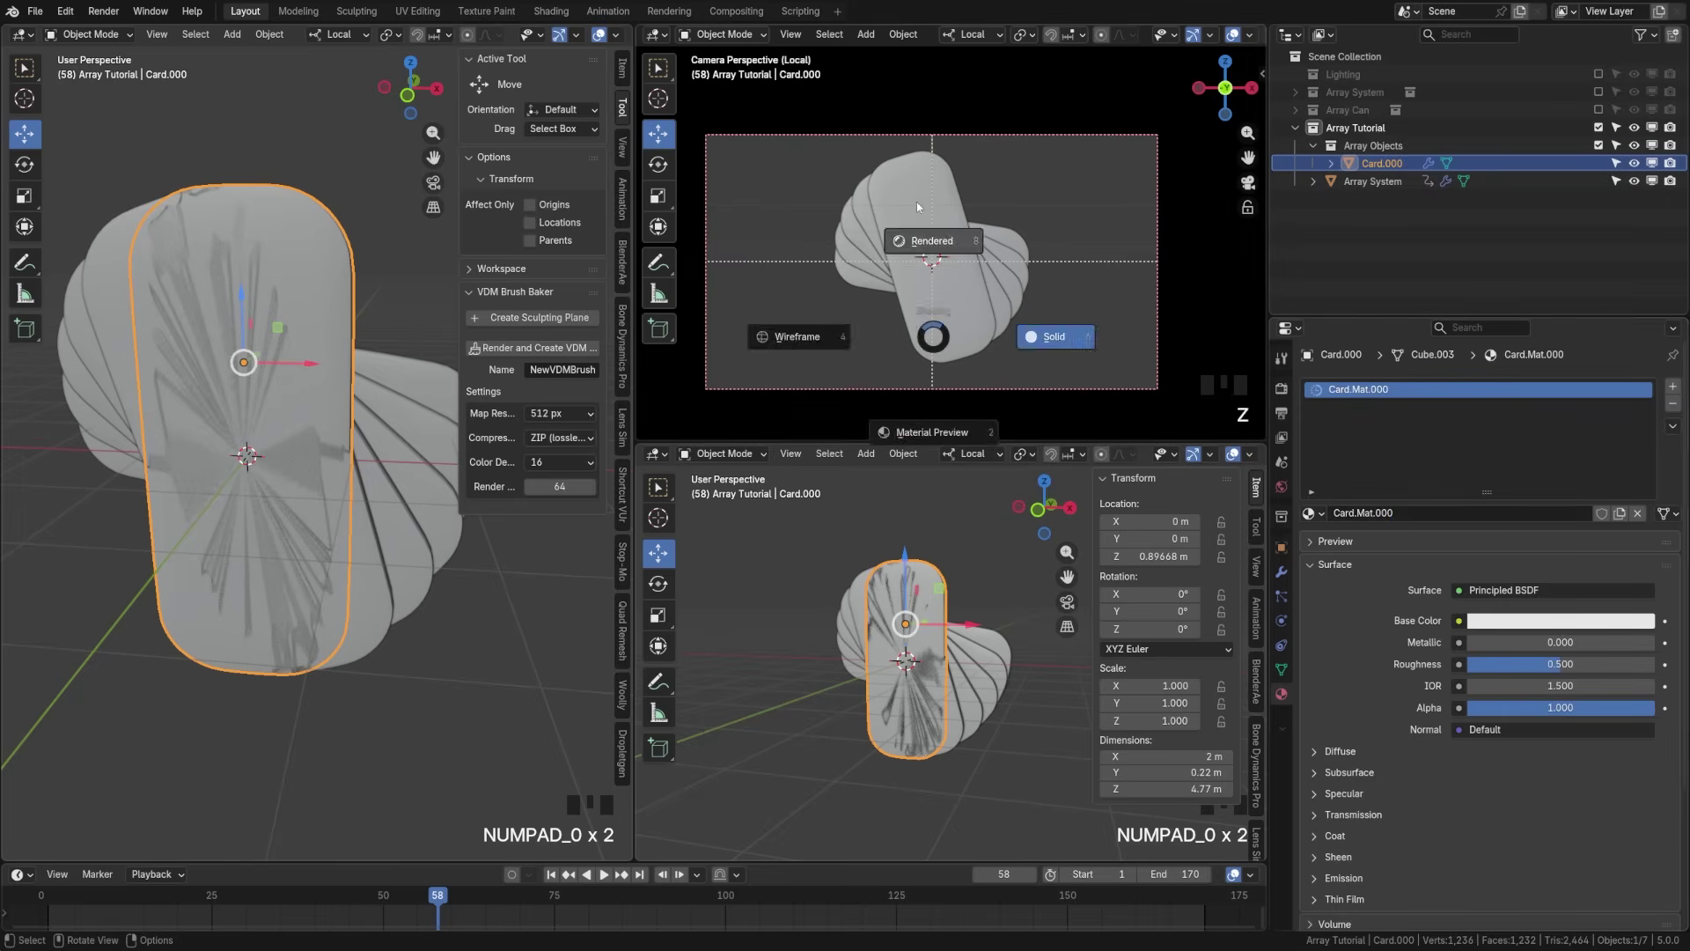
click(1045, 335)
key(ctrl+s)
Step: Turn the bottom view into the Shader Editor and frame the Principled BSDF nodes
click(656, 453)
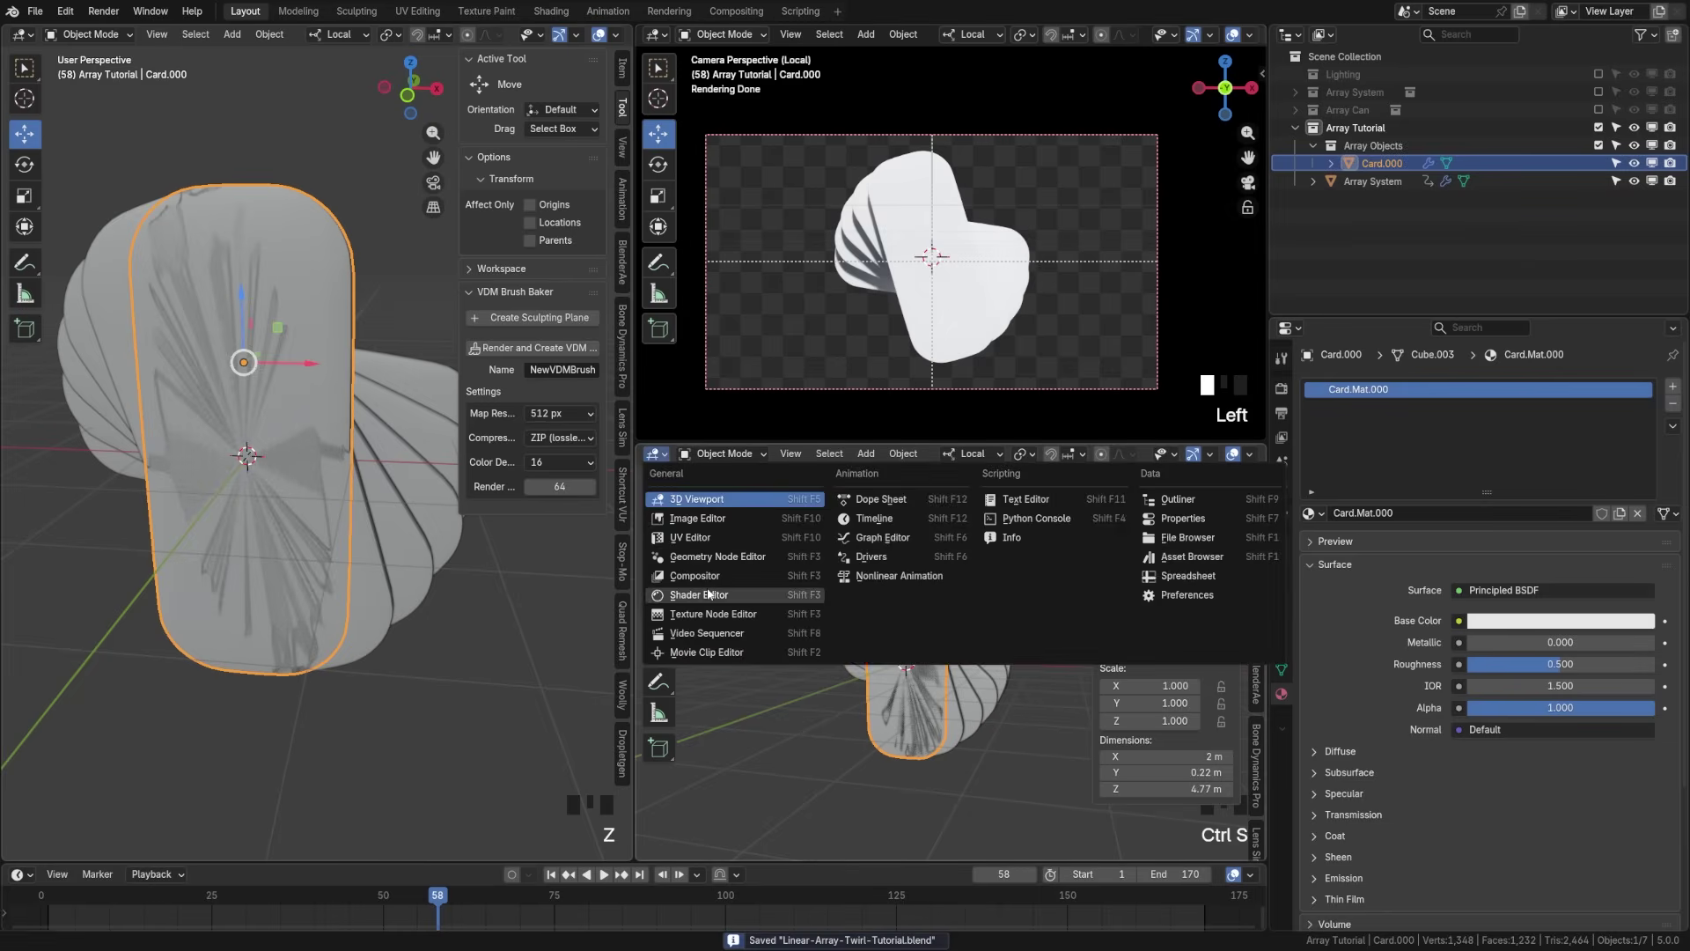
click(695, 598)
scroll(931, 680, down, 10)
middle_drag(931, 680, 937, 655)
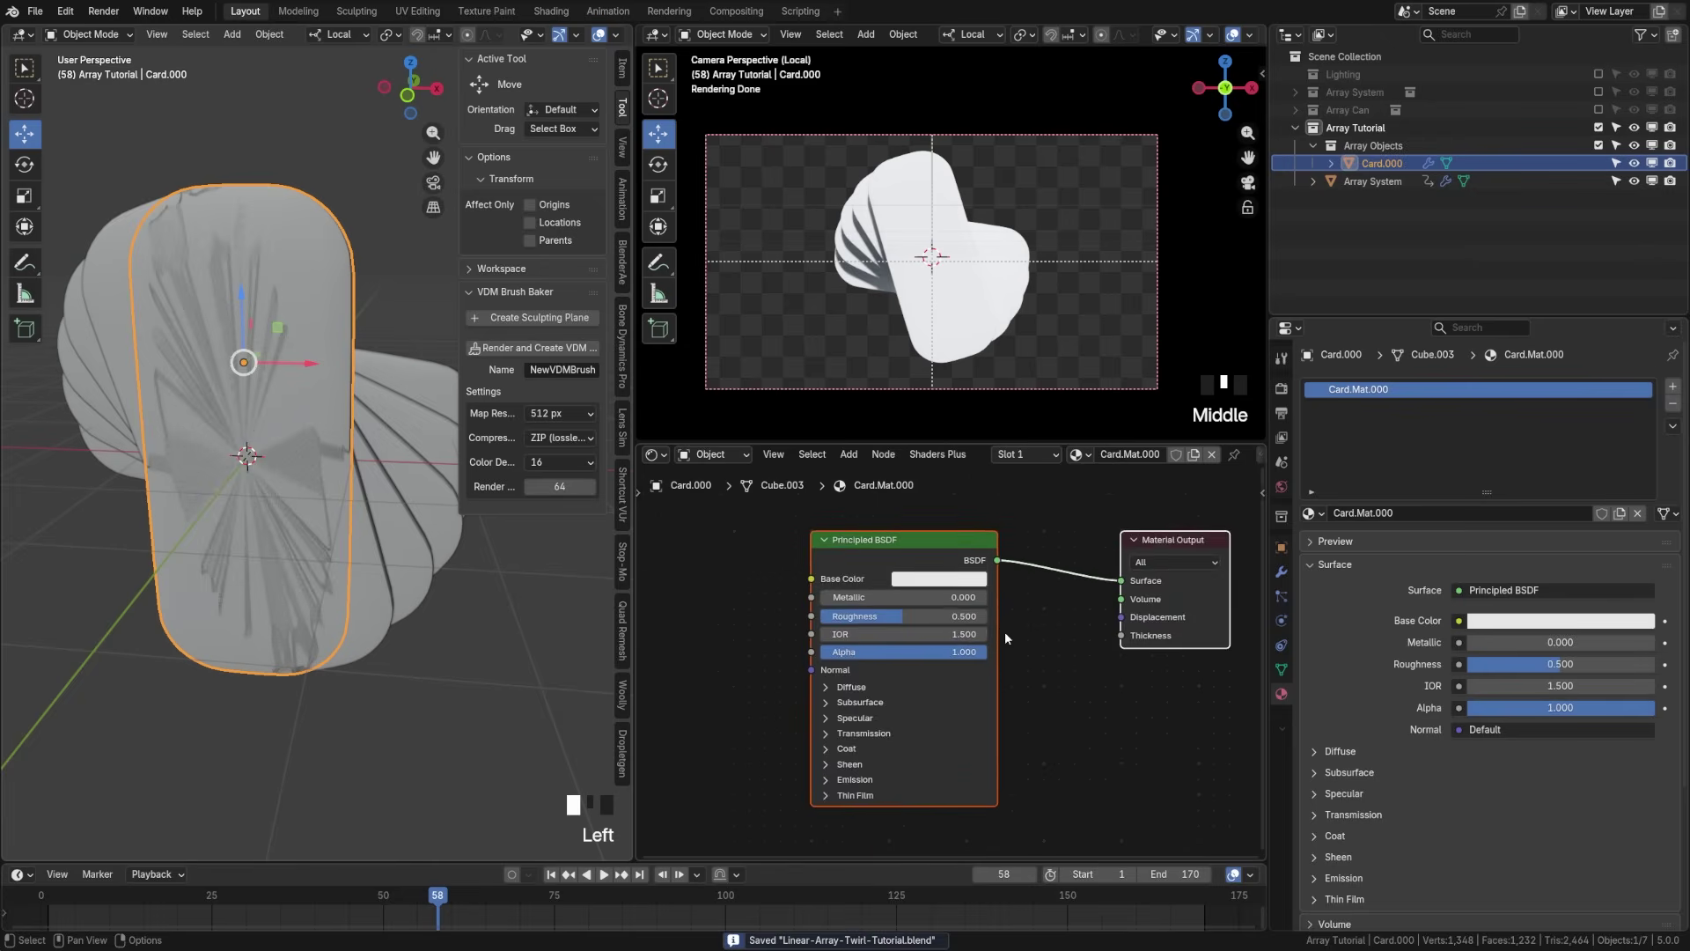
scroll(921, 709, up, 1)
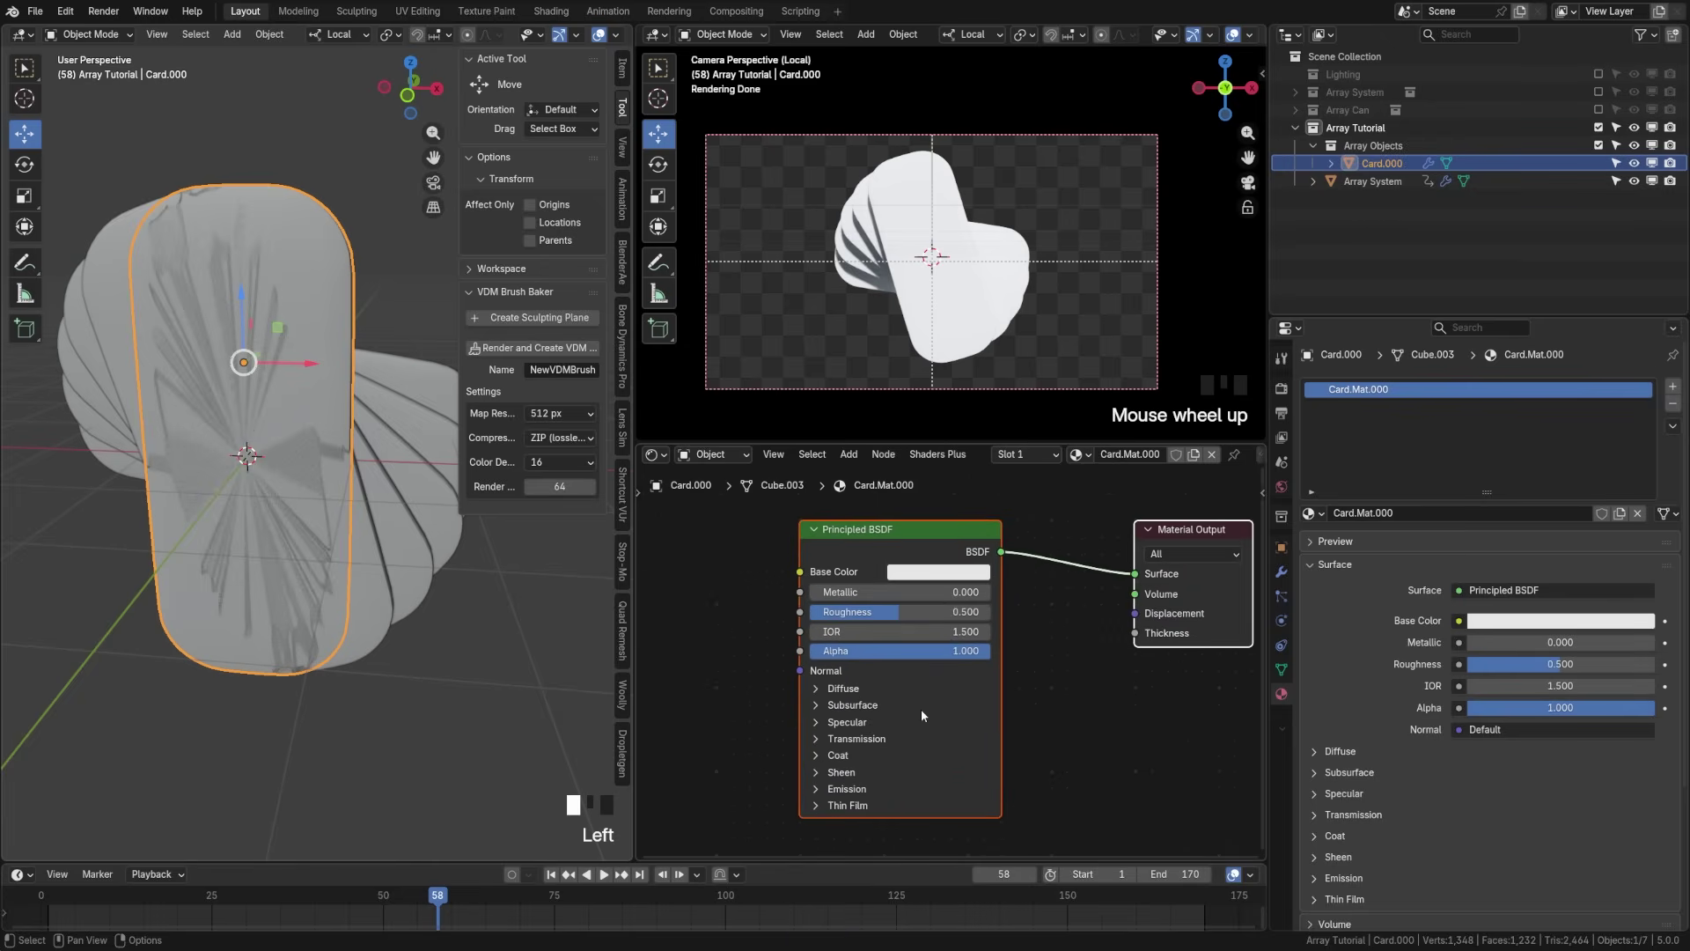
Step: Set Transmission Weight to 1 and brighten the base colour Value to 0.982
click(872, 739)
click(880, 760)
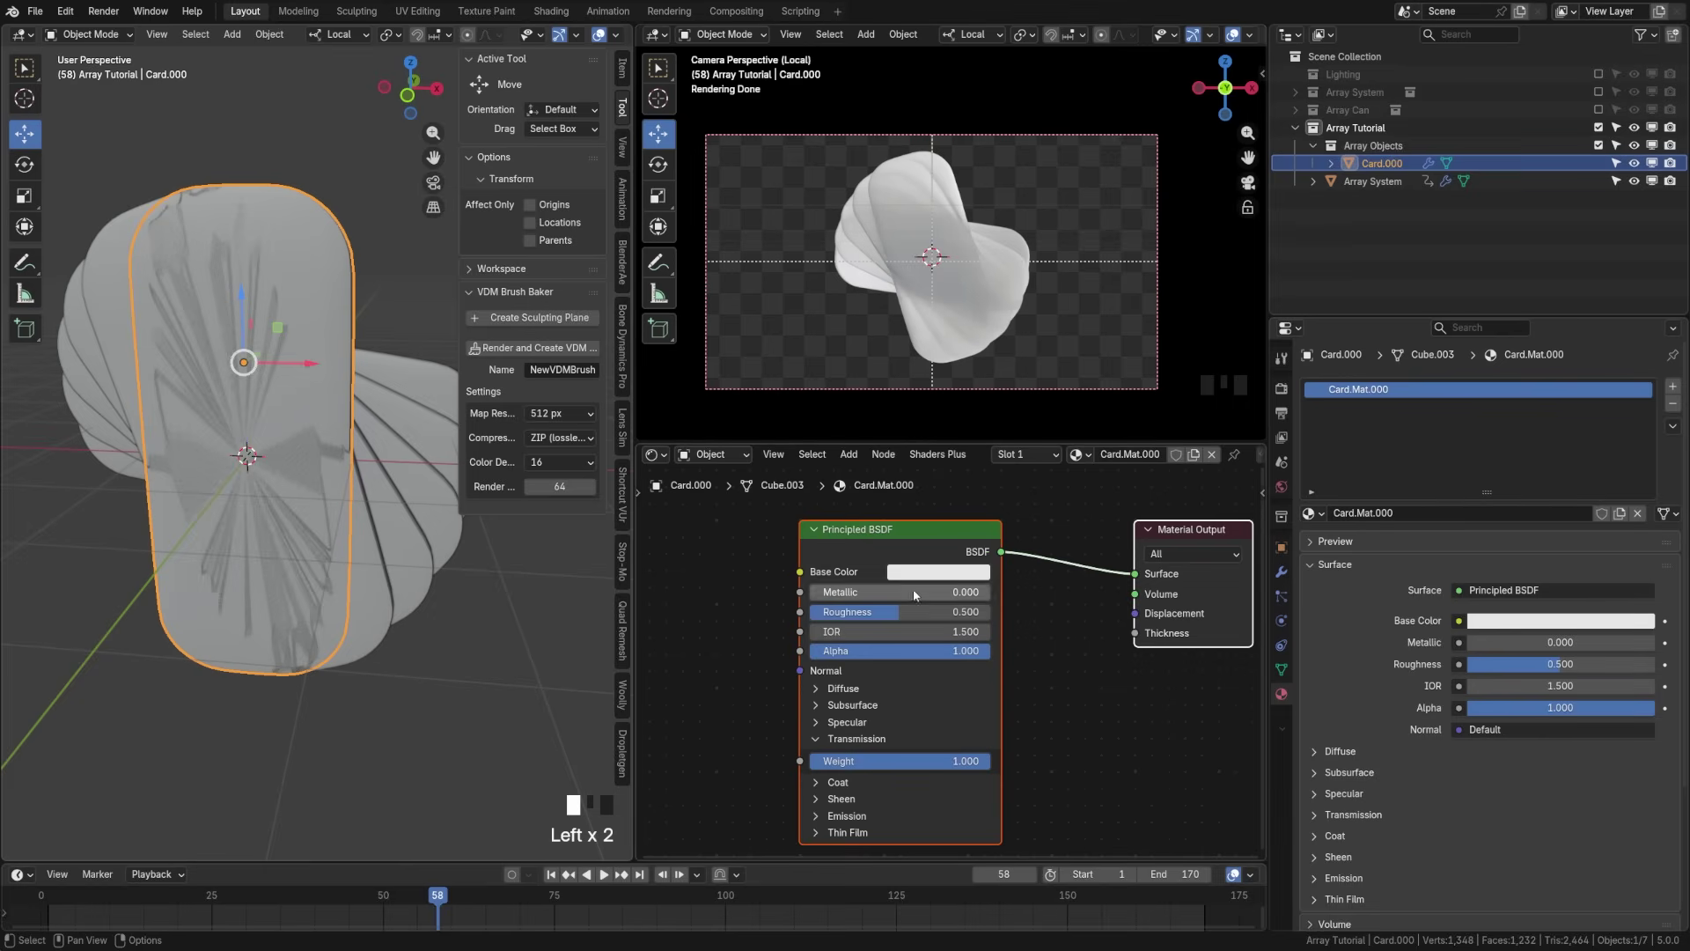
click(938, 572)
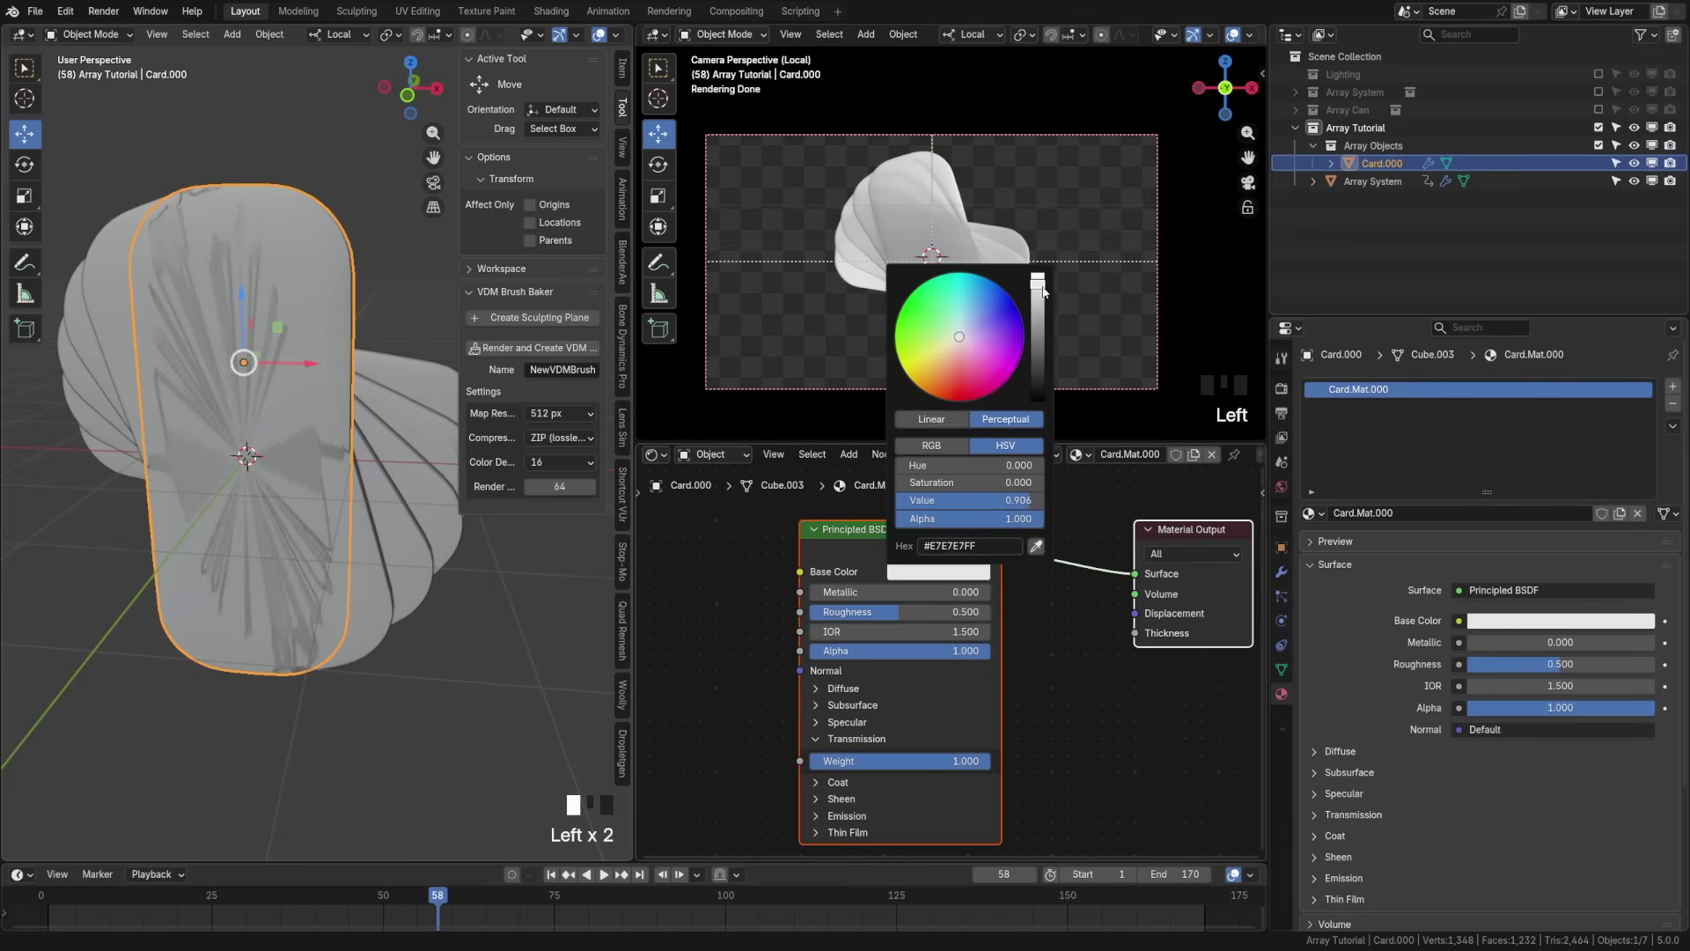
drag(1043, 290, 1040, 280)
Step: Set the material's Roughness to 0.350, then select the Array System object
click(941, 614)
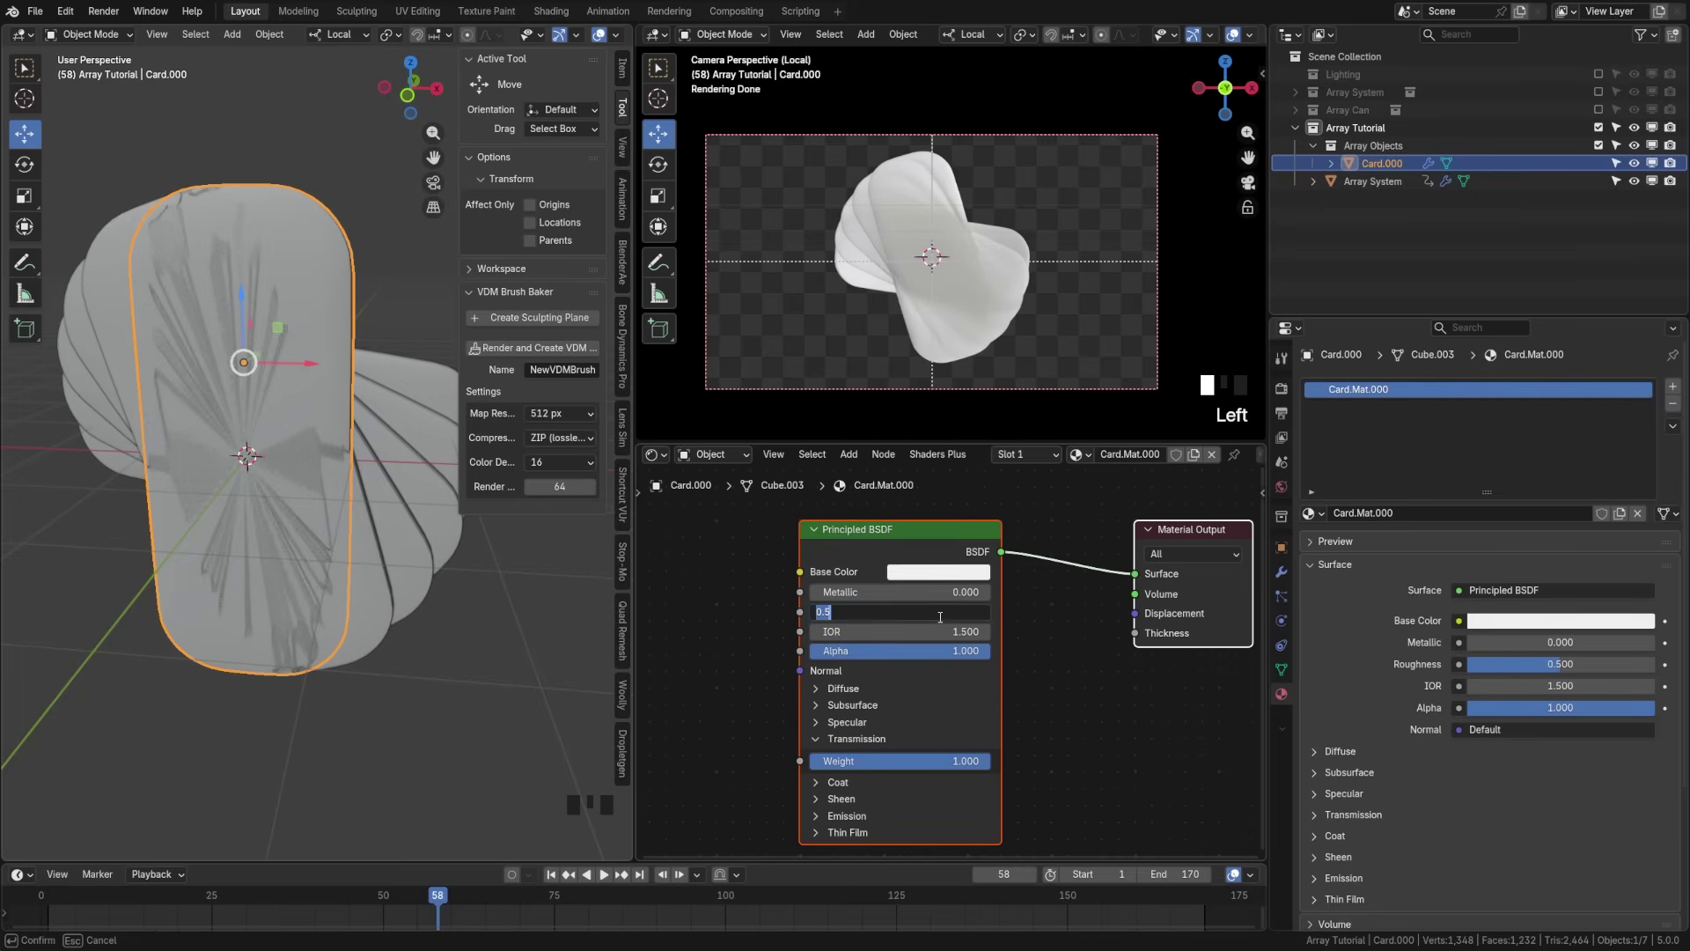
text(.35)
key(Return)
scroll(922, 323, up, 4)
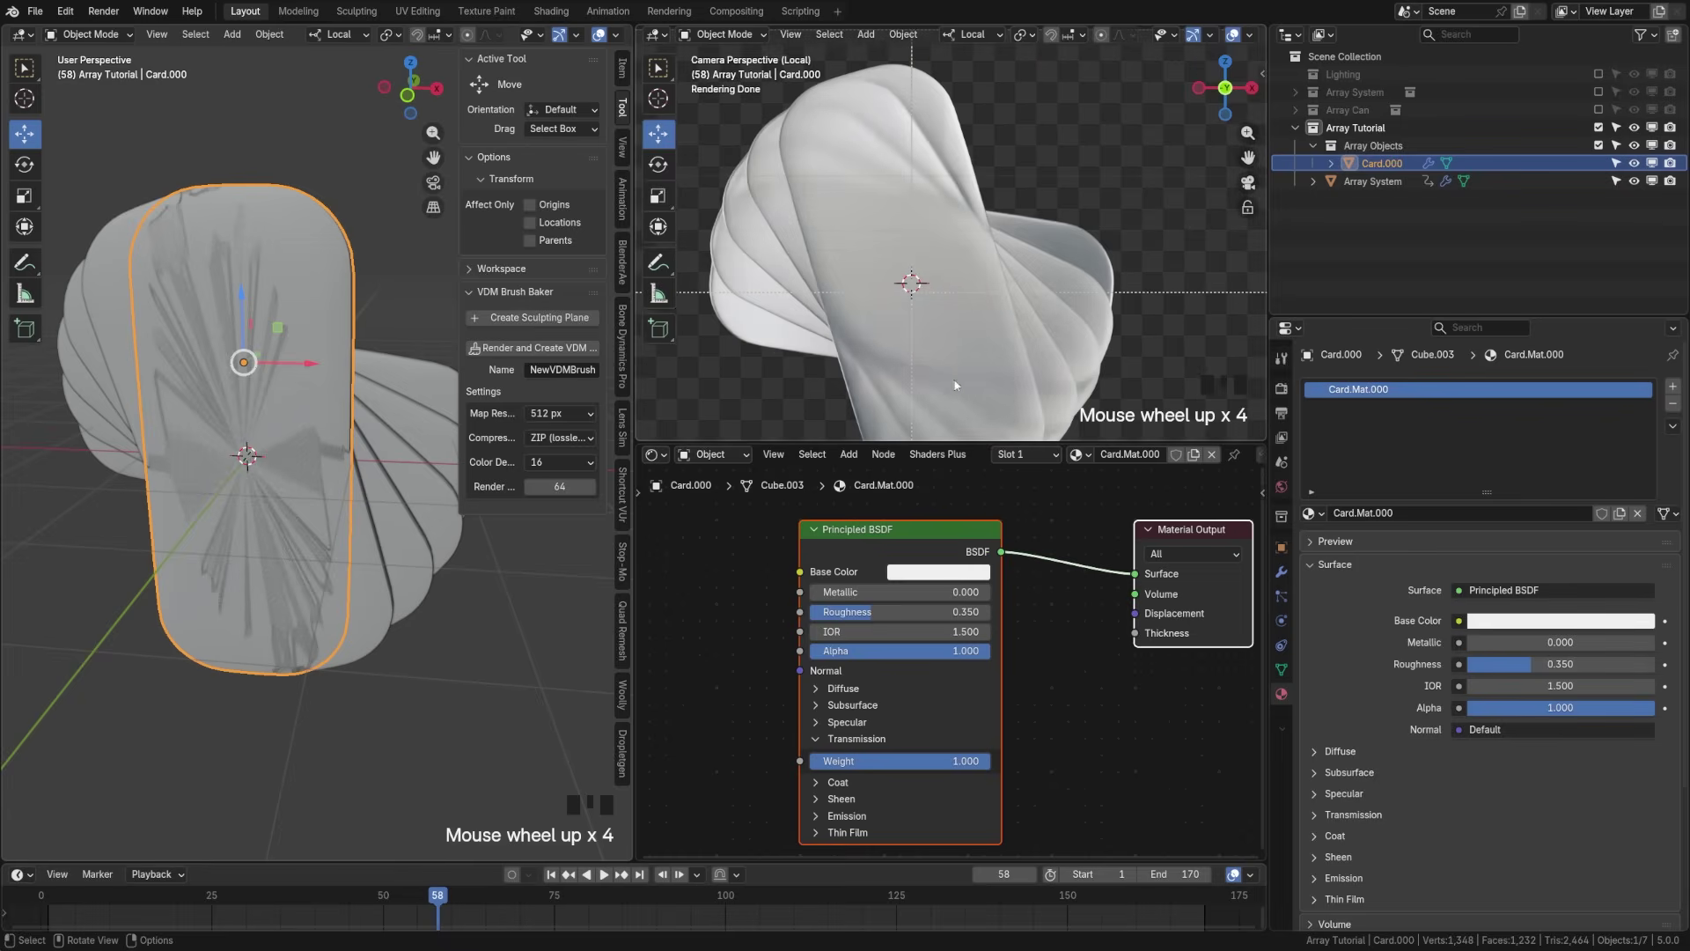
scroll(989, 331, down, 3)
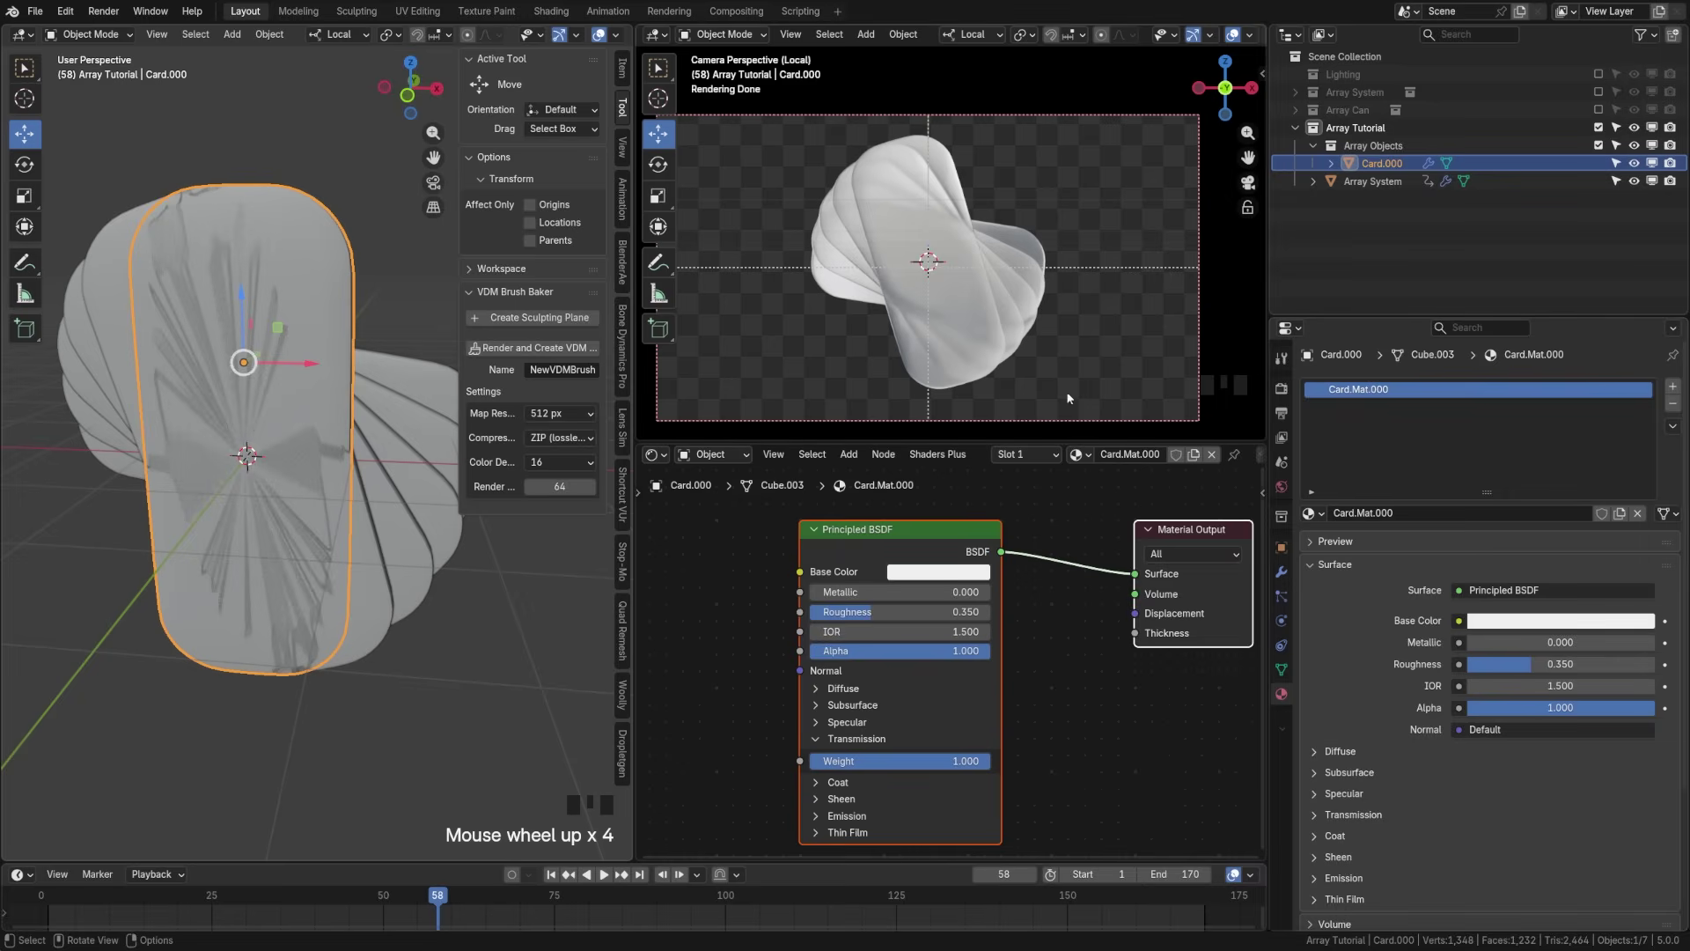
click(1372, 181)
Step: Switch the Mograph Array to instance the Array Objects collection
click(1282, 573)
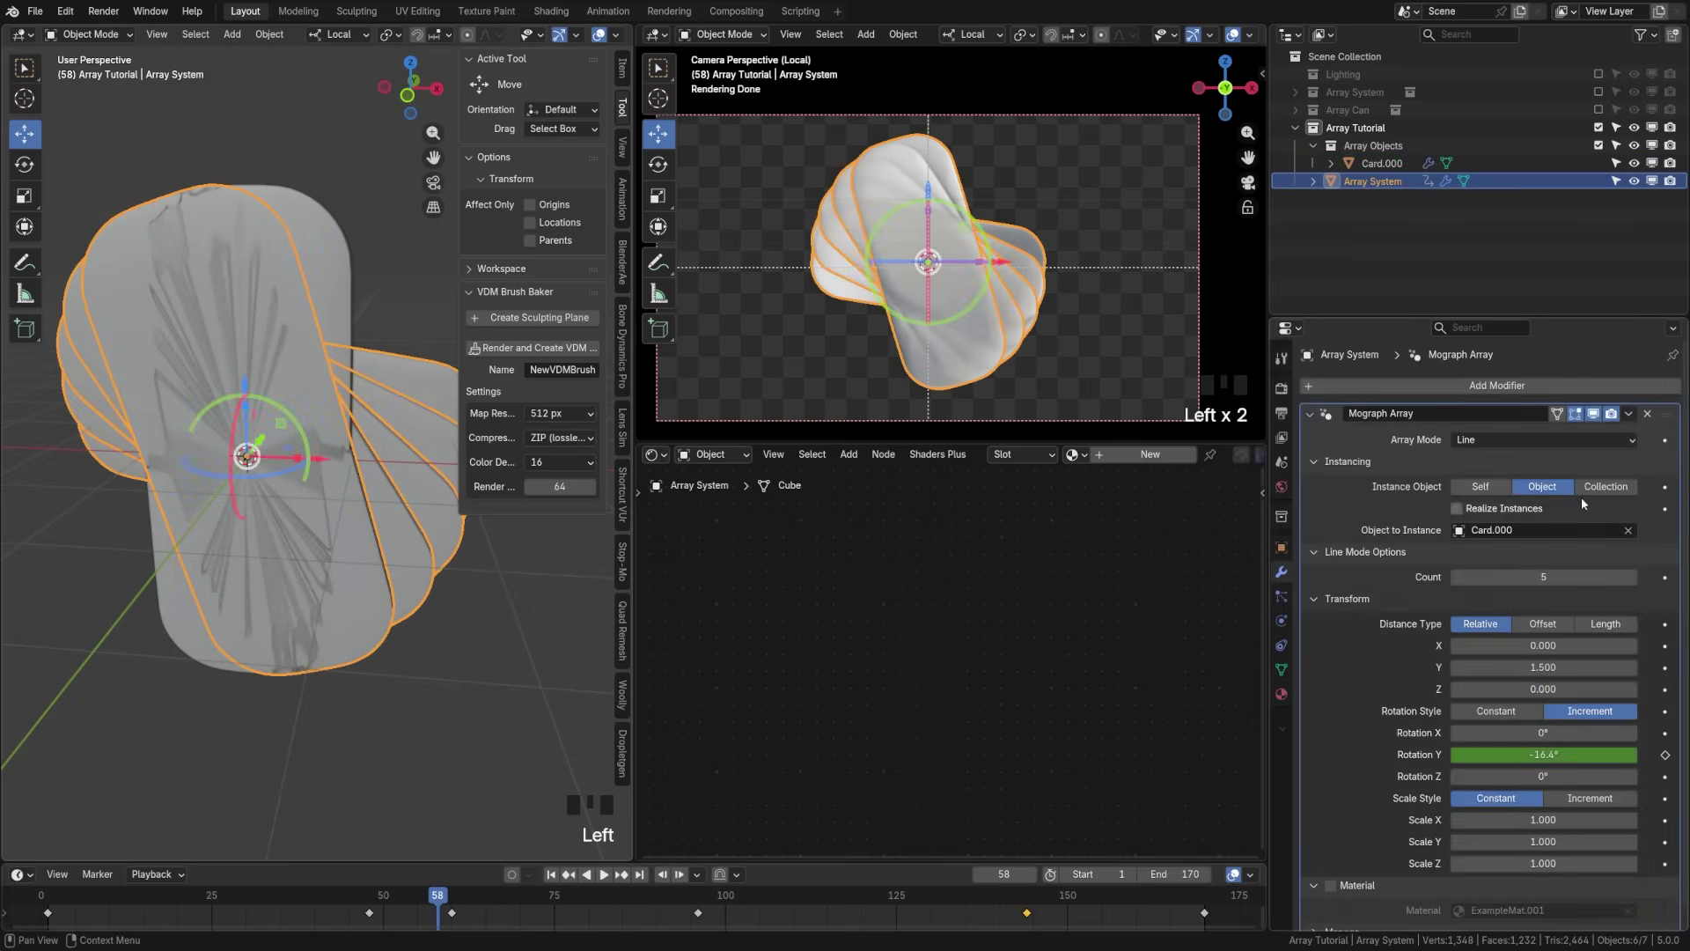
click(1606, 487)
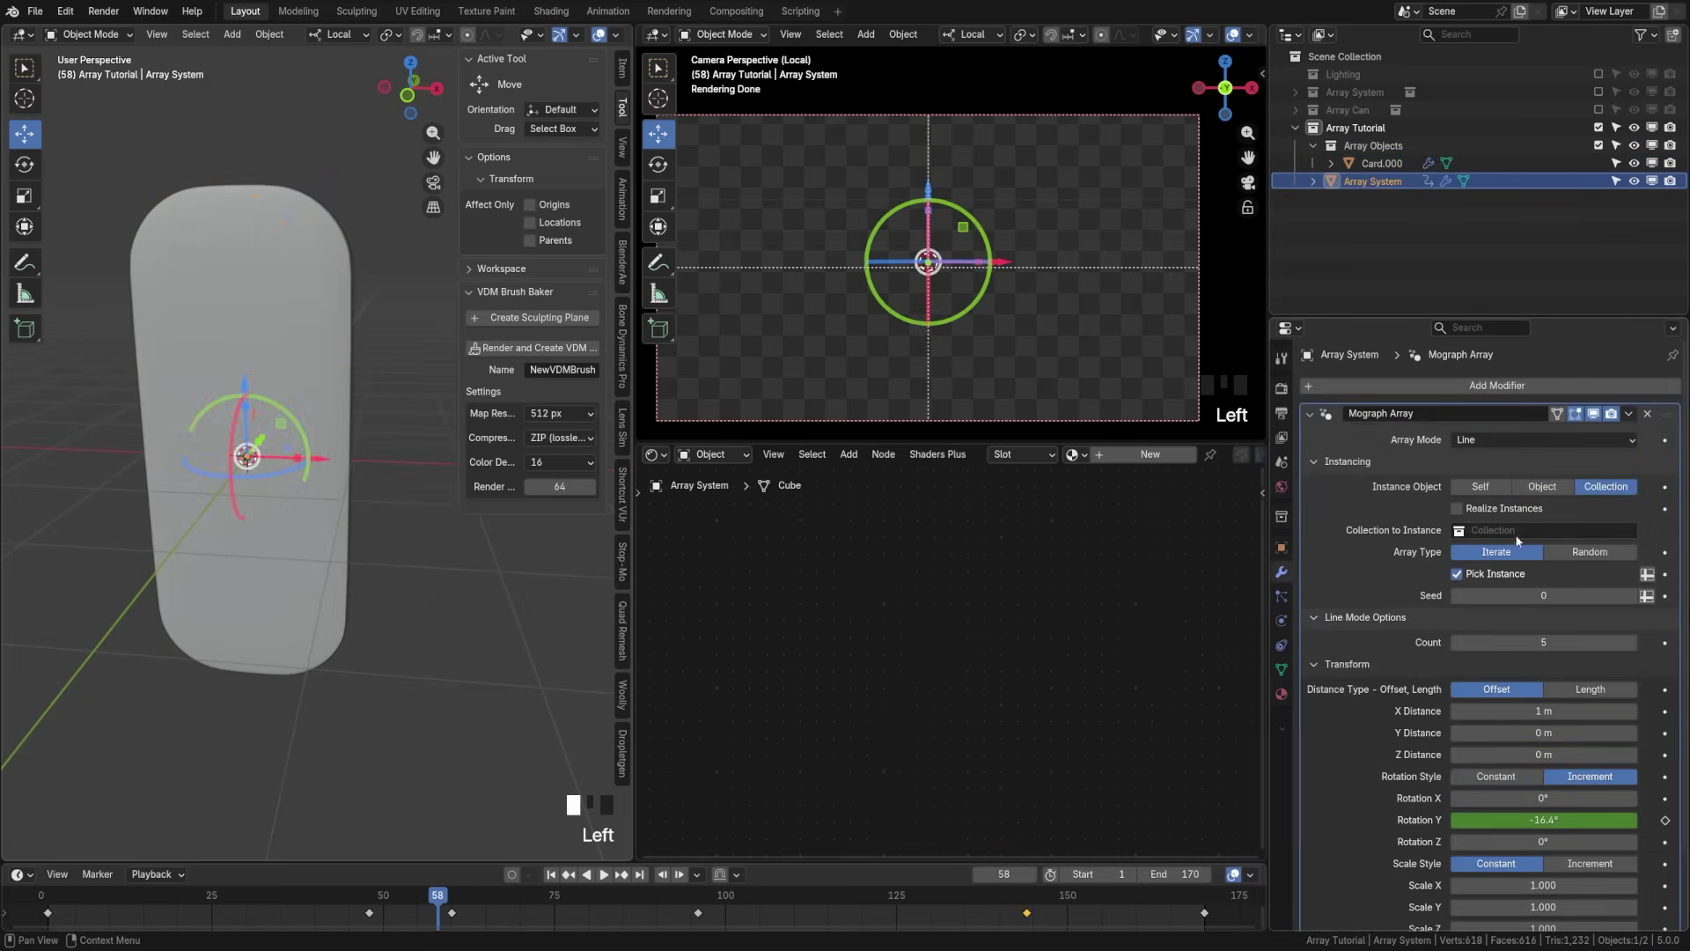
click(1566, 530)
click(1536, 595)
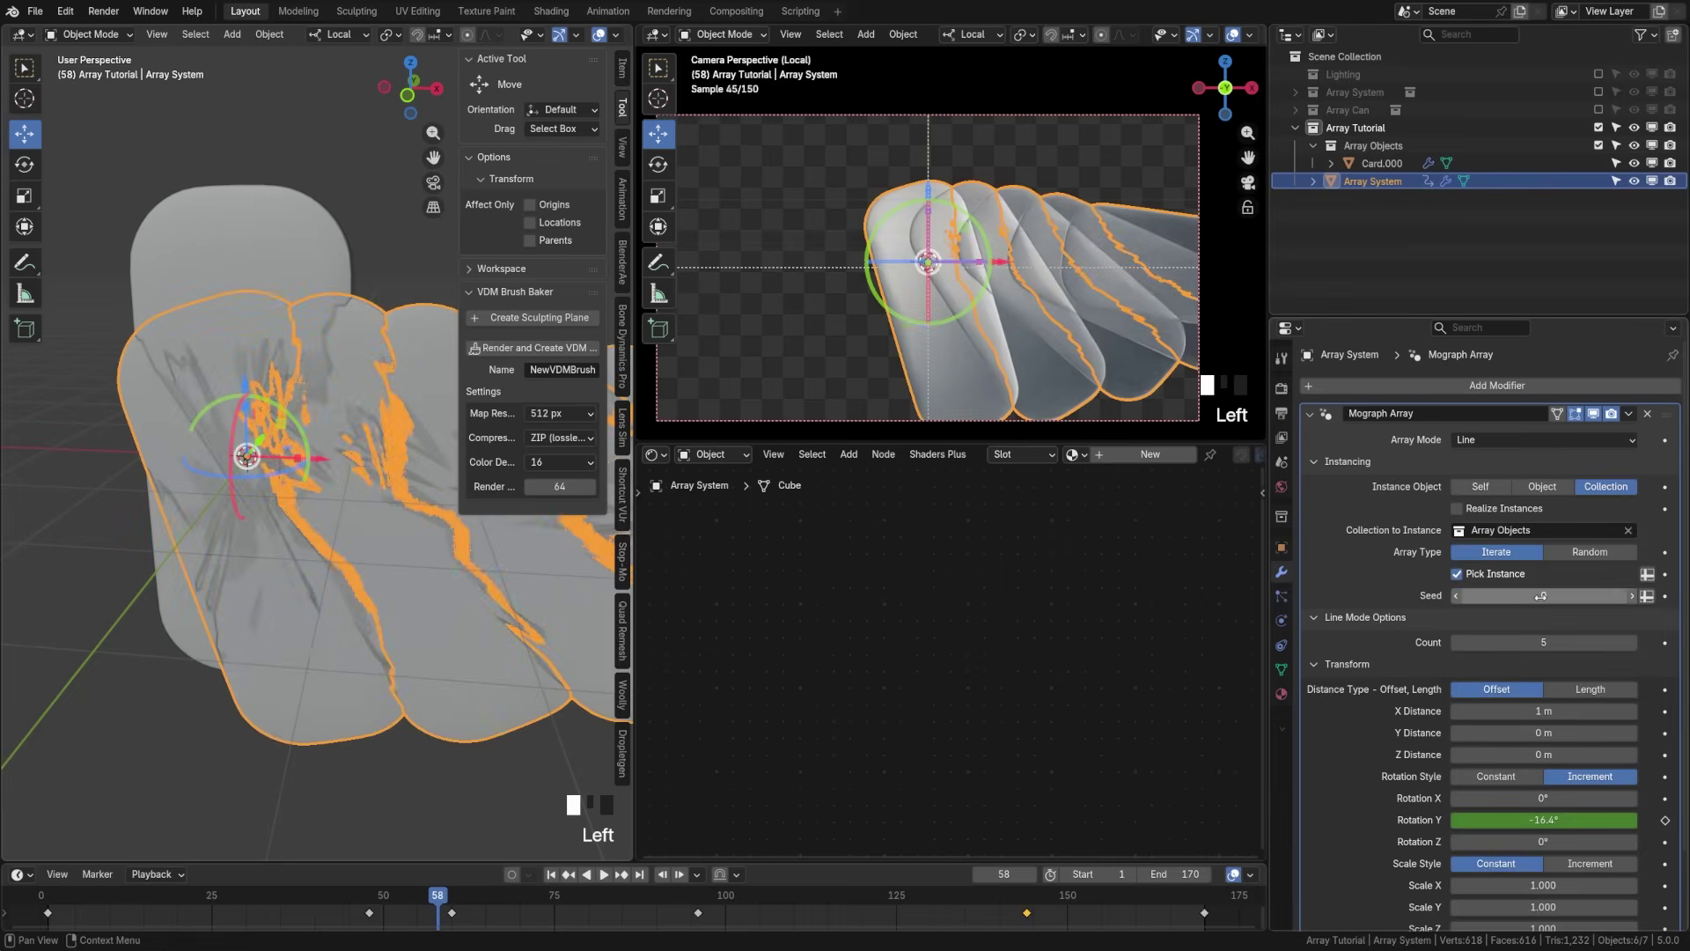
key(ctrl+z)
key(ctrl+z)
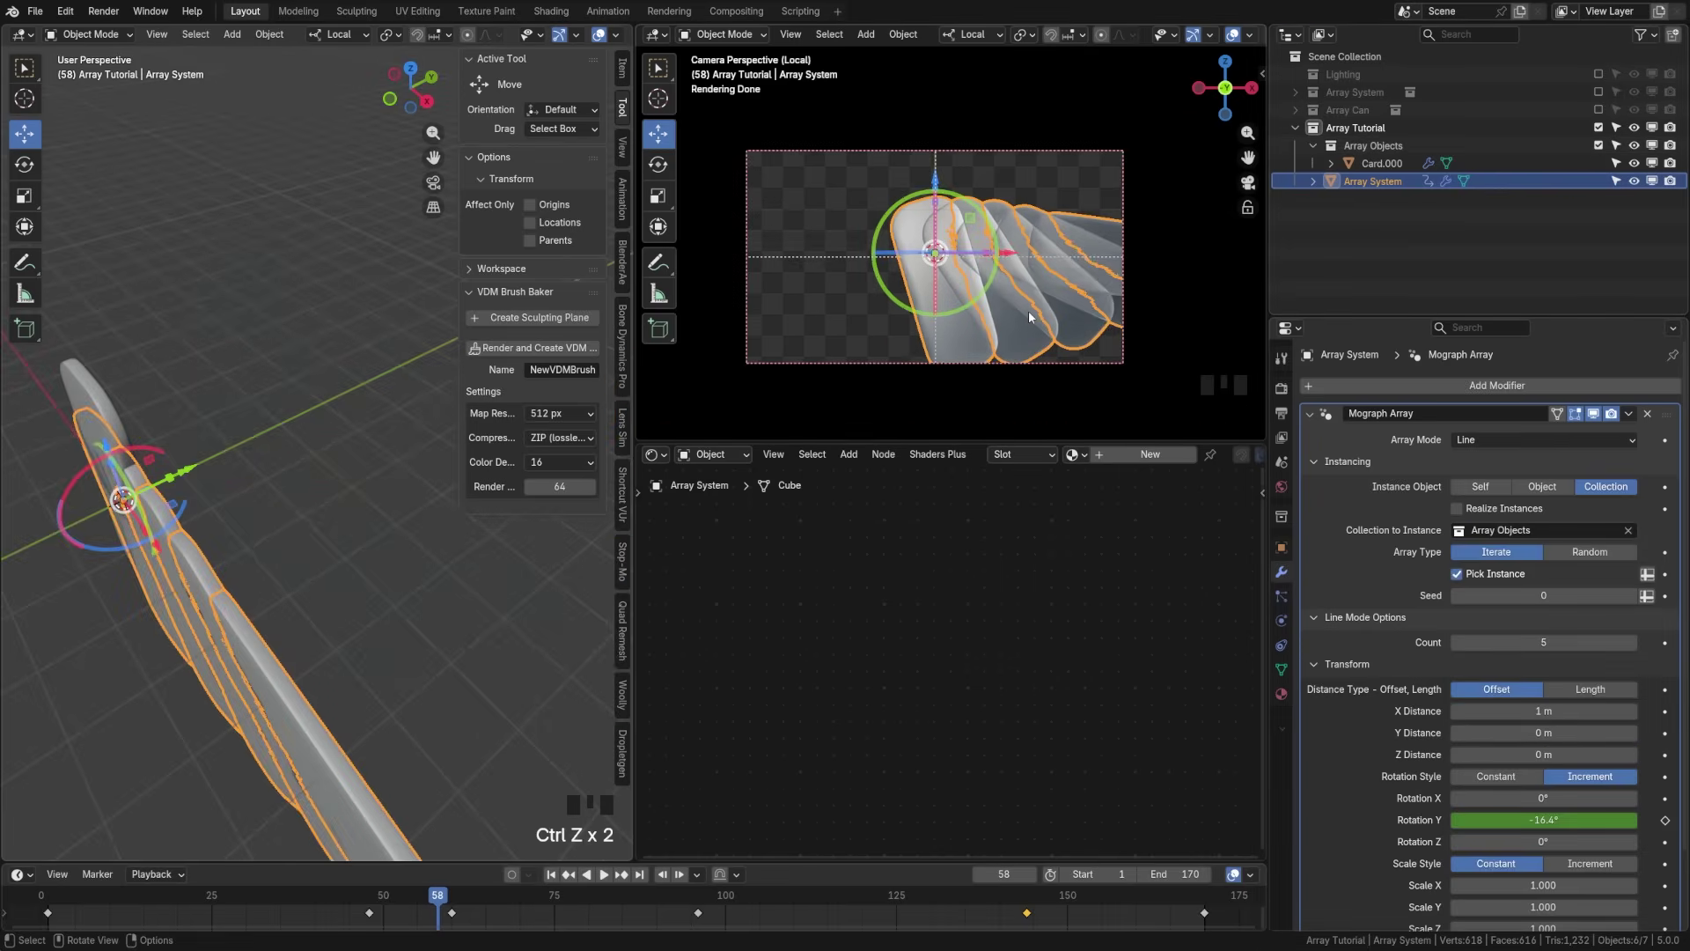
click(1481, 486)
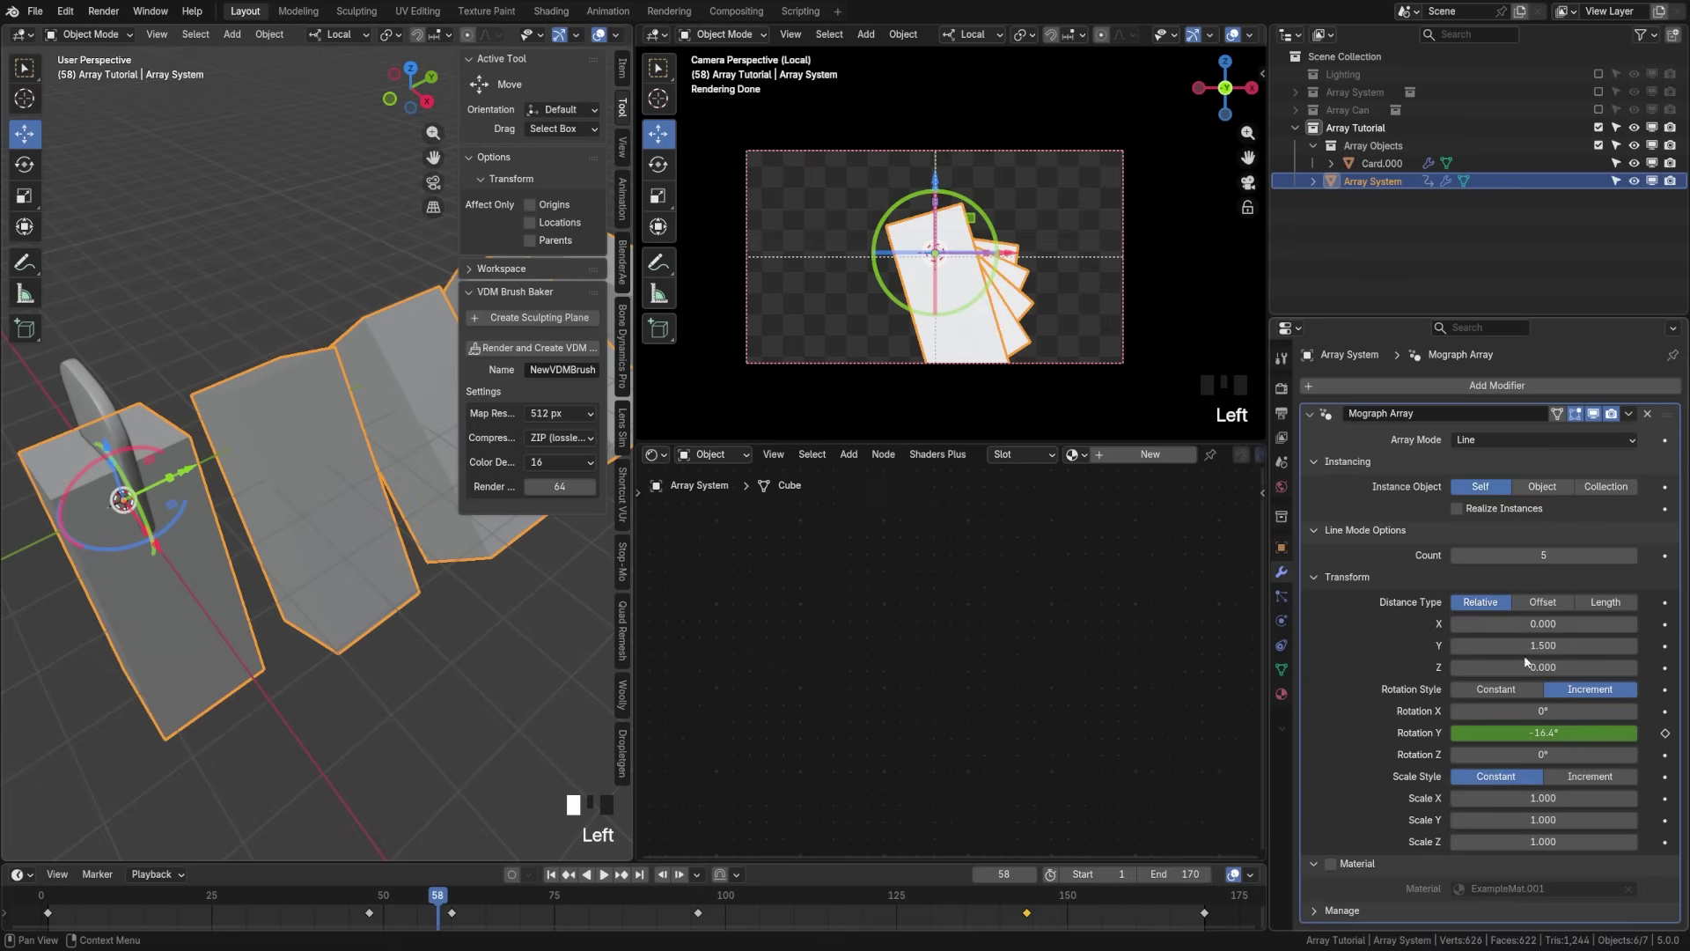
middle_drag(264, 572, 158, 558)
click(1606, 487)
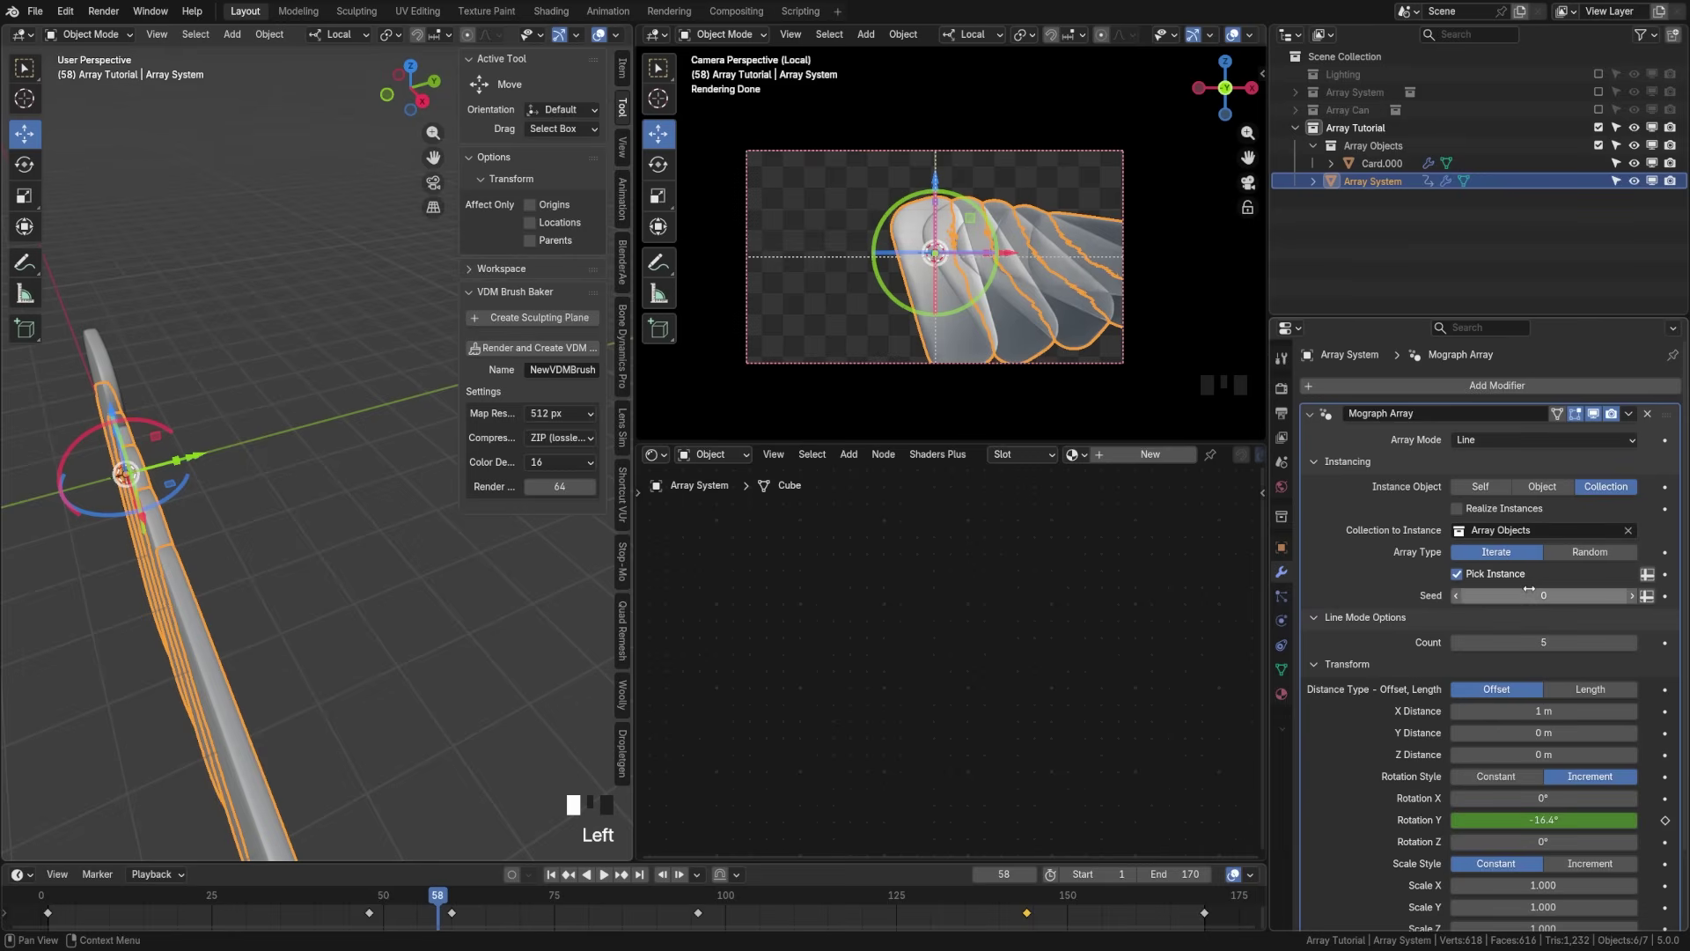
Step: Set Distance Type to Length with X Distance 0 m and Y Distance 2.04 m
click(1580, 691)
click(1557, 711)
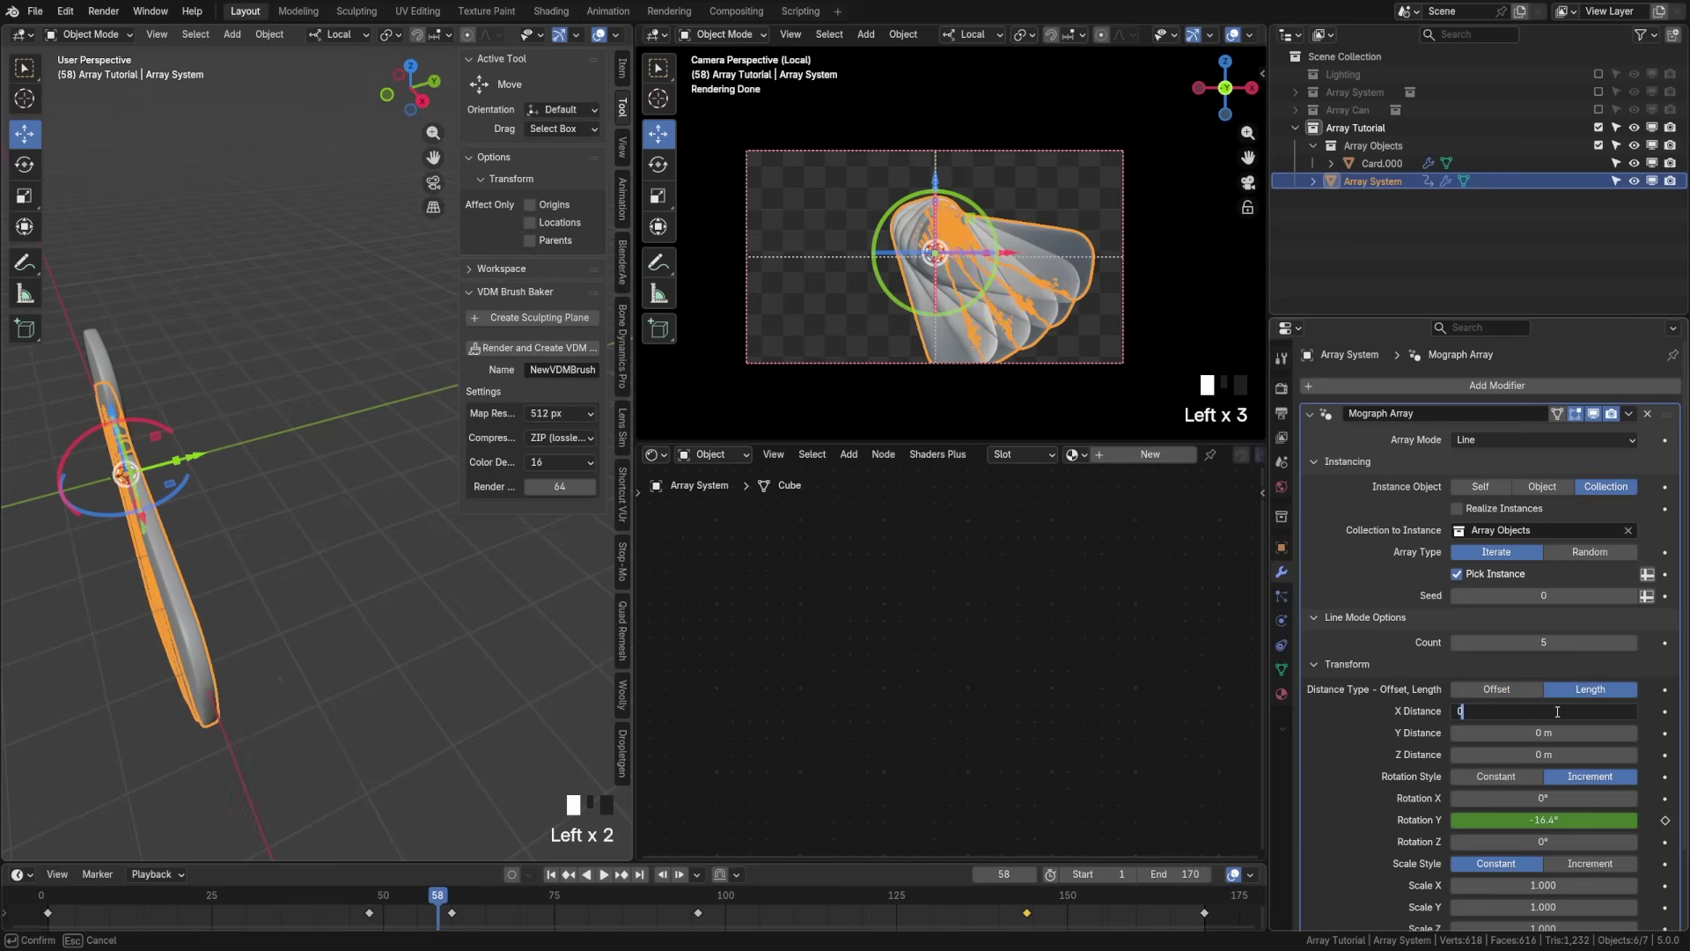
text(0)
key(Tab)
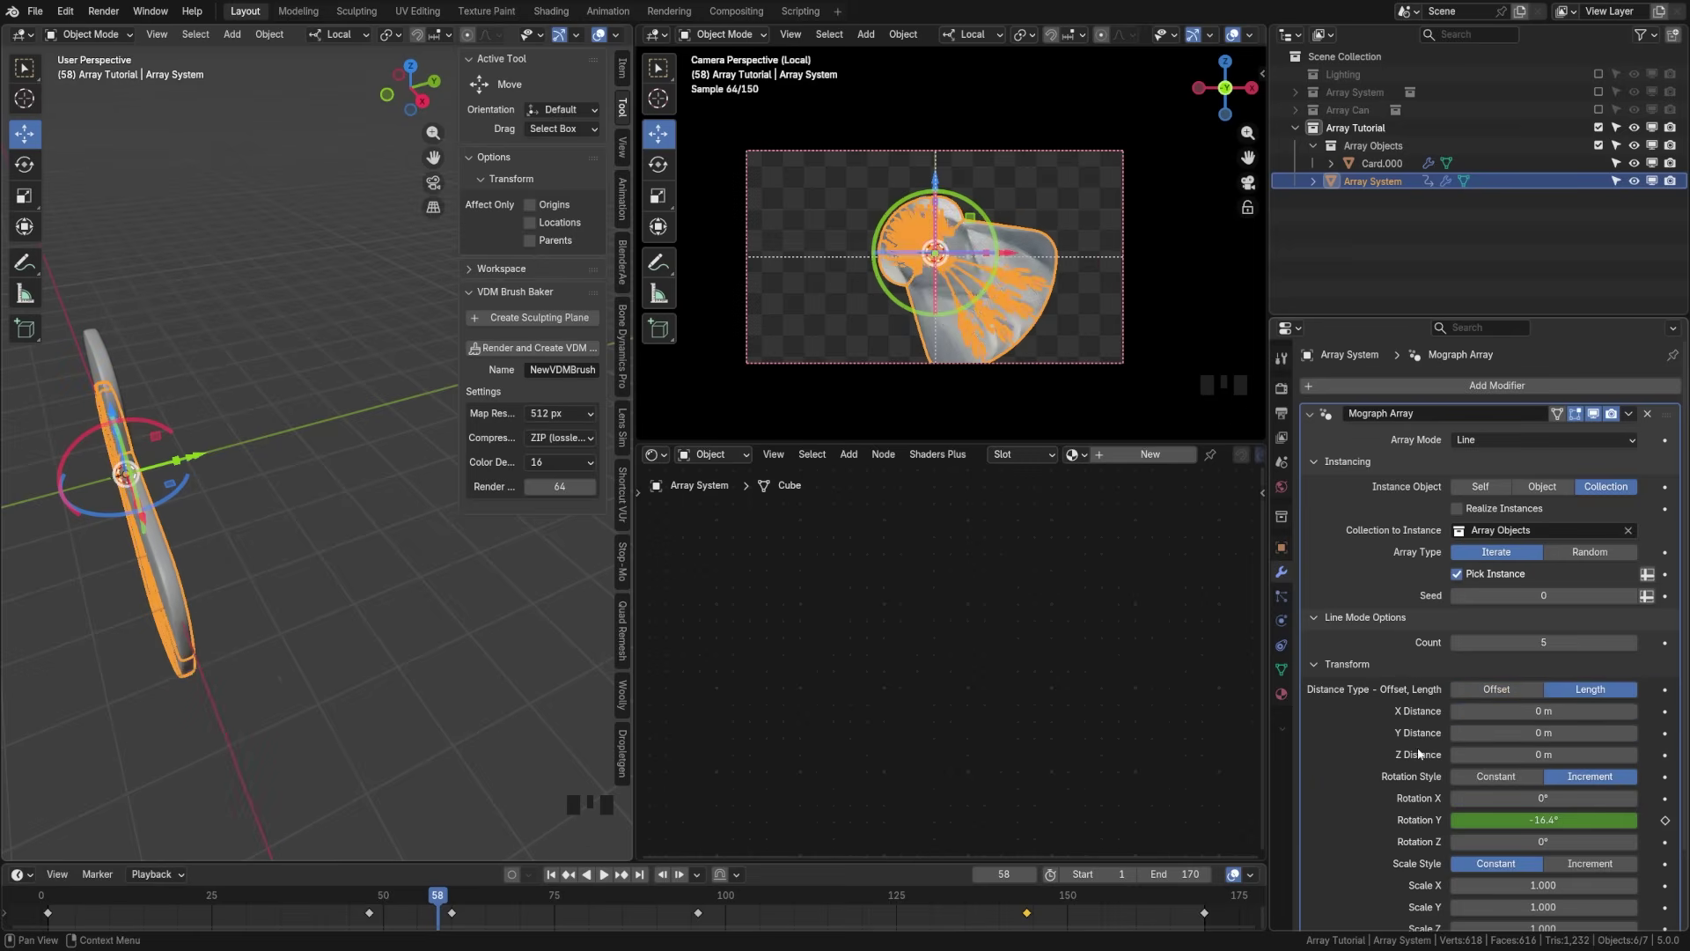
drag(1496, 732, 1655, 732)
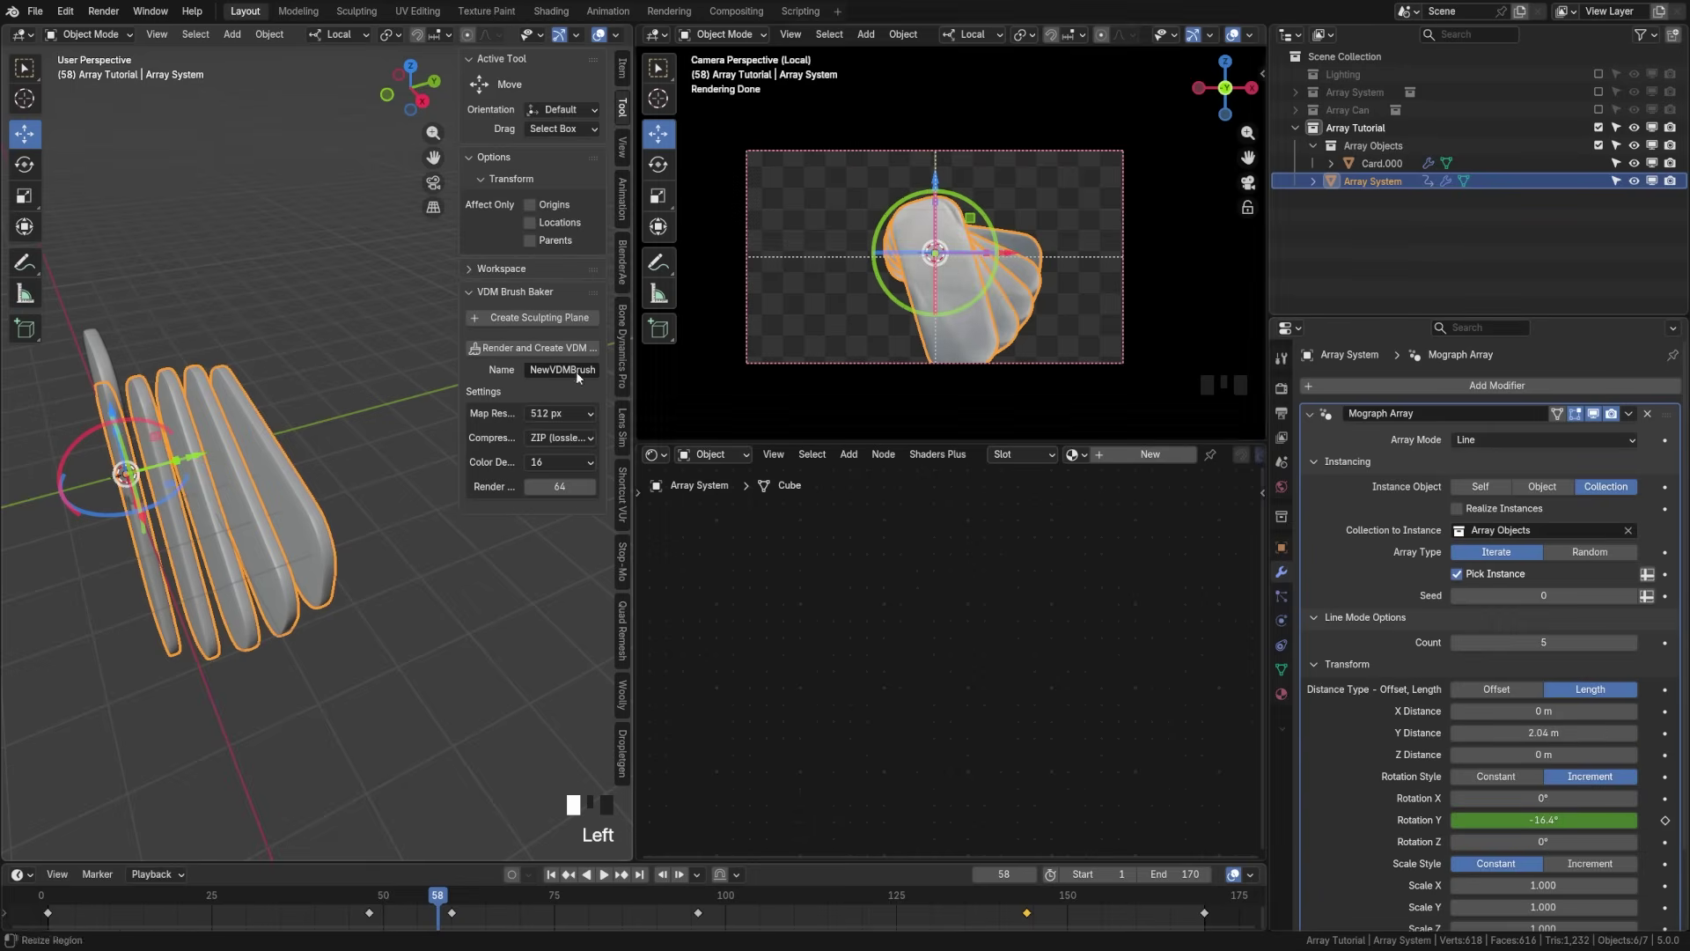
Step: Clear the selection and save the blend file
click(362, 446)
key(ctrl+s)
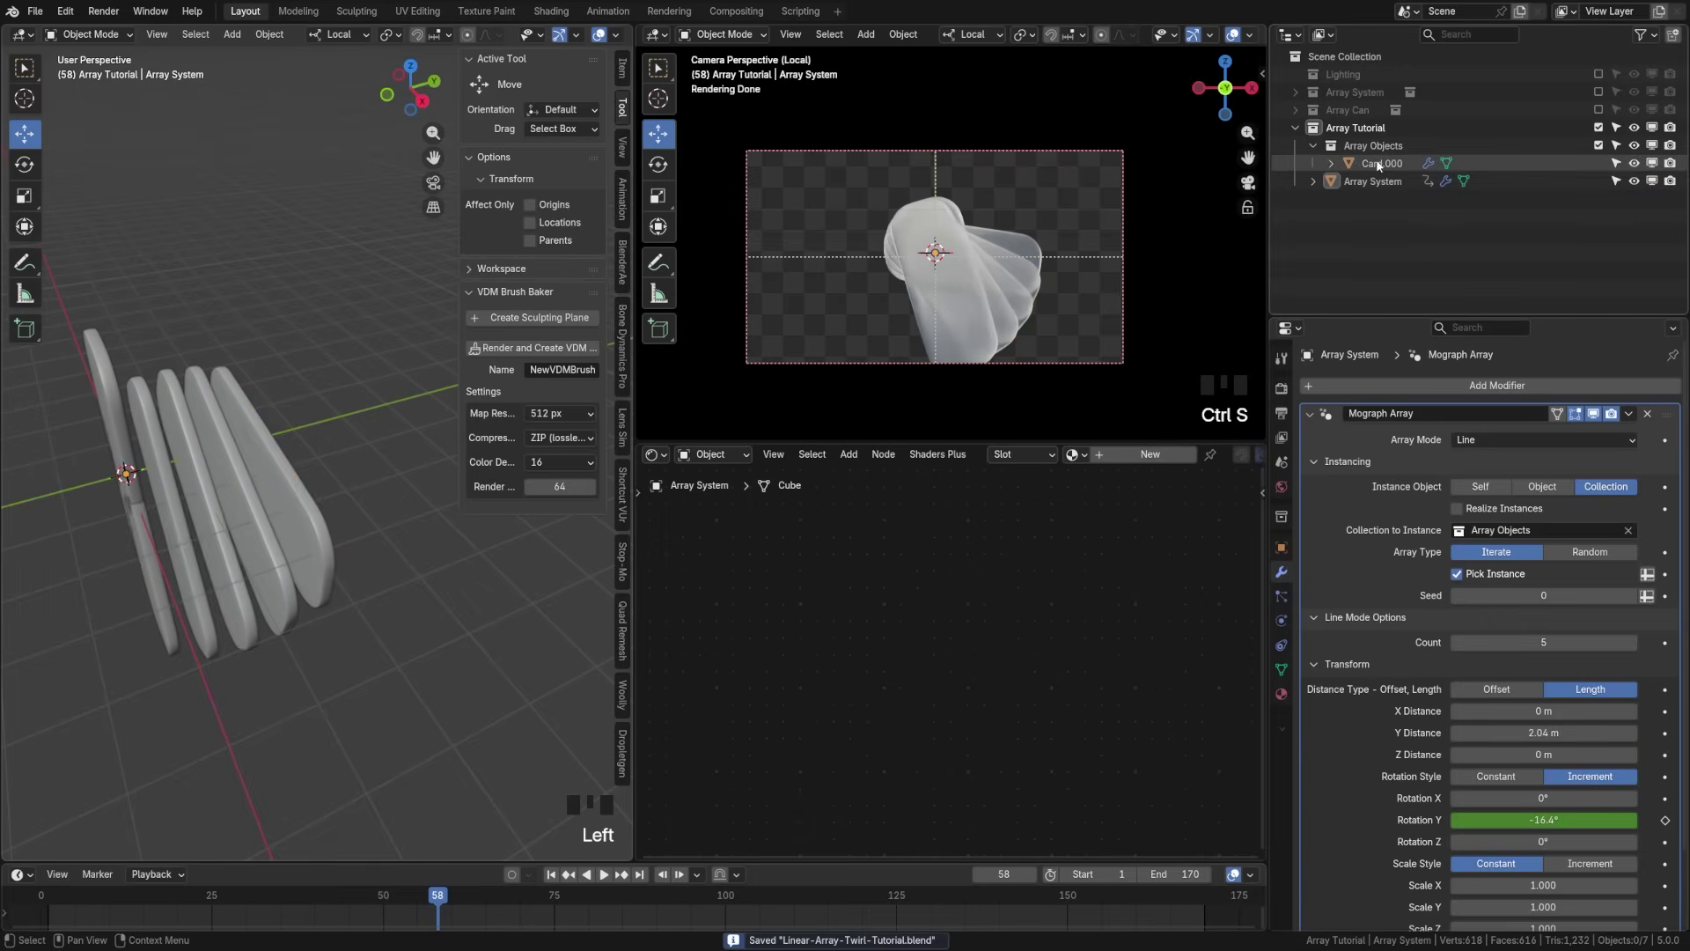
shift+middle_drag(278, 347, 311, 512)
Step: Duplicate Card.000 in place to create Card.001 through Card.004
click(245, 293)
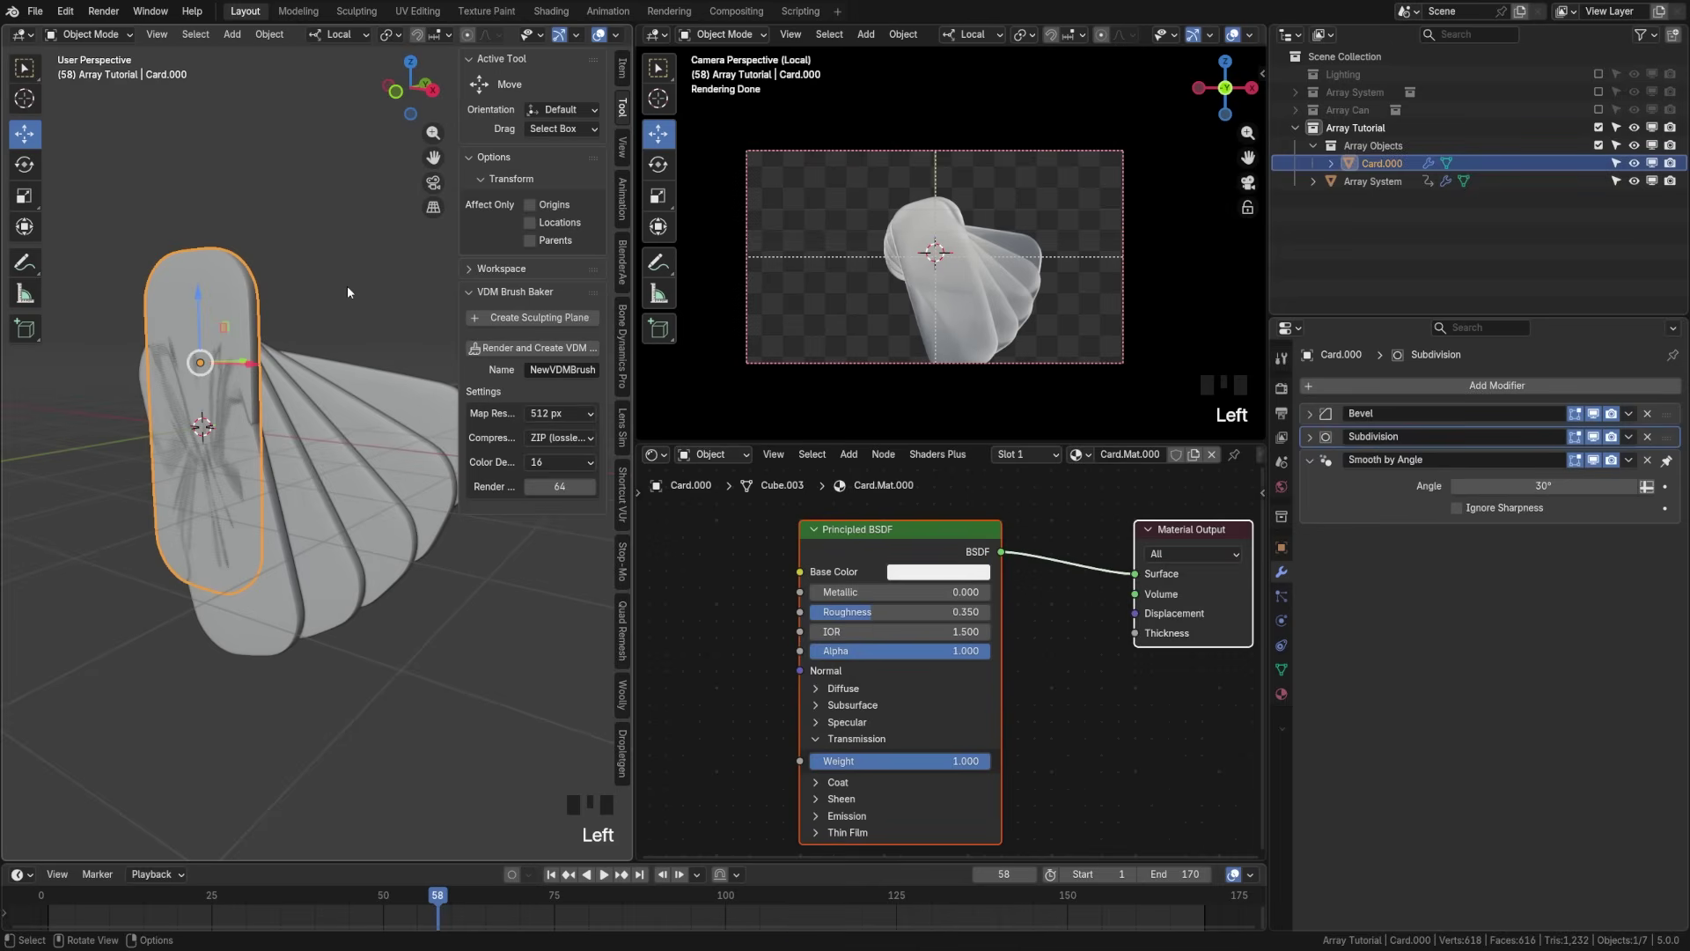
key(shift+d)
key(shift+d)
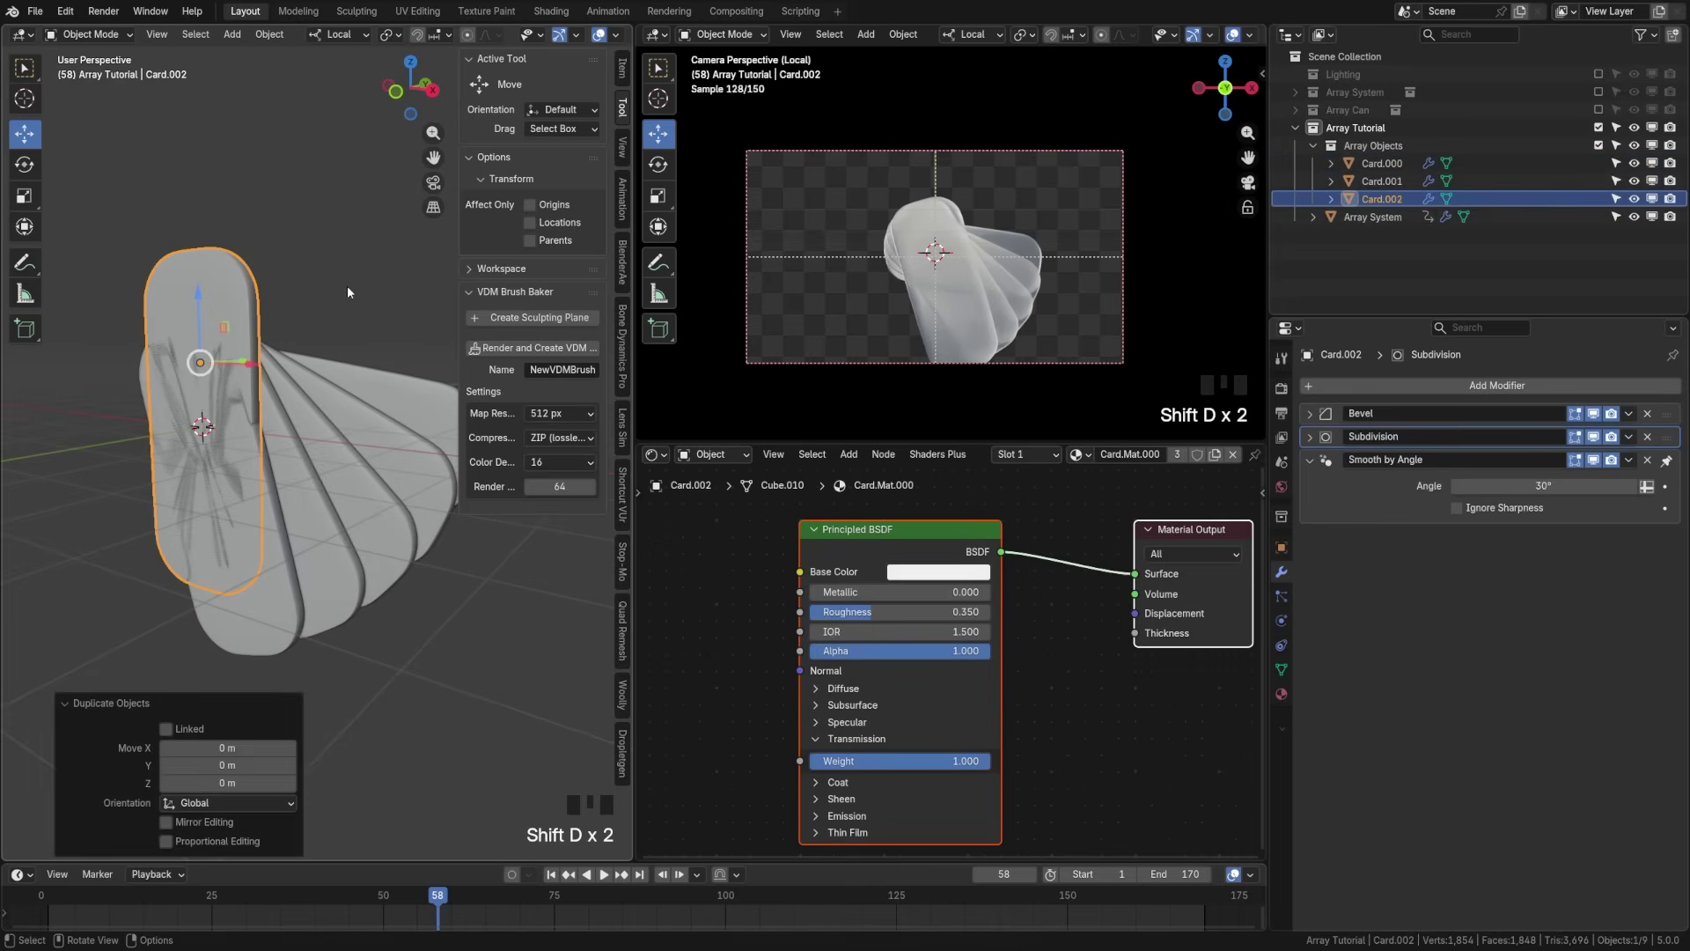
key(shift+d)
click(348, 286)
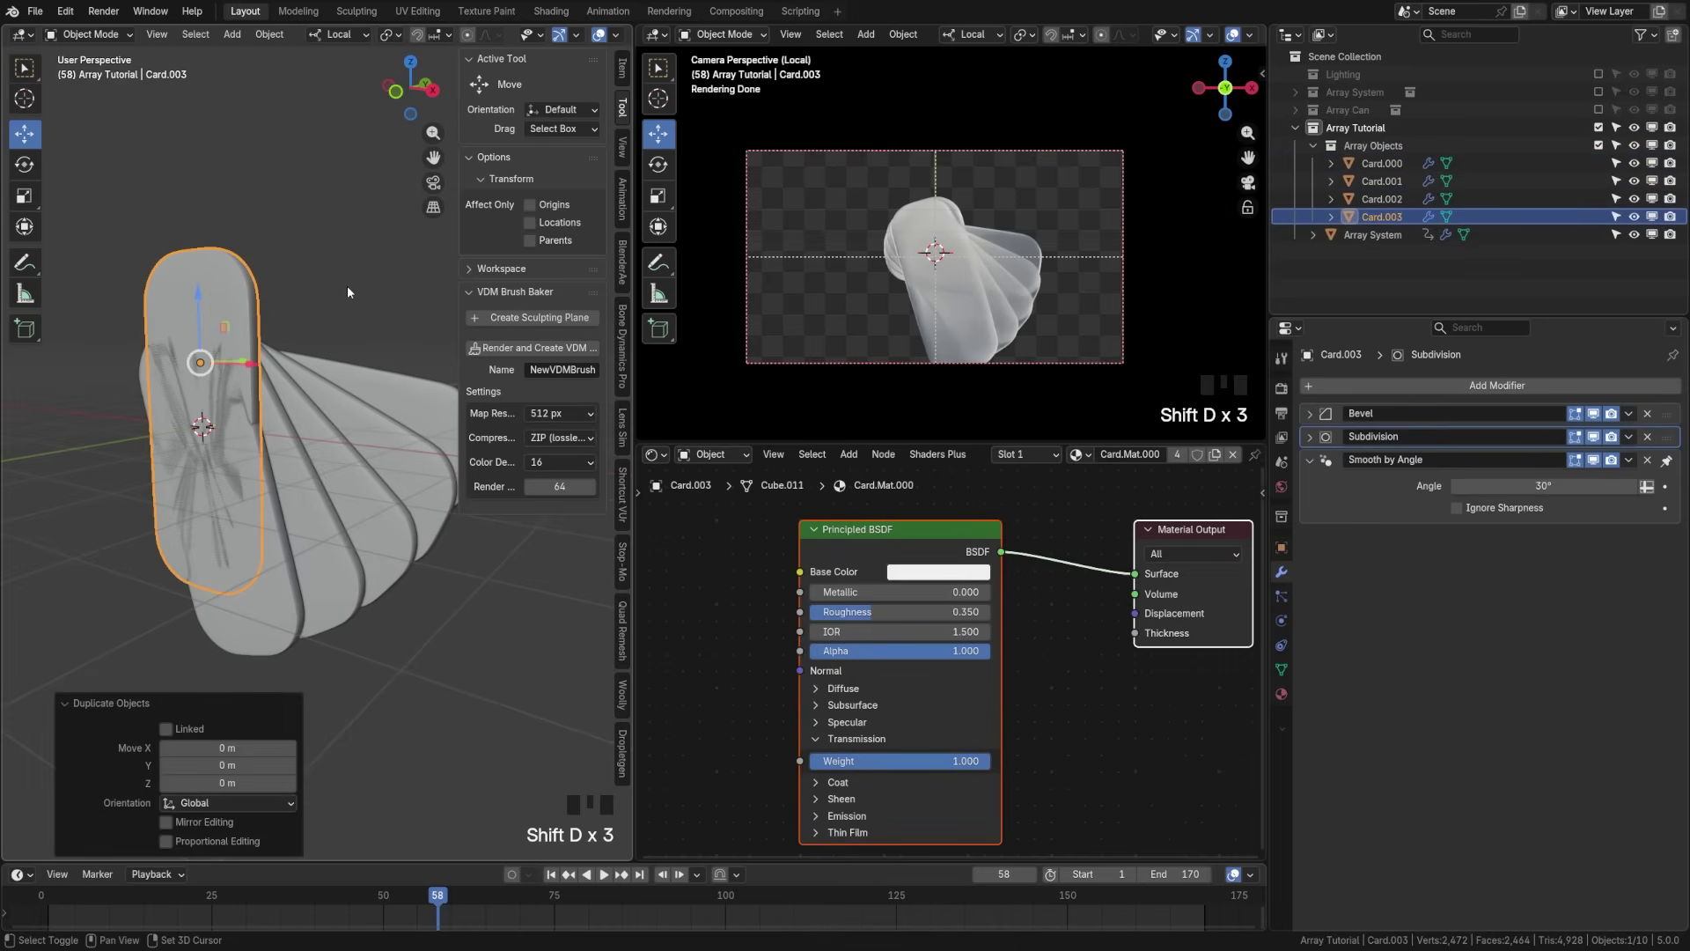
key(shift+d)
click(347, 285)
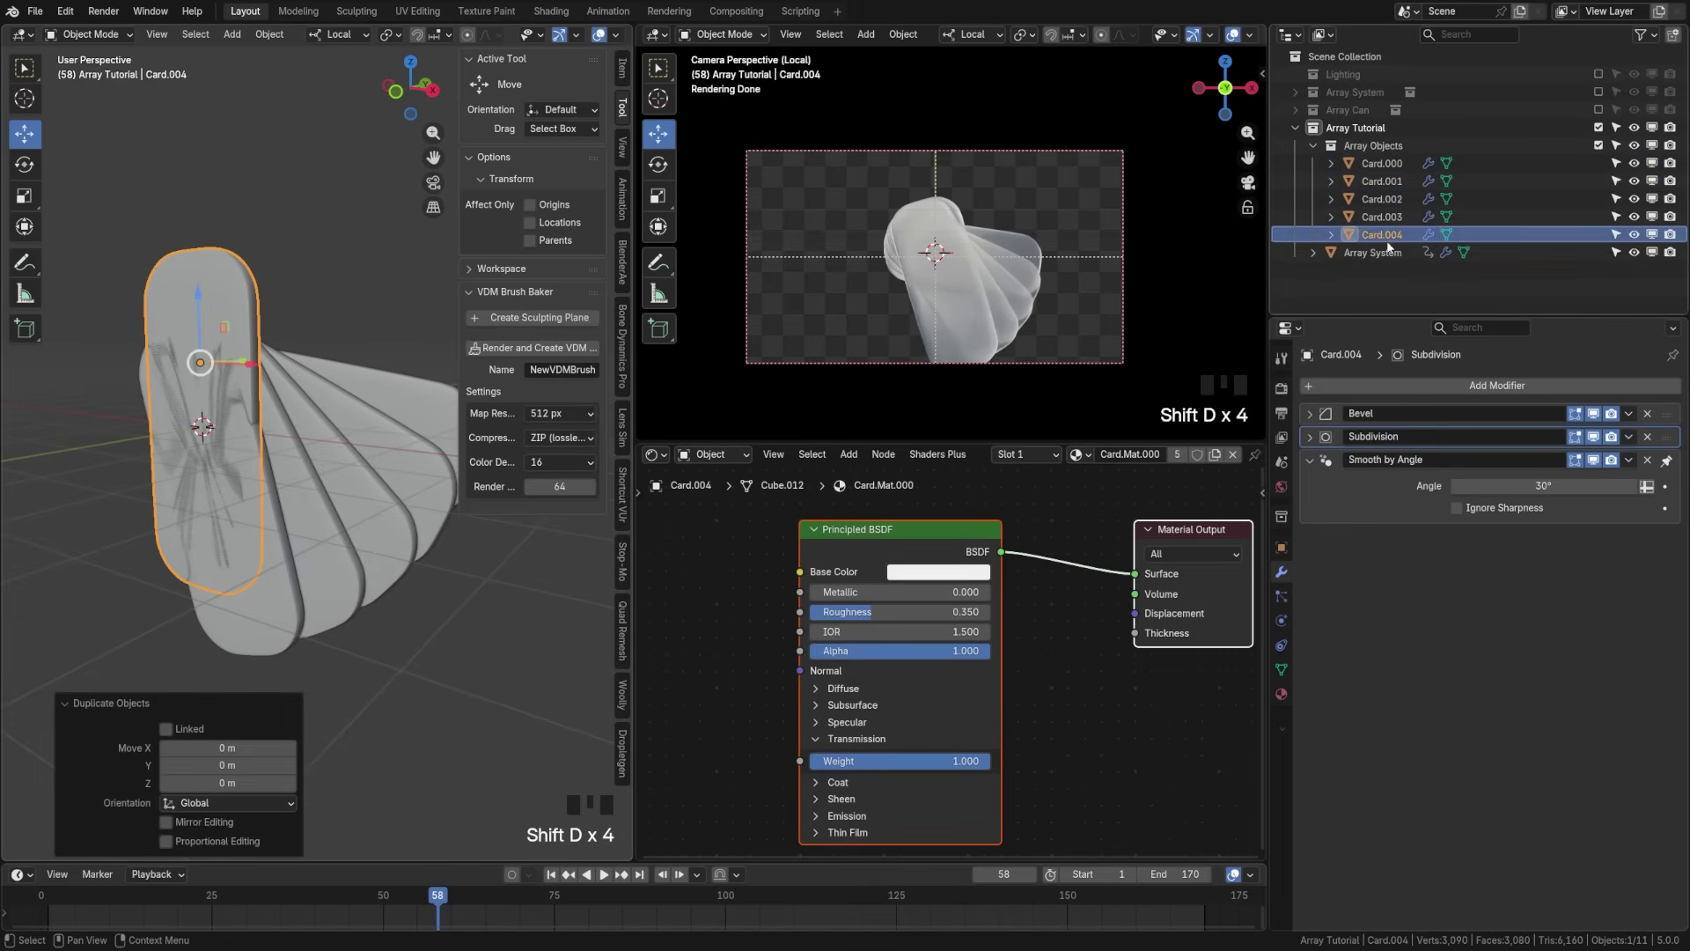
click(1281, 694)
Step: Give Card.001 its own material with a pasted peach base colour and roughness 1.000
click(1395, 183)
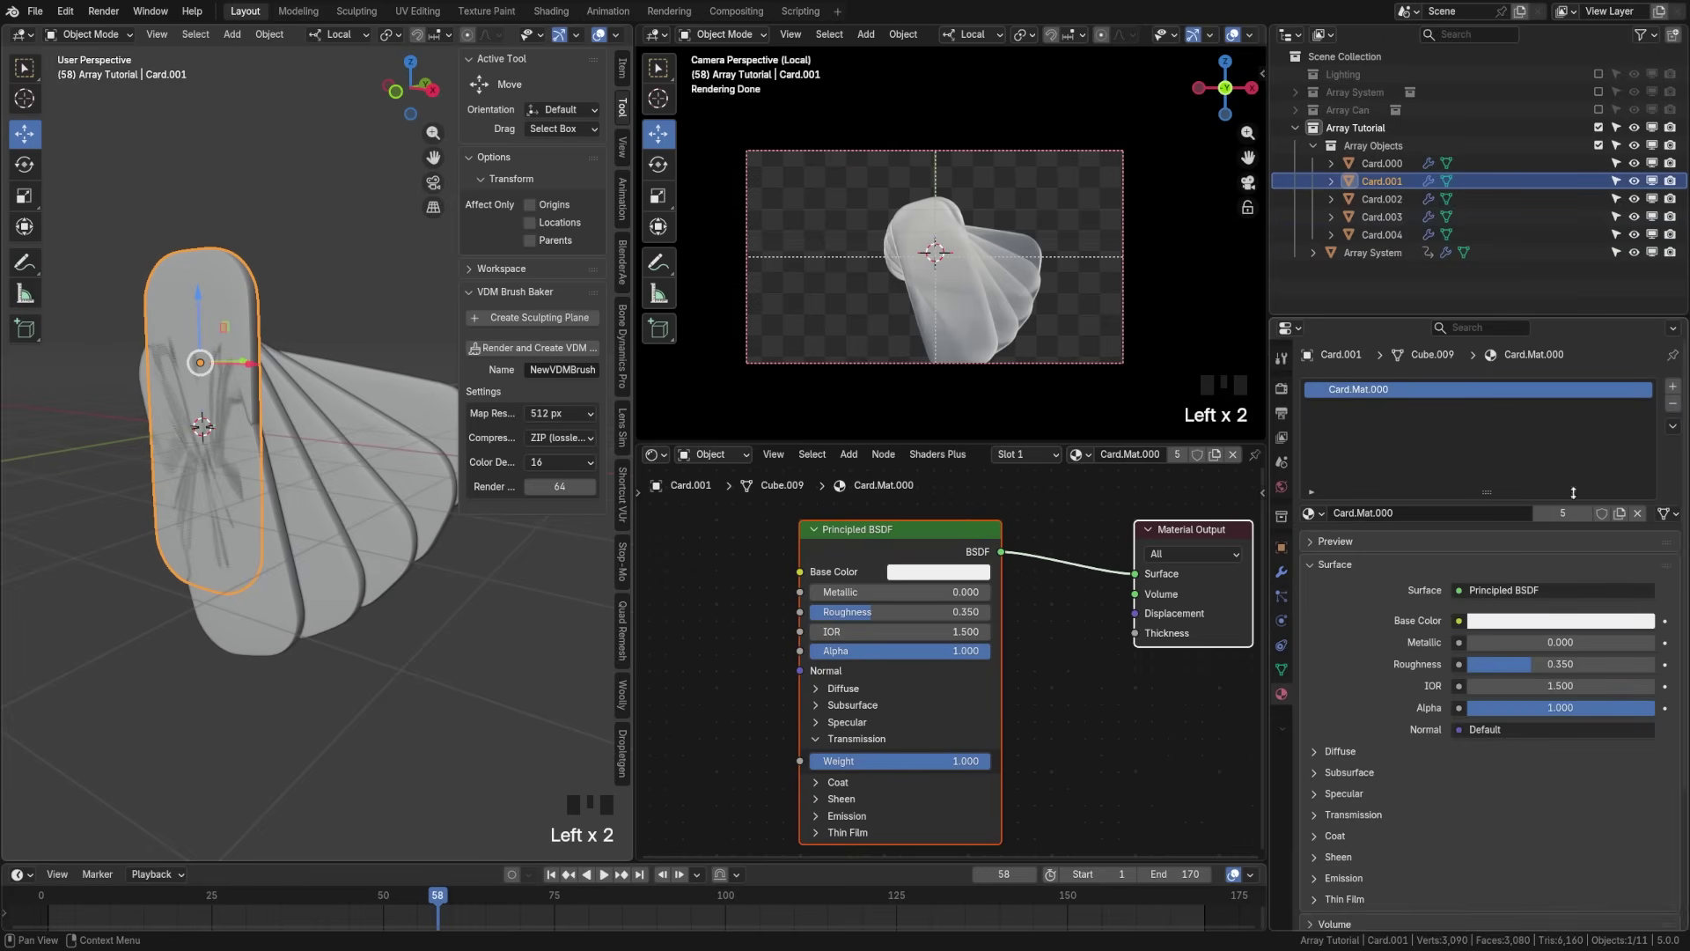
click(1619, 514)
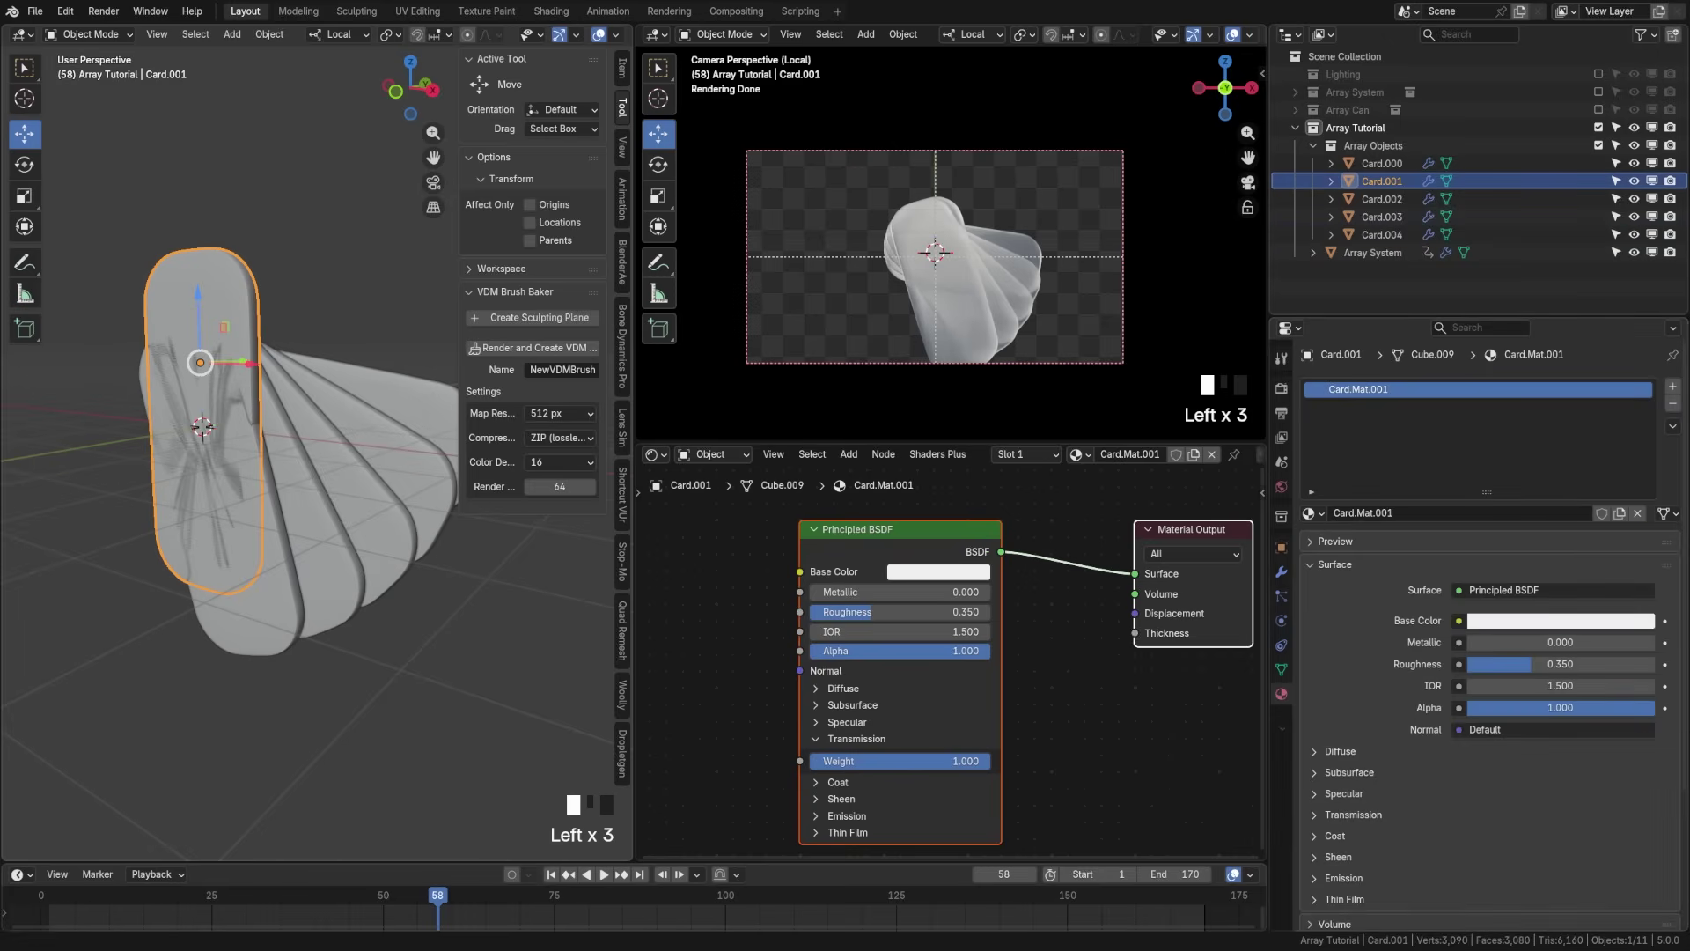
click(938, 571)
click(968, 545)
text(#D9B29CFF)
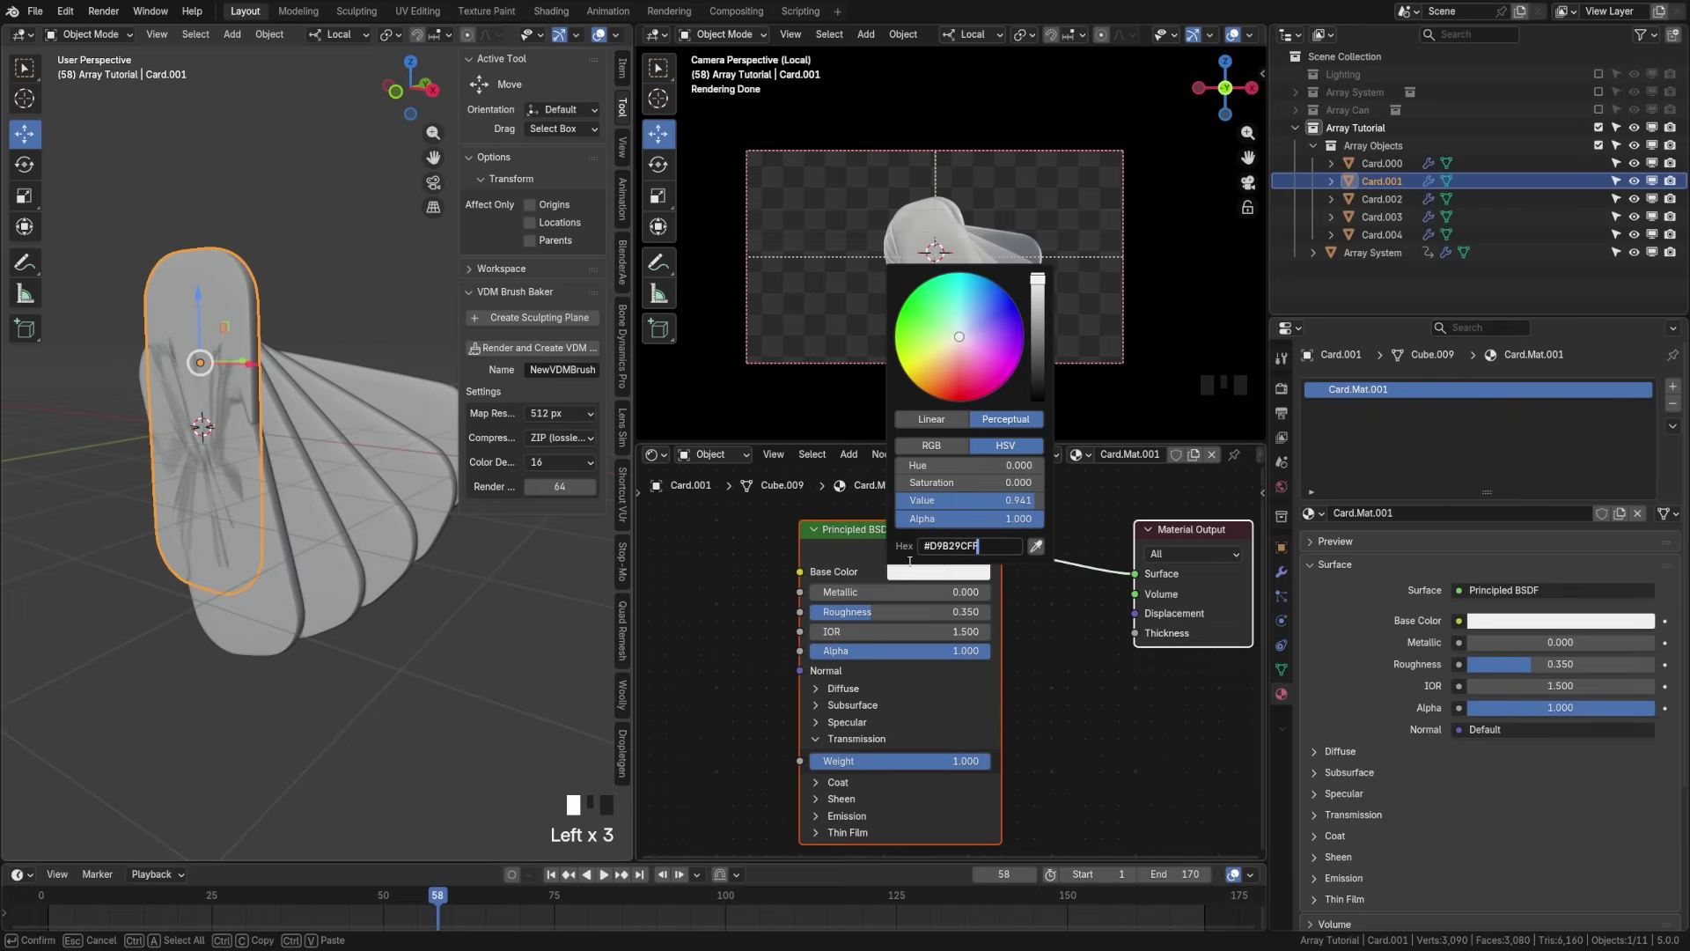
key(Return)
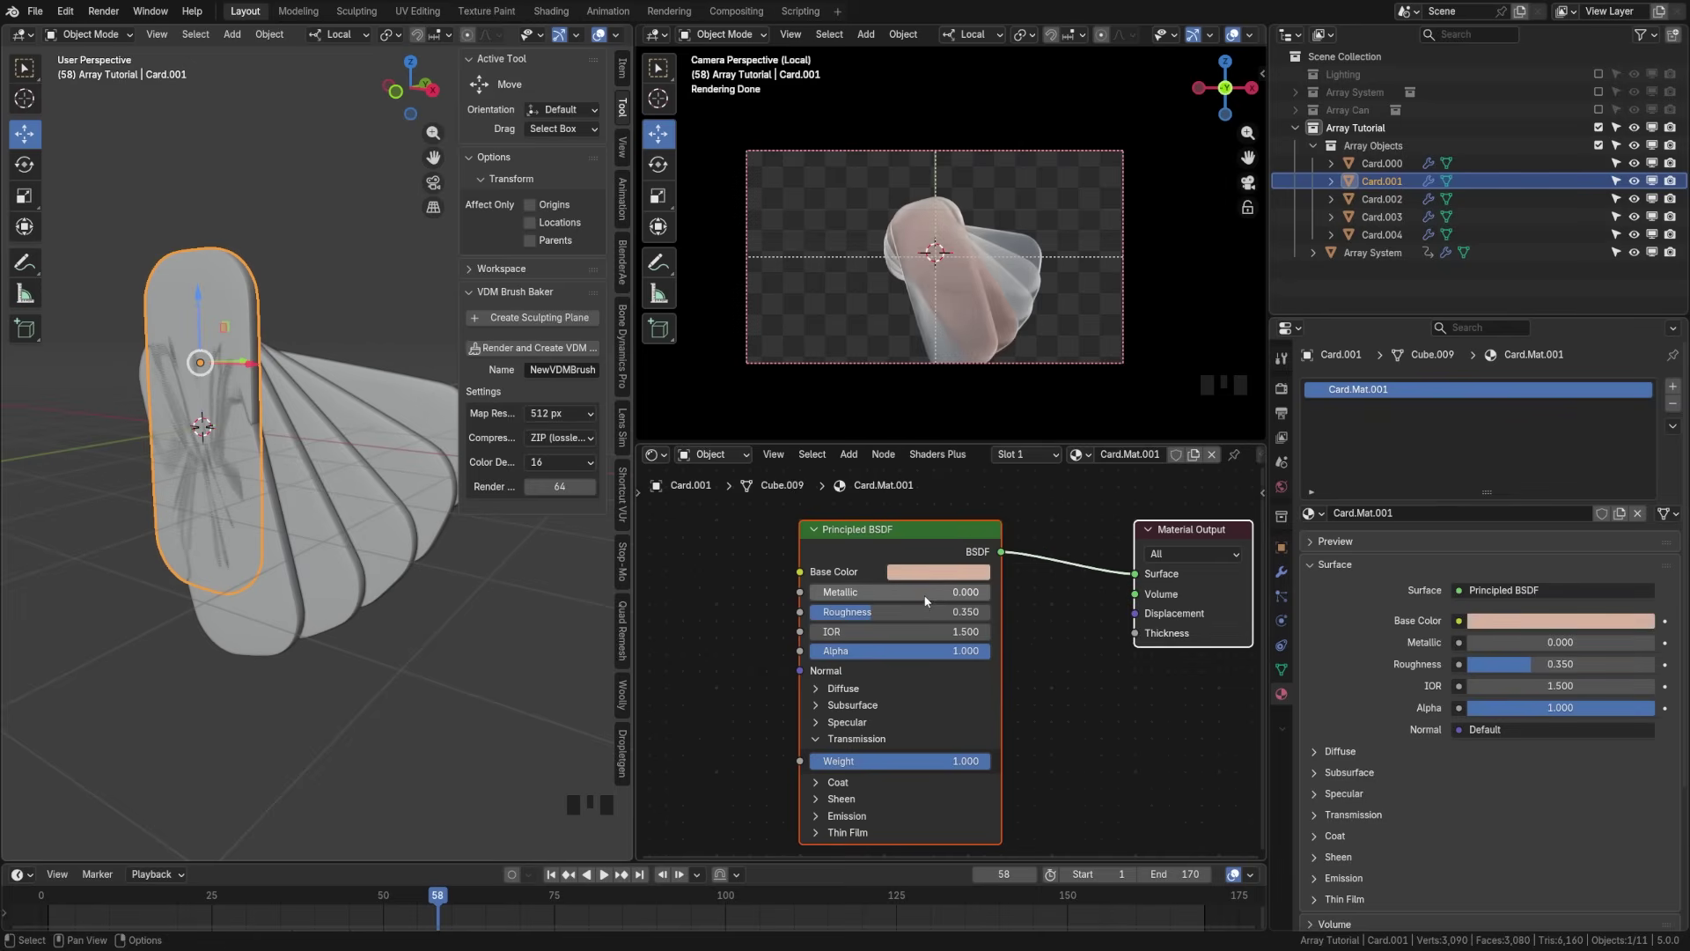
drag(877, 610, 994, 611)
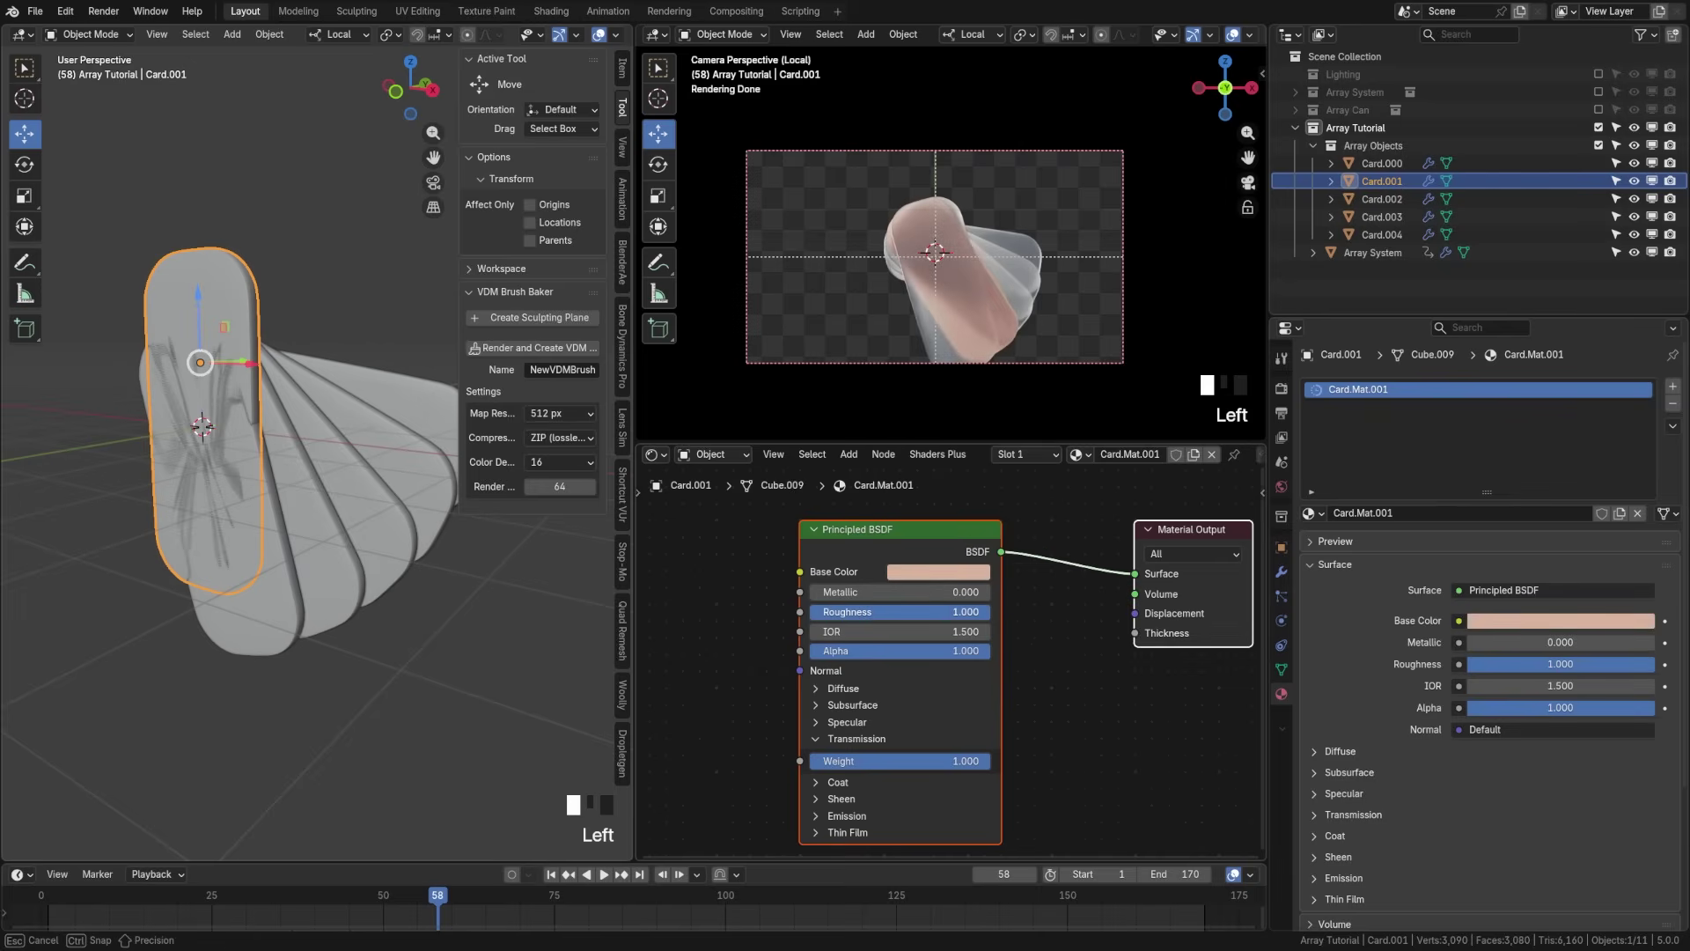
scroll(1000, 388, up, 2)
shift+middle_drag(1001, 383, 990, 335)
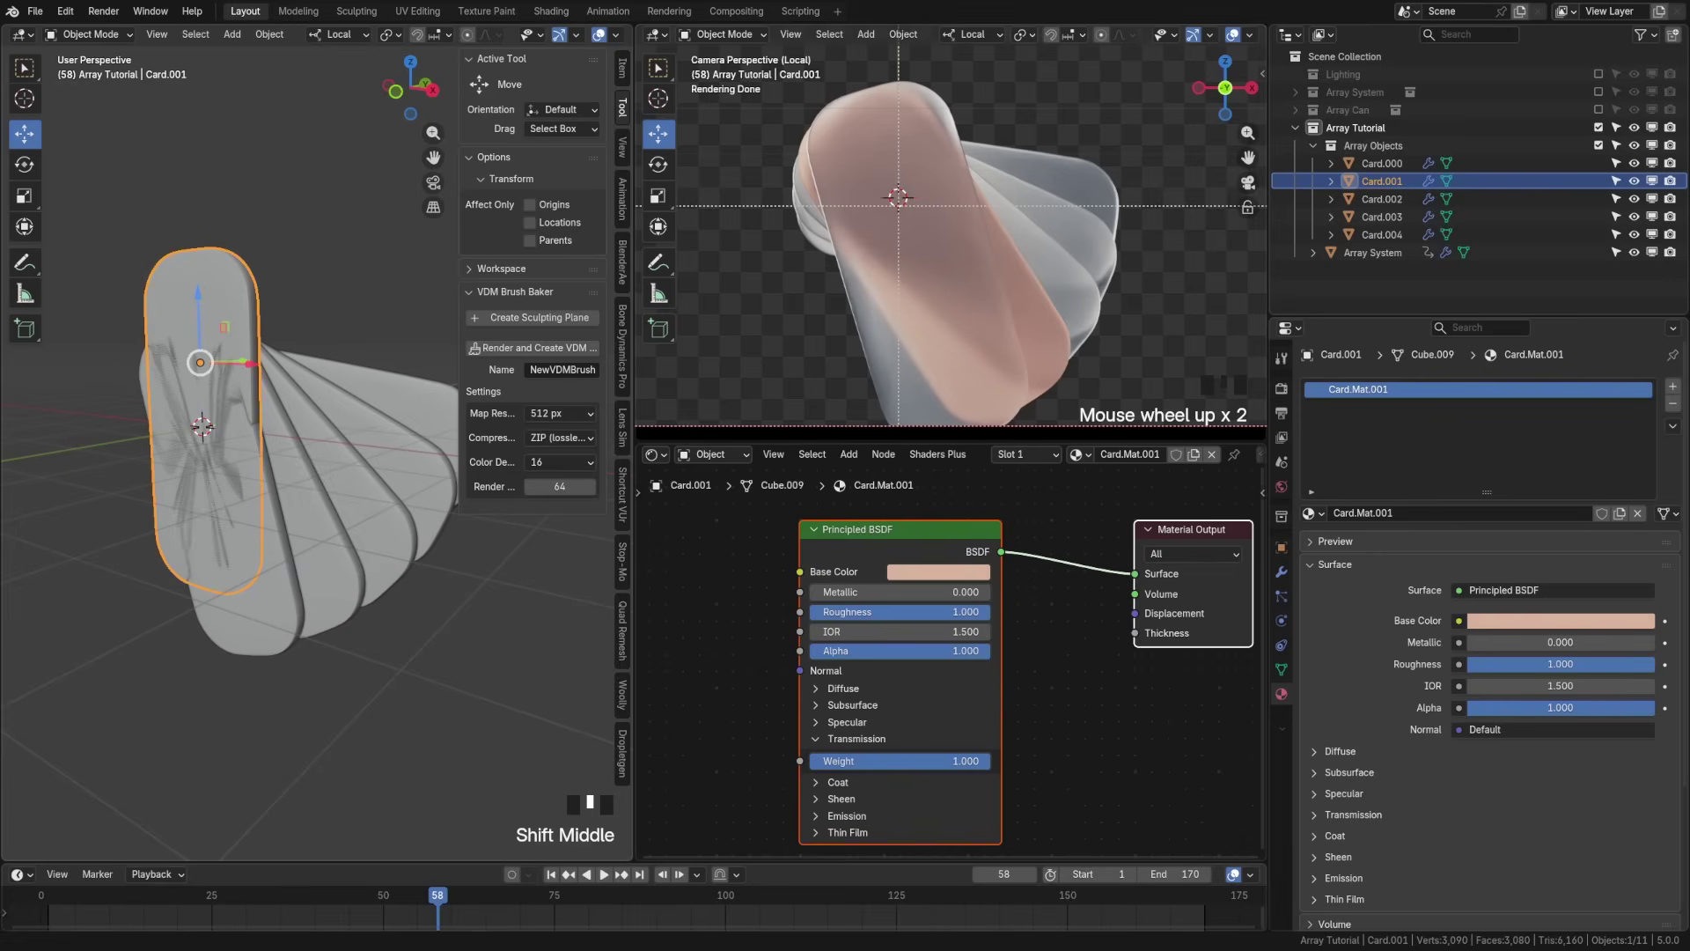
Step: Give Card.002 its own material with roughness 1.000 and a pasted pink base colour
click(1382, 199)
key(ctrl+s)
click(1622, 513)
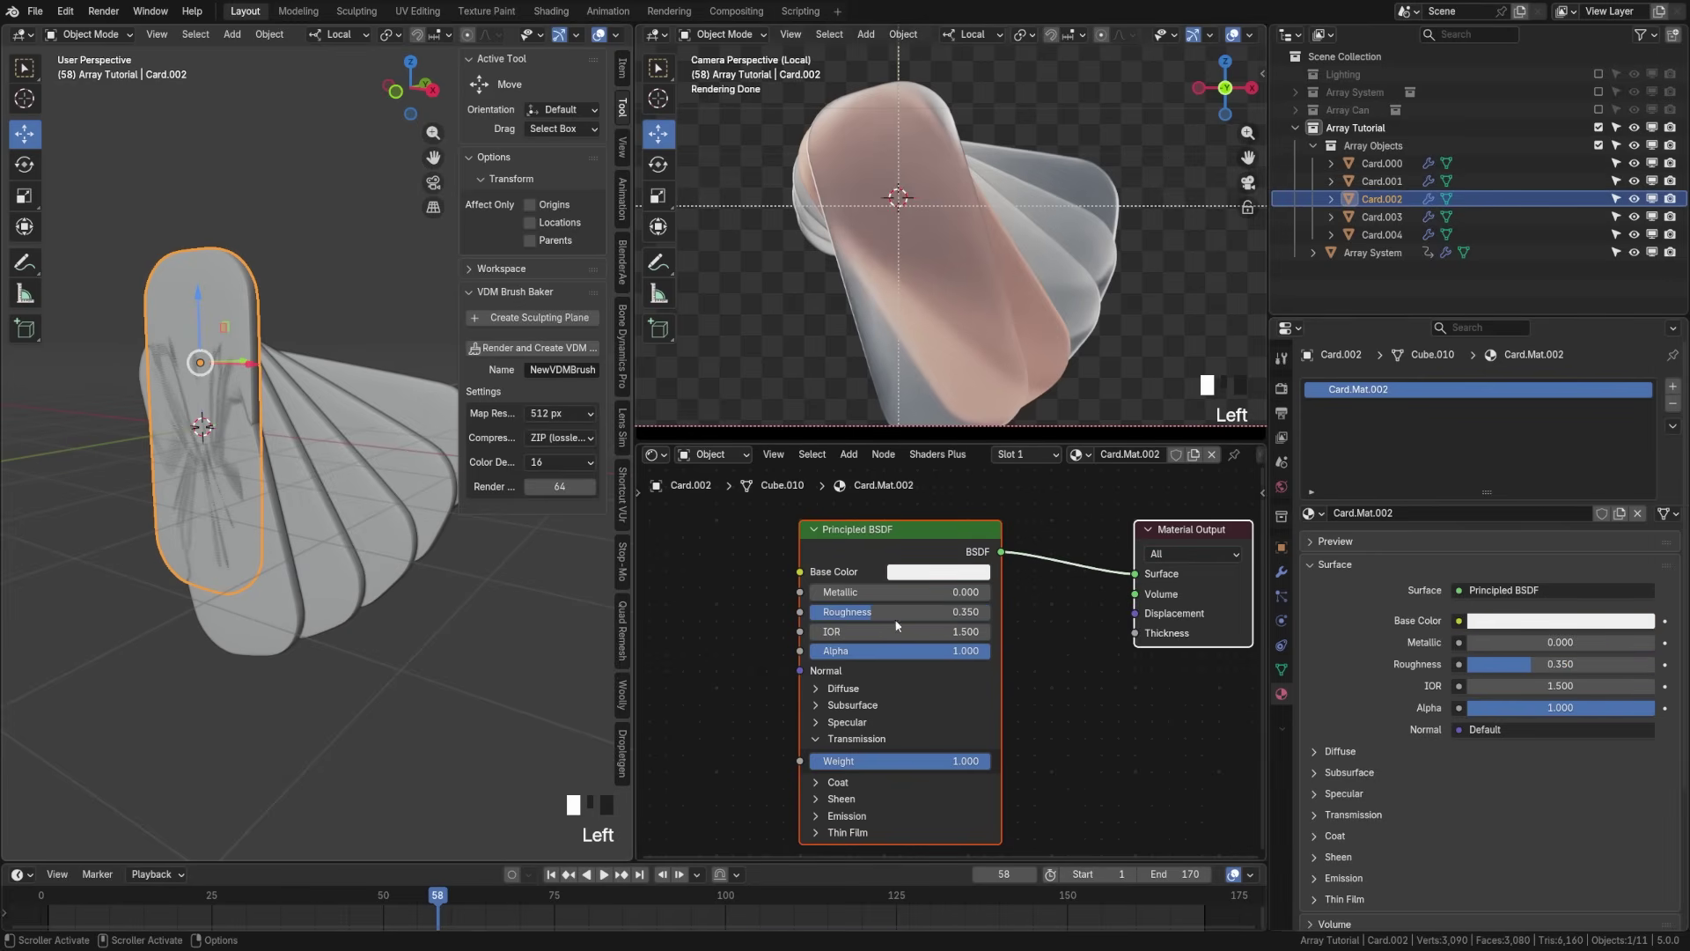
drag(886, 618, 990, 614)
click(938, 572)
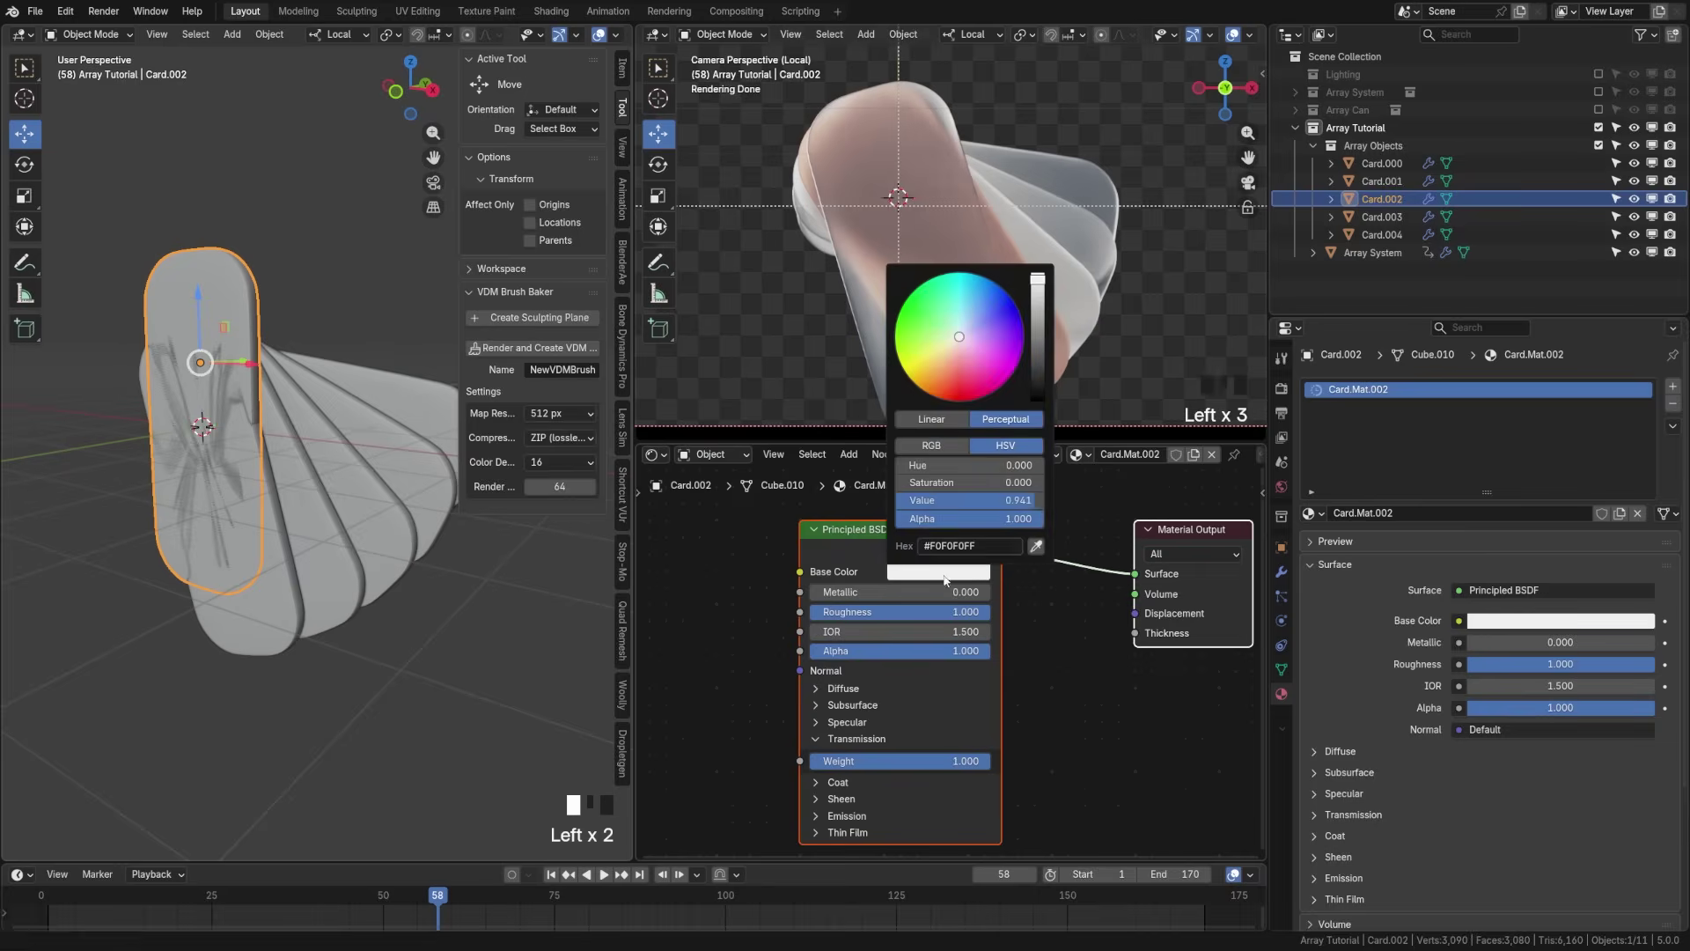
click(970, 547)
text(#A6746F)
key(Return)
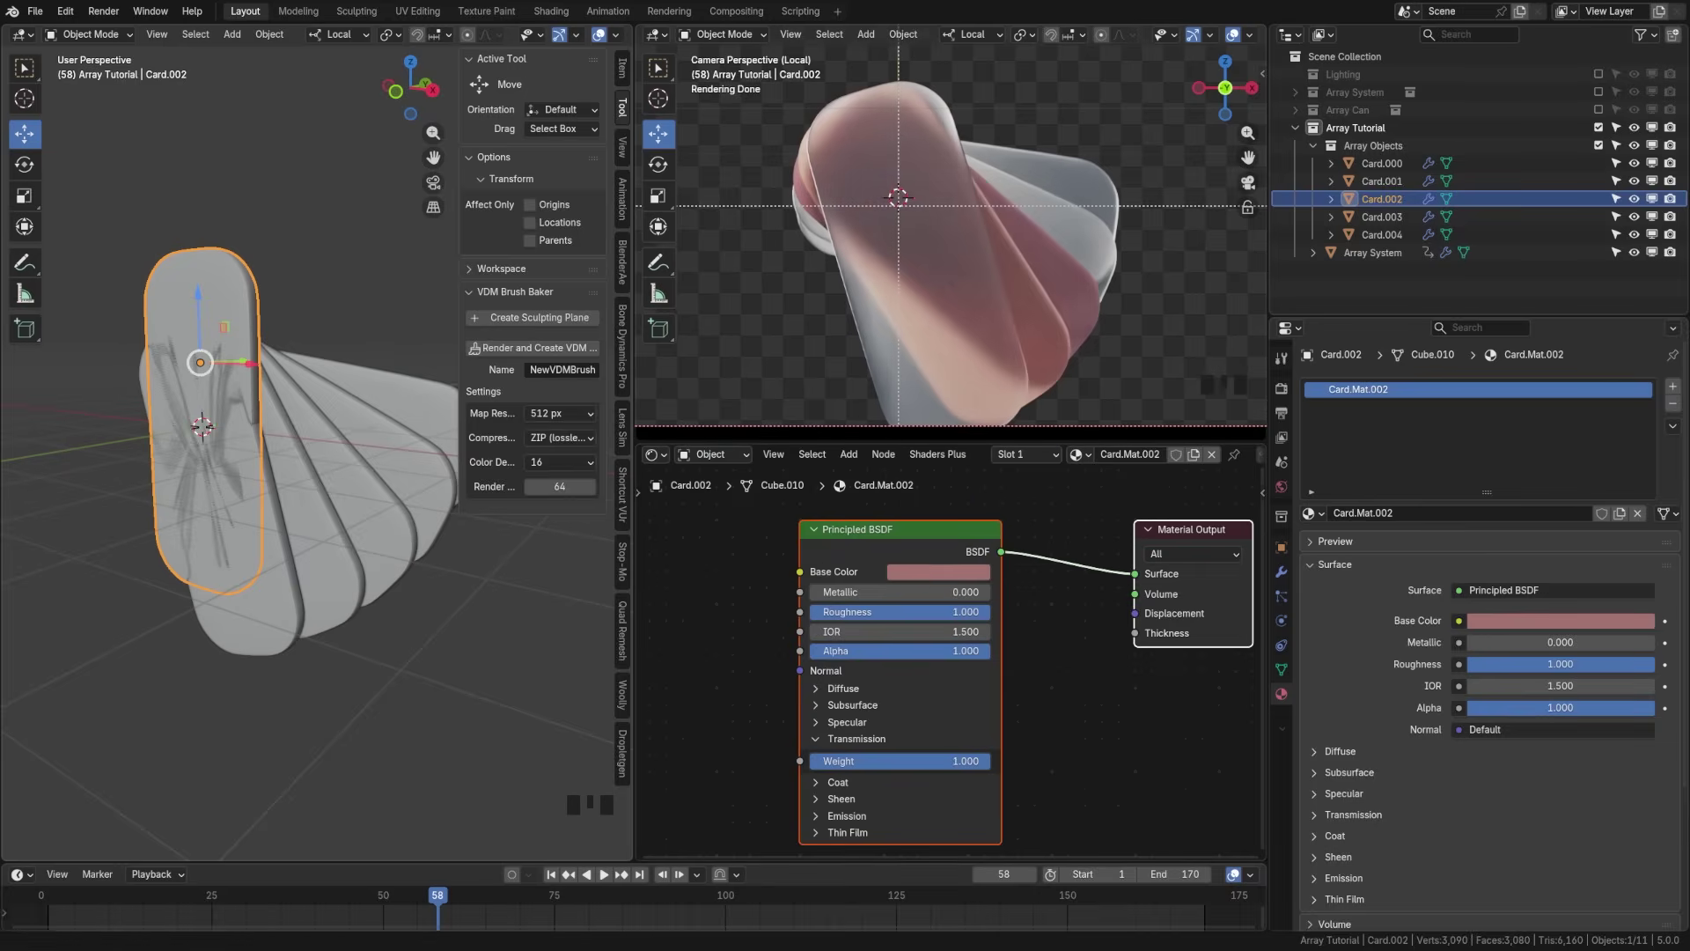
Step: Give Card.003 its own material with a dark red base colour and higher roughness
click(1381, 216)
click(1562, 512)
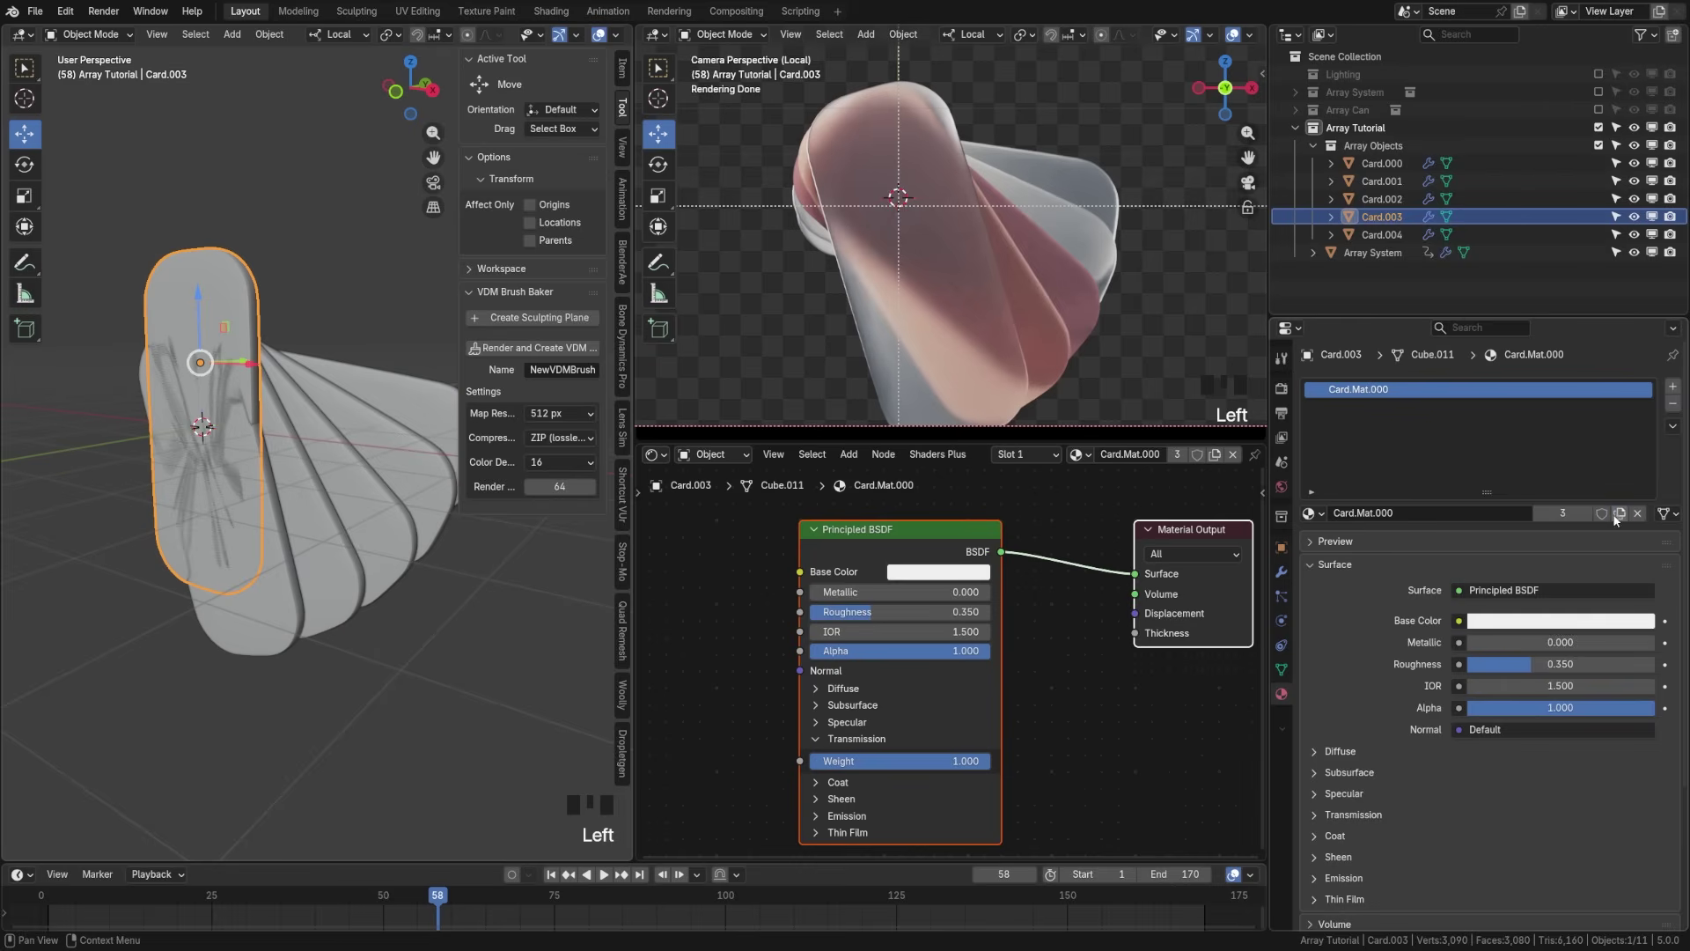
click(964, 571)
key(ctrl+v)
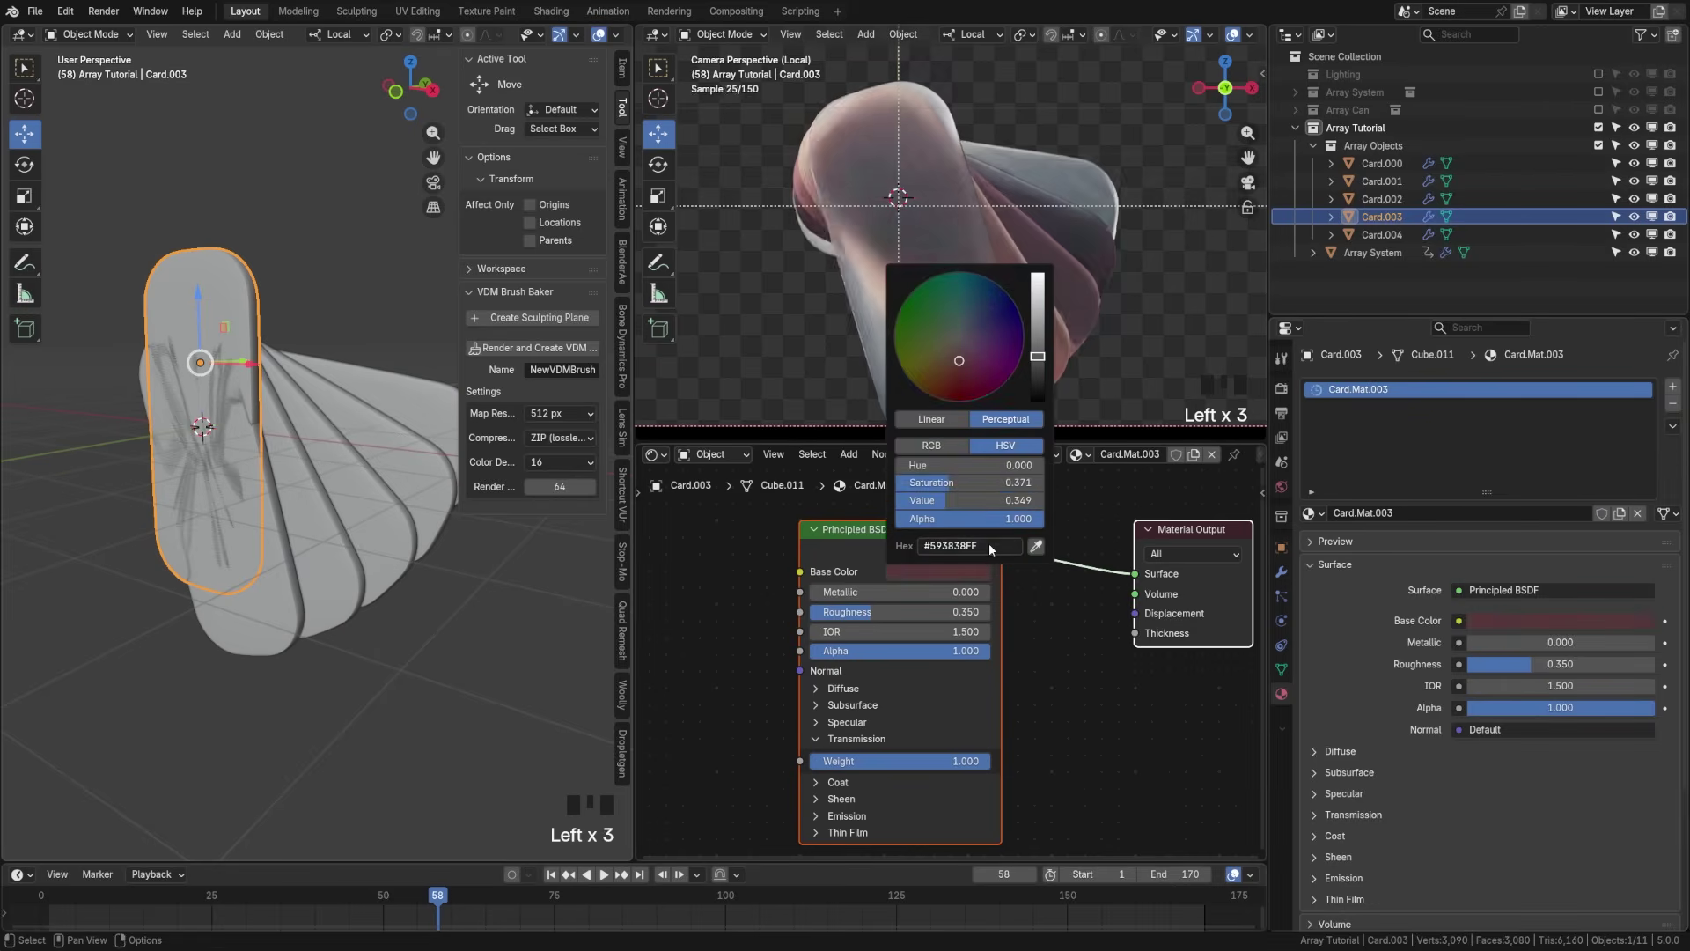
drag(880, 612, 950, 612)
Step: Set Card.004's base colour to crimson #A6374BFF and roughness to 1.000
click(1381, 234)
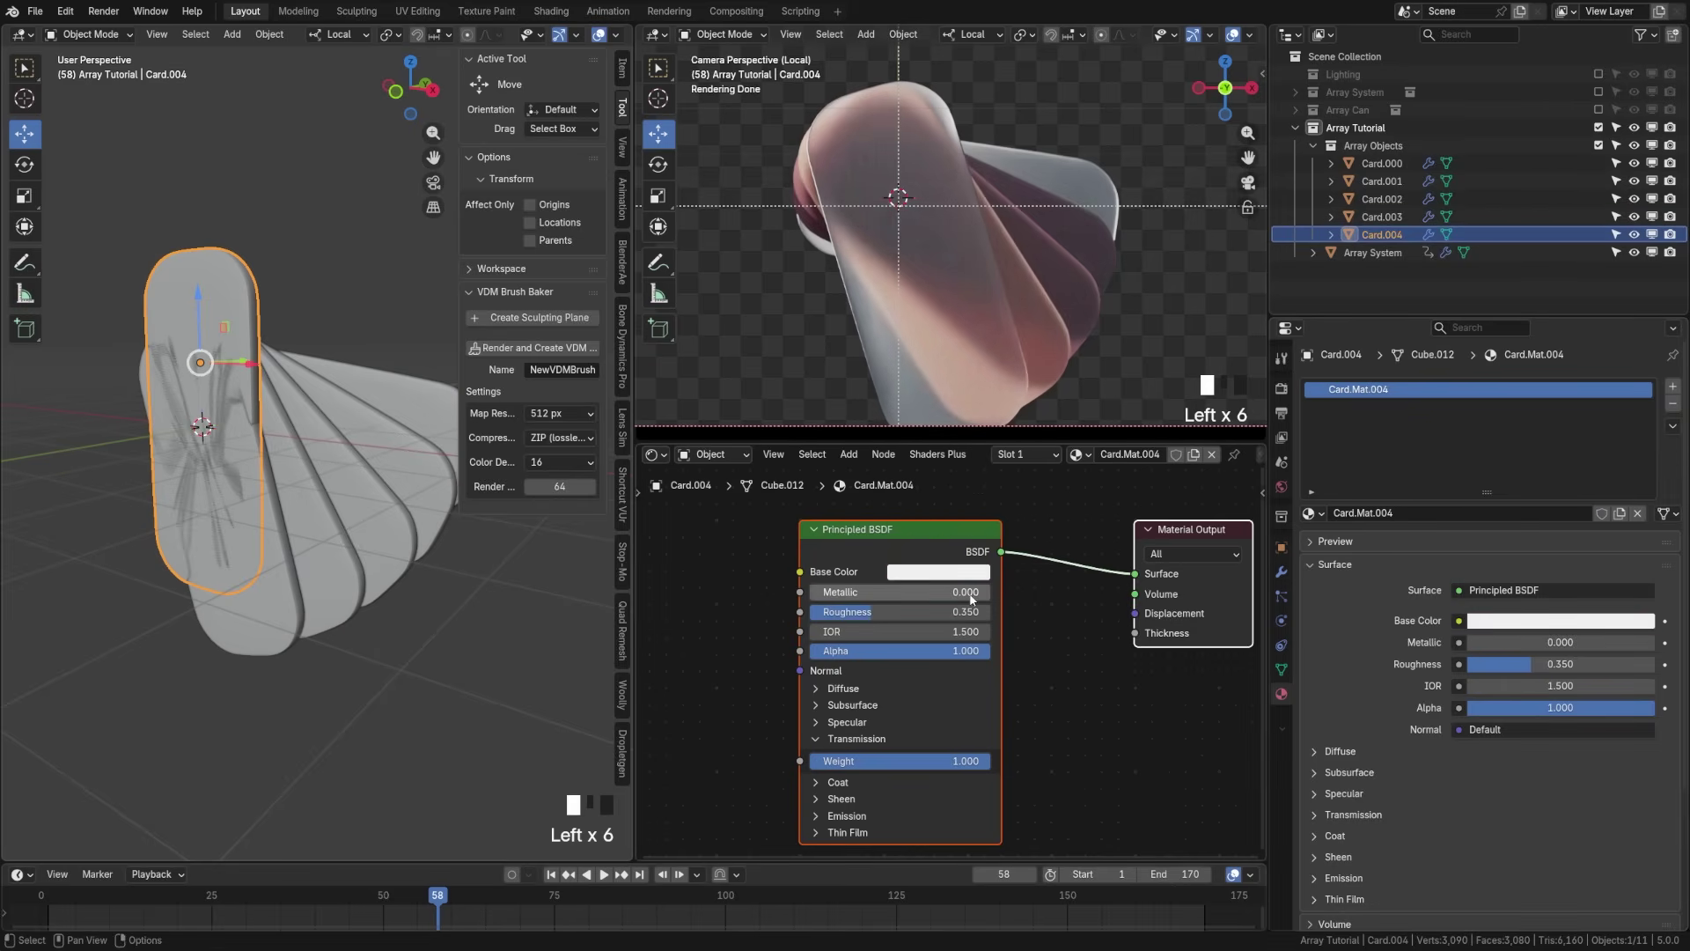
click(938, 572)
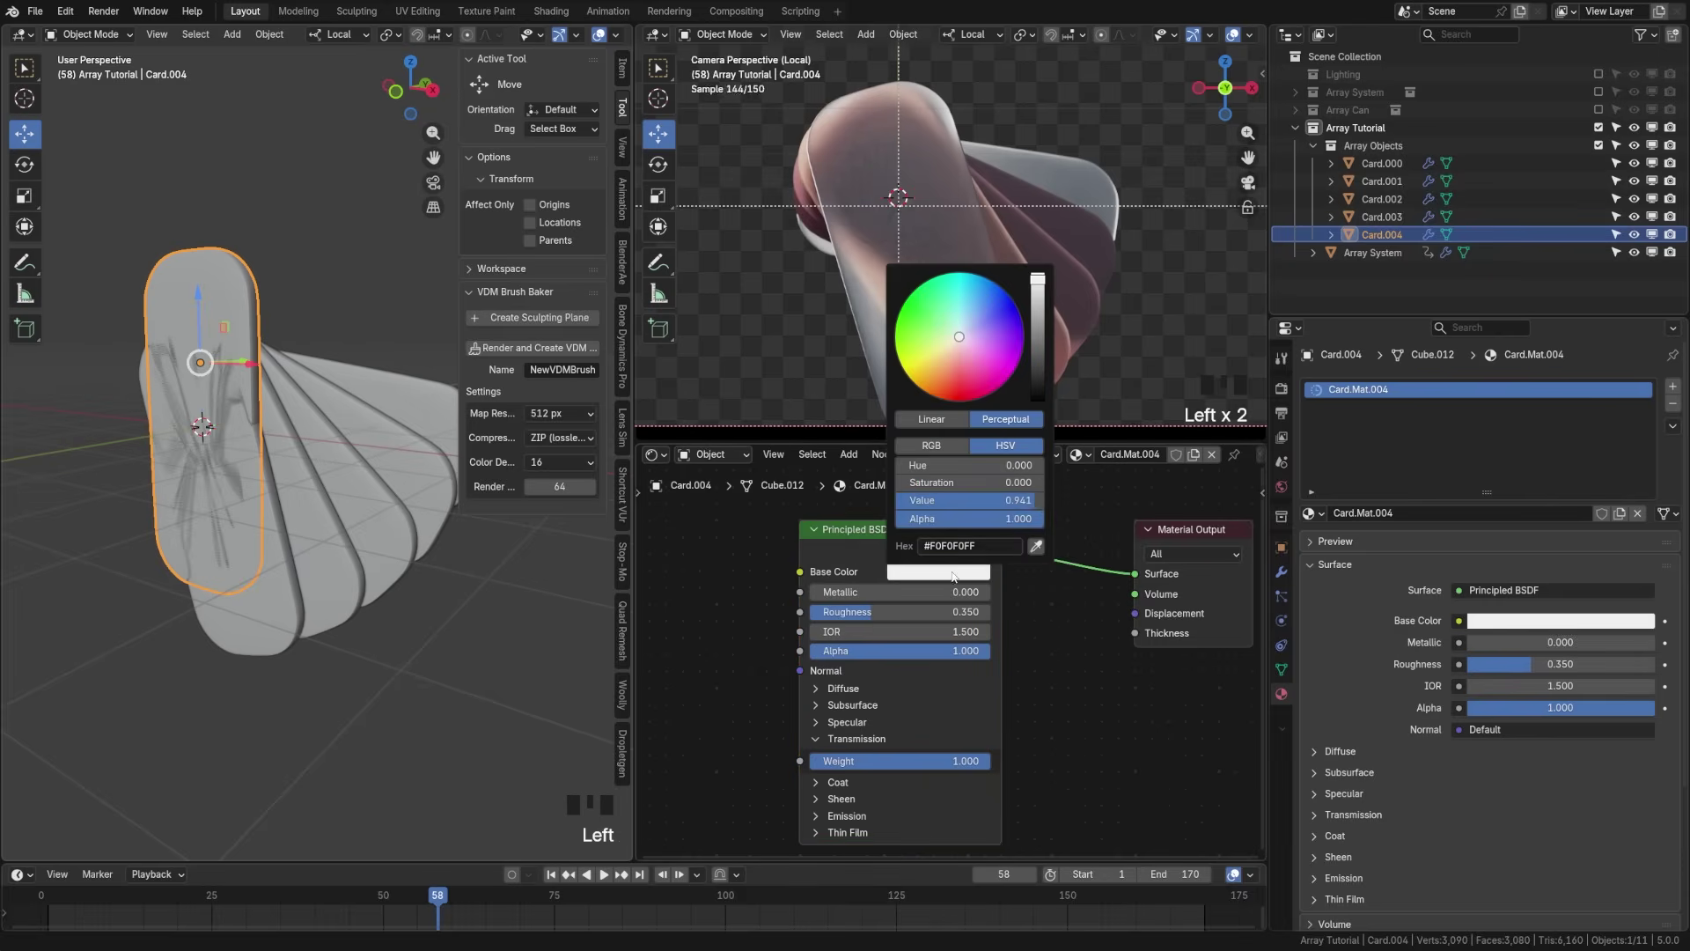
click(1007, 547)
key(Return)
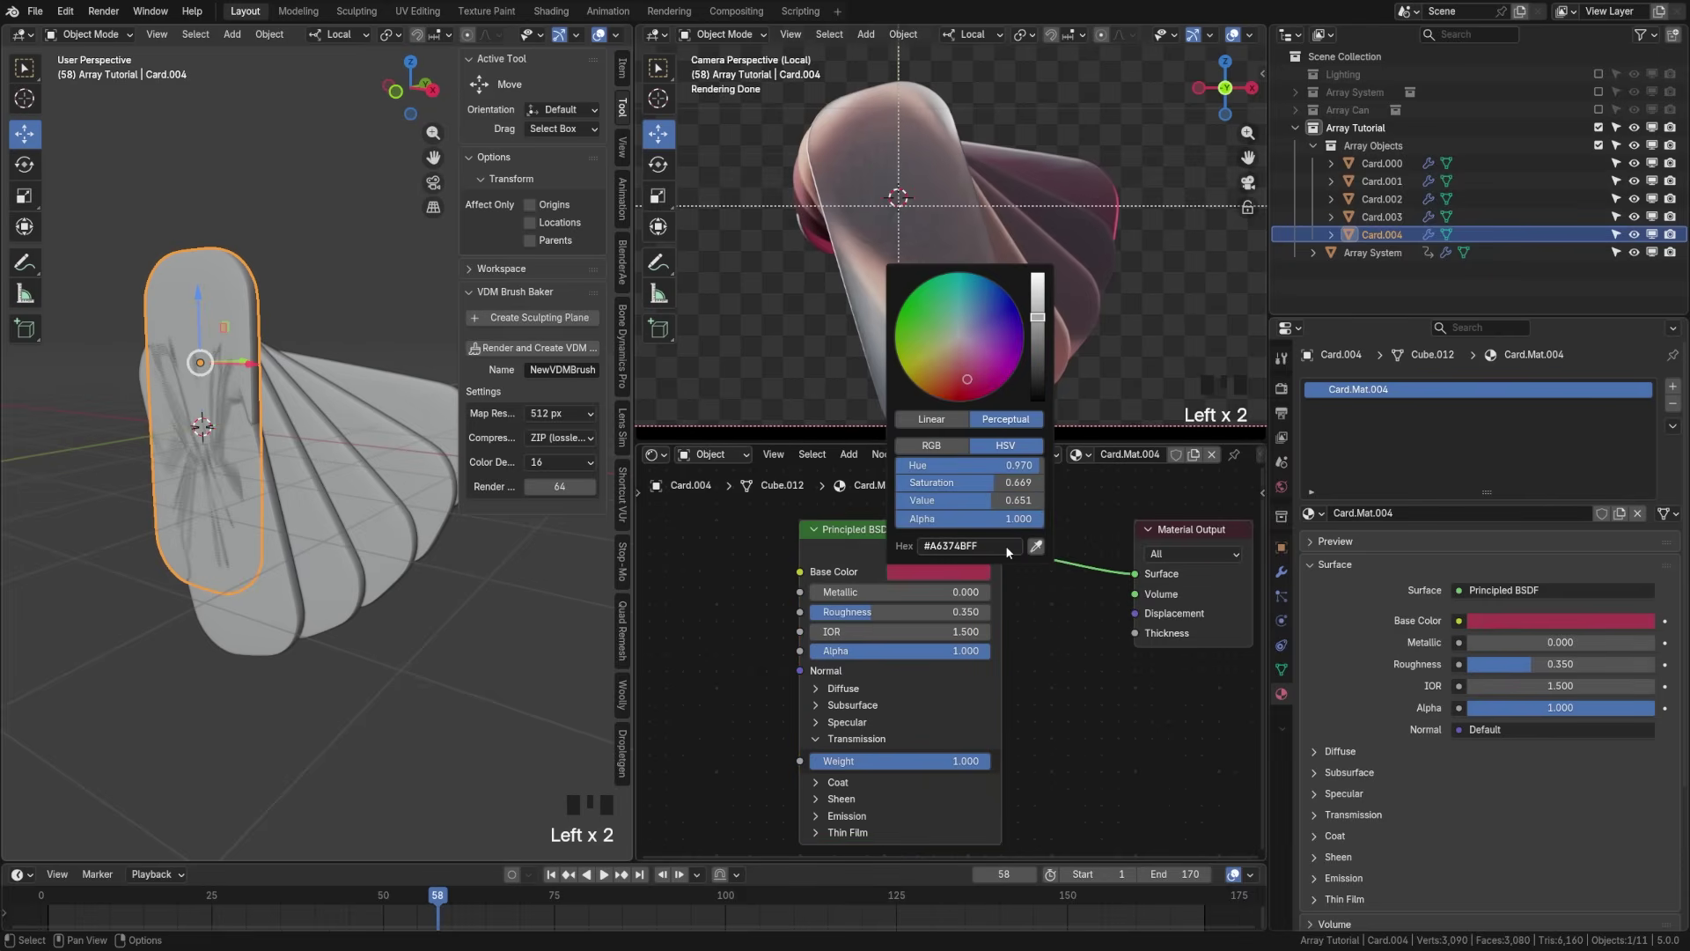
drag(880, 612, 995, 614)
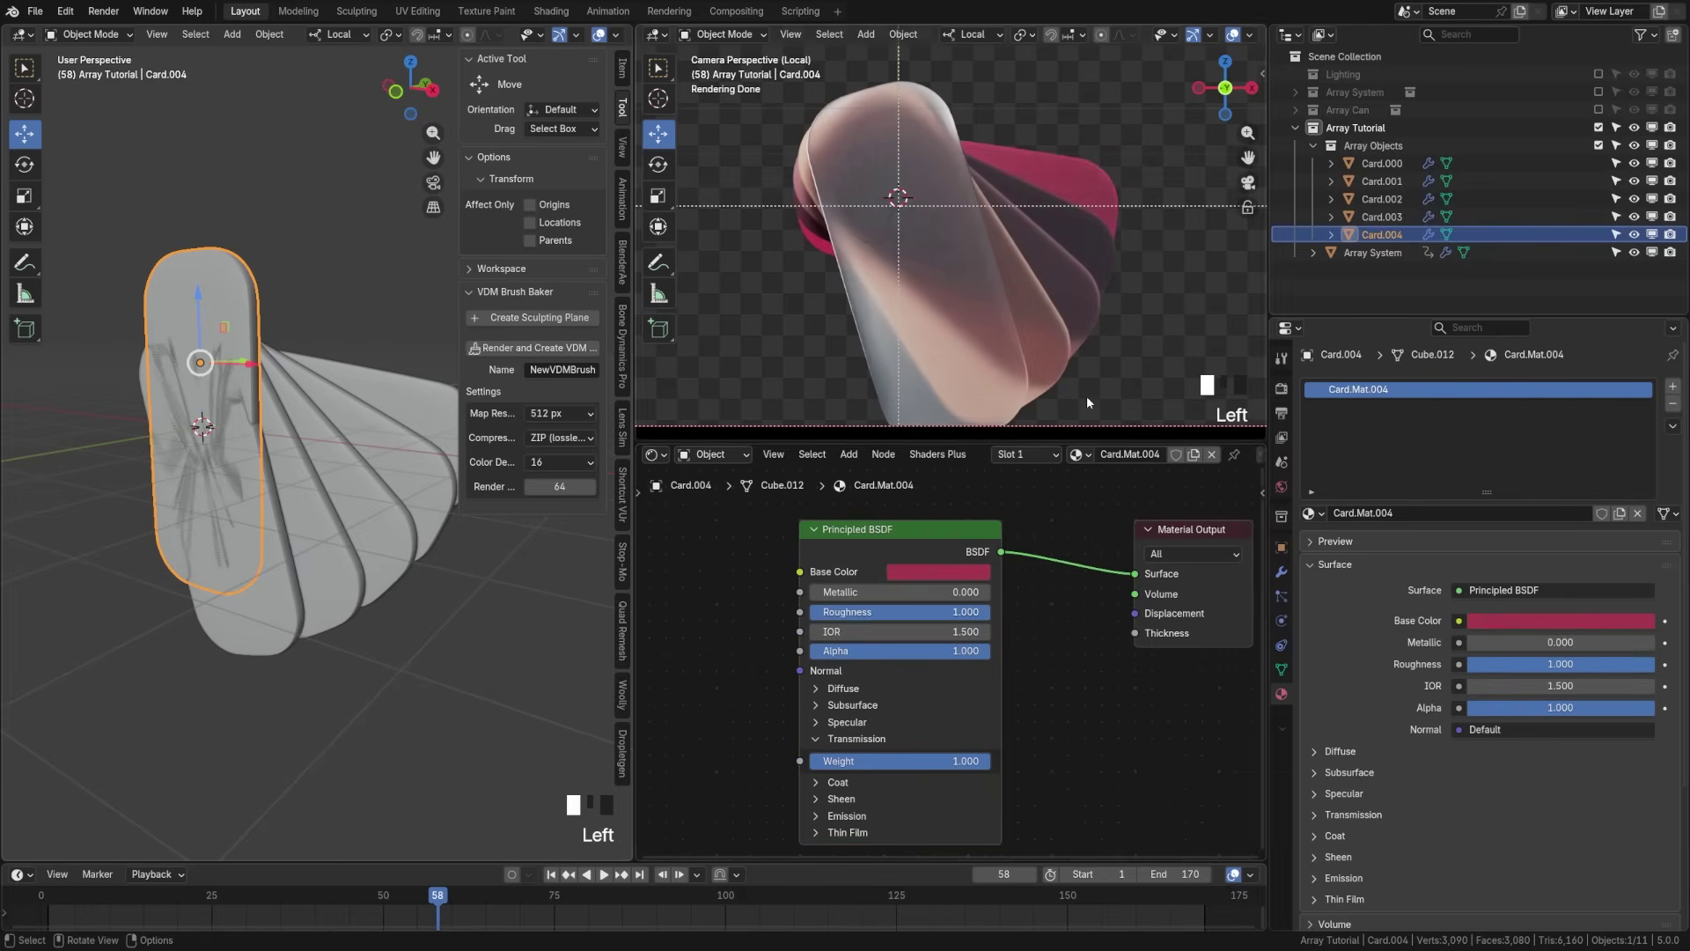
Step: Select Array System and exclude the Array Objects collection to hide the source cards
click(1373, 253)
click(1282, 571)
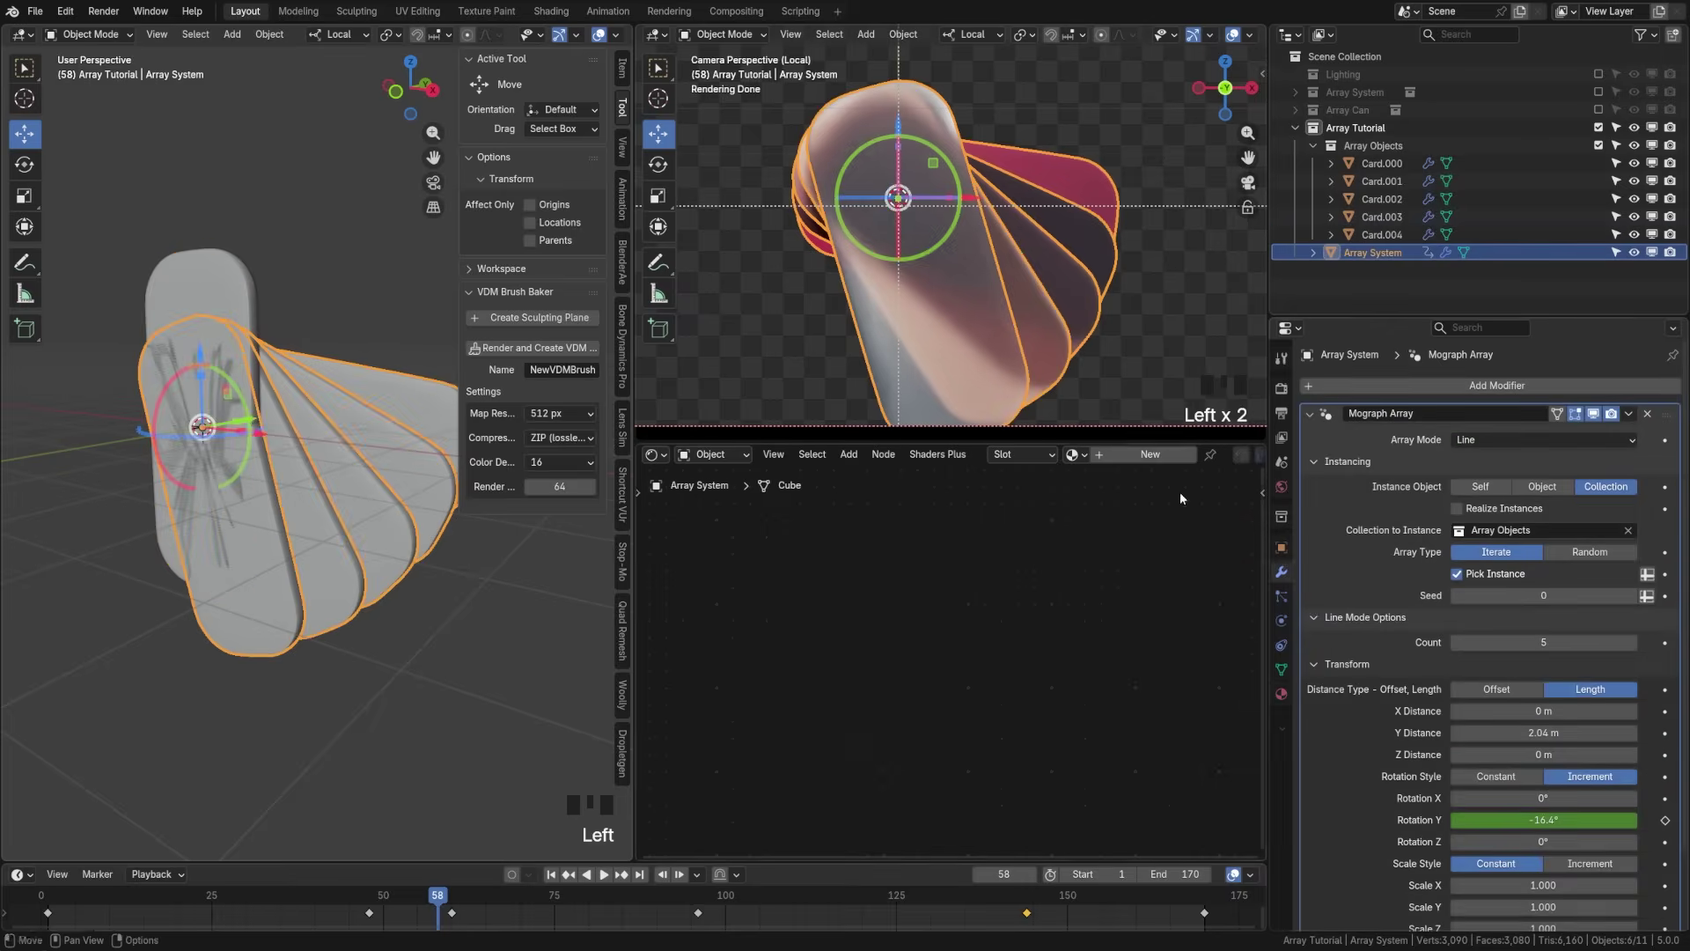
scroll(1012, 366, down, 3)
key(a)
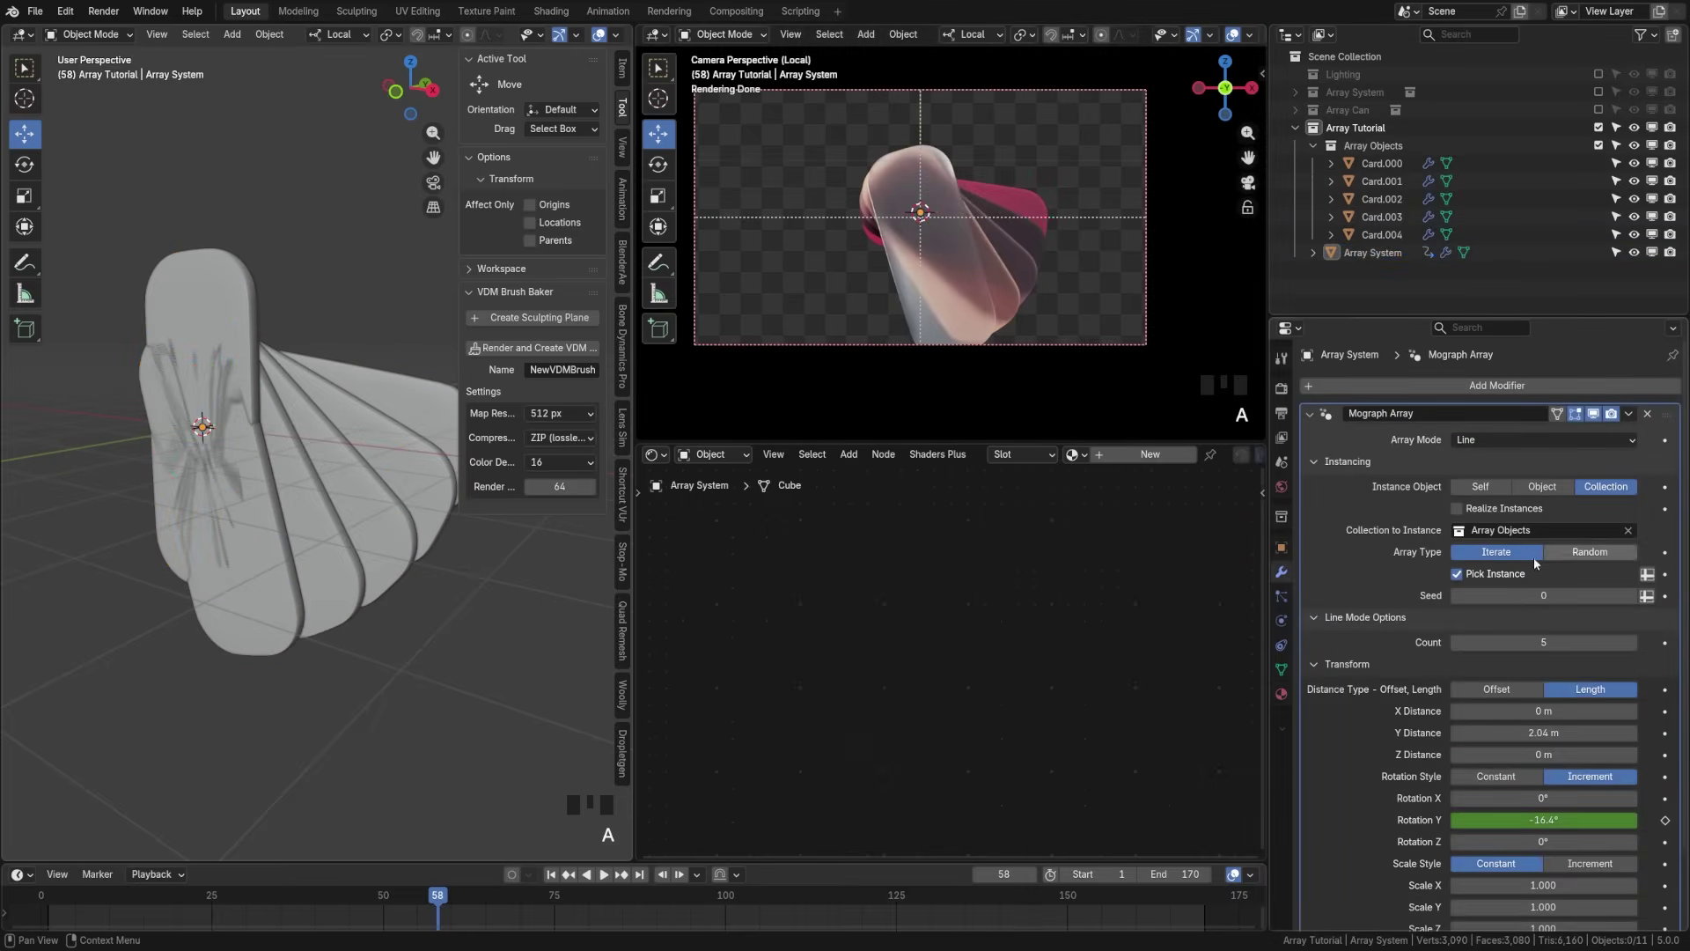
scroll(423, 482, down, 2)
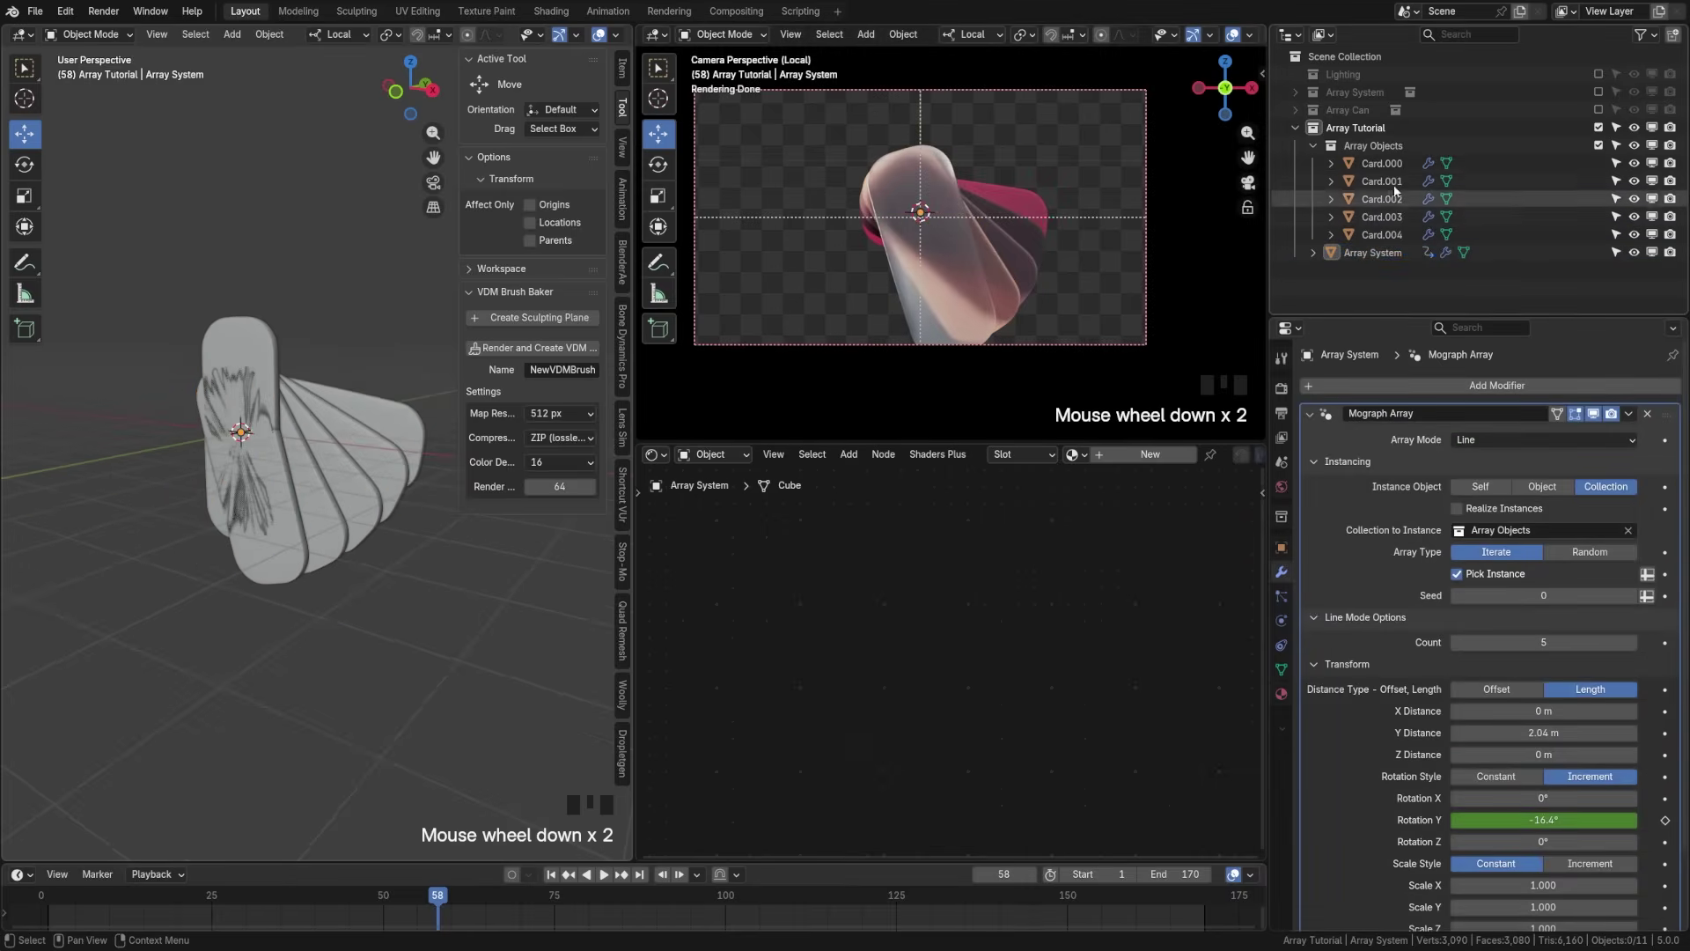
click(1599, 145)
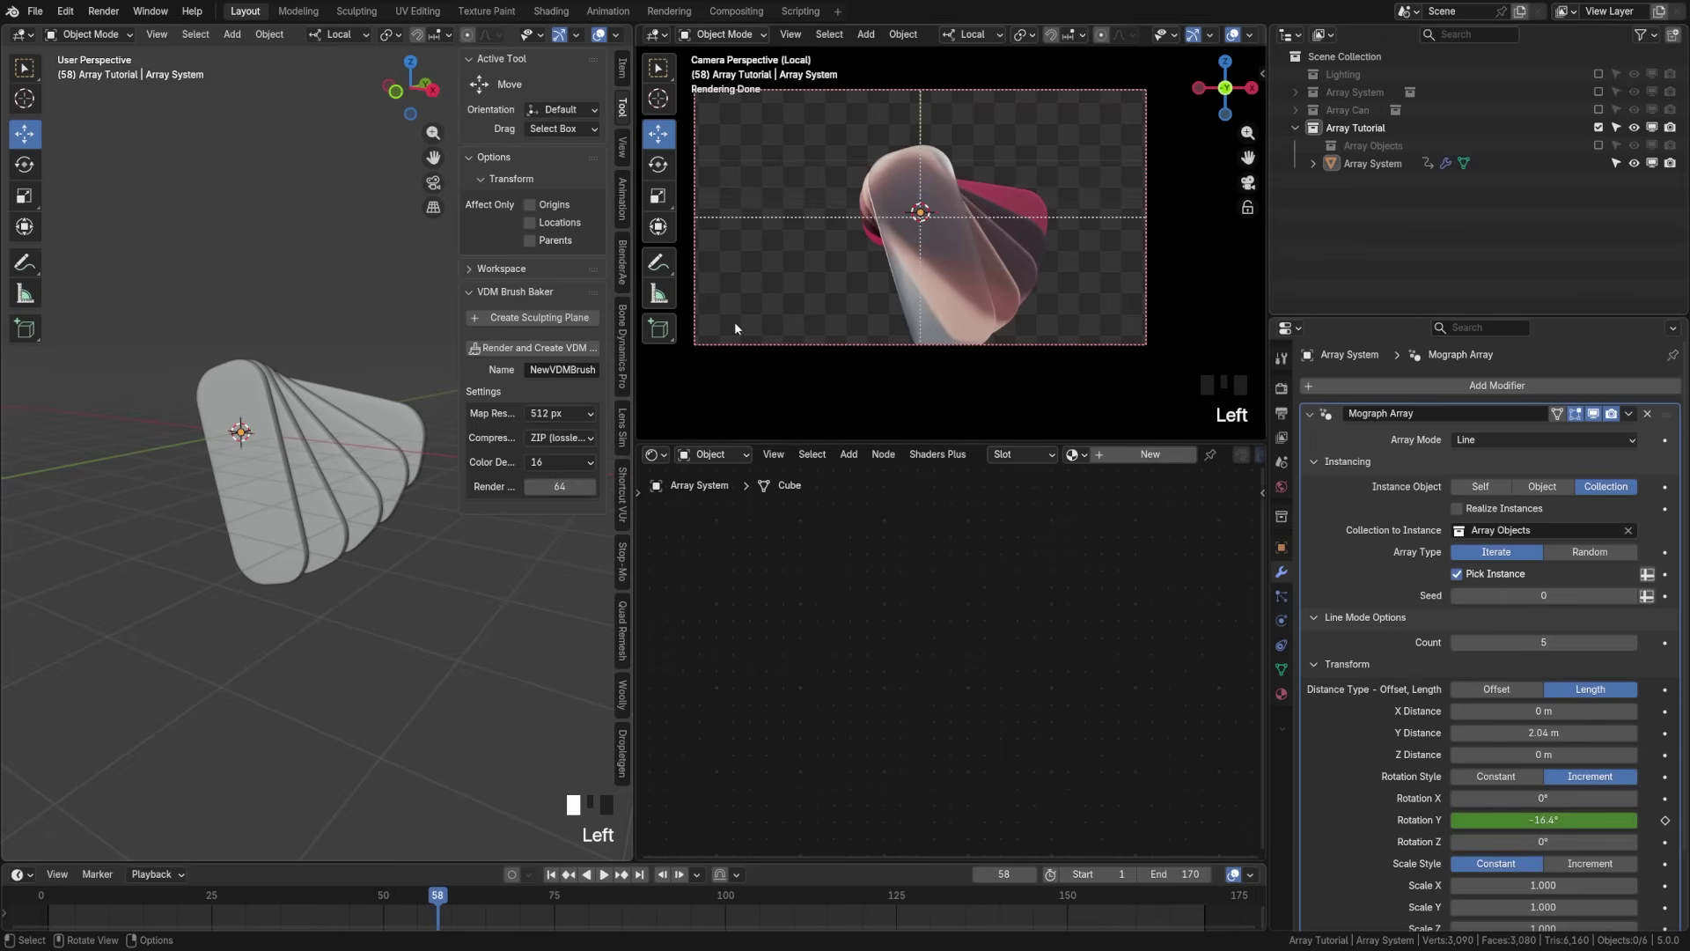
scroll(318, 489, up, 4)
mouse_move(319, 489)
middle_down()
mouse_move(325, 526)
mouse_move(319, 506)
middle_up()
Step: Preview in Rendered shading, try Random picks up to Seed 6, then return to Iterate
key(z)
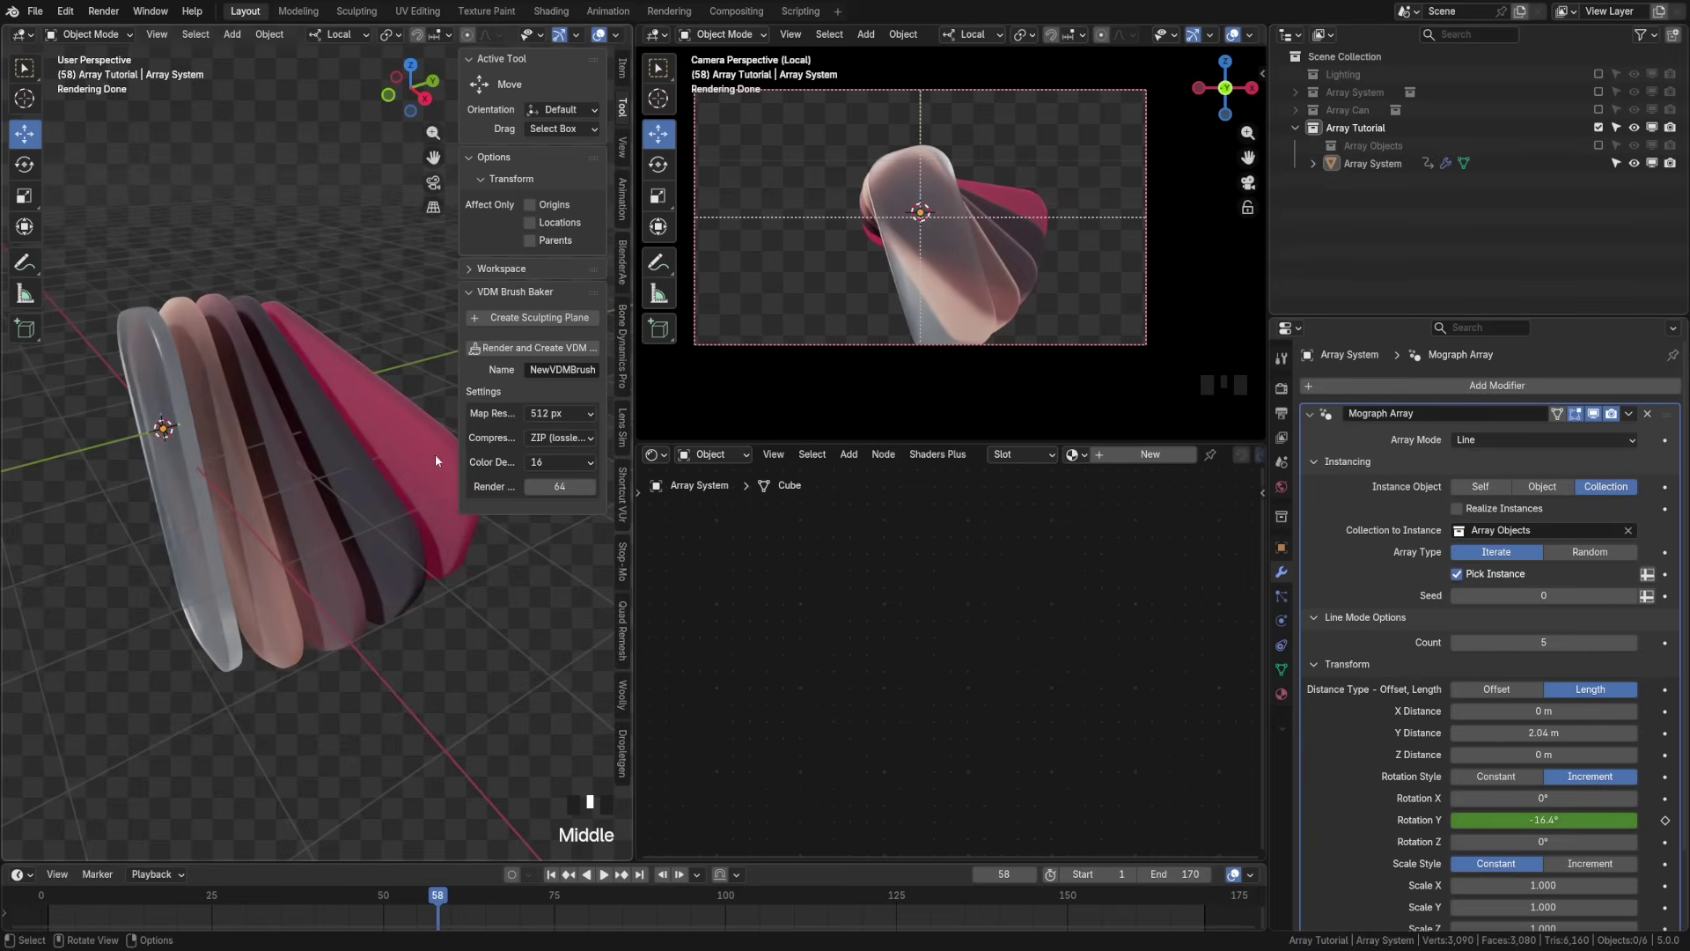
click(1572, 560)
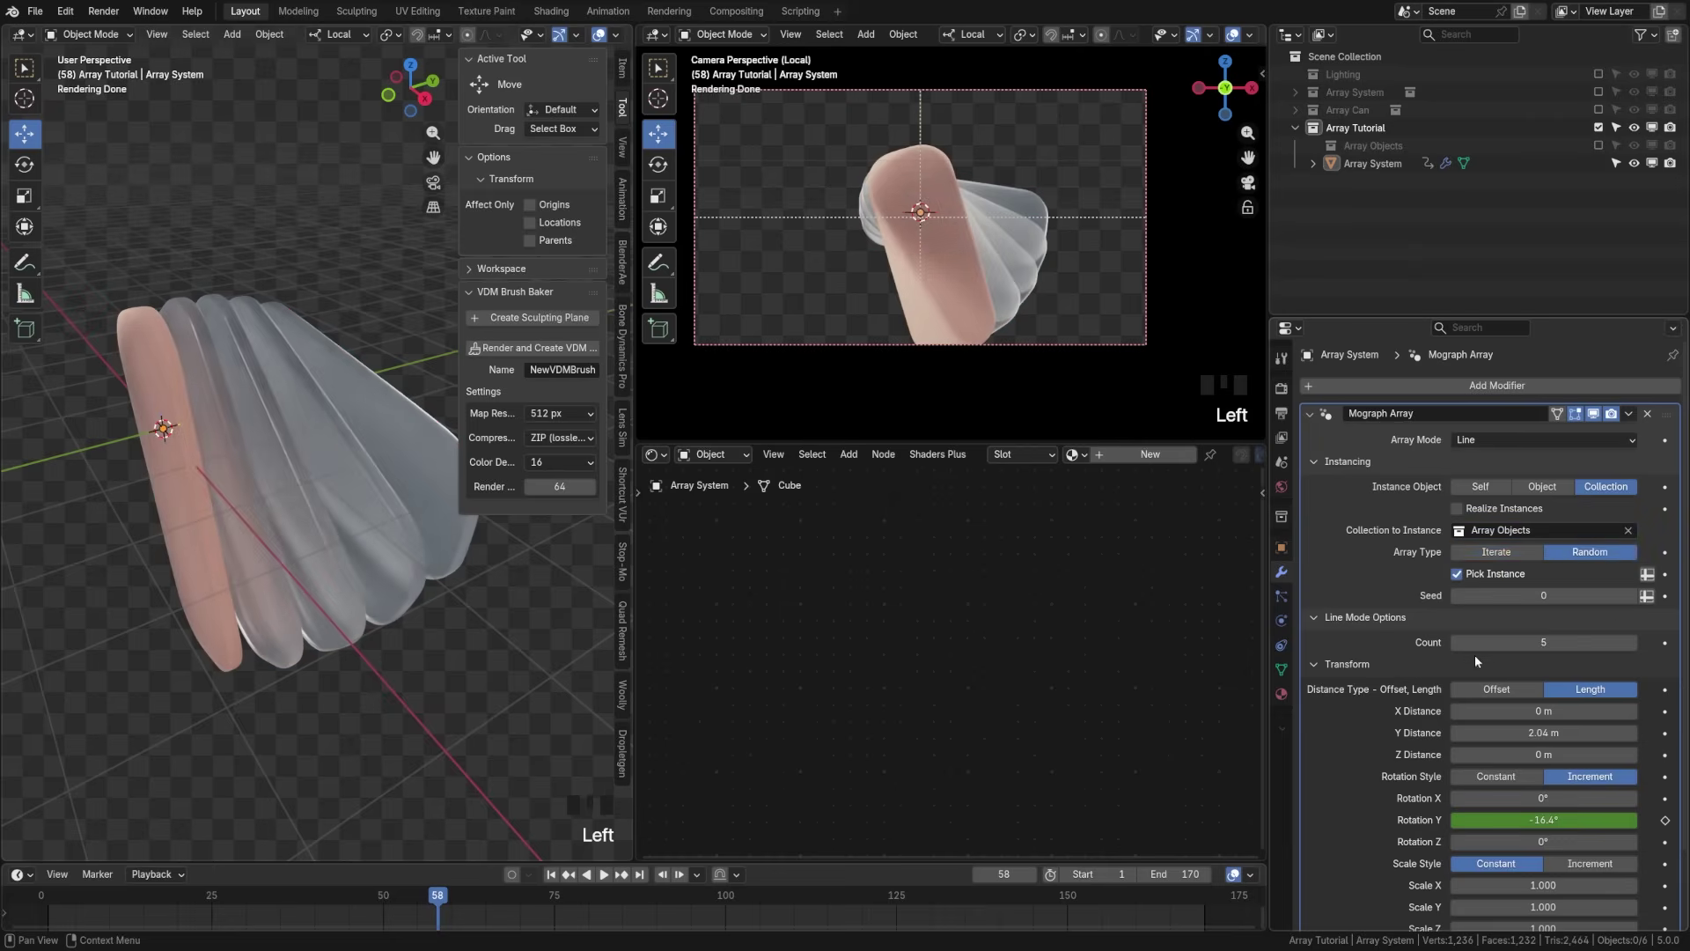
click(1631, 596)
click(1631, 596)
click(1631, 596)
click(1631, 596)
click(1631, 596)
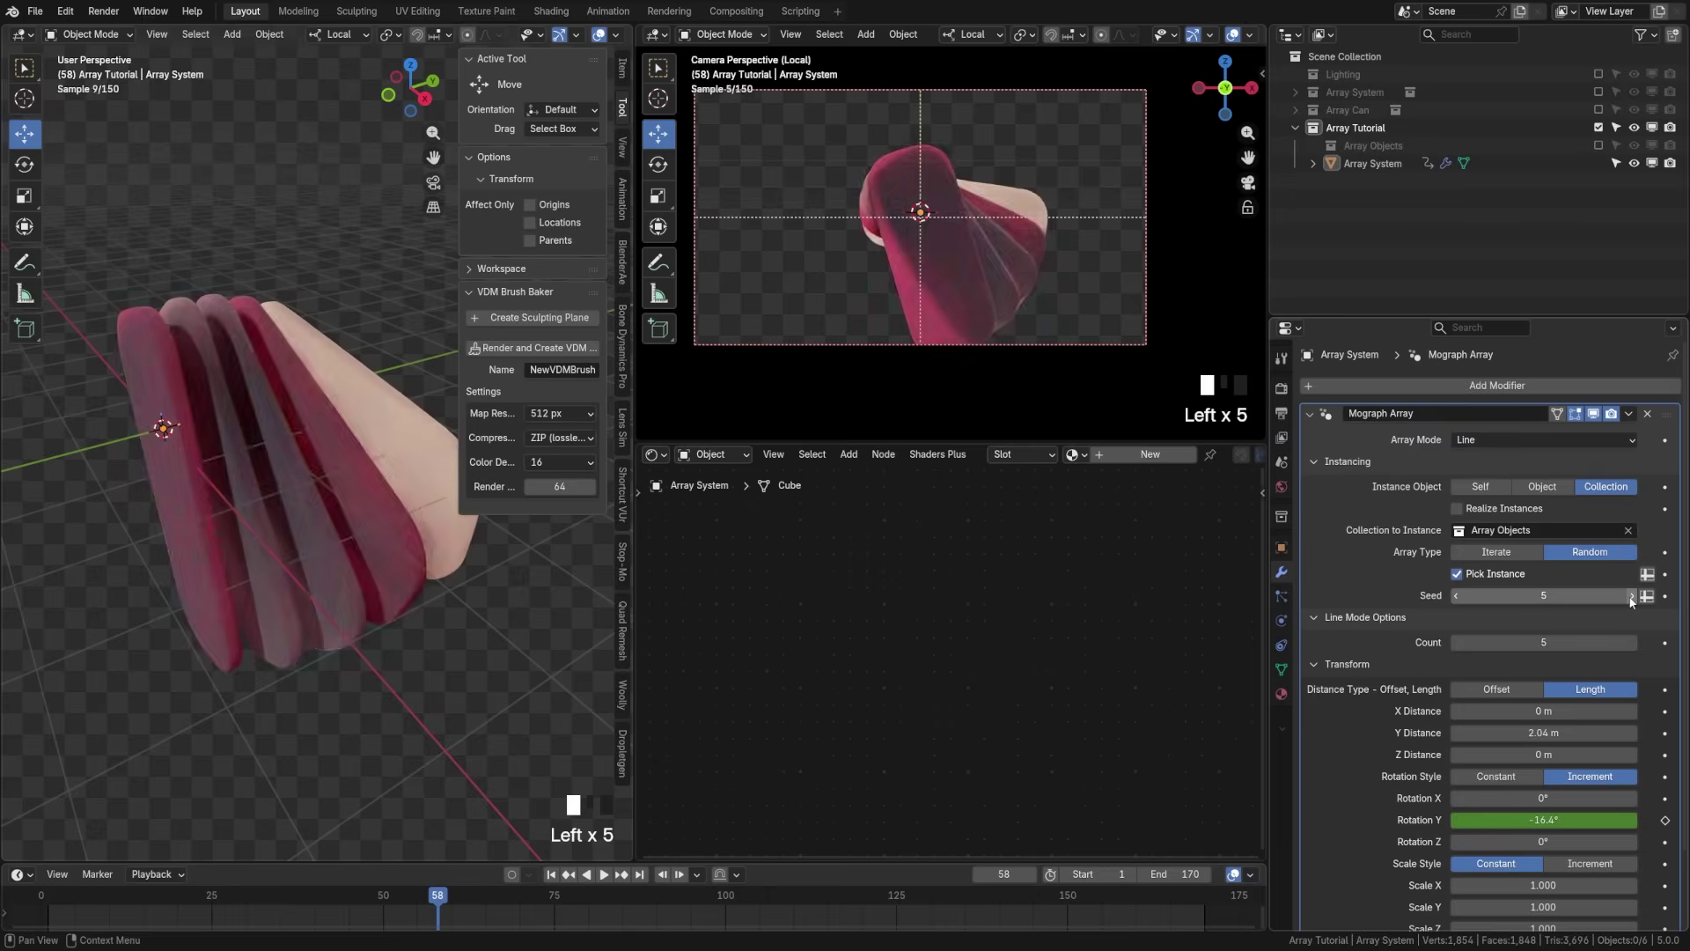
click(1631, 596)
click(1497, 552)
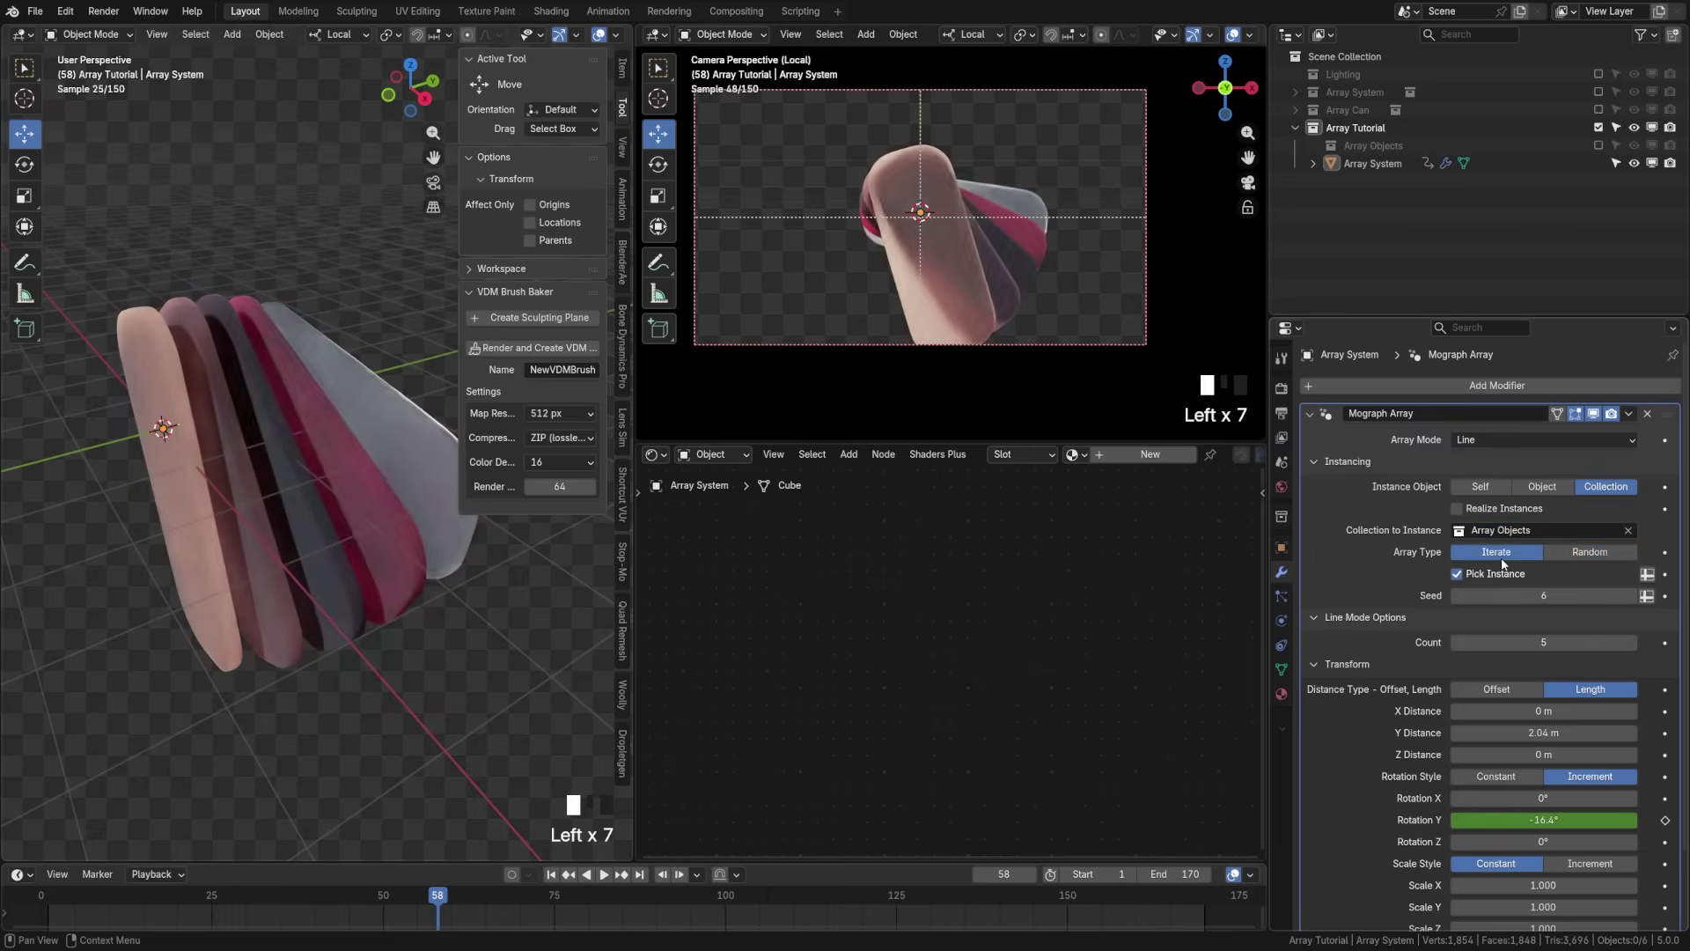
click(976, 299)
Step: Raise the card array slightly along its Z axis and save the file
key(g)
key(z)
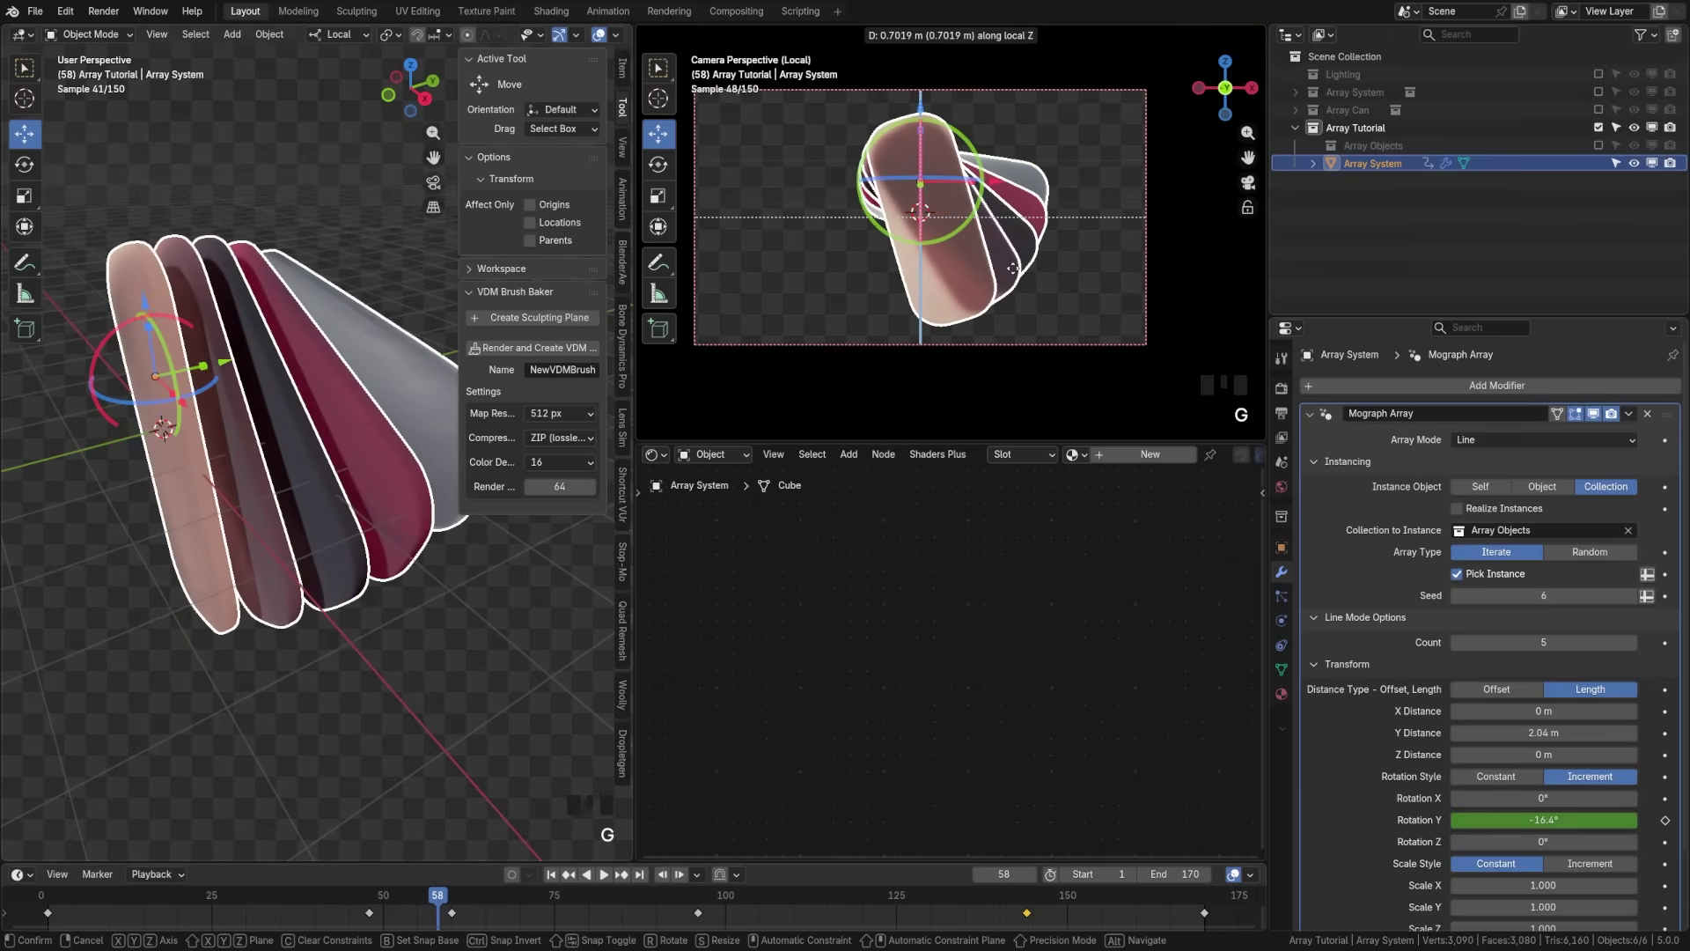
click(1012, 269)
key(ctrl+s)
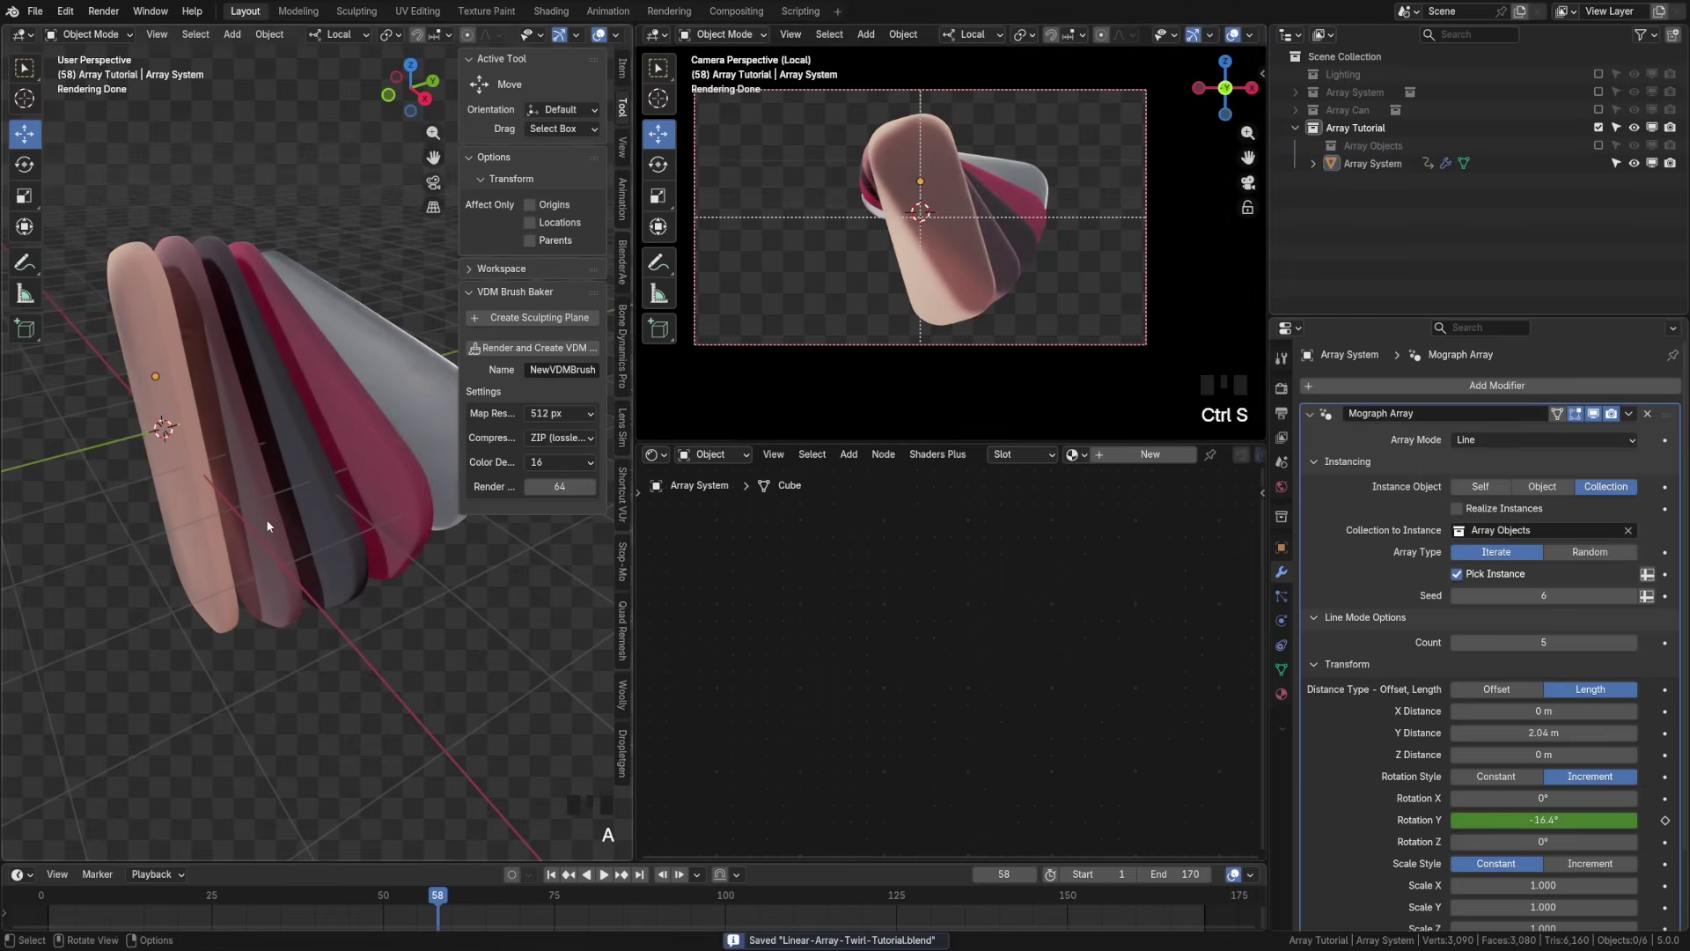
scroll(360, 490, down, 2)
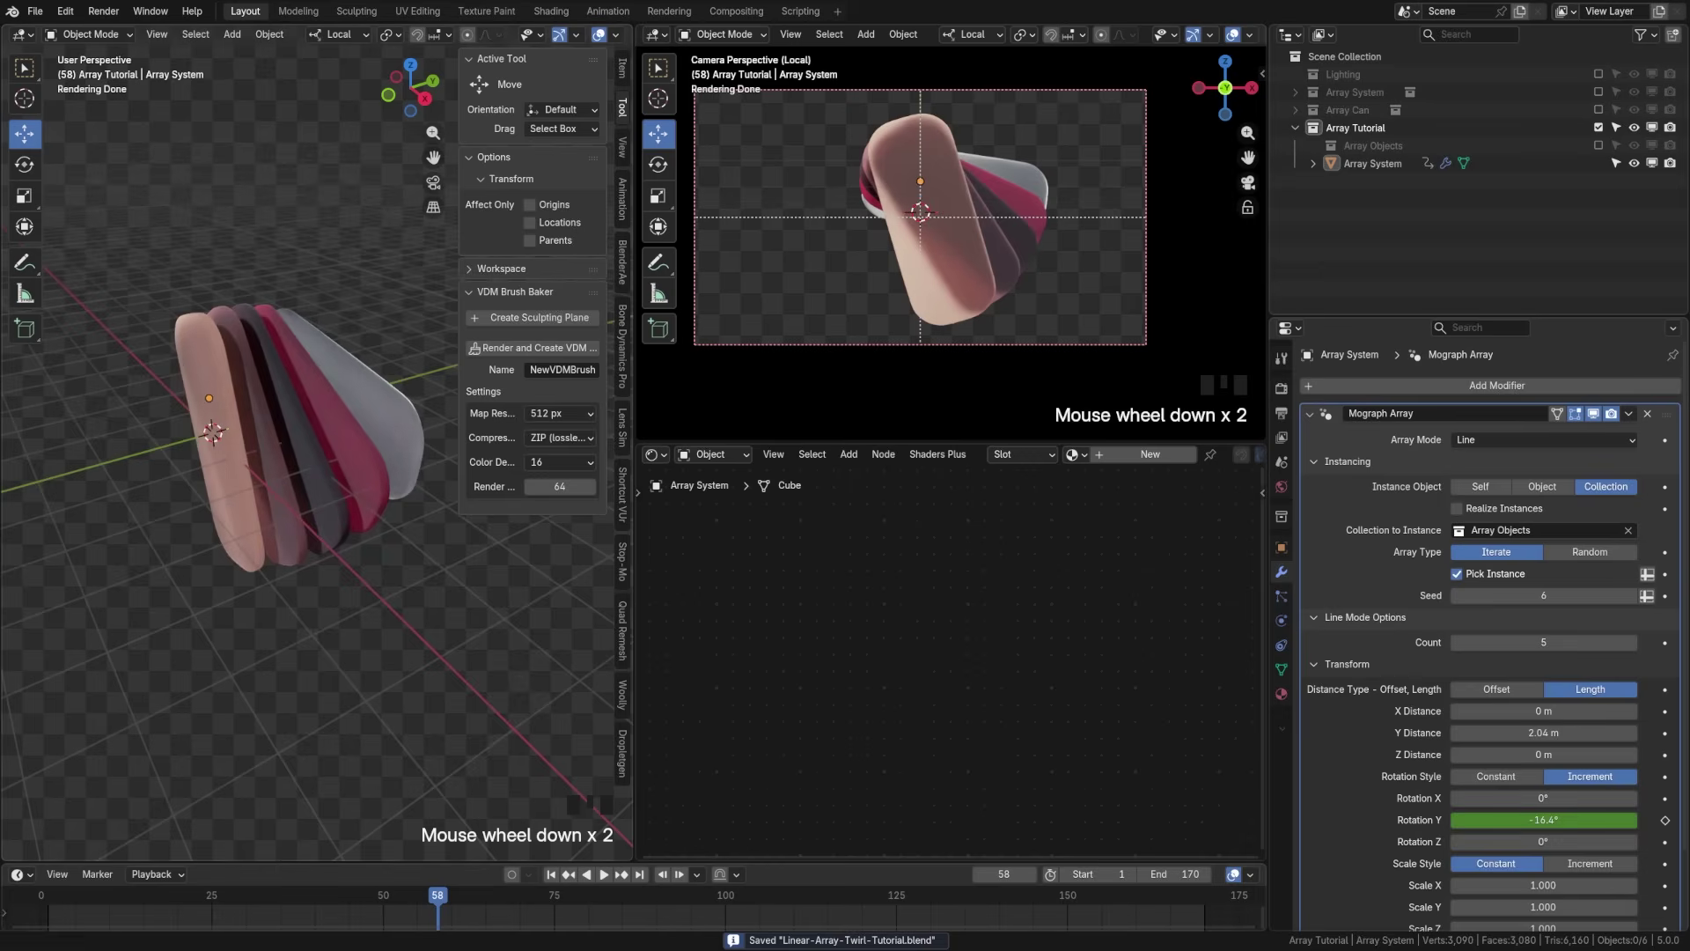
Step: Add a plane and rotate it 90° about X so it stands upright
key(shift+a)
click(503, 540)
key(r)
key(x)
key(9)
key(0)
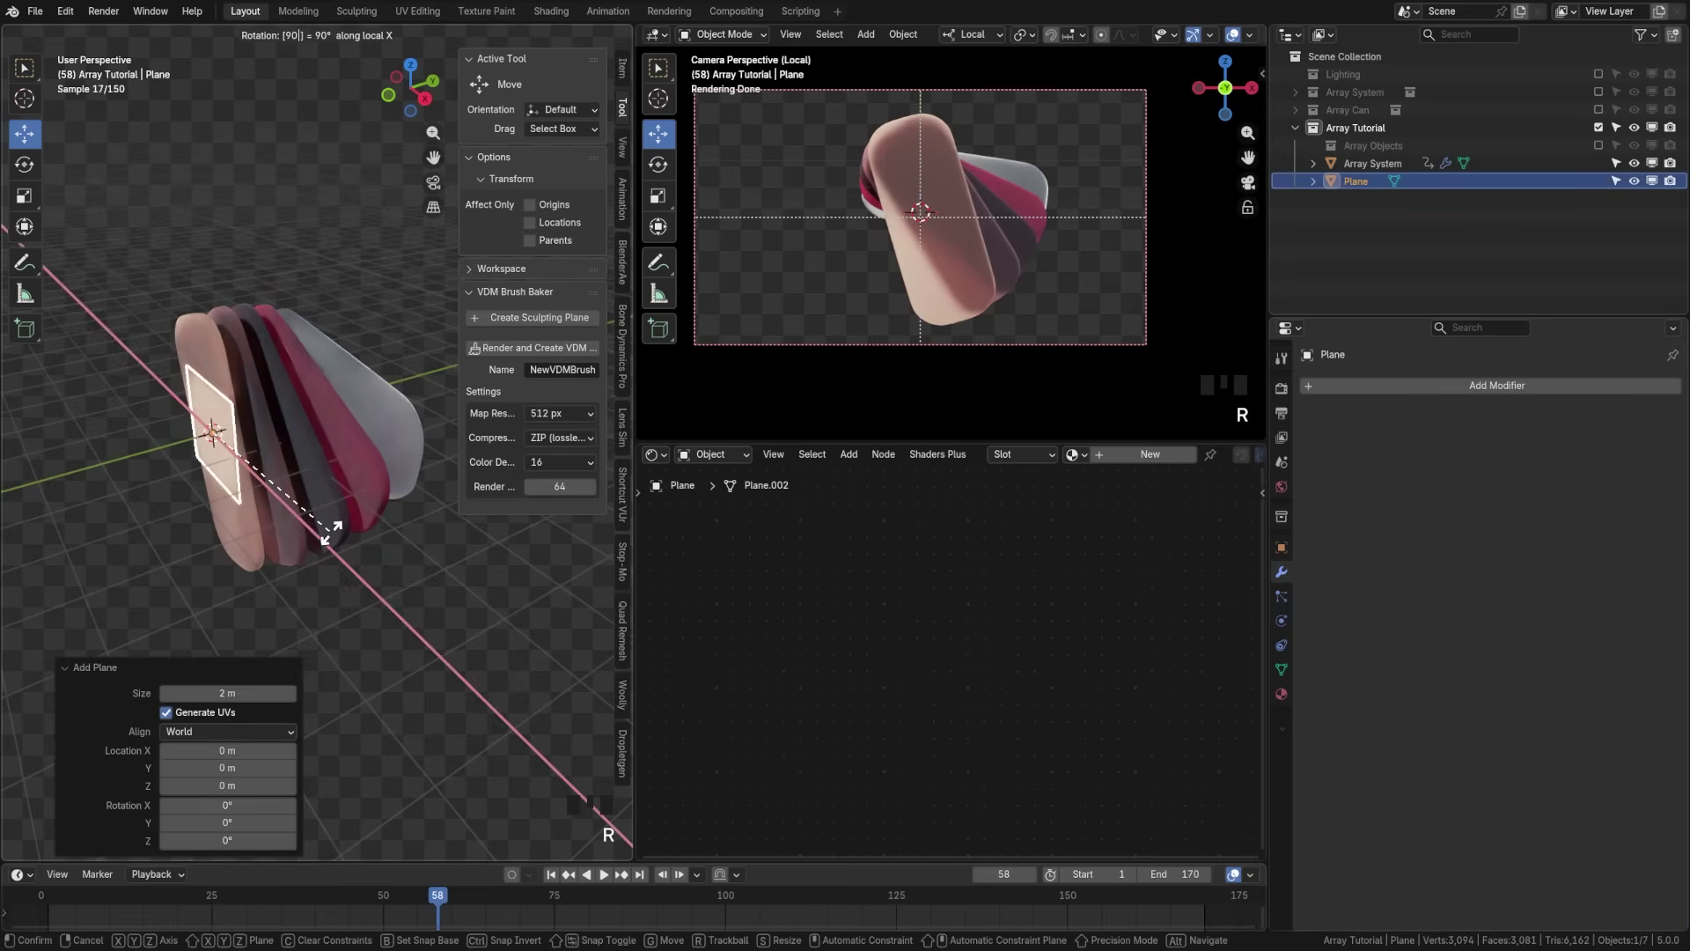
key(Return)
Step: Push the upright plane back so it sits behind the cards
drag(149, 449, 366, 416)
scroll(366, 415, down, 5)
shift+middle_drag(367, 416, 144, 495)
drag(144, 495, 300, 445)
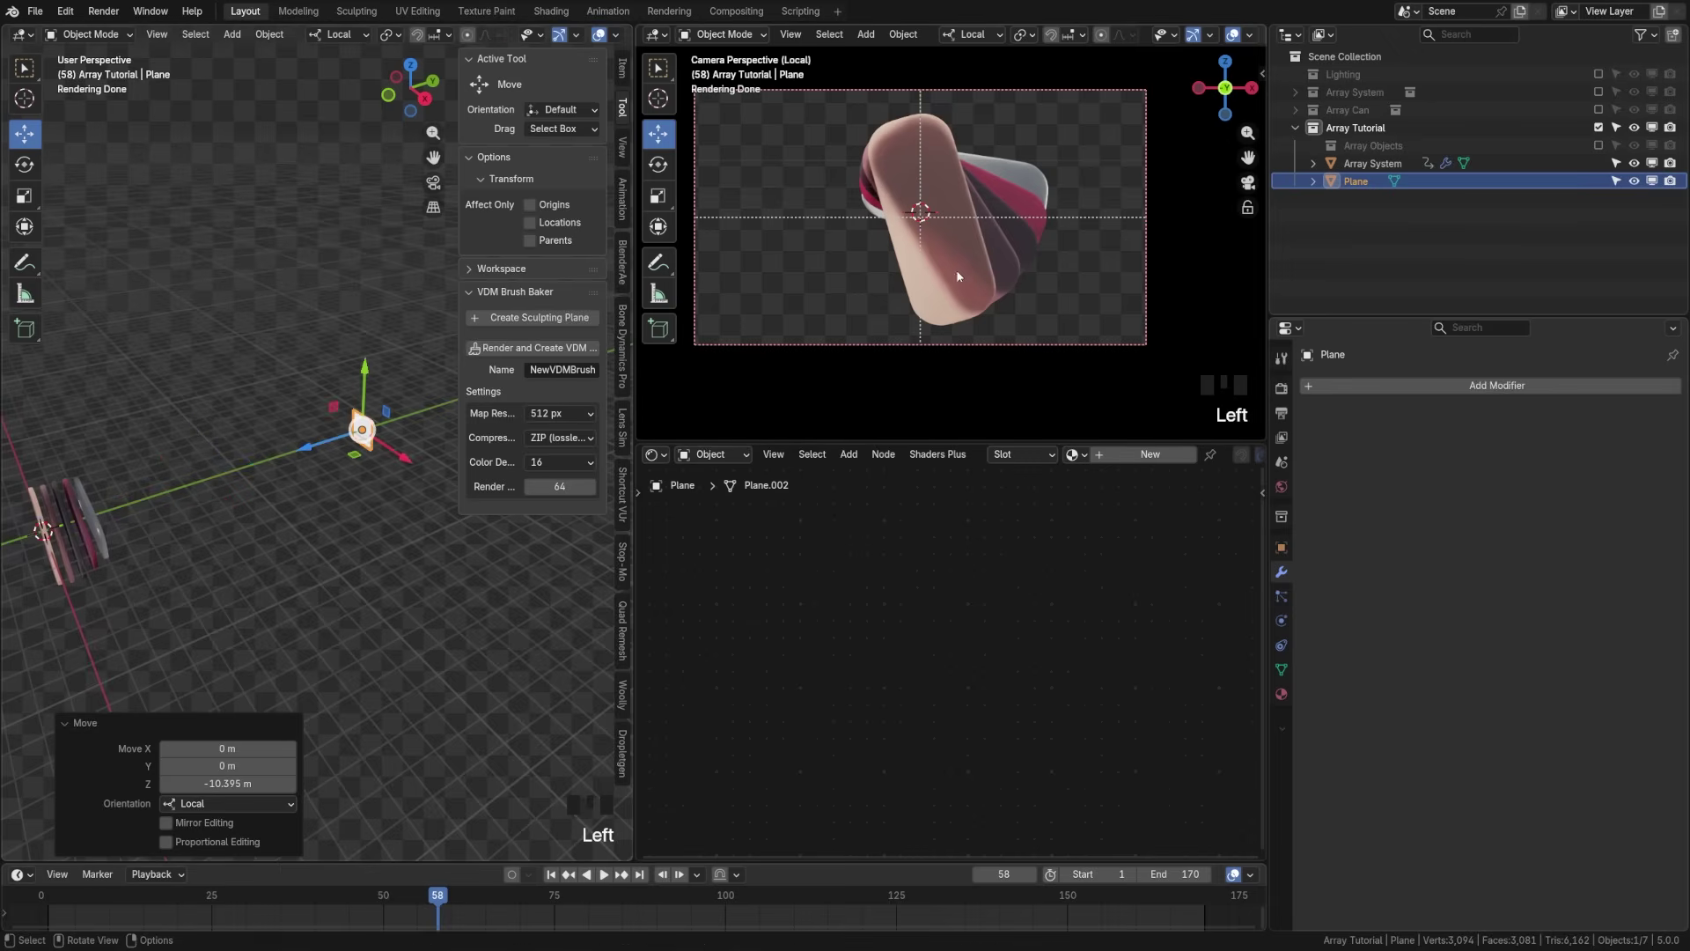
key(s)
click(370, 455)
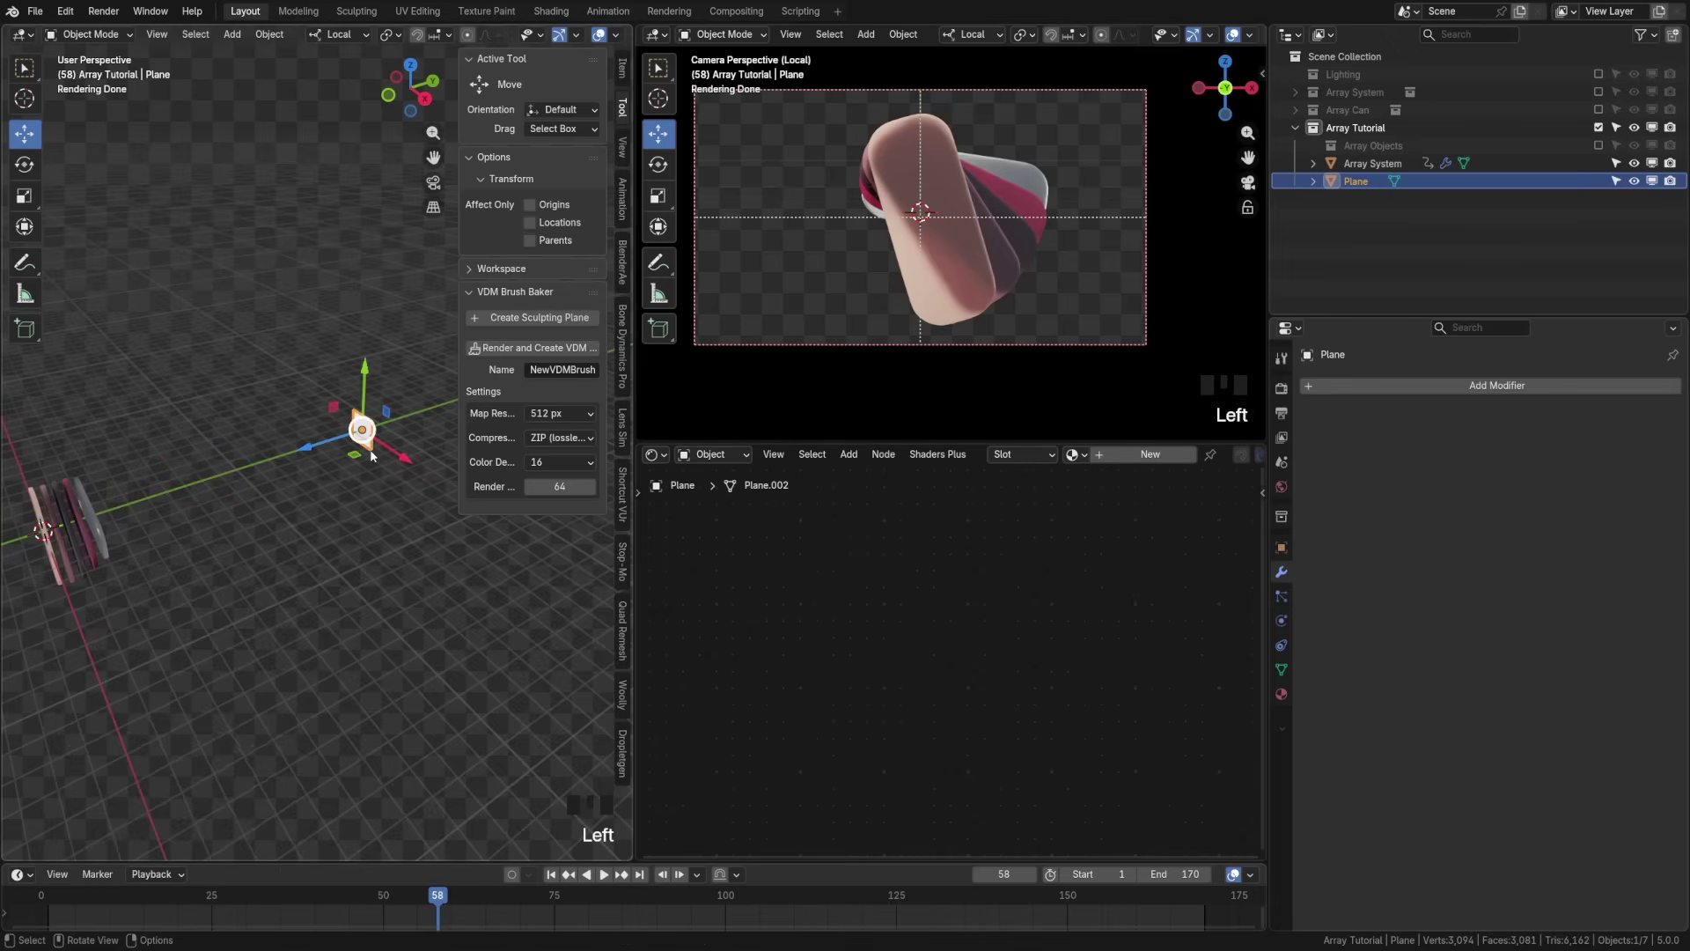
click(372, 476)
click(953, 290)
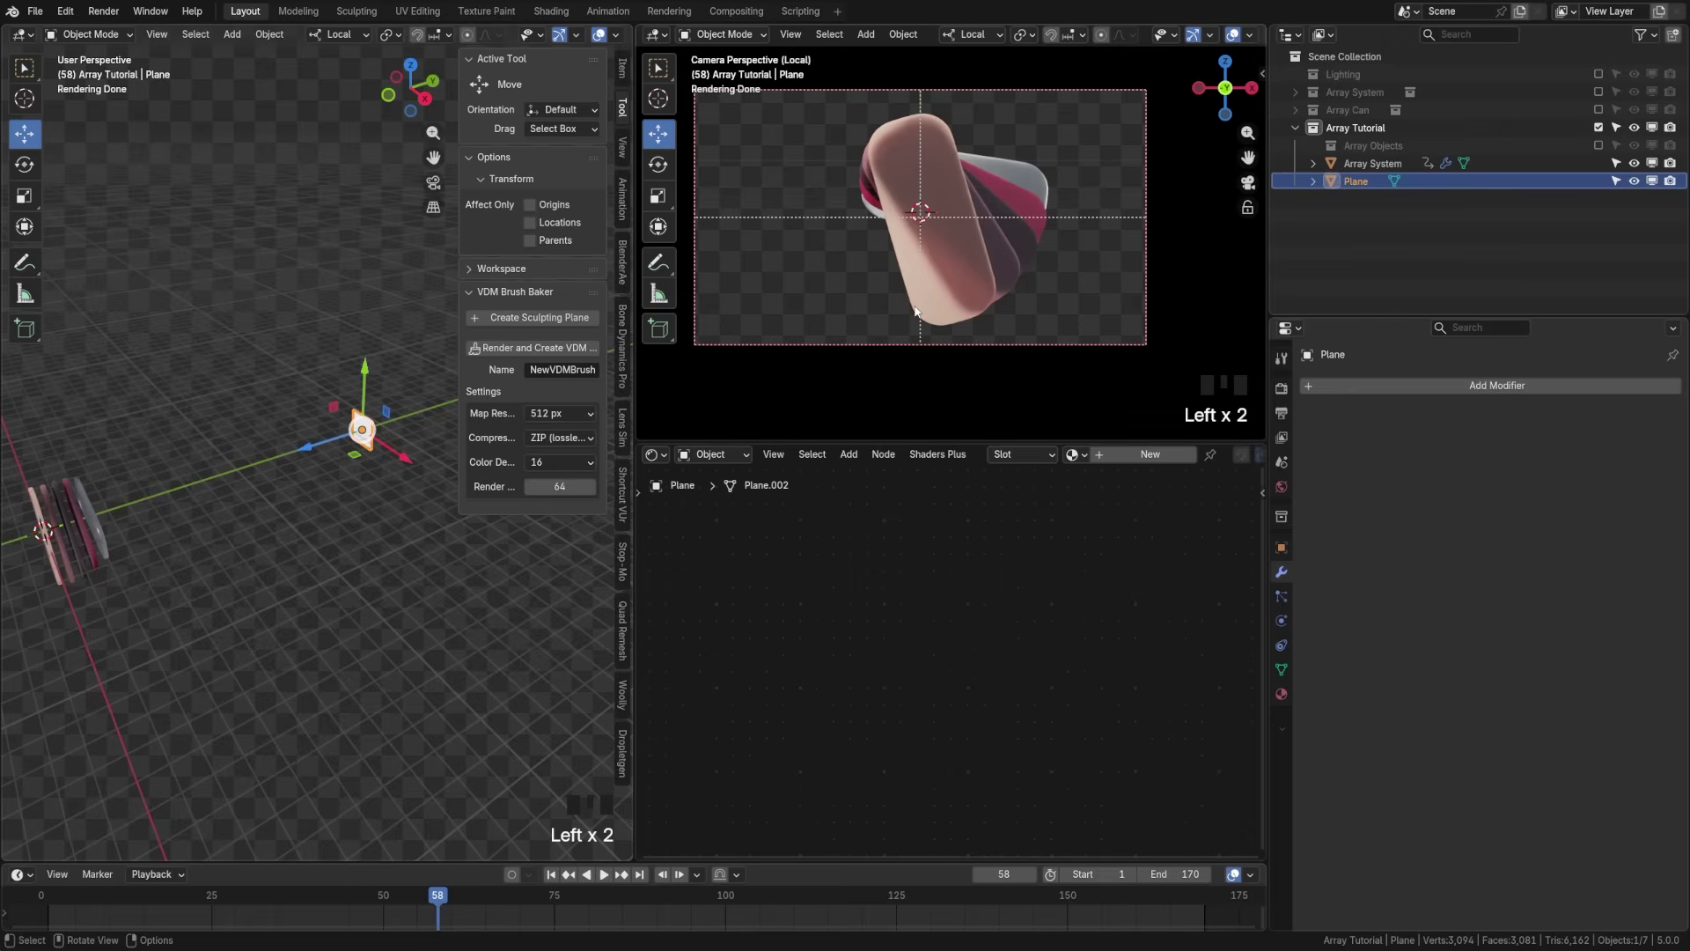
Step: Exit local view, widen the plane along X, and apply its rotation and scale
key(KP_Divide)
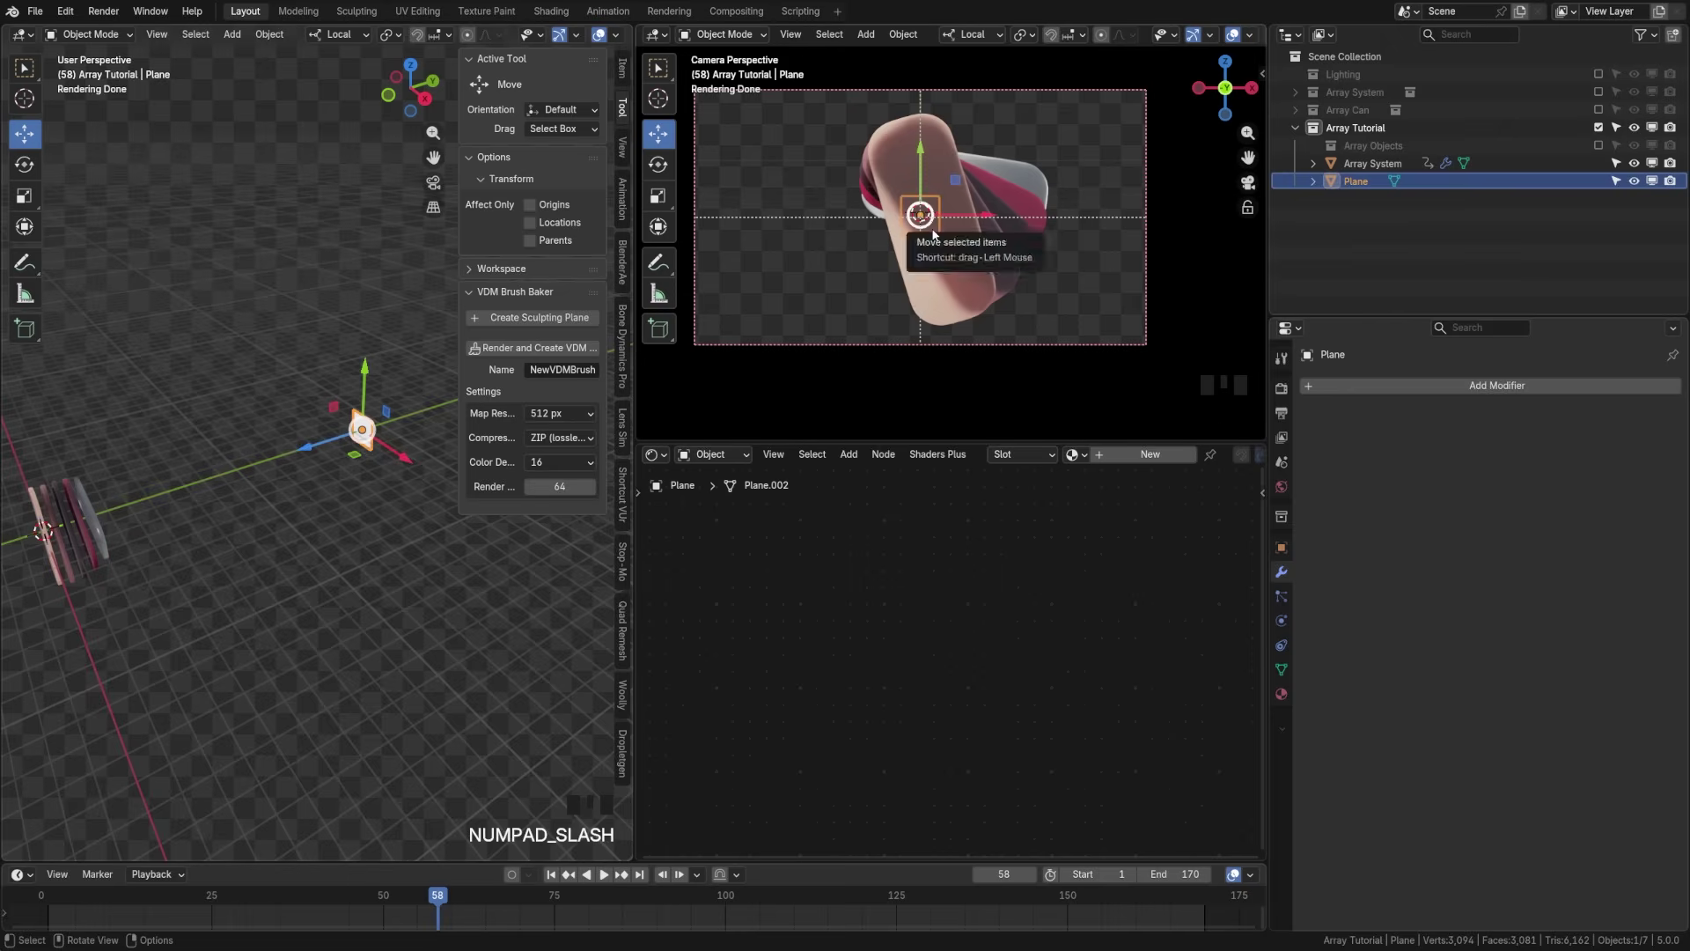
key(s)
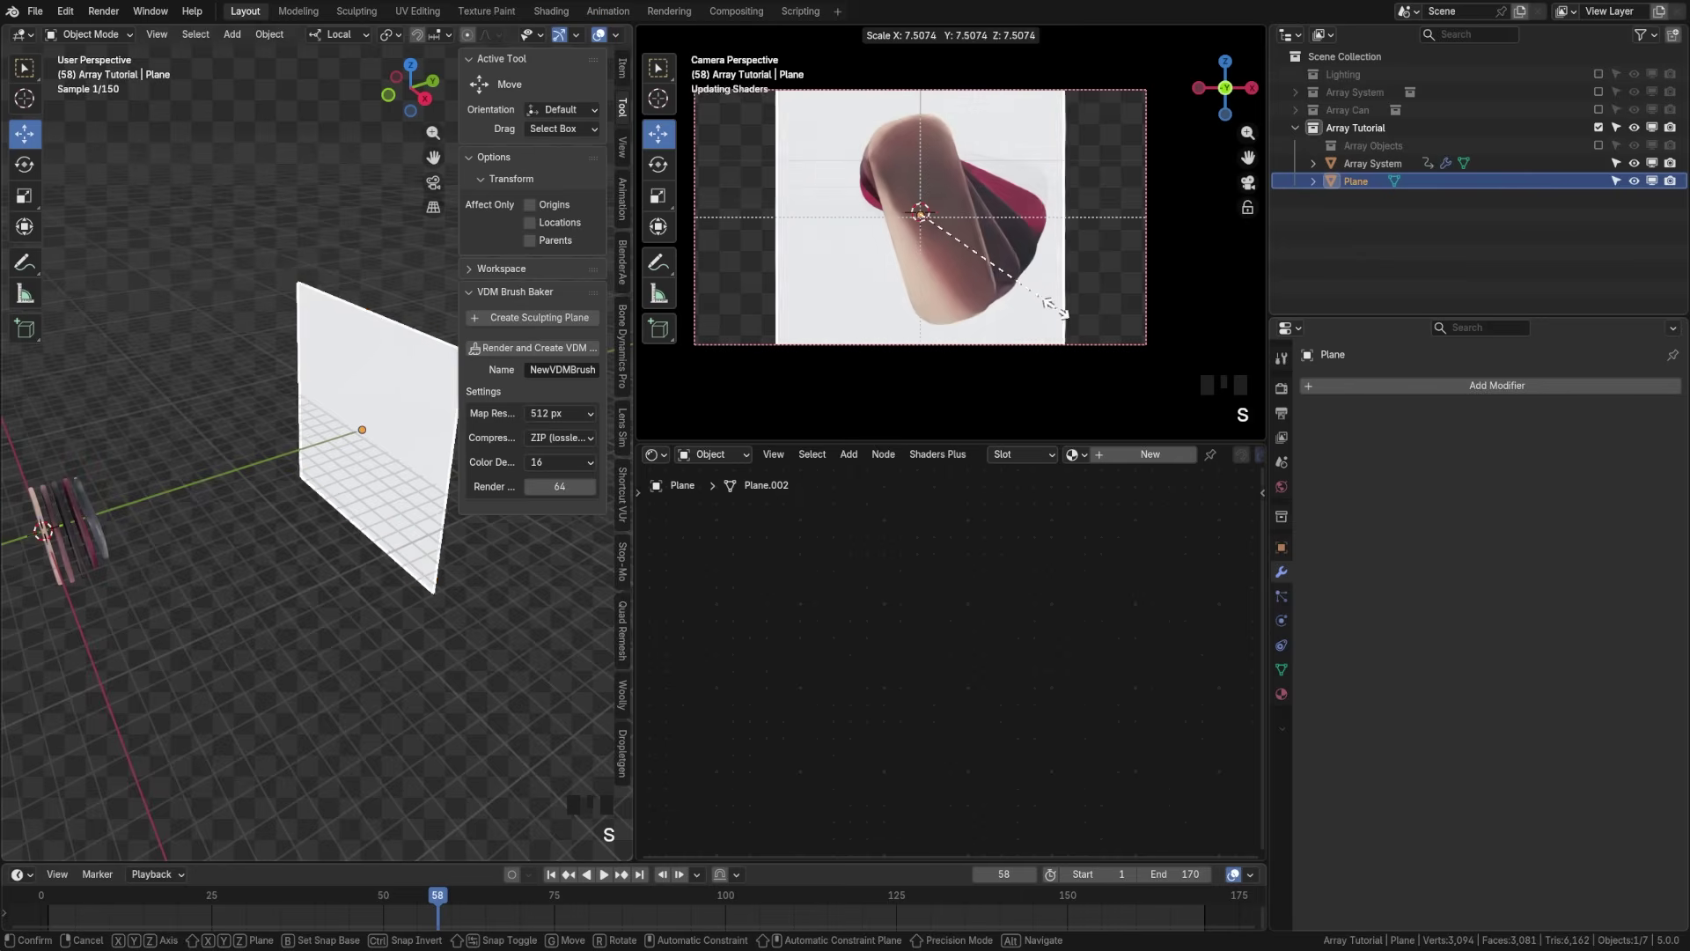
key(Escape)
key(s)
key(x)
click(1174, 310)
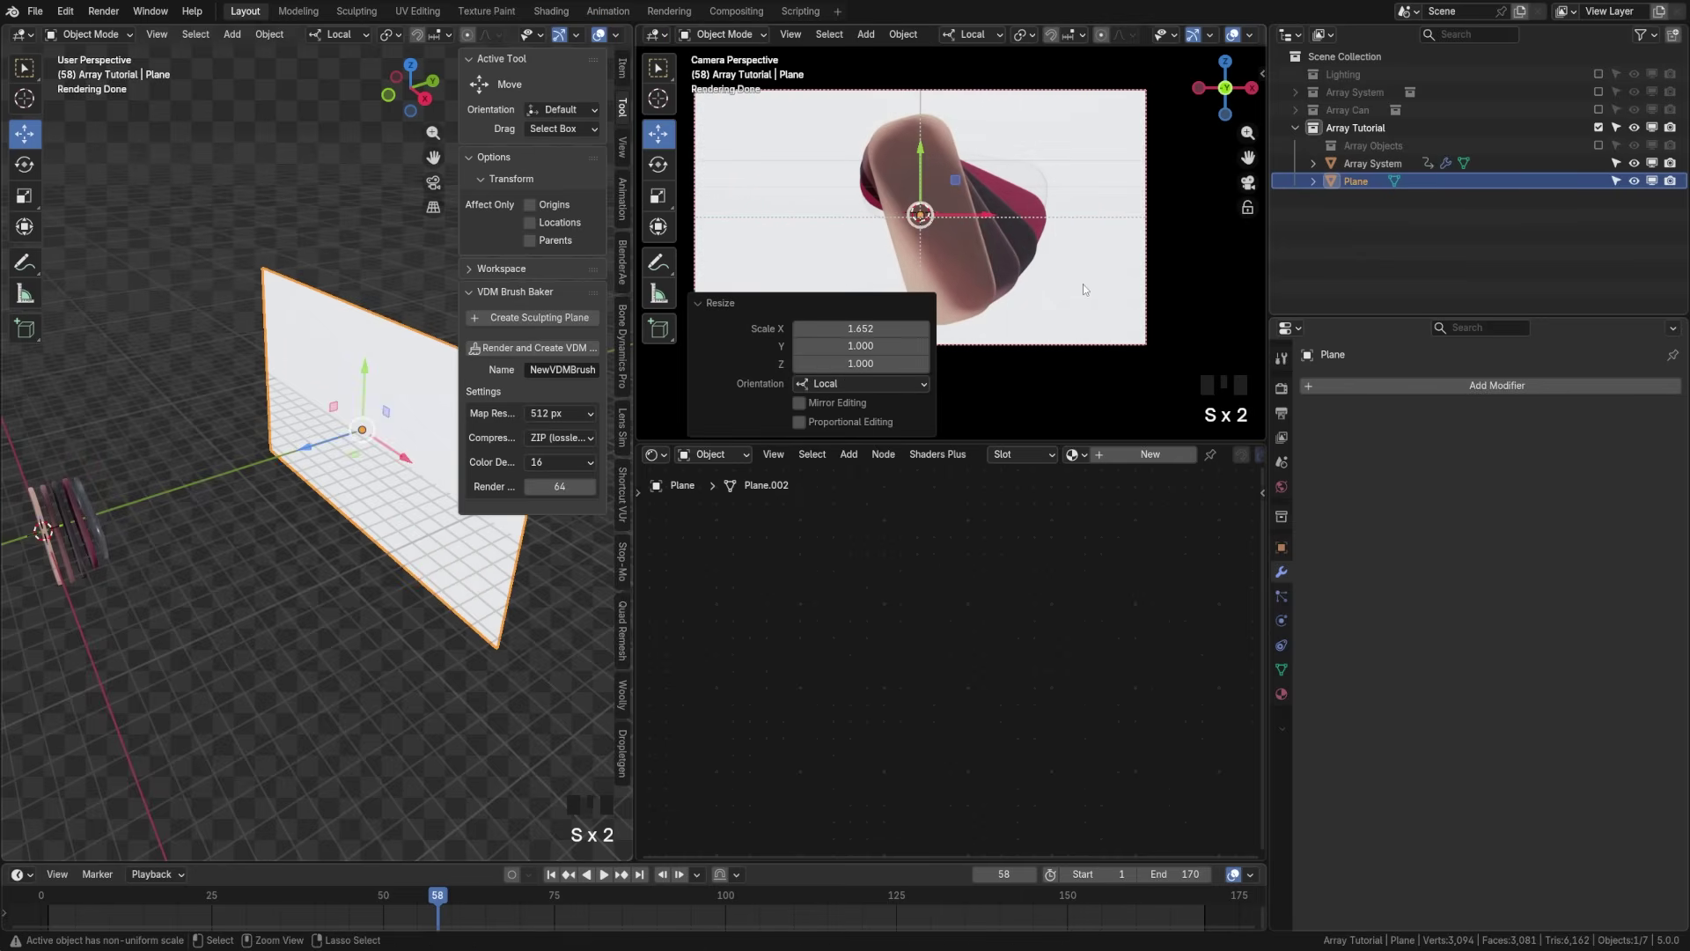
key(ctrl+a)
click(1049, 350)
click(1139, 490)
Step: Give the plane a new material with a Gradient Texture feeding Base Color
click(1144, 454)
scroll(953, 564, down, 3)
middle_drag(953, 558, 1076, 547)
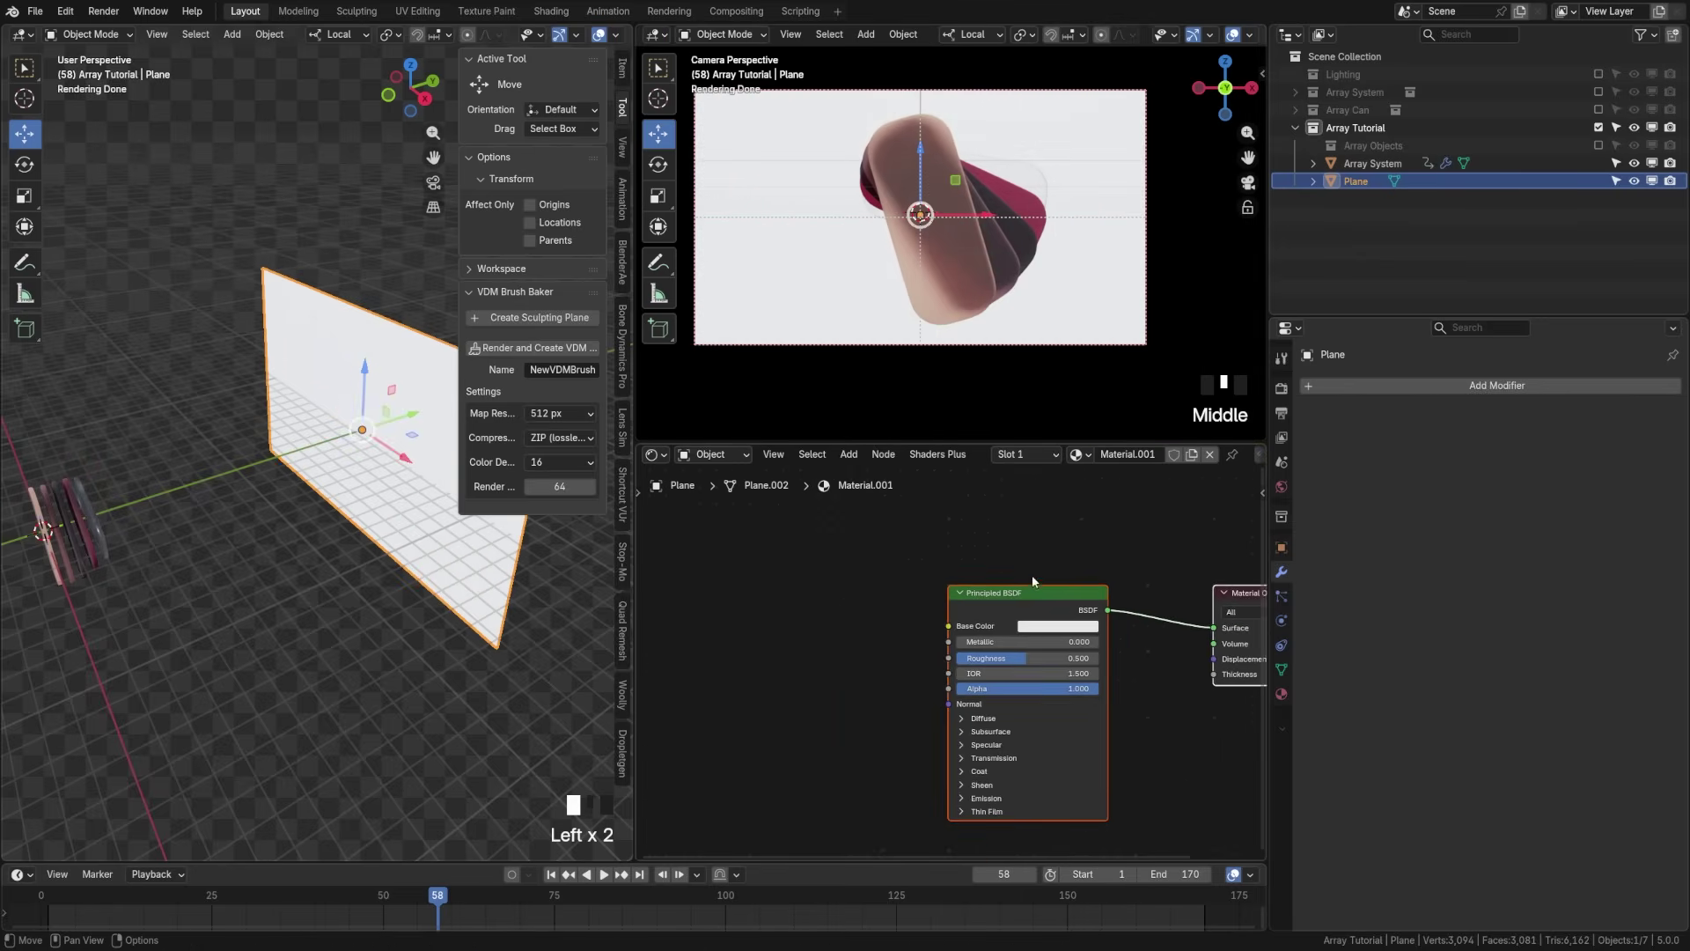
drag(1006, 602, 974, 516)
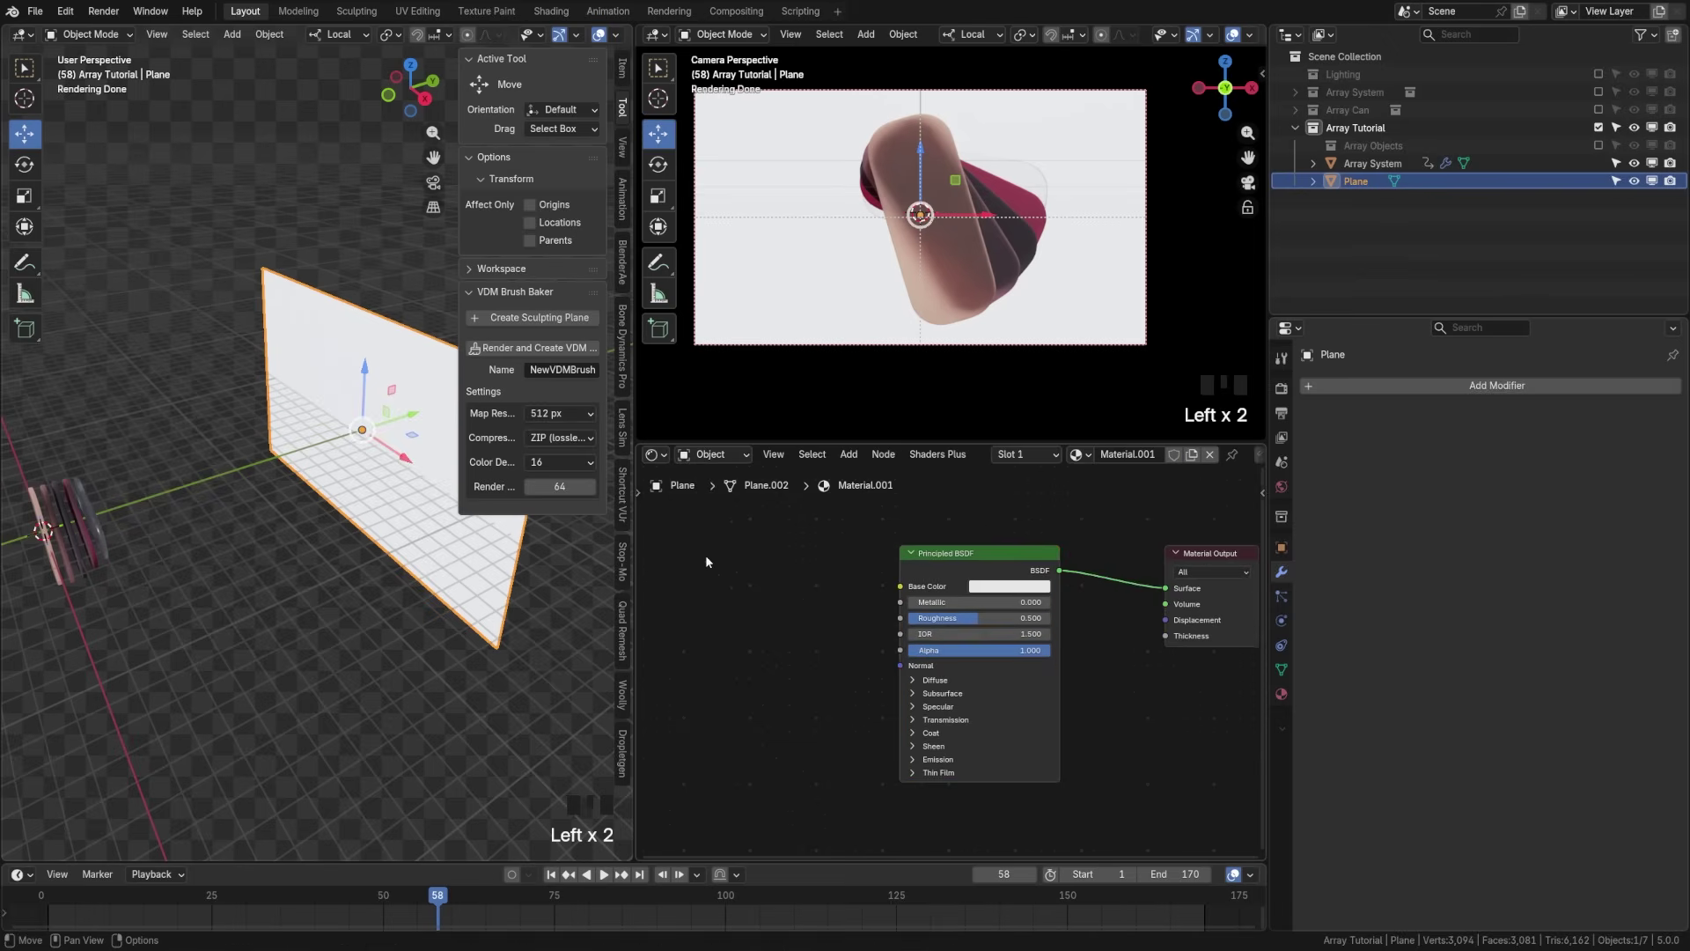
key(shift+a)
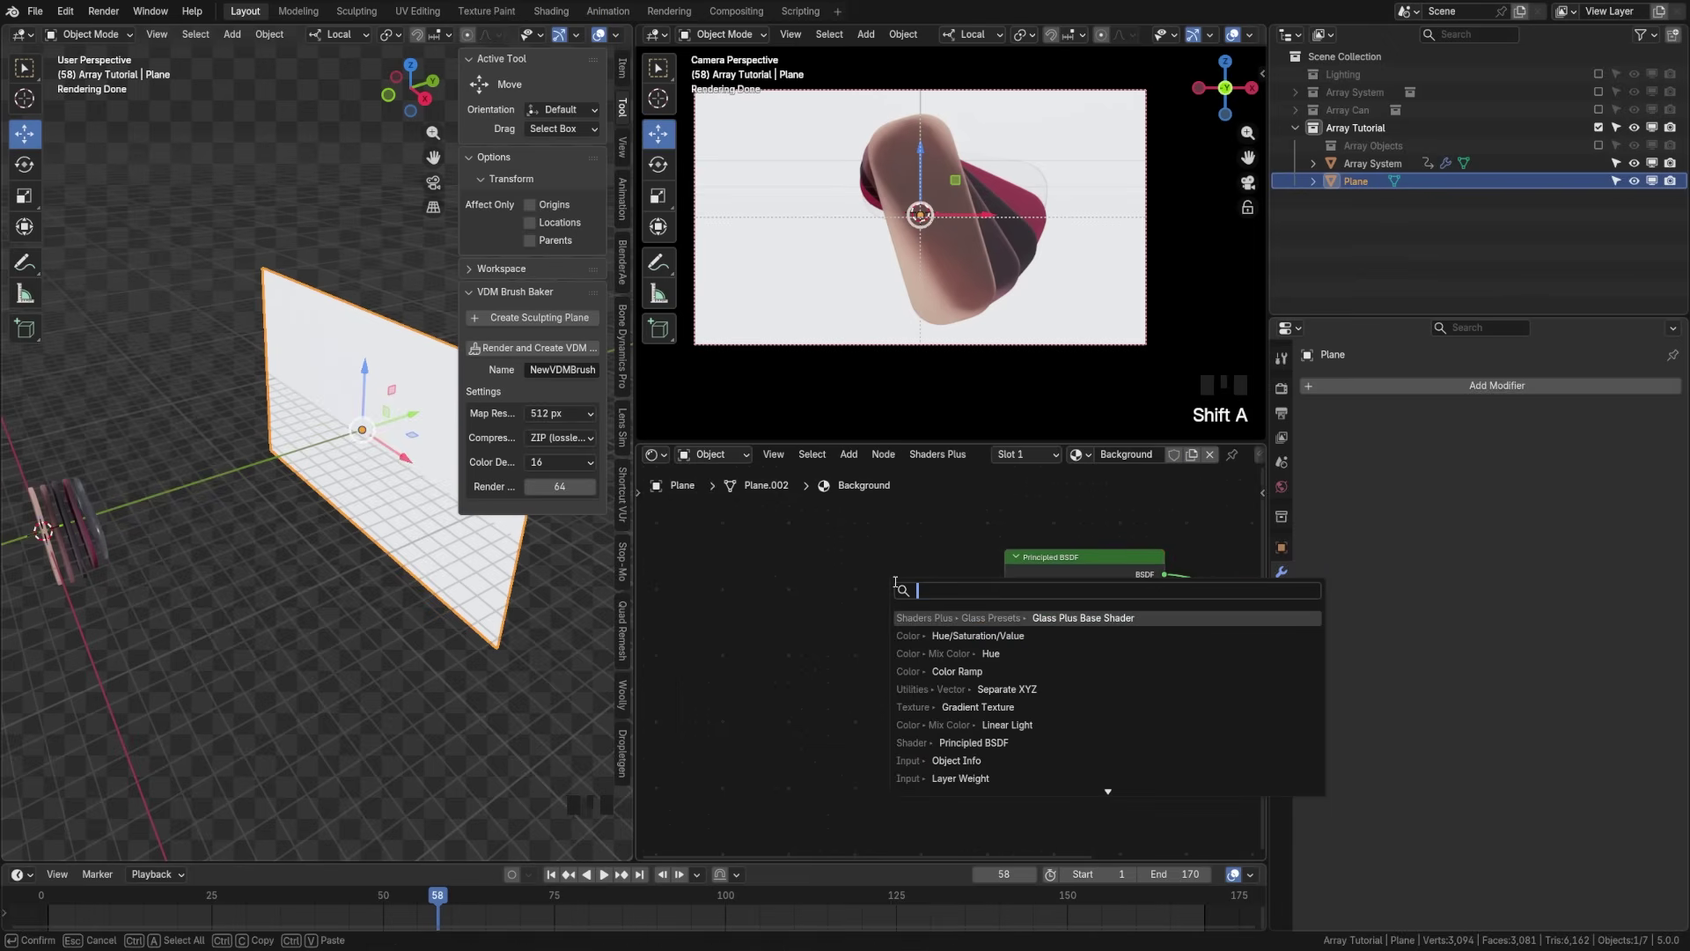
text(grad)
key(Return)
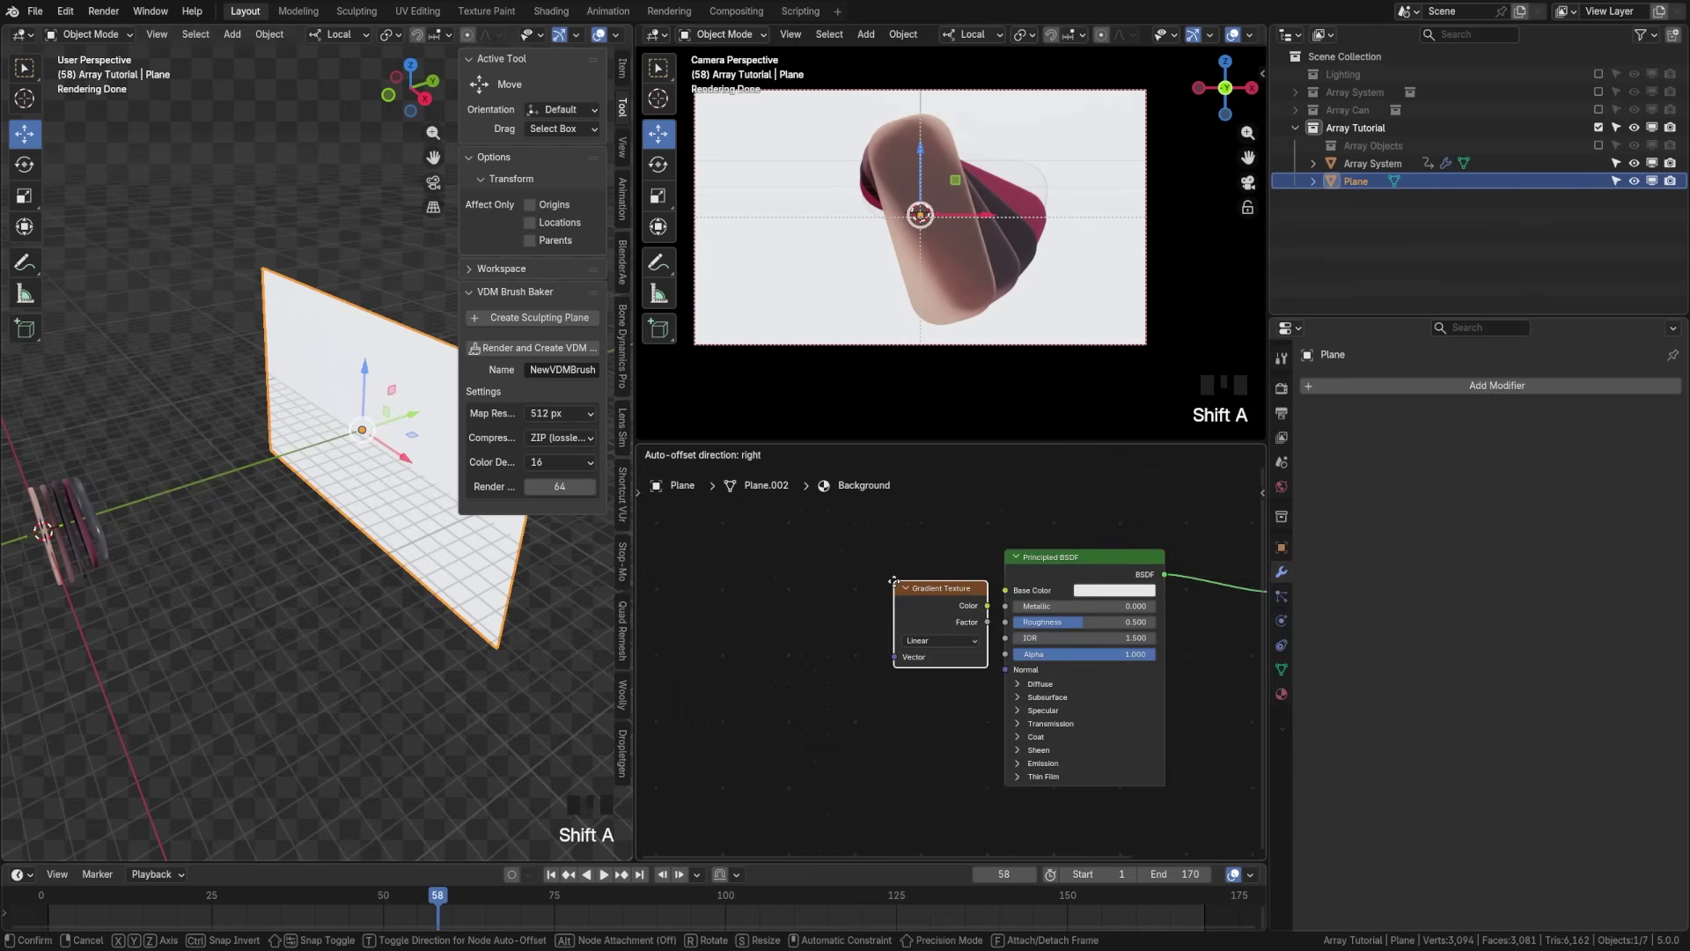
click(697, 588)
ctrl+shift+click(735, 616)
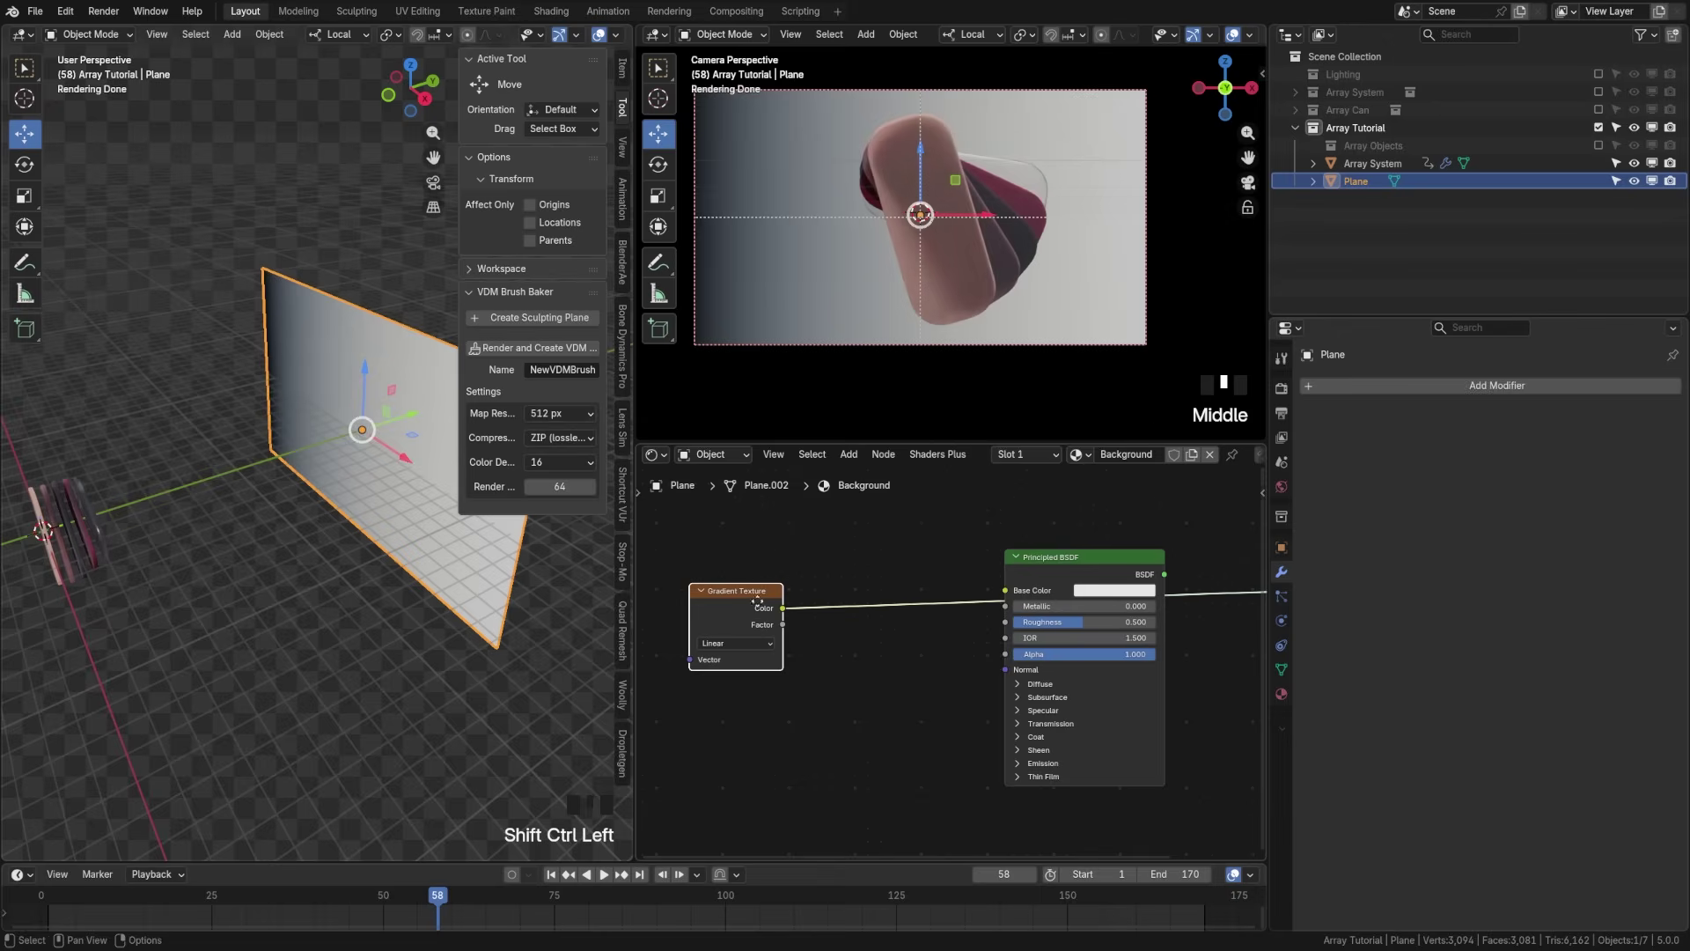
middle_drag(695, 616, 801, 599)
Step: Add Texture Coordinate and Mapping nodes, routing Mapping through Separate XYZ's Z into the gradient's Vector
click(825, 578)
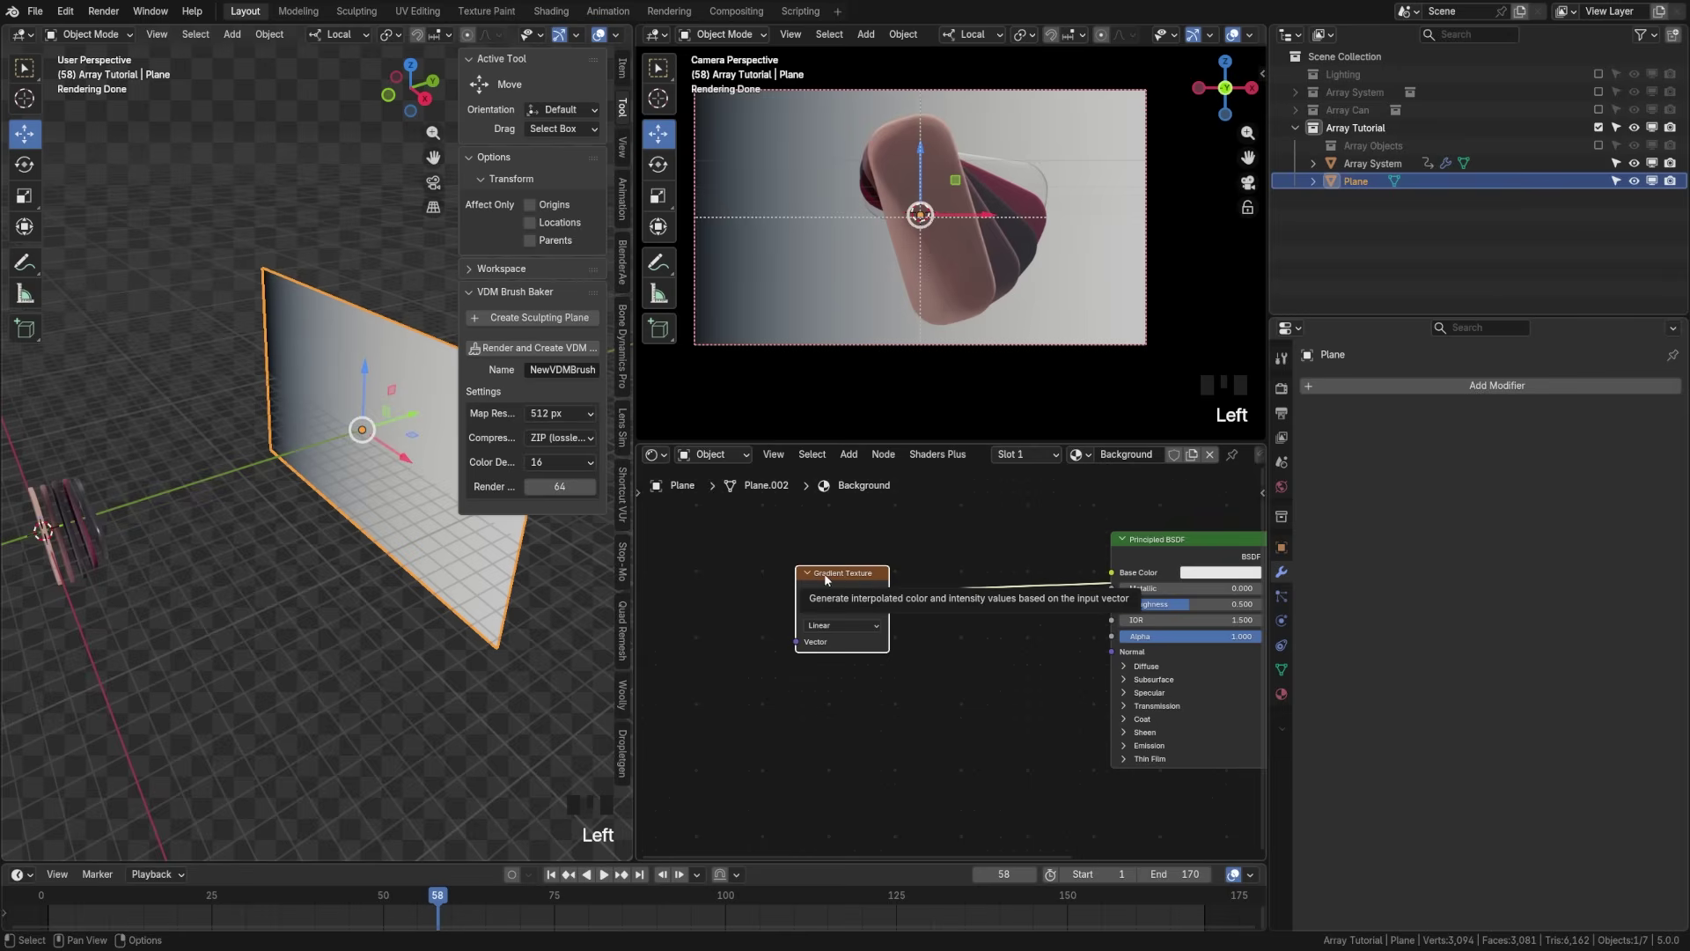
mouse_move(829, 642)
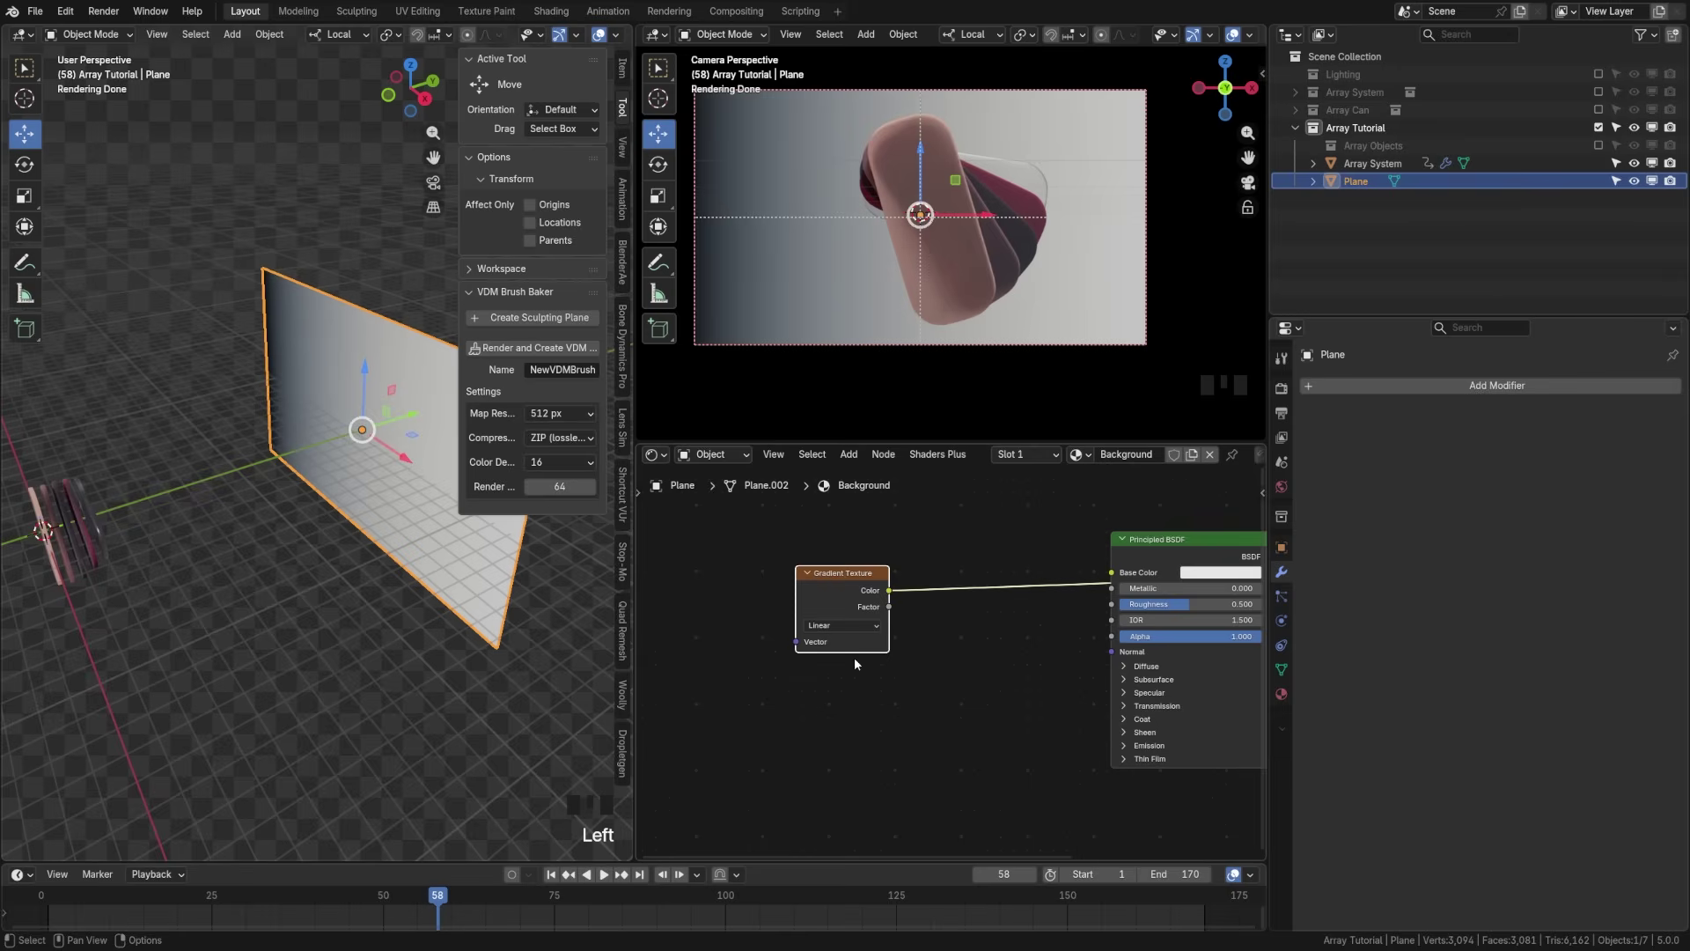
key(ctrl+t)
middle_drag(825, 646, 985, 588)
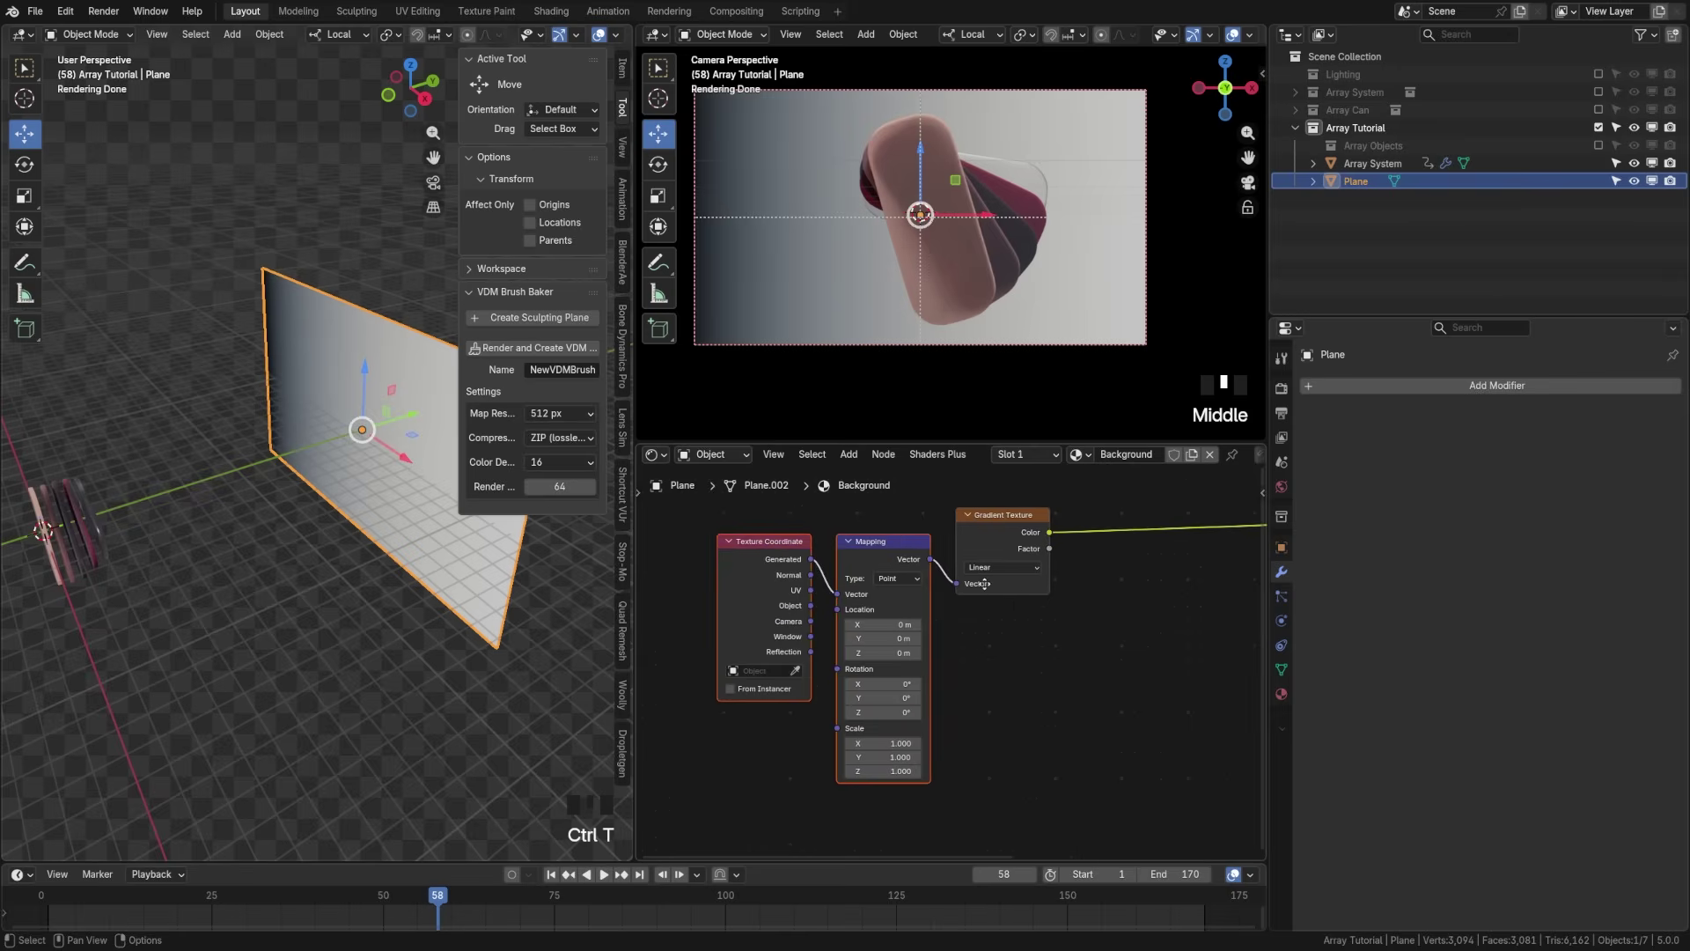
click(770, 525)
drag(774, 514, 715, 608)
key(shift+a)
text(se)
key(Return)
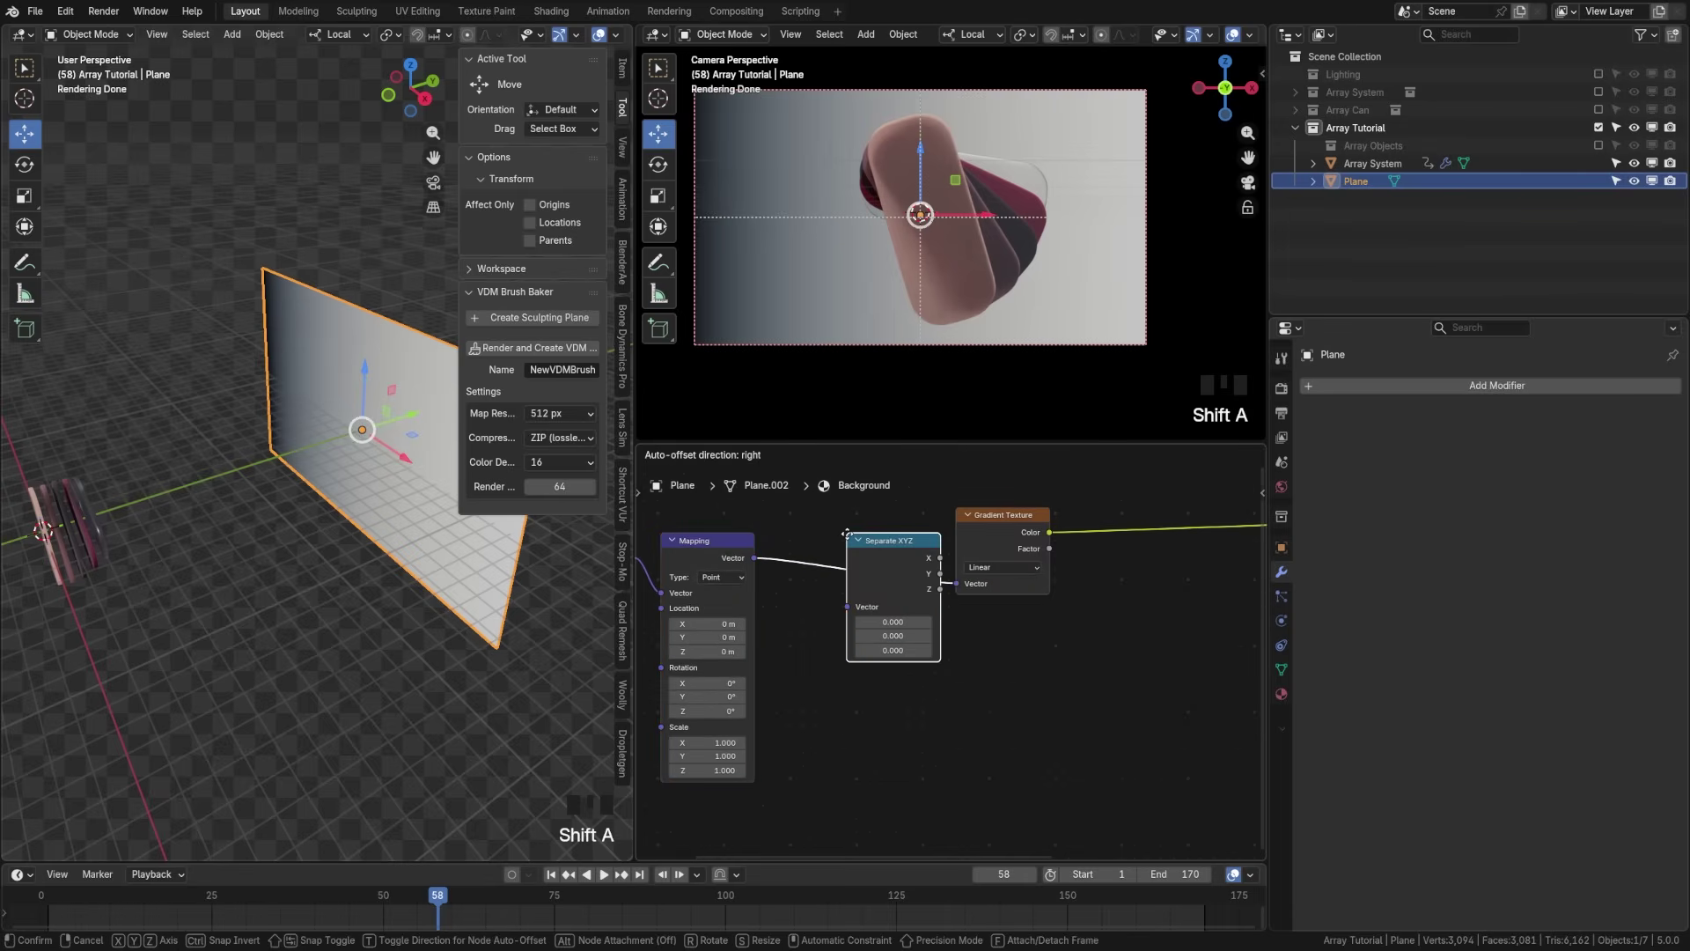
click(930, 578)
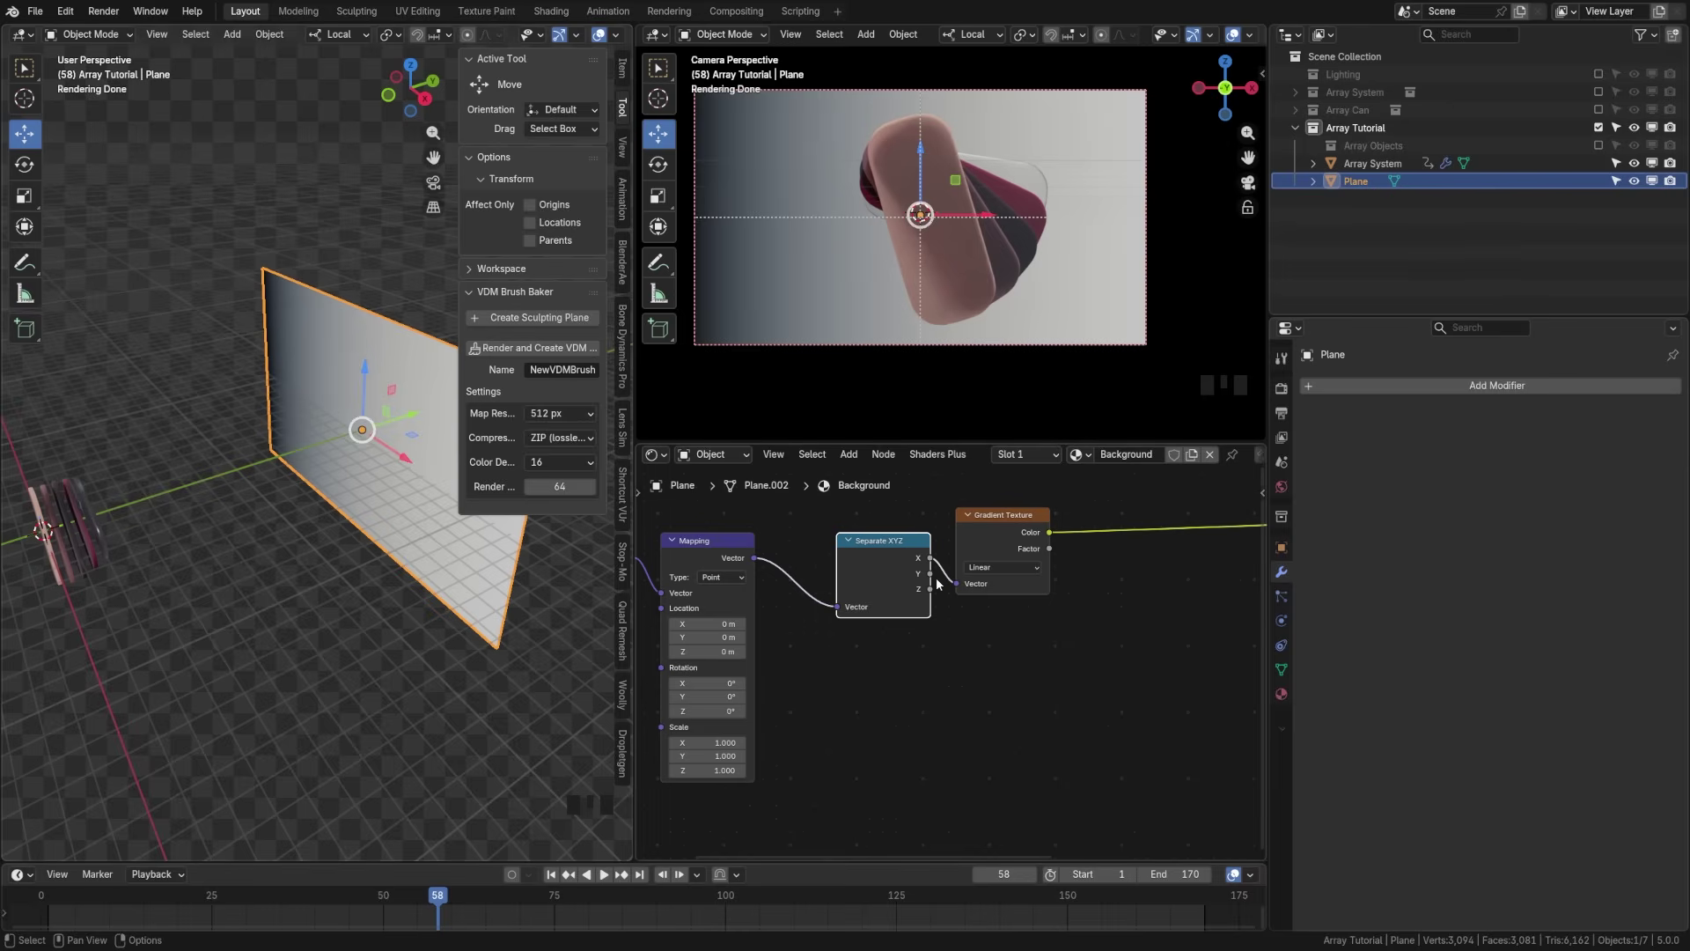
drag(930, 588, 956, 583)
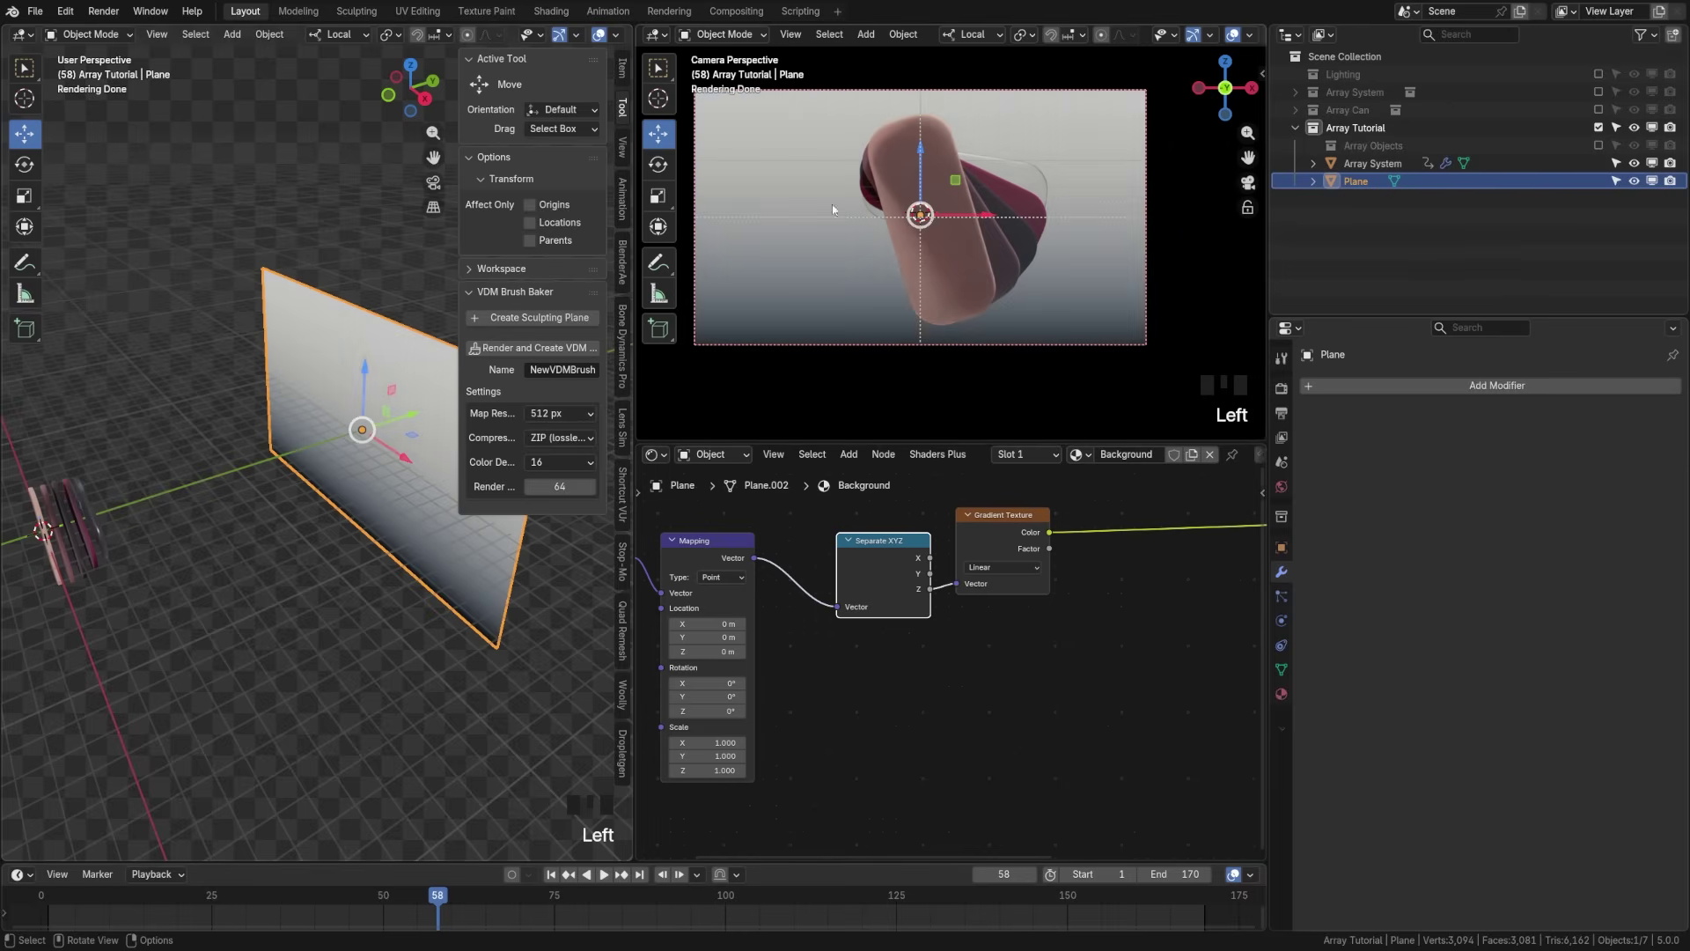
Step: Insert a Color Ramp between the Gradient Texture and the Principled BSDF's Base Color
middle_drag(1176, 562, 887, 606)
key(shift+a)
text(color)
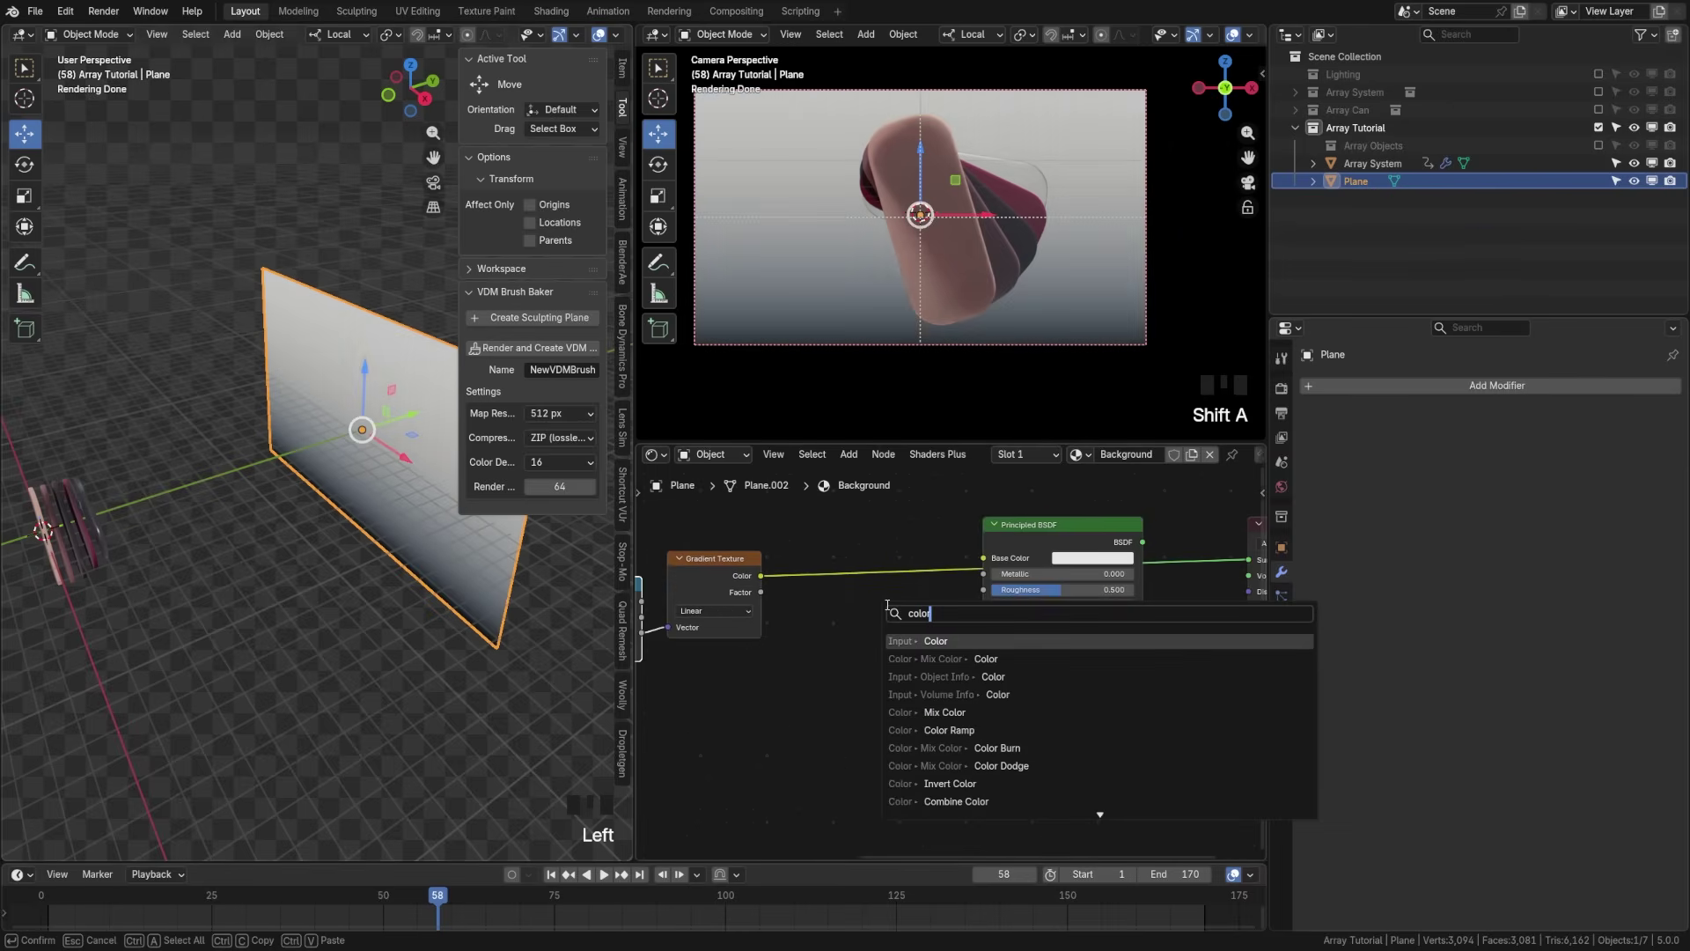
text( ramp)
click(890, 641)
click(889, 643)
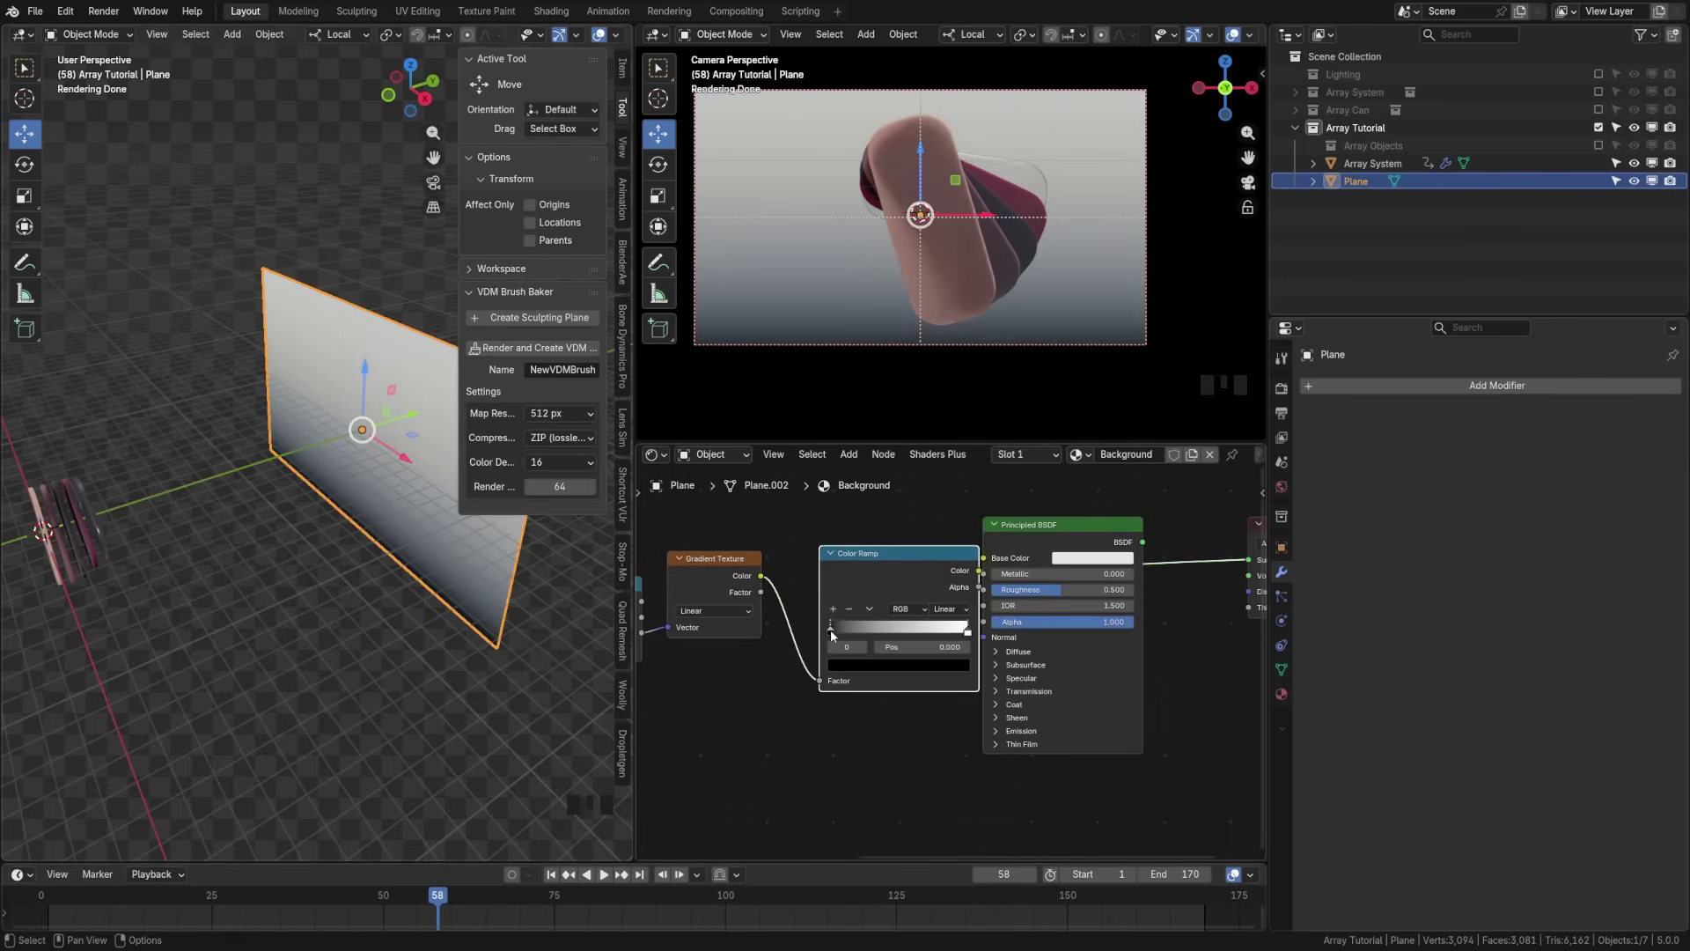
Step: Set the ramp's left stop to dark brown and its right stop to peach
click(890, 664)
drag(947, 519, 946, 490)
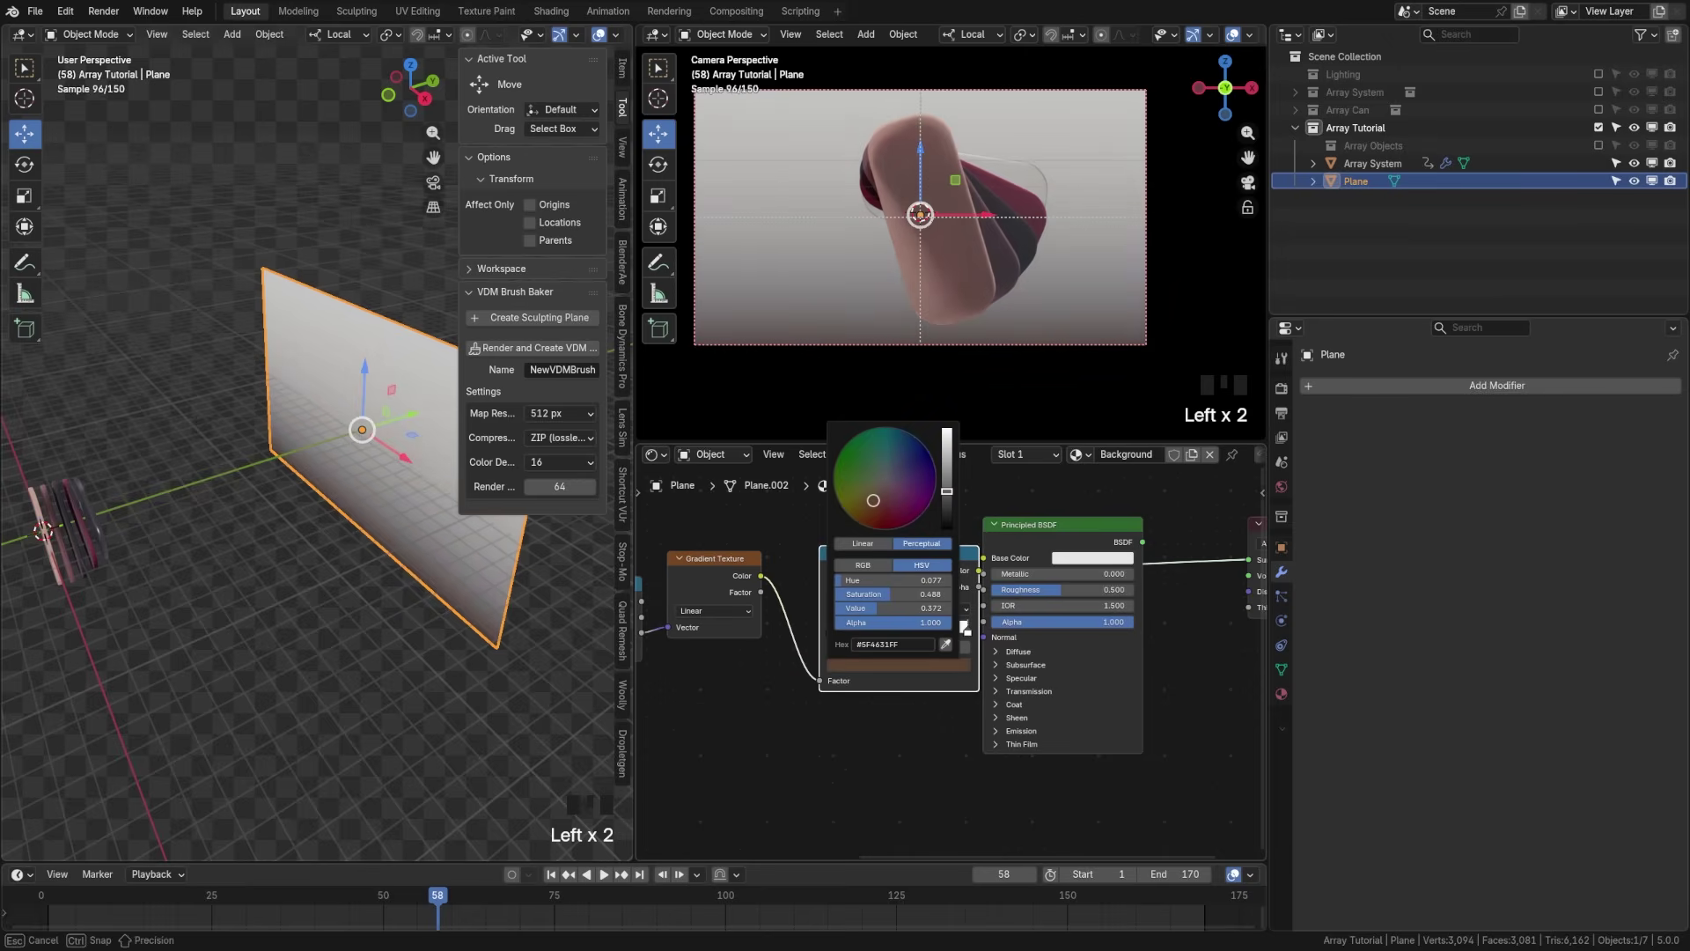
click(966, 636)
click(945, 660)
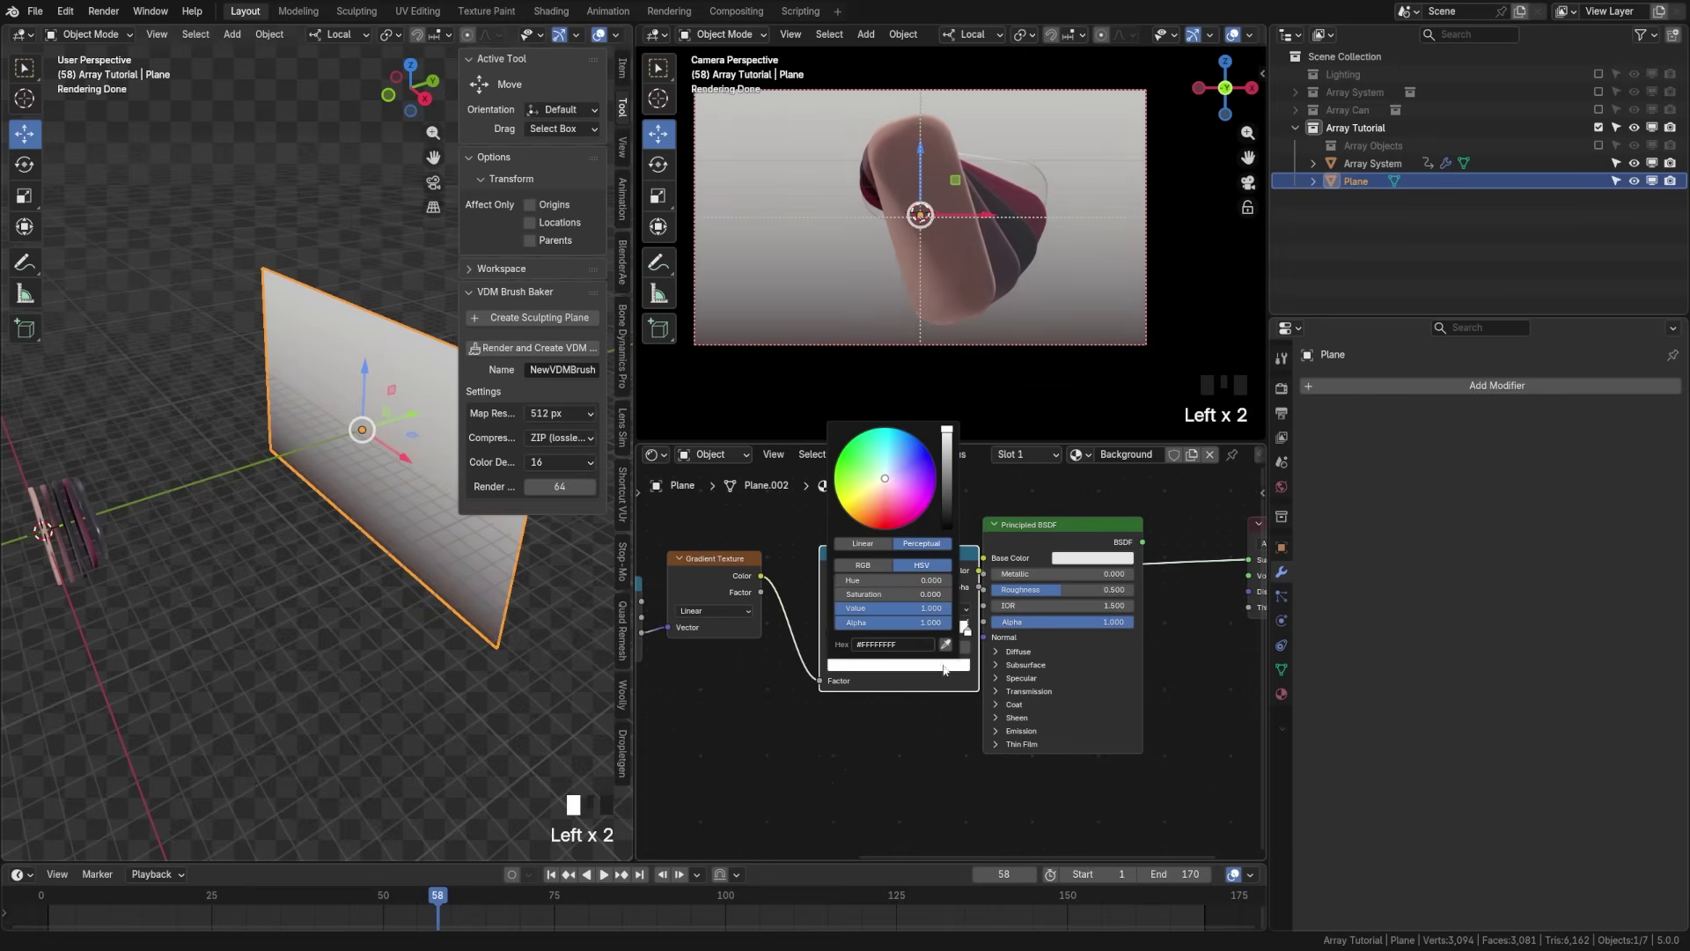
click(888, 493)
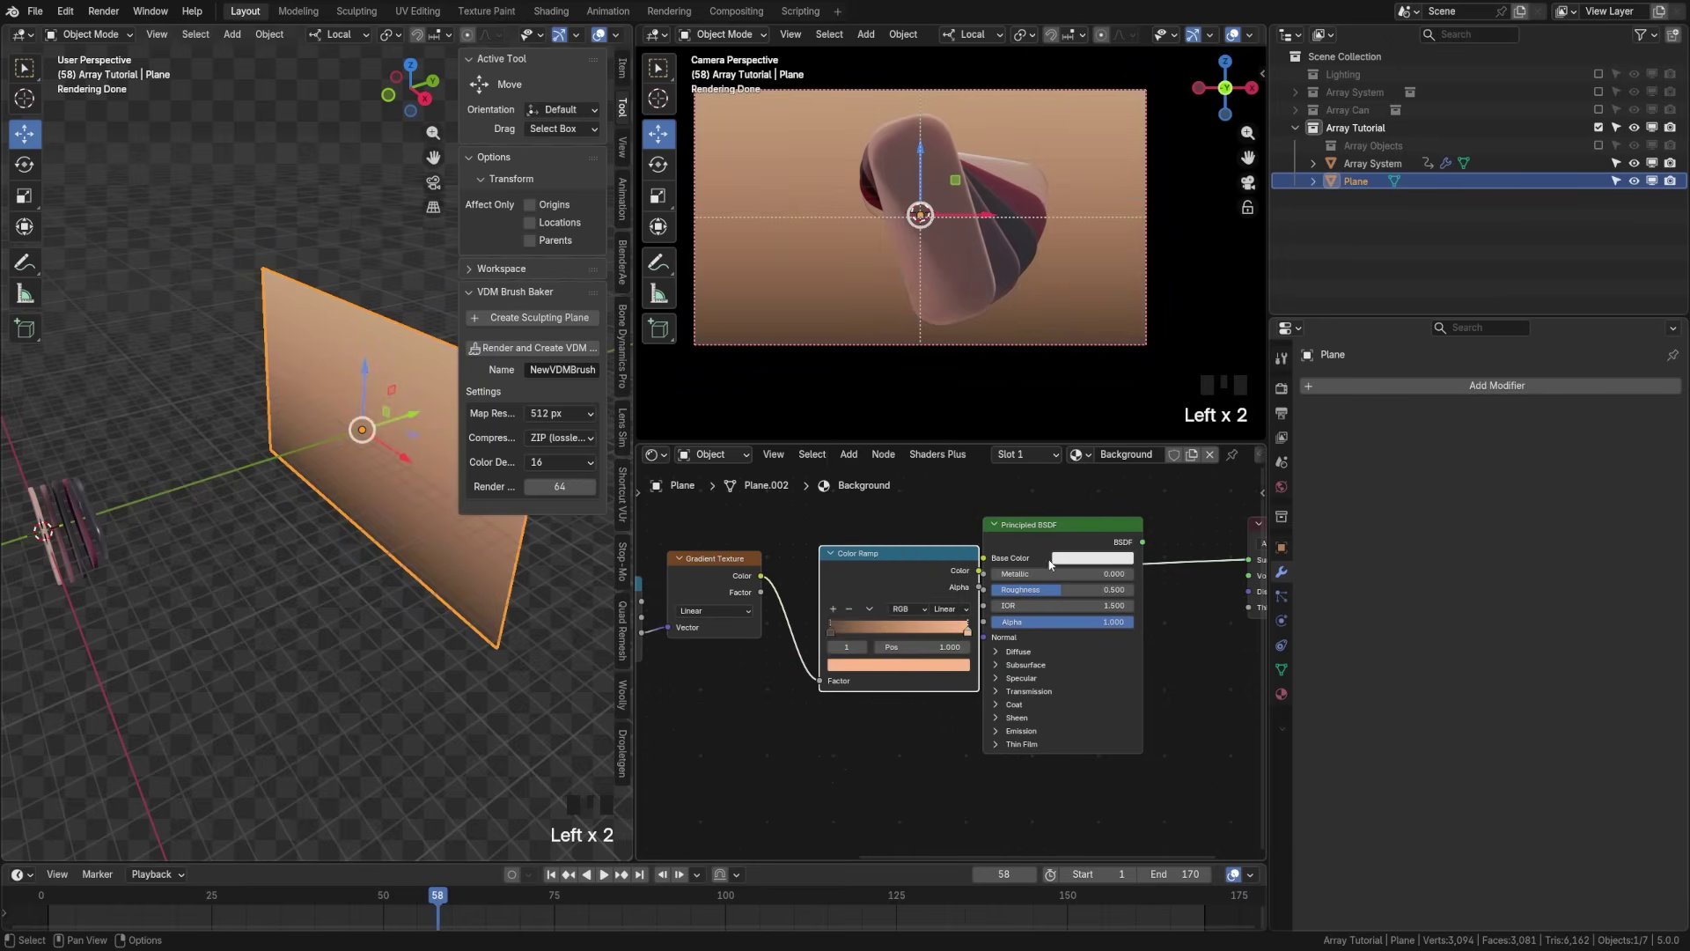
Step: Switch the ramp interpolation to HSV and nudge the left stop toward dark red
drag(1193, 568, 1152, 573)
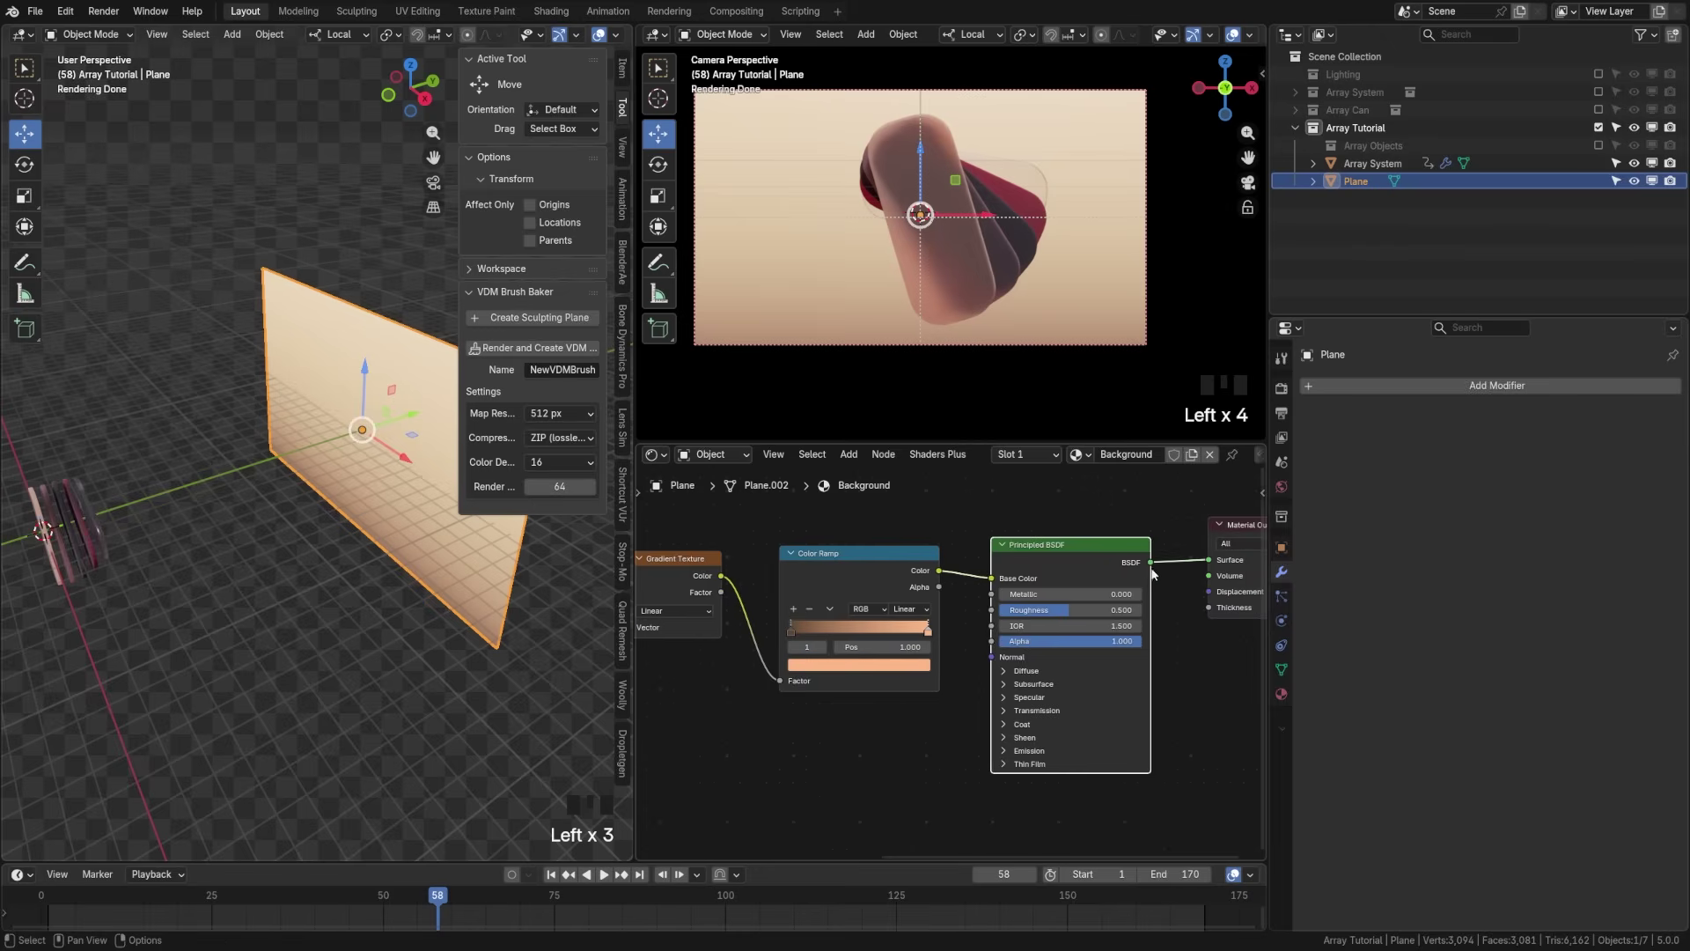
click(875, 611)
click(878, 659)
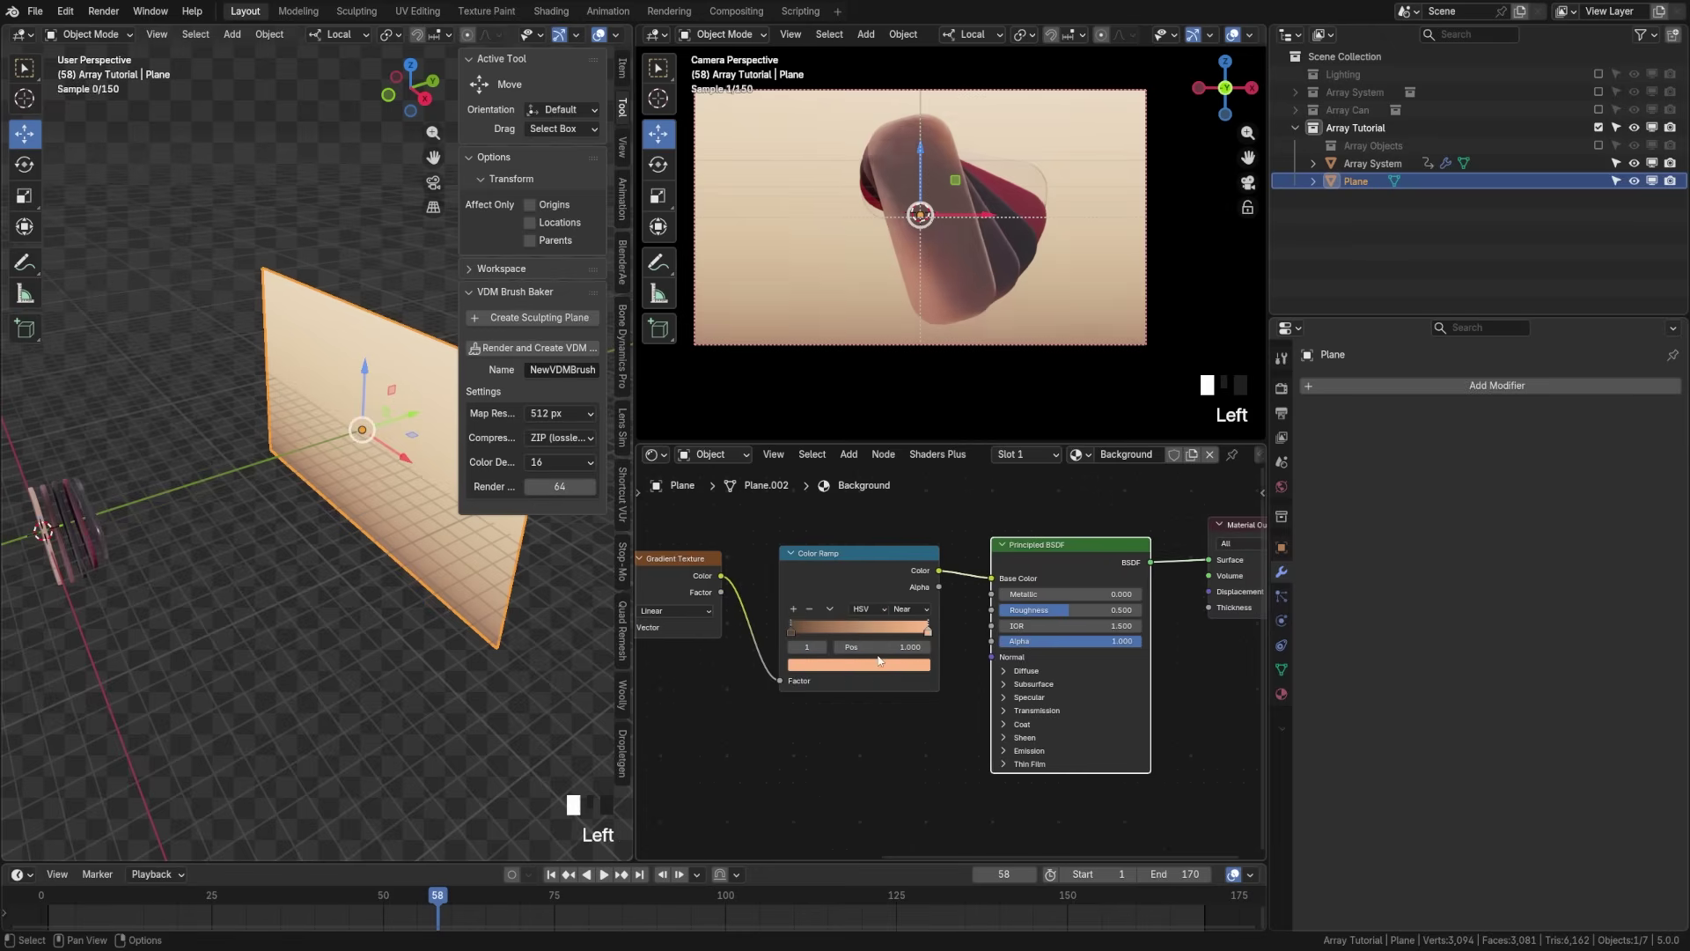
click(814, 665)
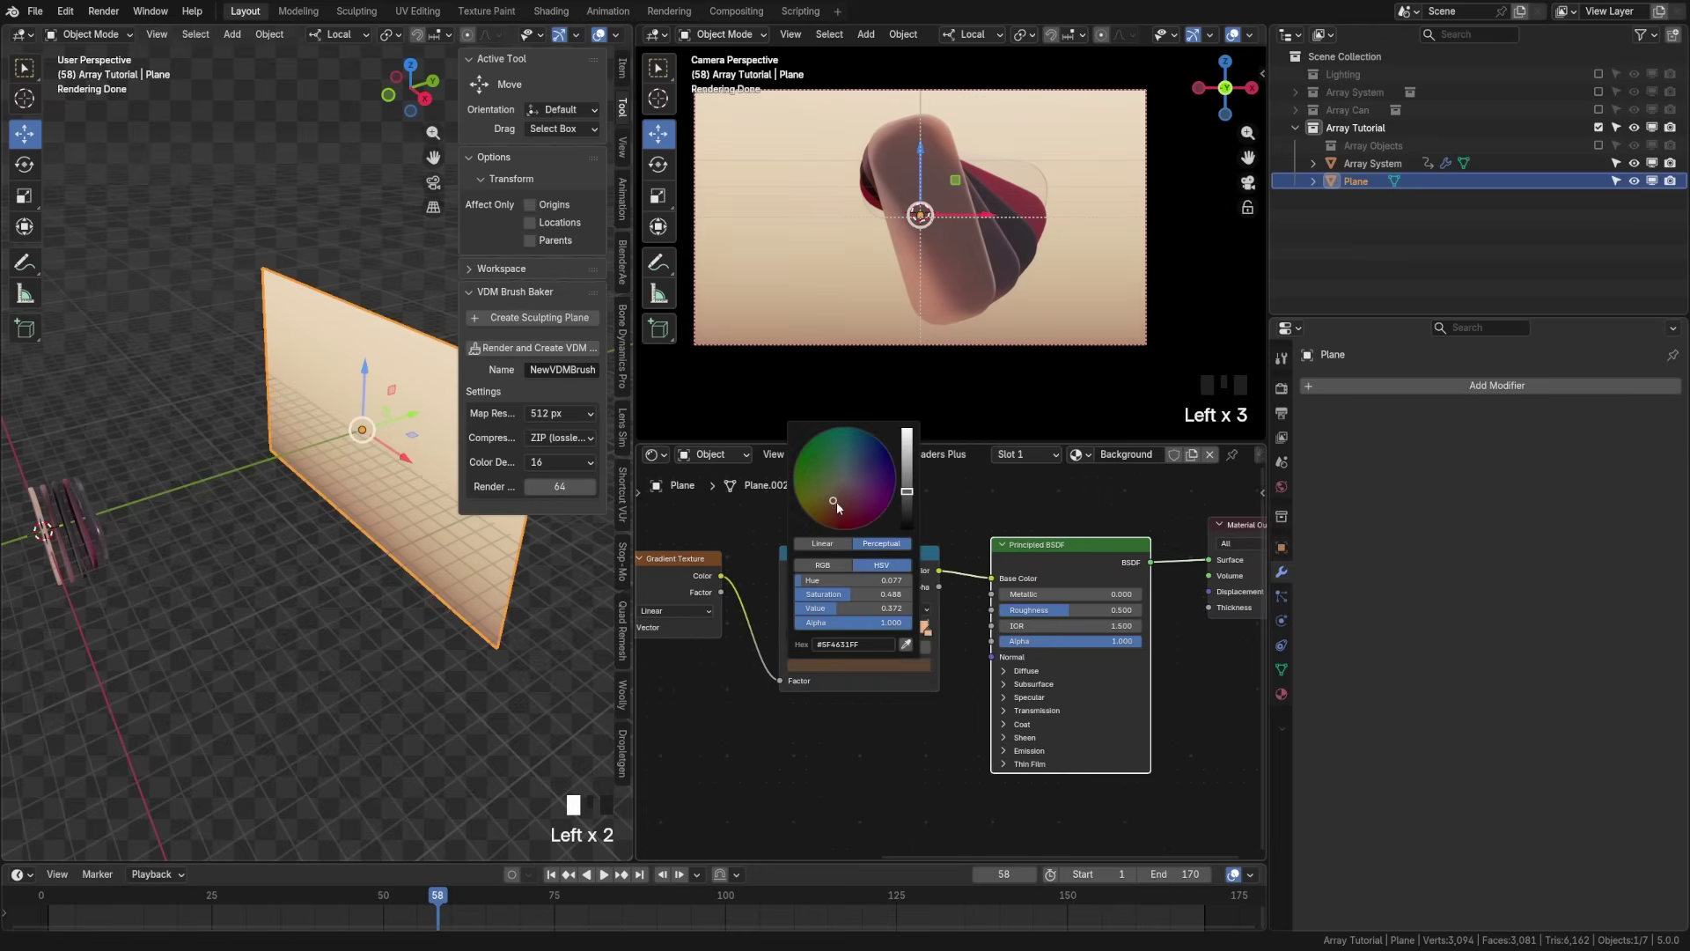
drag(836, 502, 842, 513)
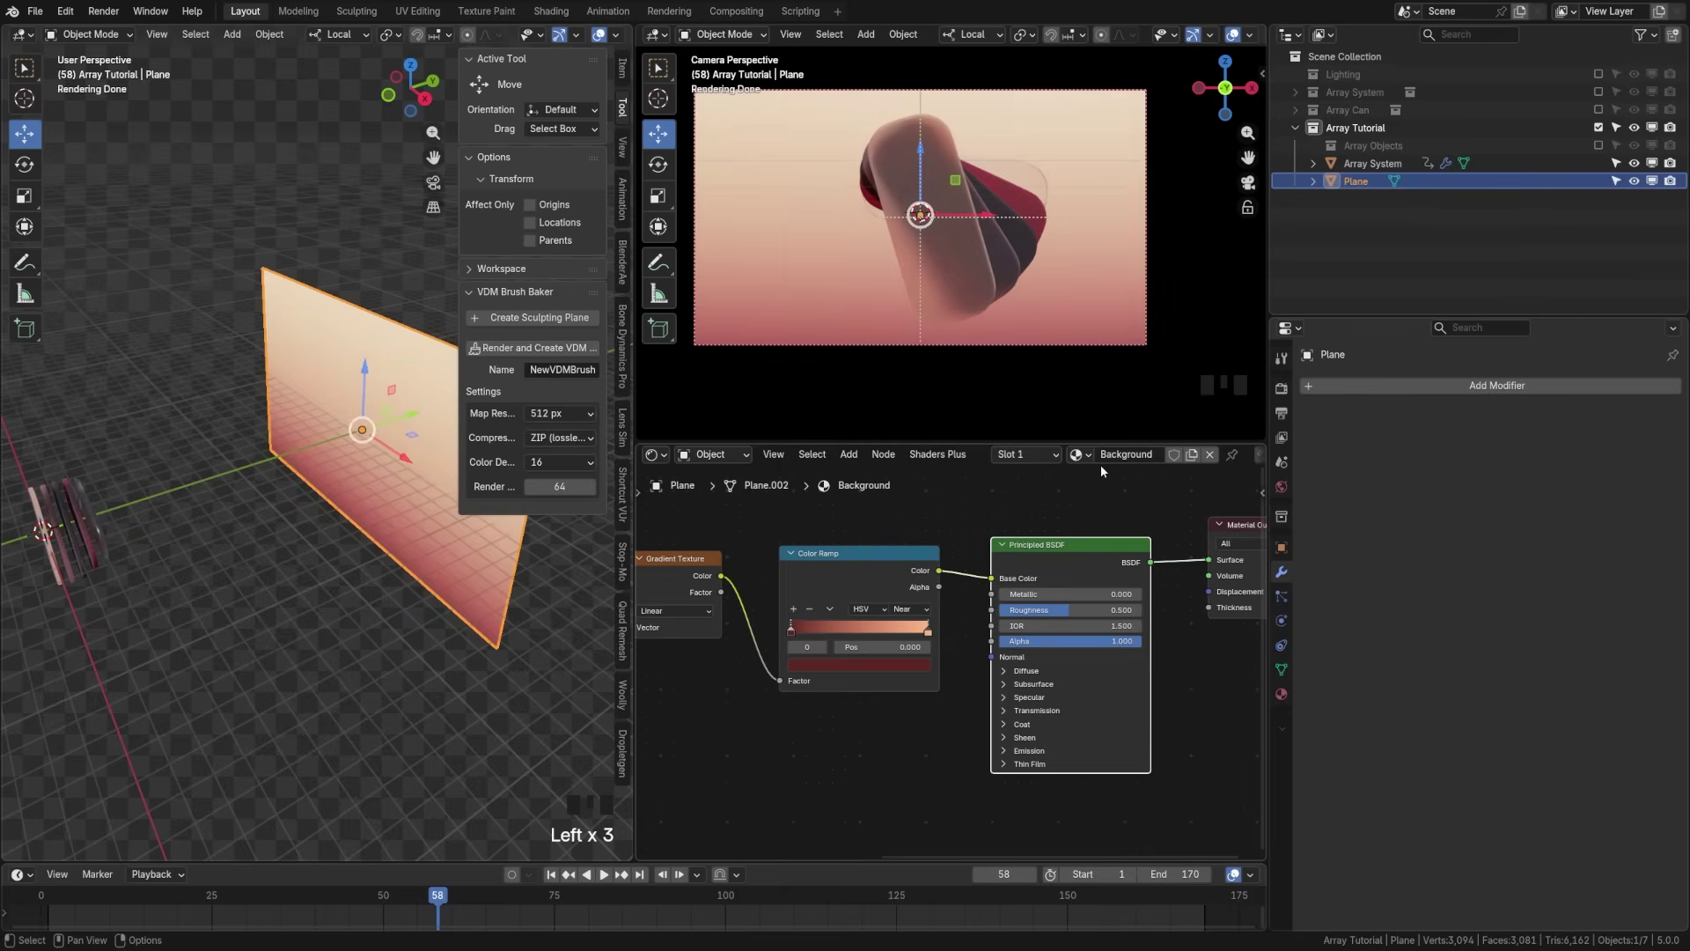
Step: Exclude the Array Tutorial collection and include the Array Can collection
click(1295, 128)
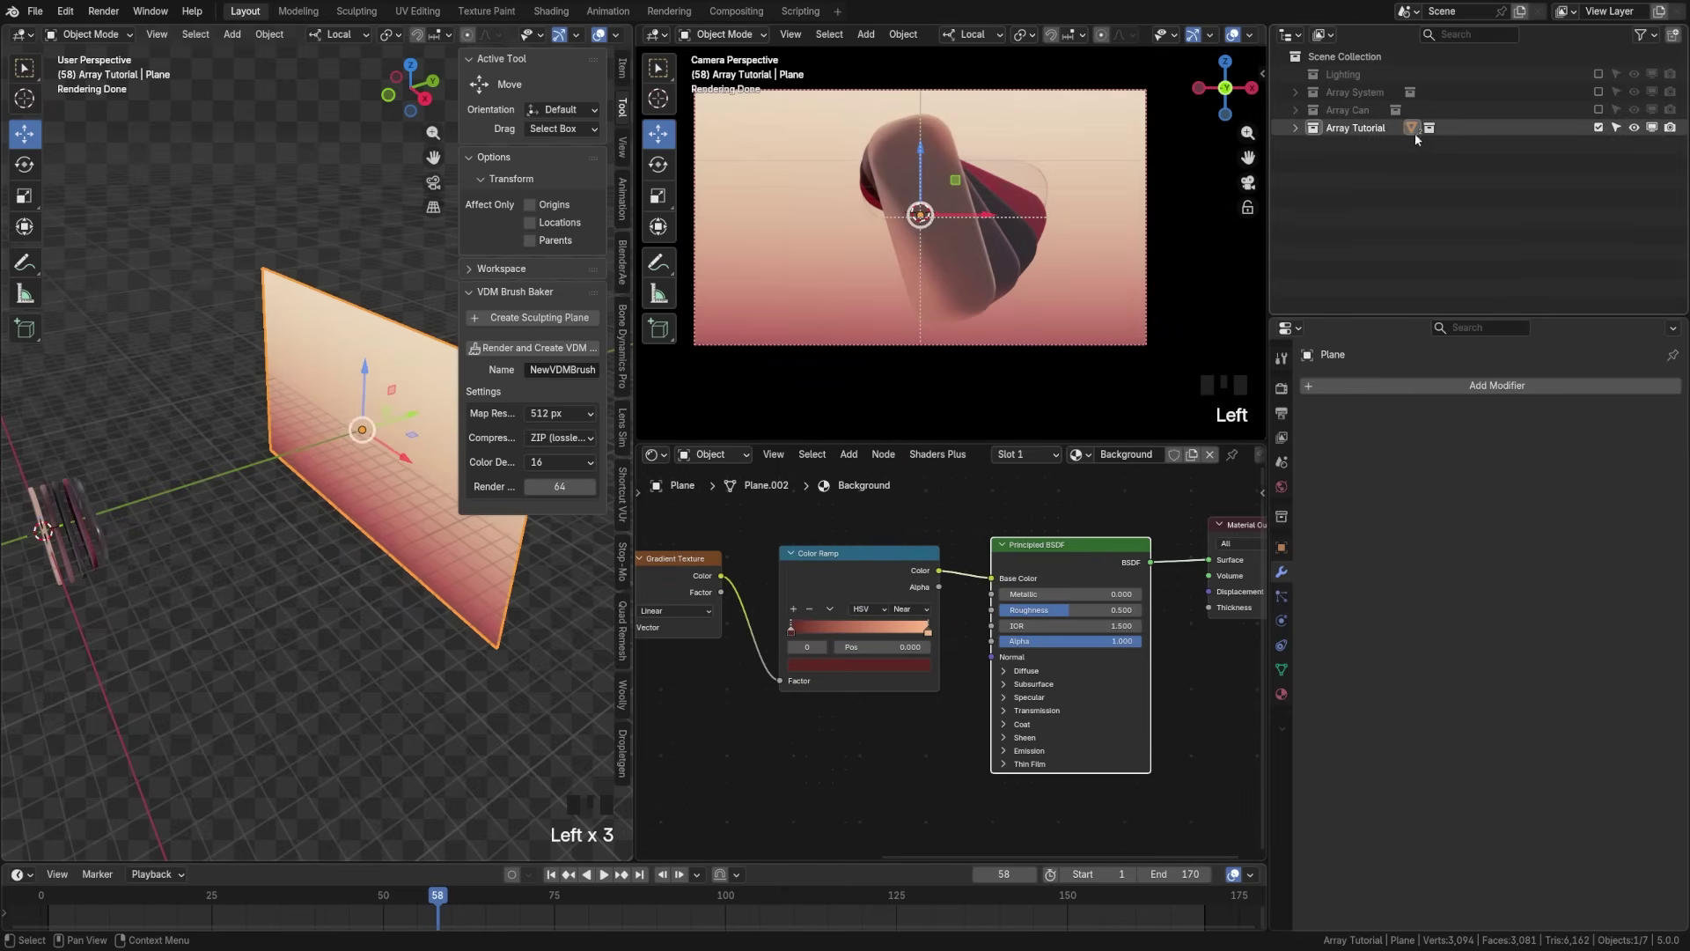
click(1598, 128)
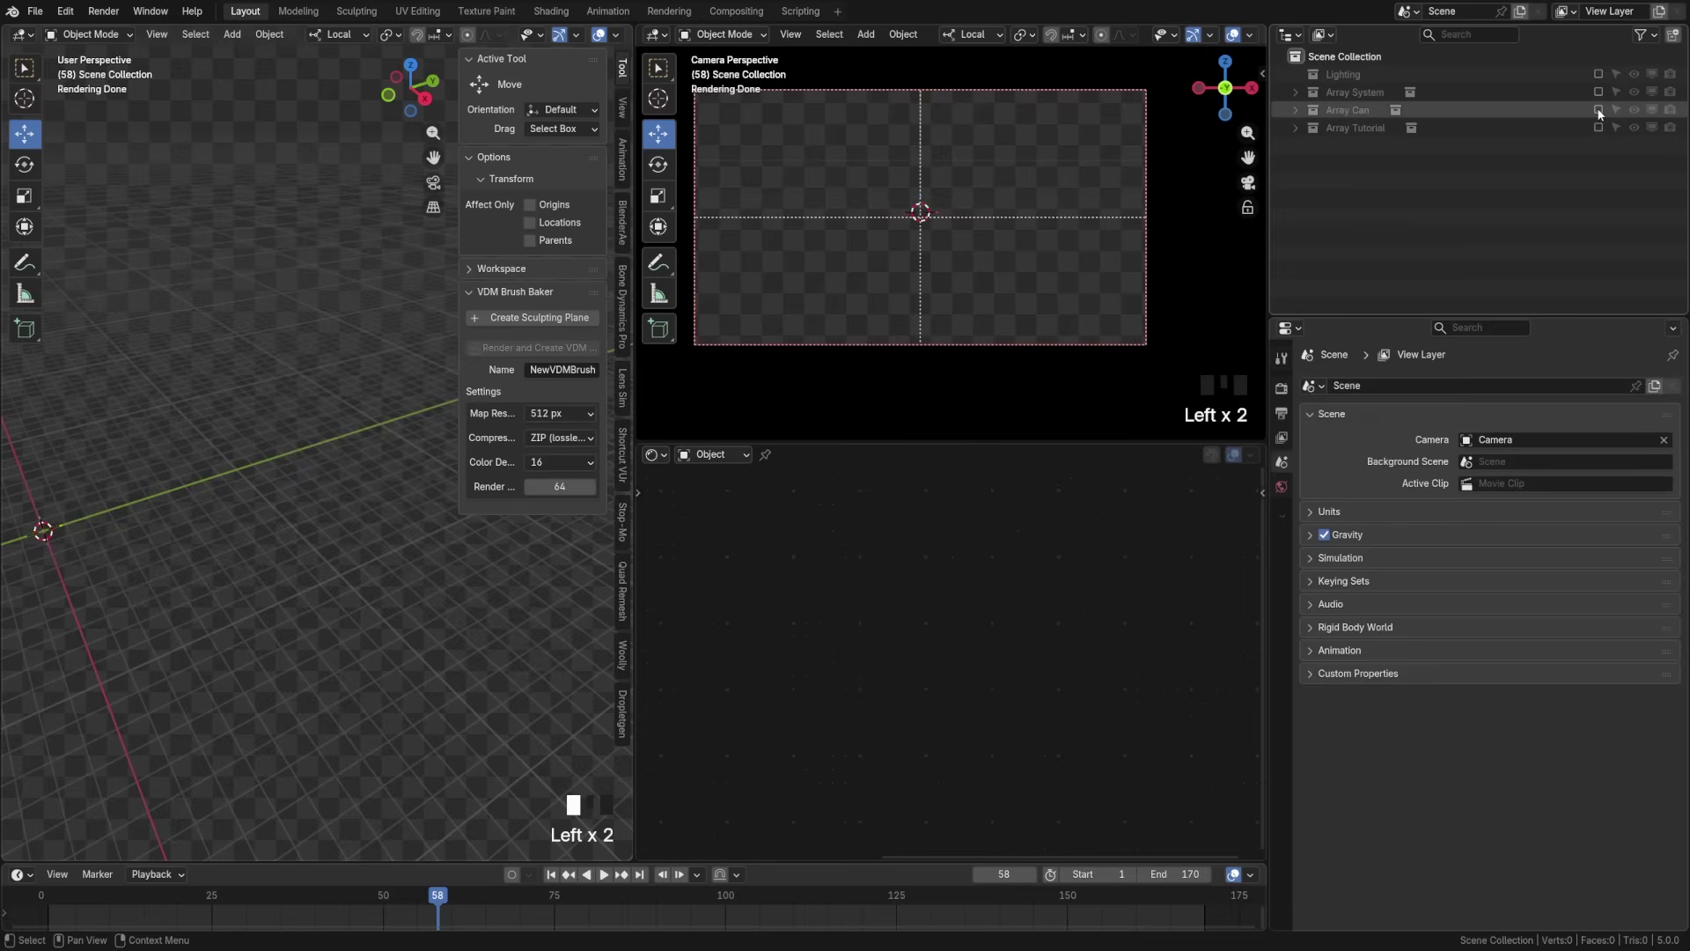
click(1598, 110)
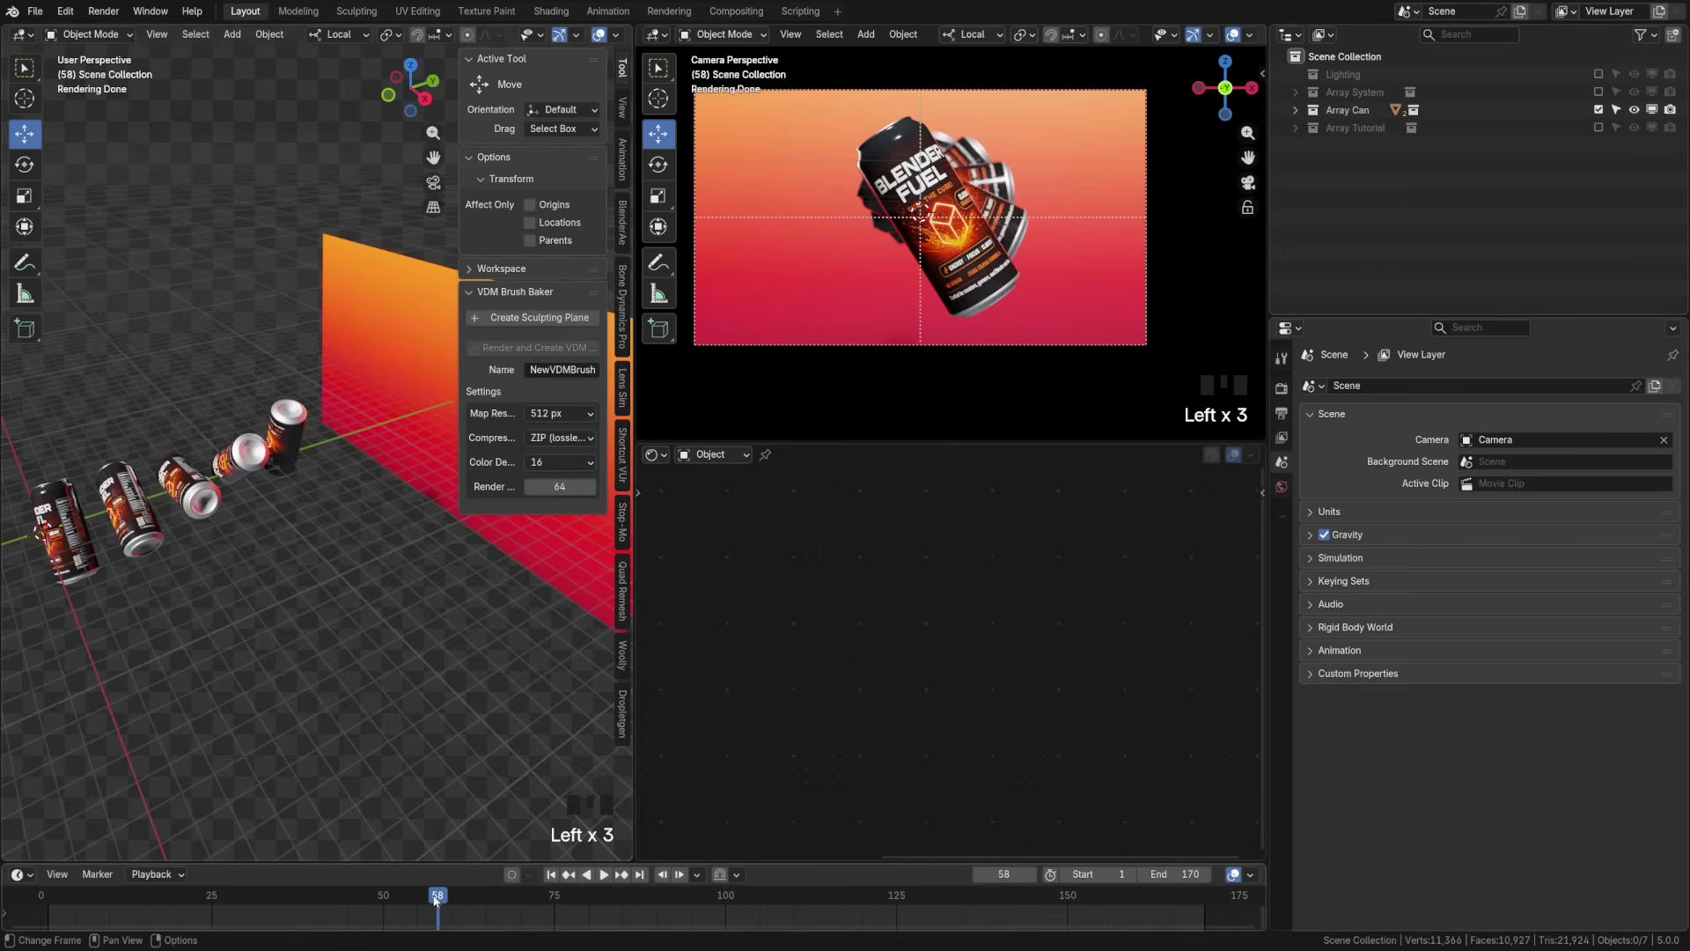
Step: Scrub the timeline and orbit the view to preview the twirling cans against the backdrop
drag(431, 900, 588, 913)
scroll(875, 308, up, 2)
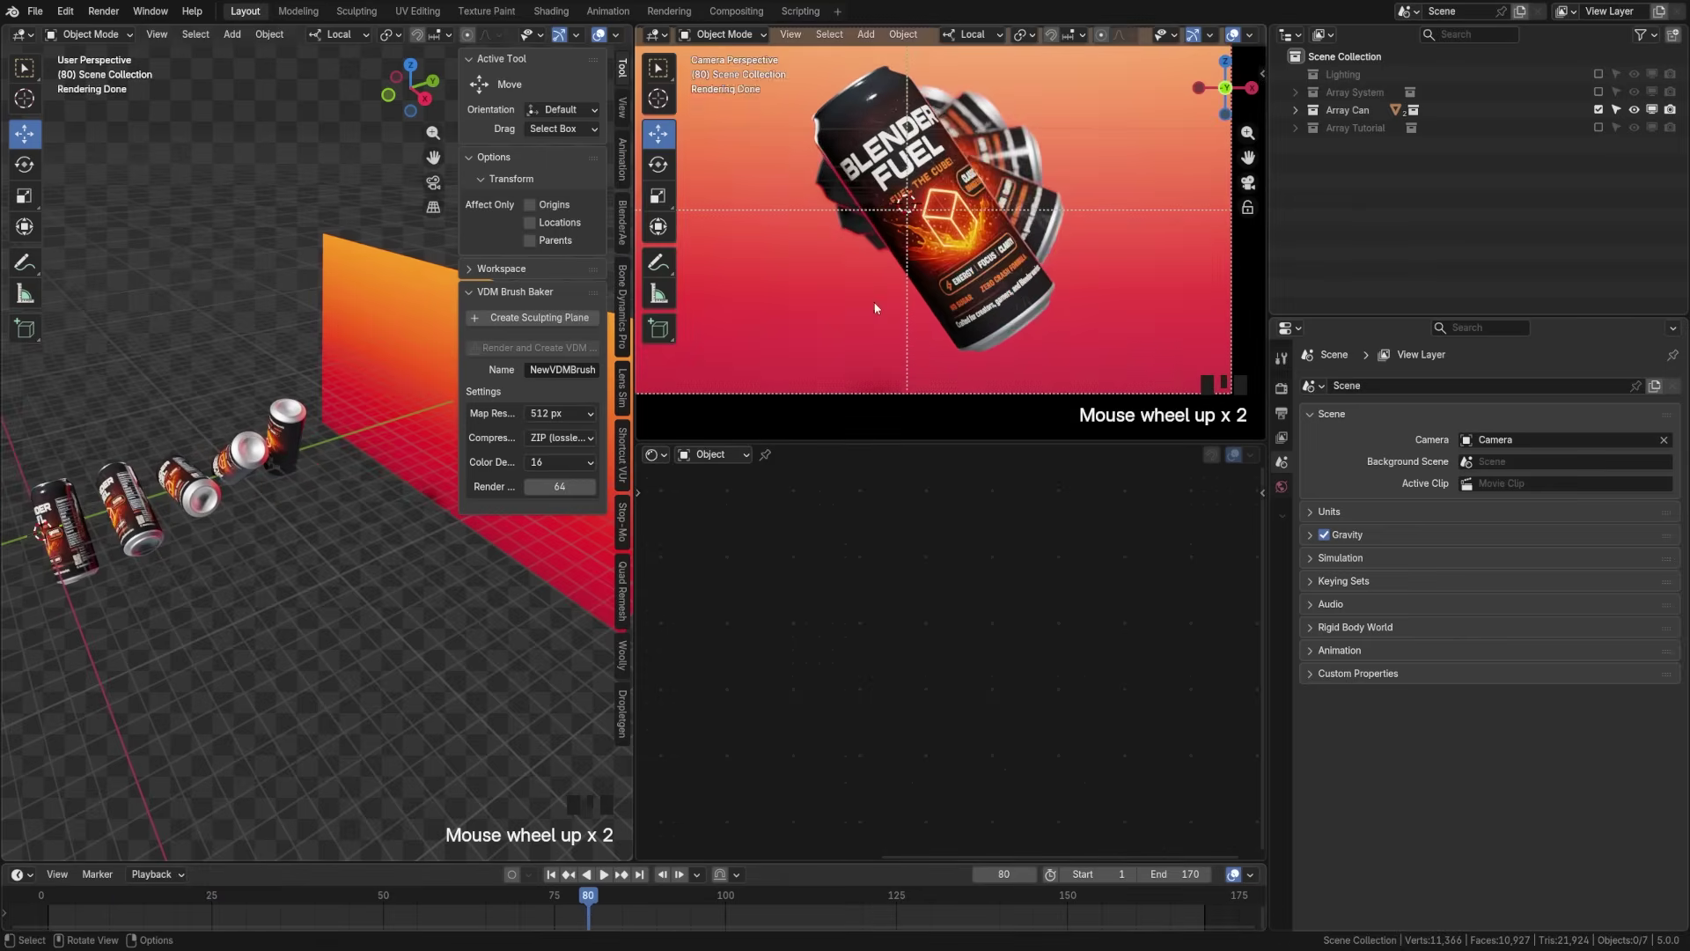
scroll(875, 308, up, 3)
scroll(875, 308, down, 6)
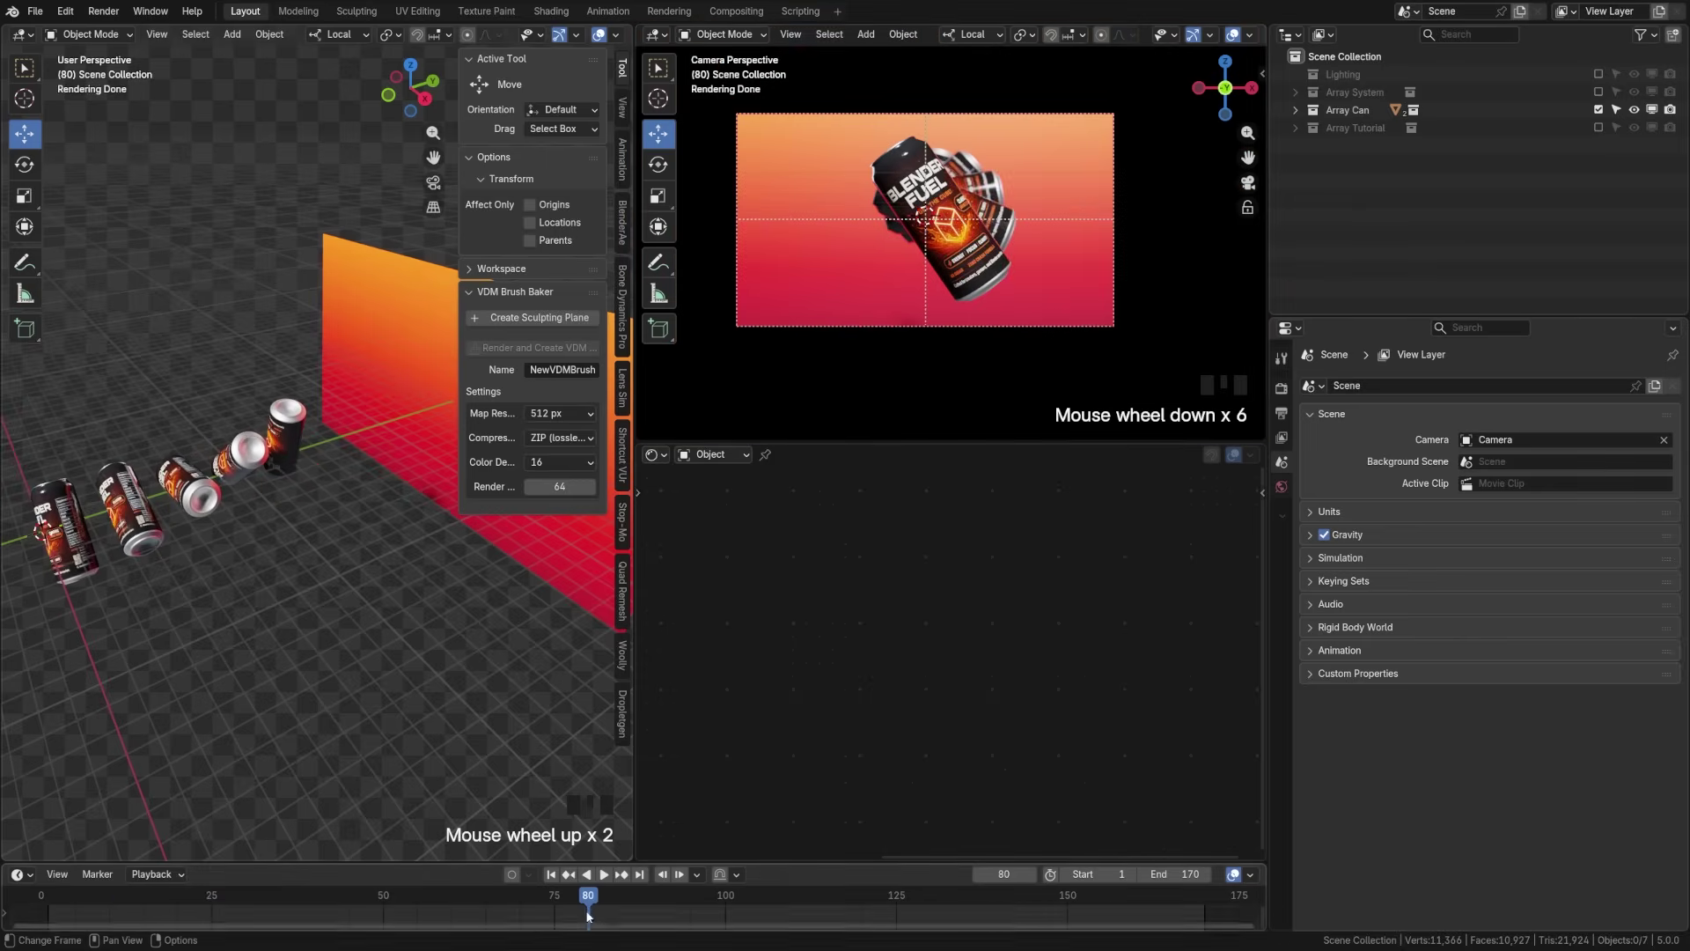
drag(587, 913, 485, 916)
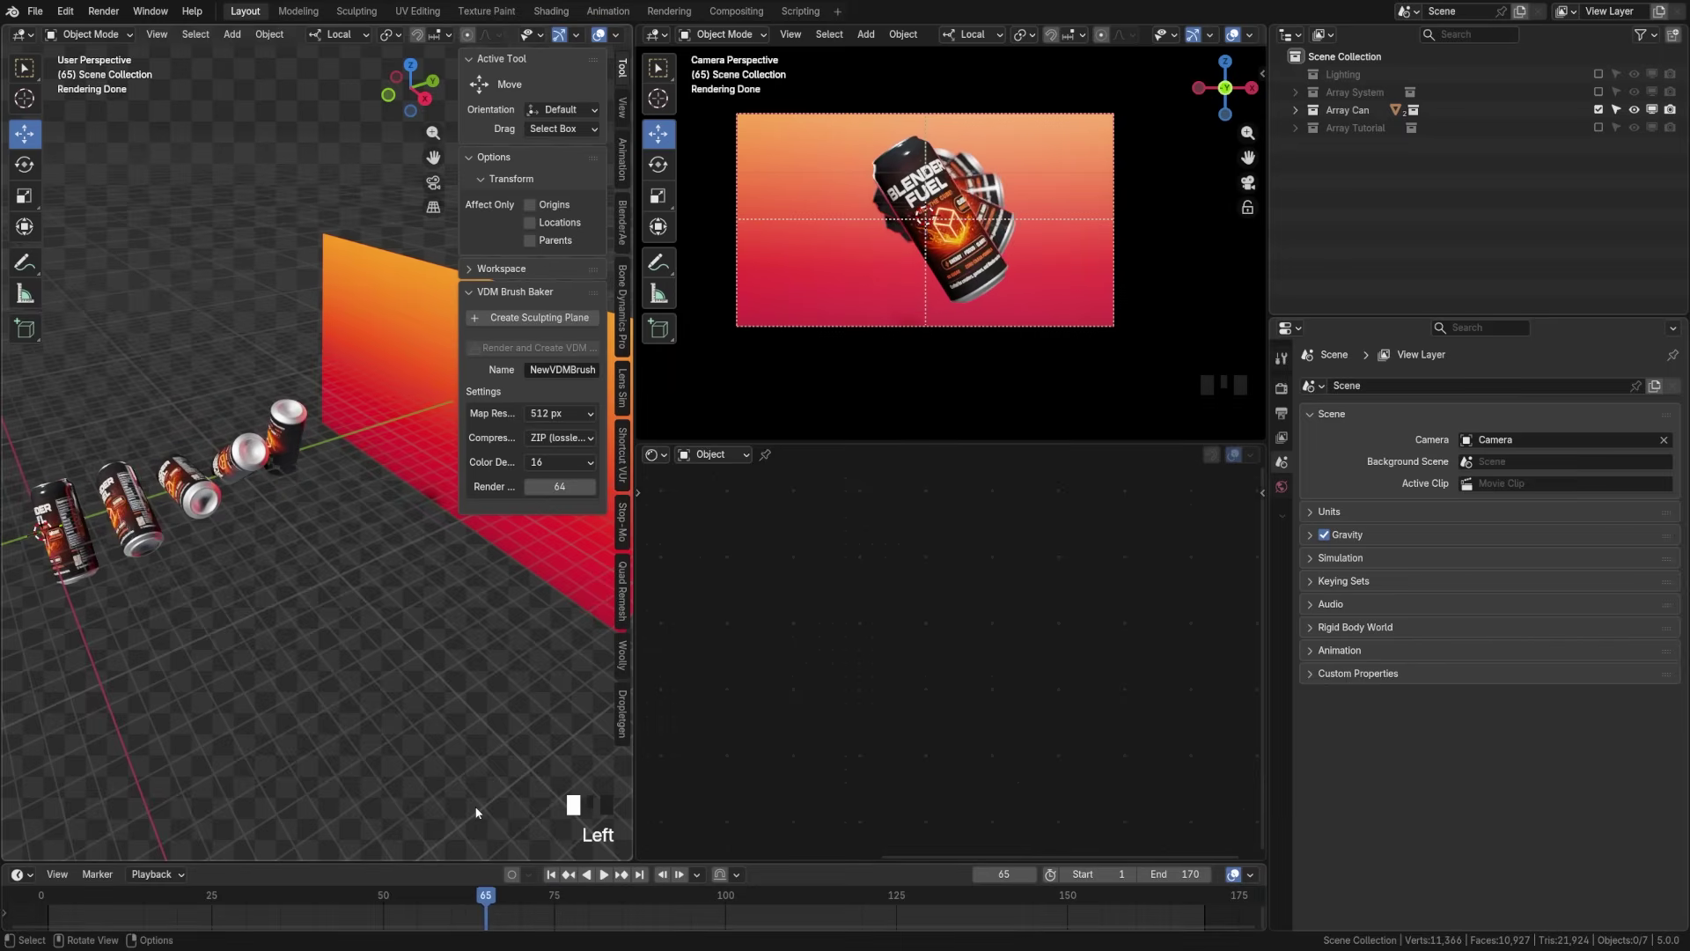
middle_drag(212, 473, 255, 543)
scroll(286, 528, down, 2)
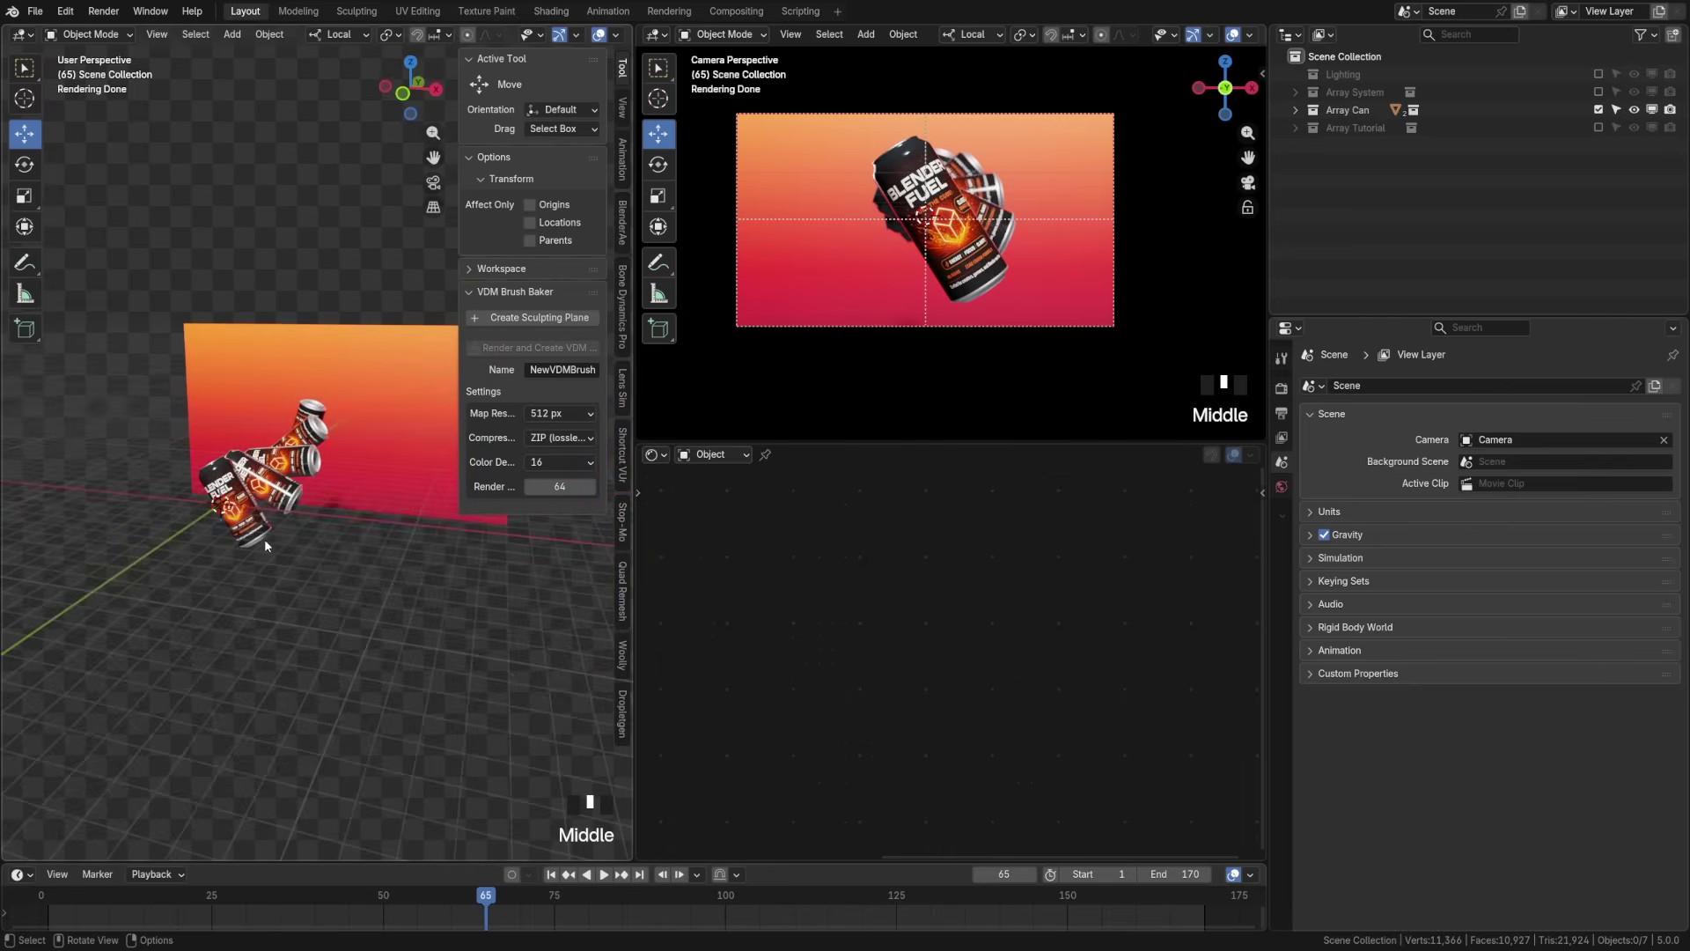